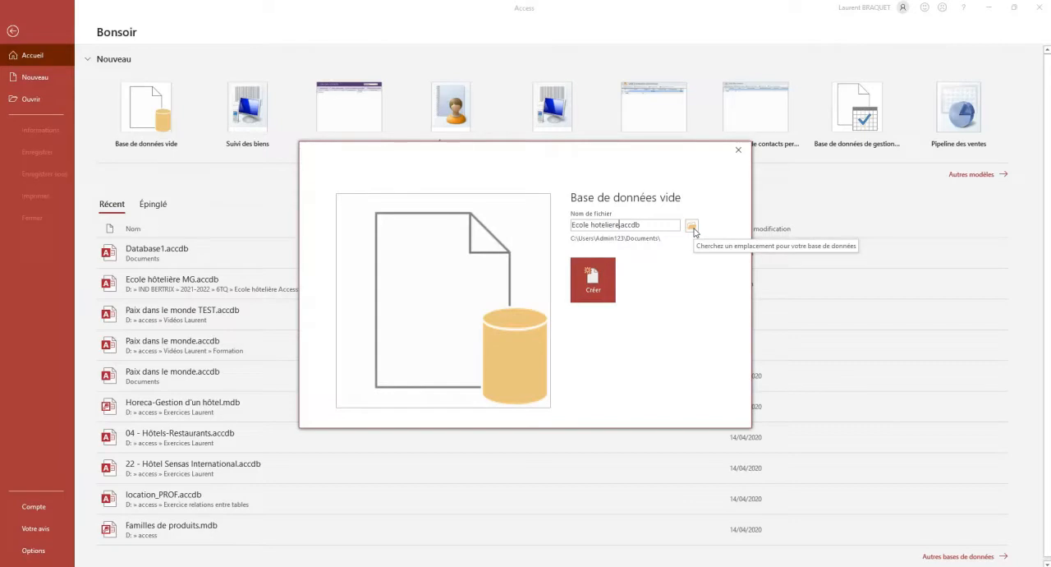
Create the blank database Ecole hoteliere.accdb and open its default table in design view, saved as Fin d'année
click(599, 277)
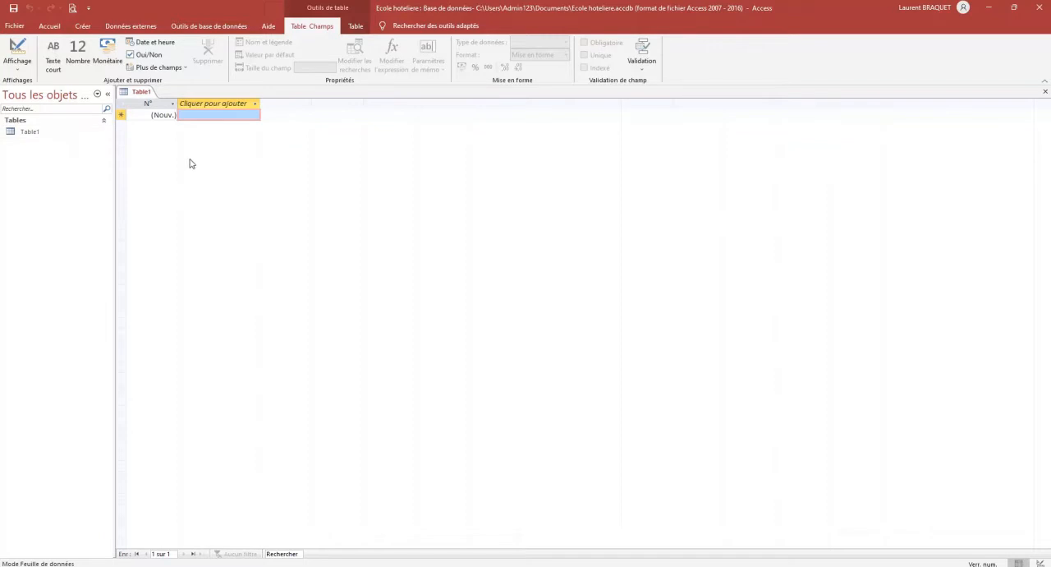
click(83, 29)
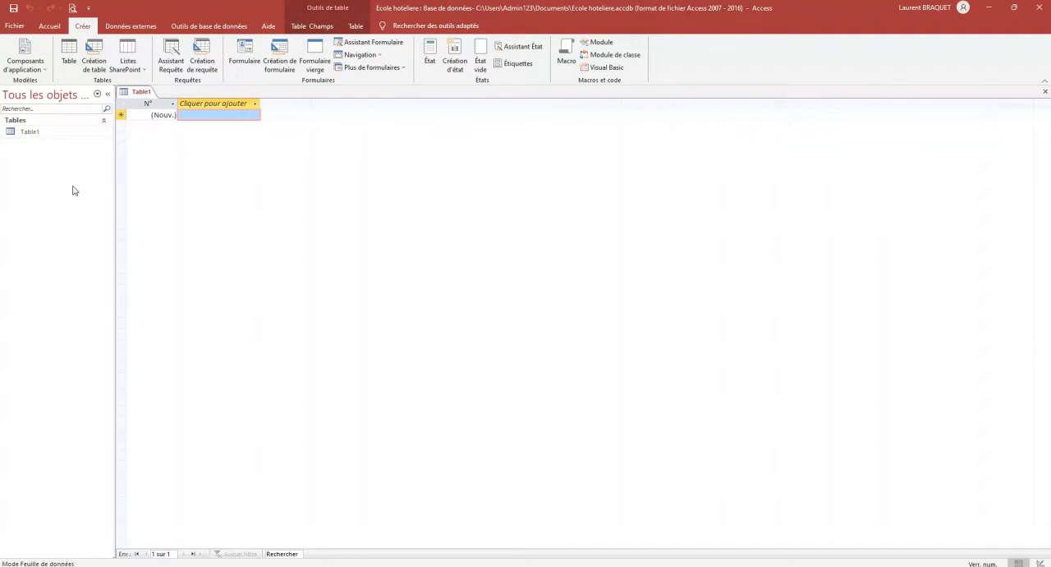
click(35, 133)
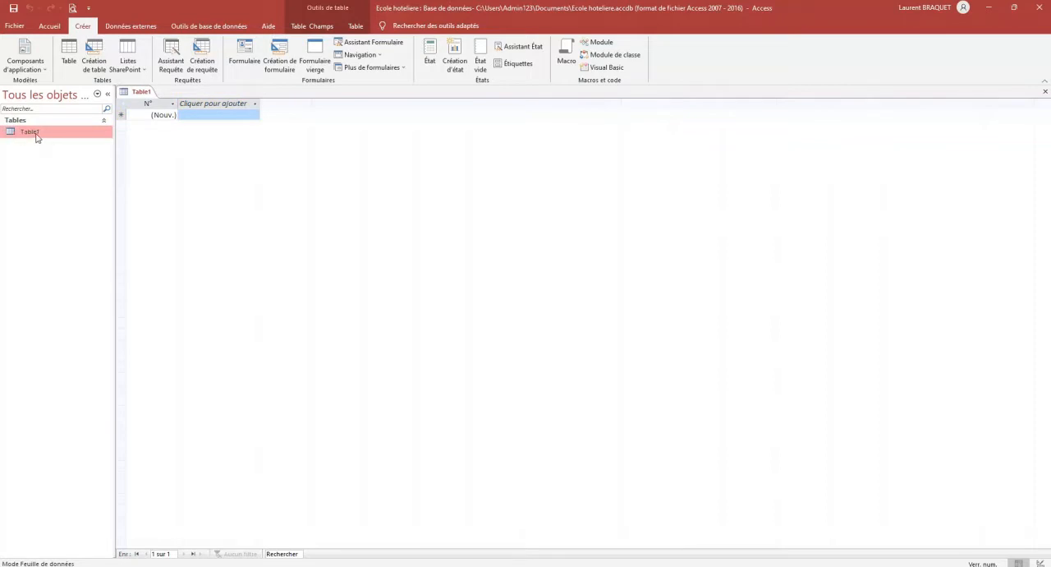
right_click(36, 135)
click(71, 155)
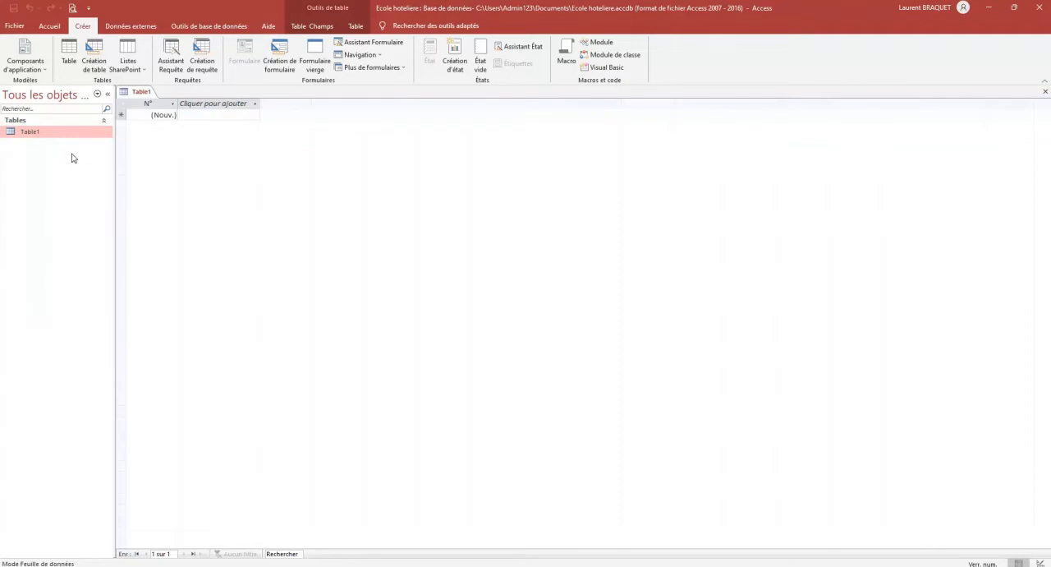
text(F)
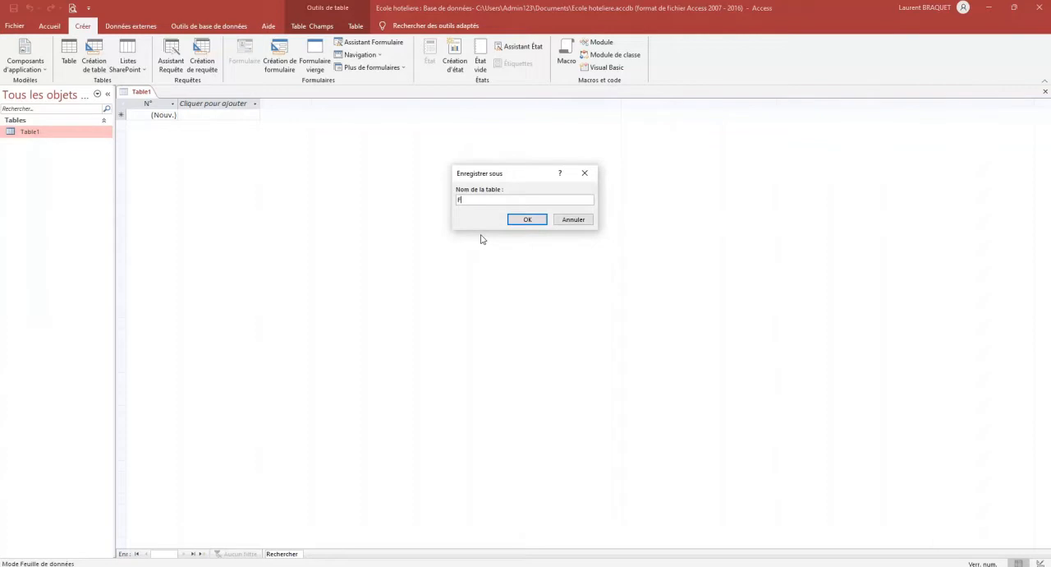
text(in d'année)
click(526, 219)
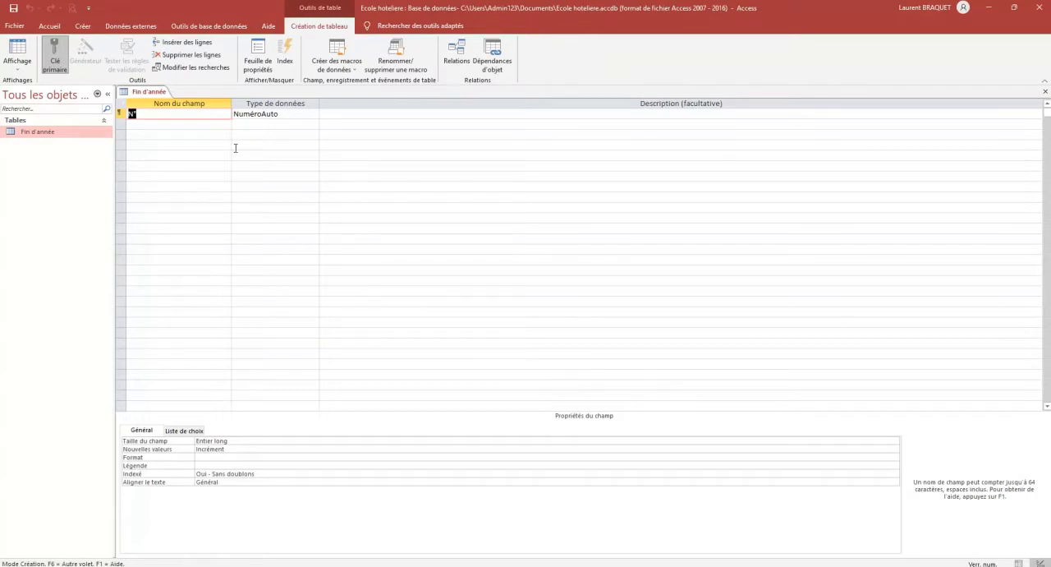
click(17, 71)
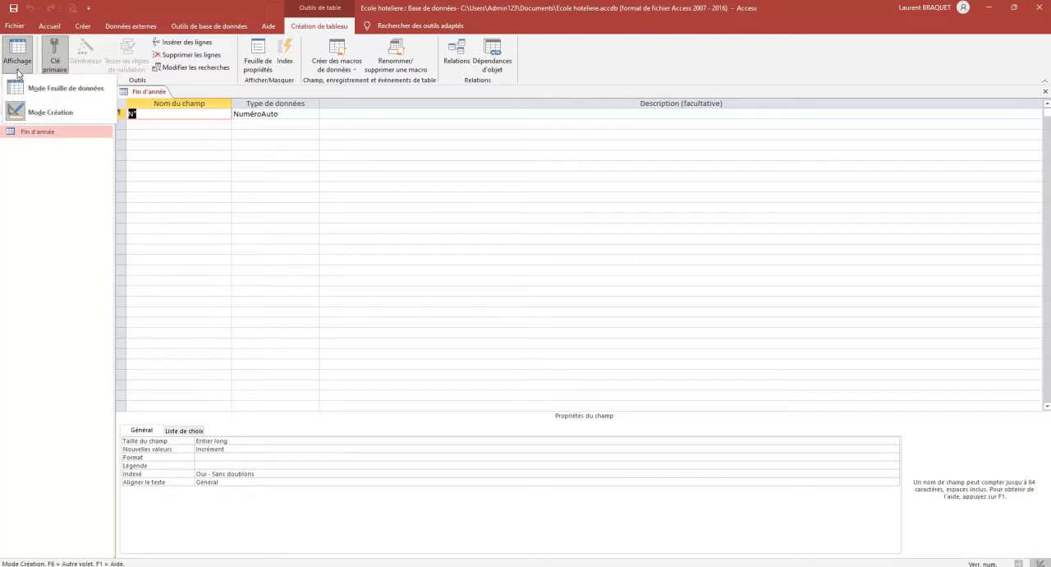
click(40, 116)
Add a second field named Produit below the primary key field
key(Tab)
key(Tab)
key(Tab)
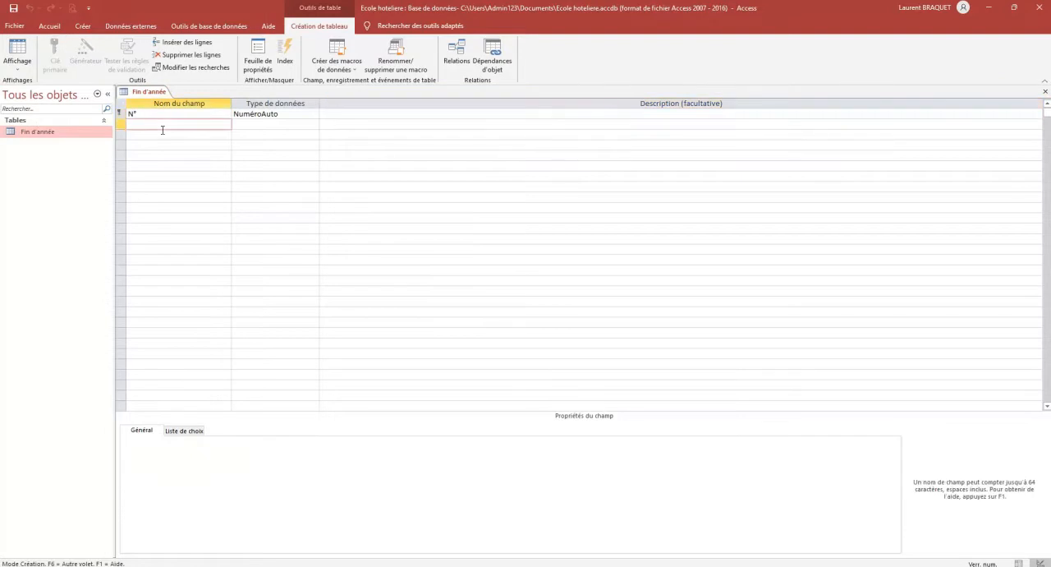
text(Produit)
key(Tab)
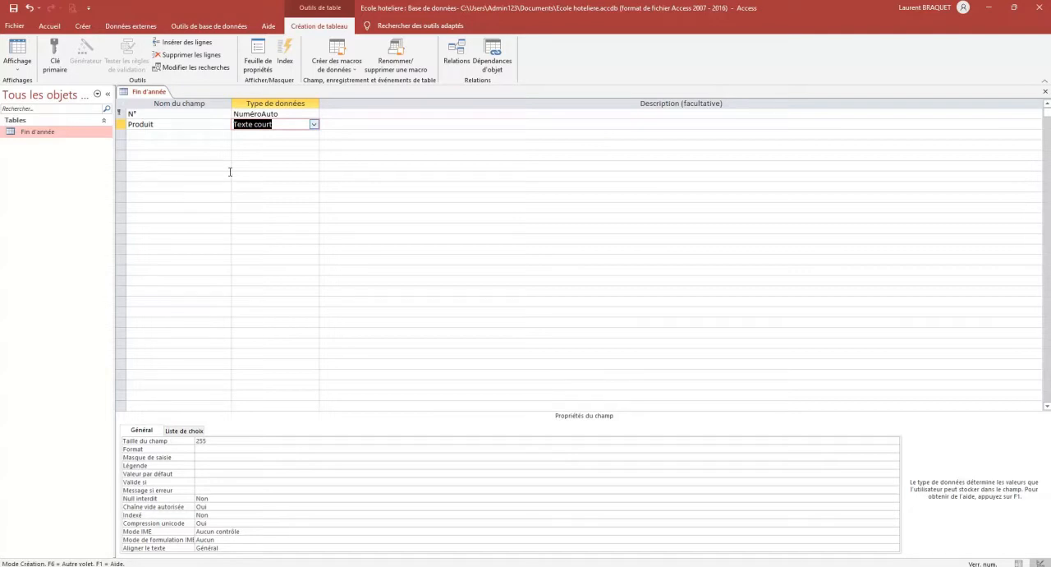
Start the Lookup Wizard for the Produit field's data type and choose to enter the list values manually
click(314, 125)
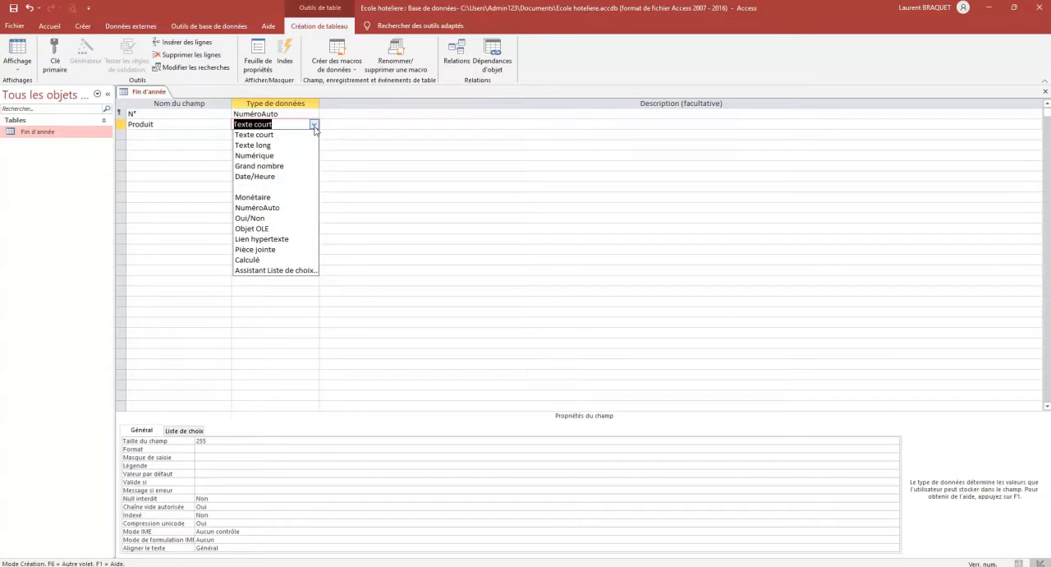
click(304, 270)
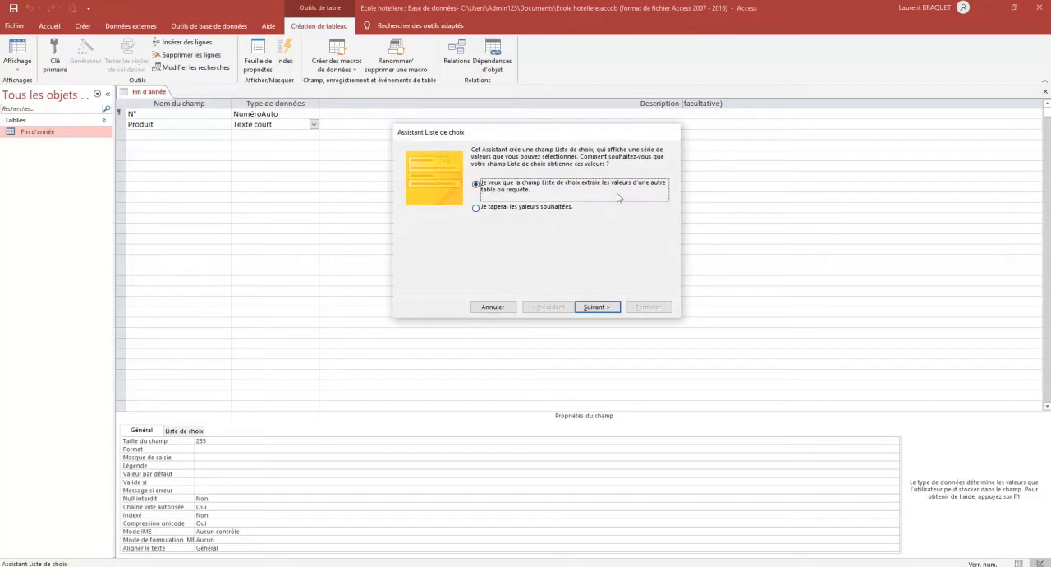
click(476, 212)
click(603, 309)
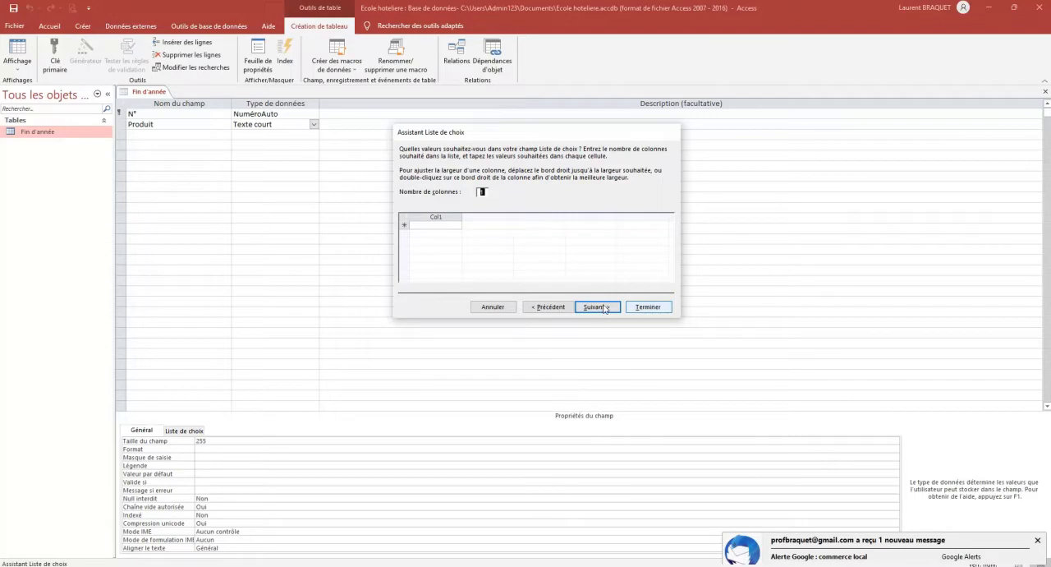
Fill the lookup list's column with the values Vin, Viande, Volaille and Fruits & légumes
click(432, 239)
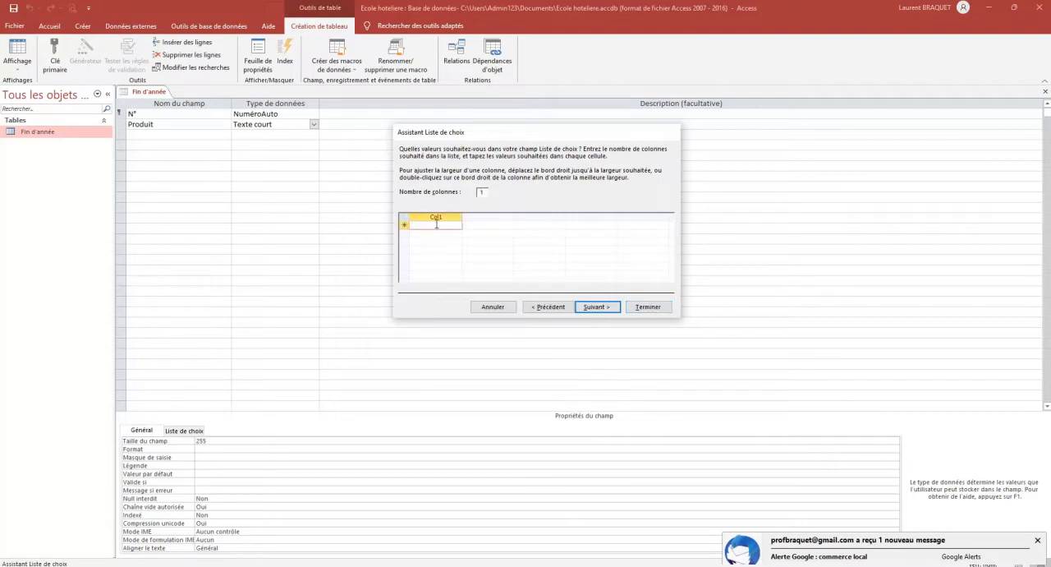
text(Vin)
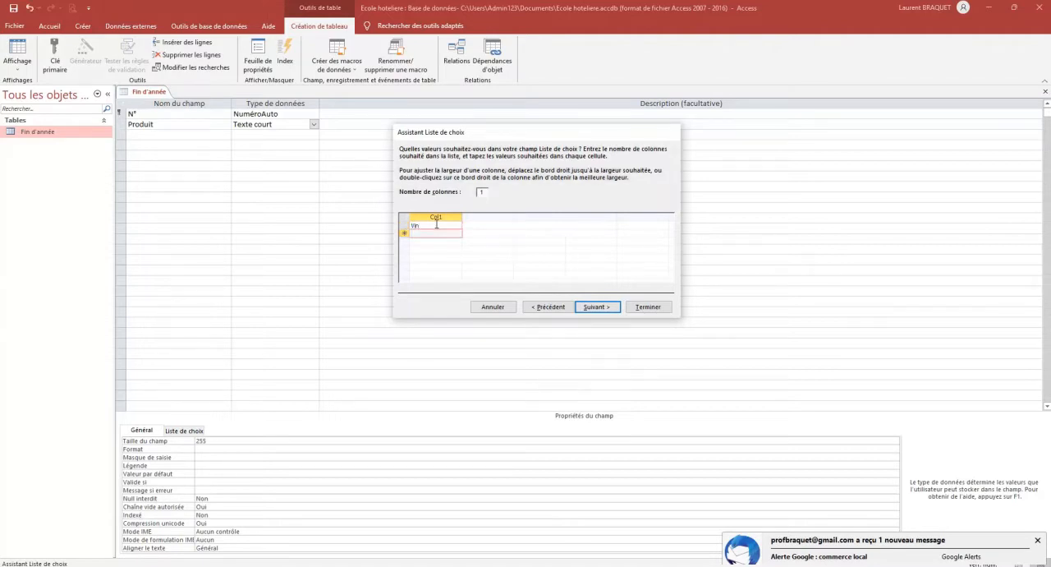
text(Viande)
key(Return)
text(Volaille)
key(Return)
text(F)
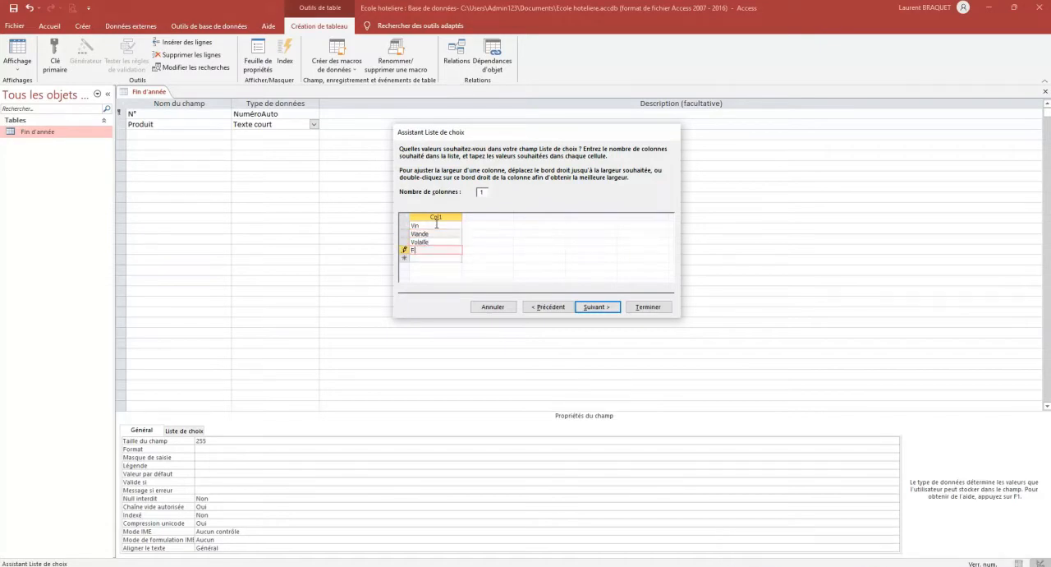
text(ruits et légumes)
key(Return)
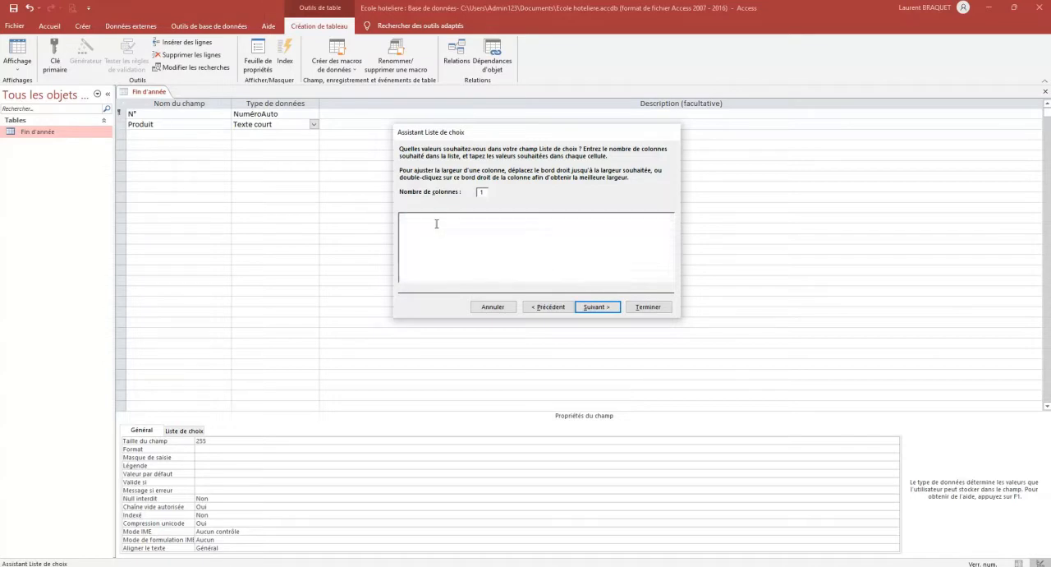
Add Formage, Crèmerie and Divers to the end of the lookup list's values
text(Fromage)
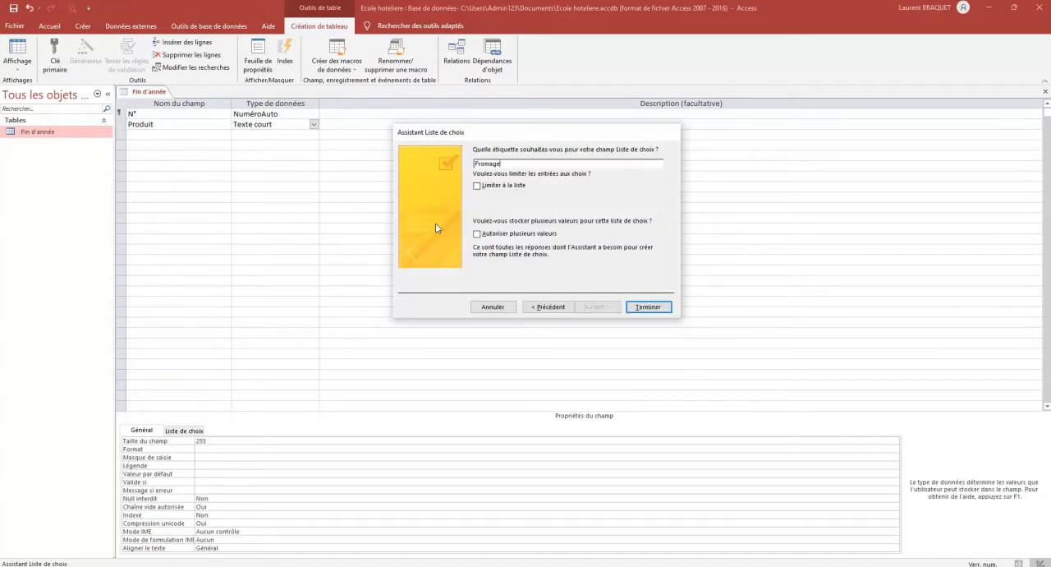
click(534, 305)
click(425, 258)
text(Formage)
key(Tab)
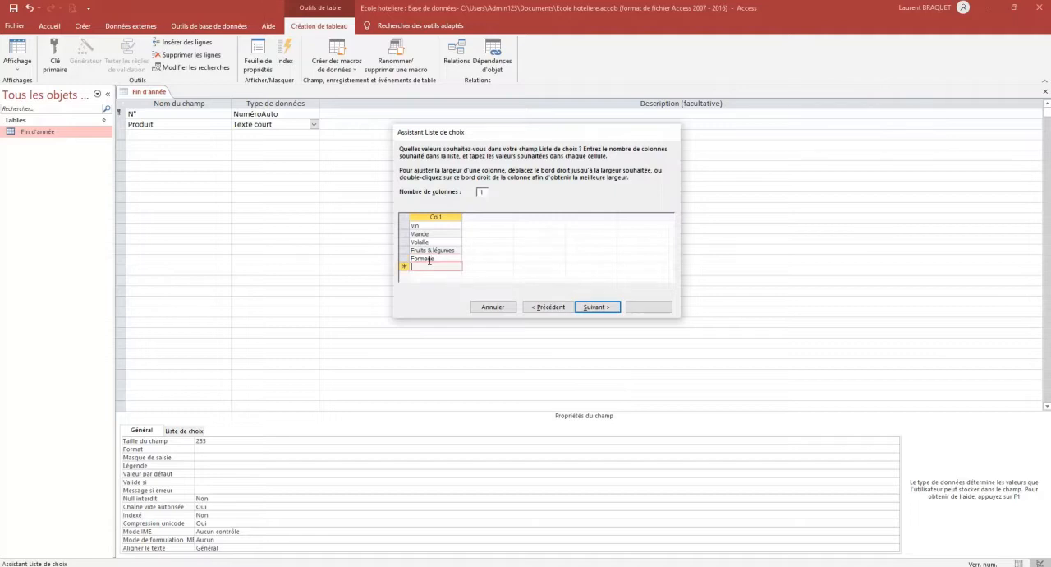
text(Crèmerie)
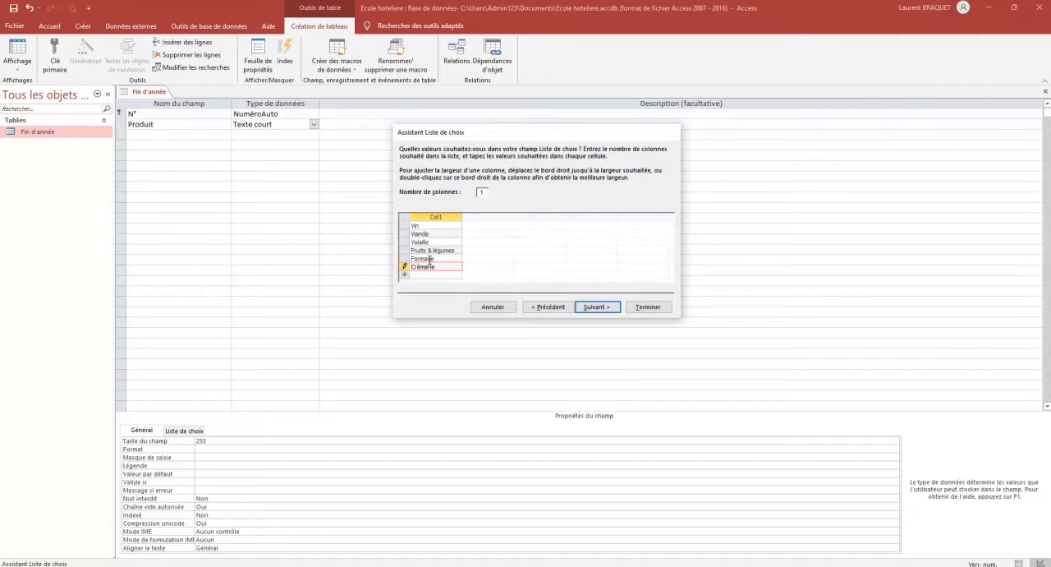
key(Tab)
text(Divers)
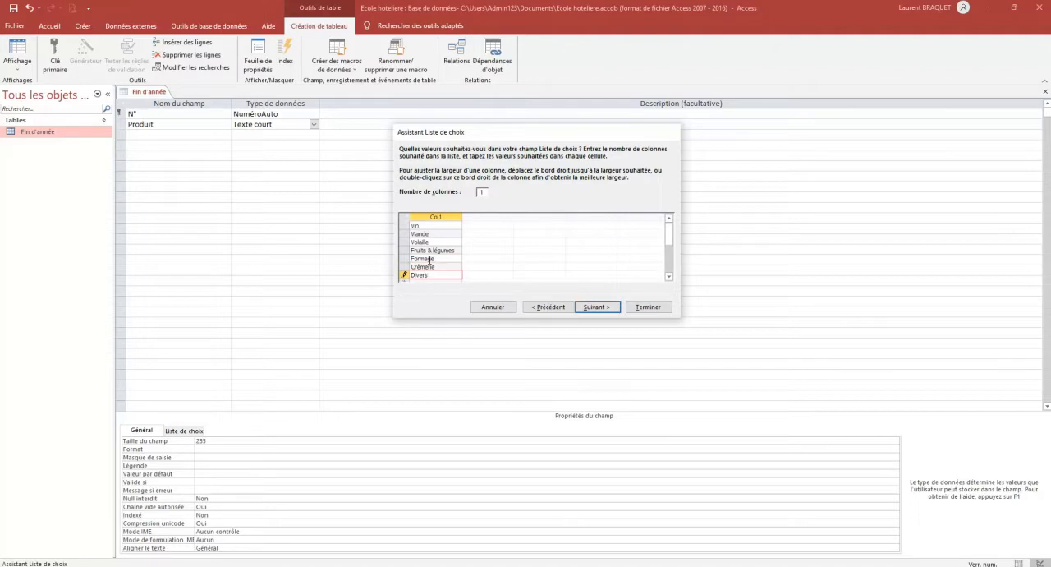
Label the lookup field Produit and finish the wizard
click(599, 308)
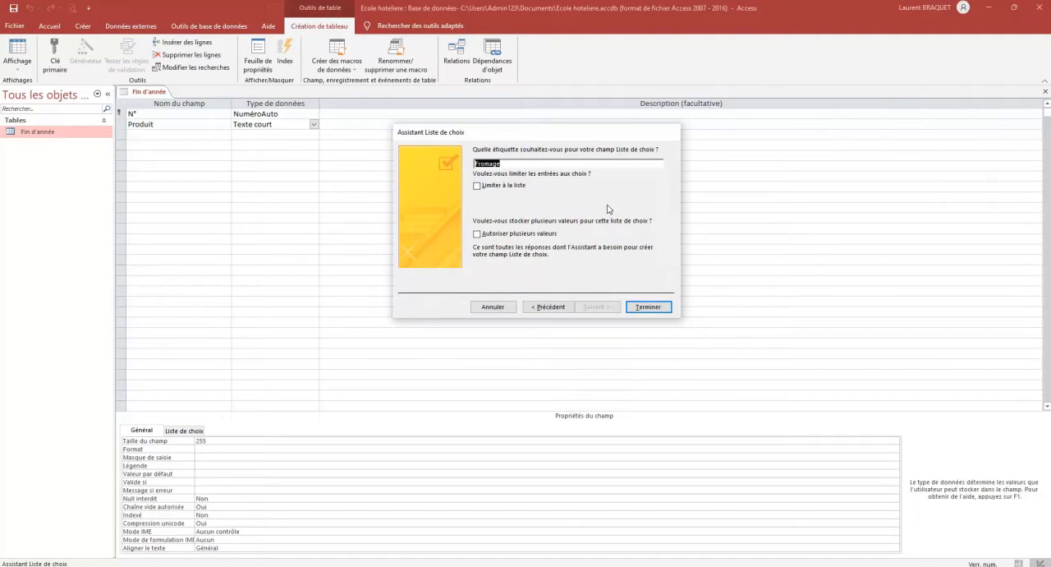
text(Produit)
click(648, 307)
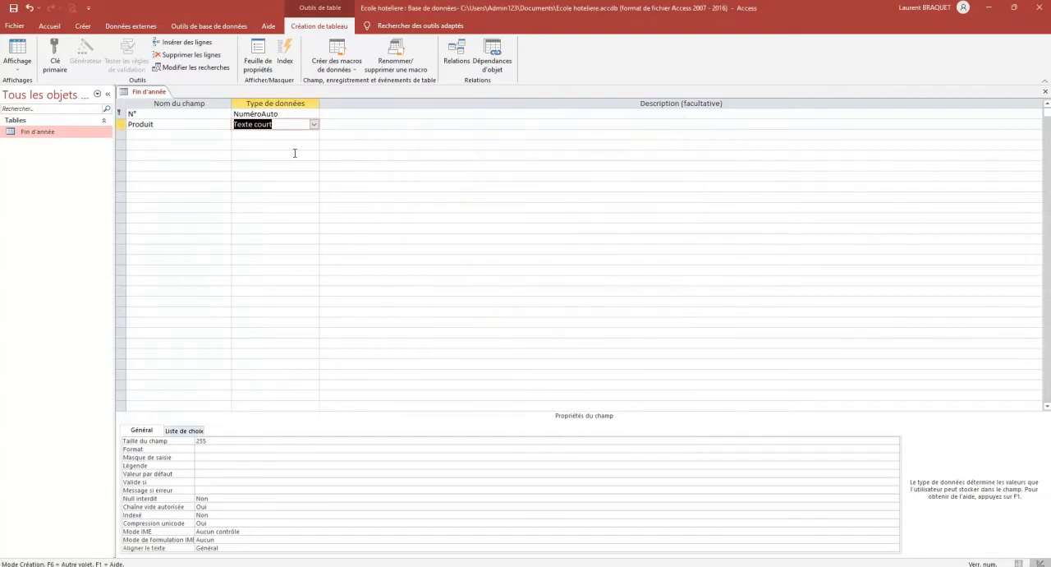
Compare the Produit field's general and lookup properties, including its display control and value list
click(186, 432)
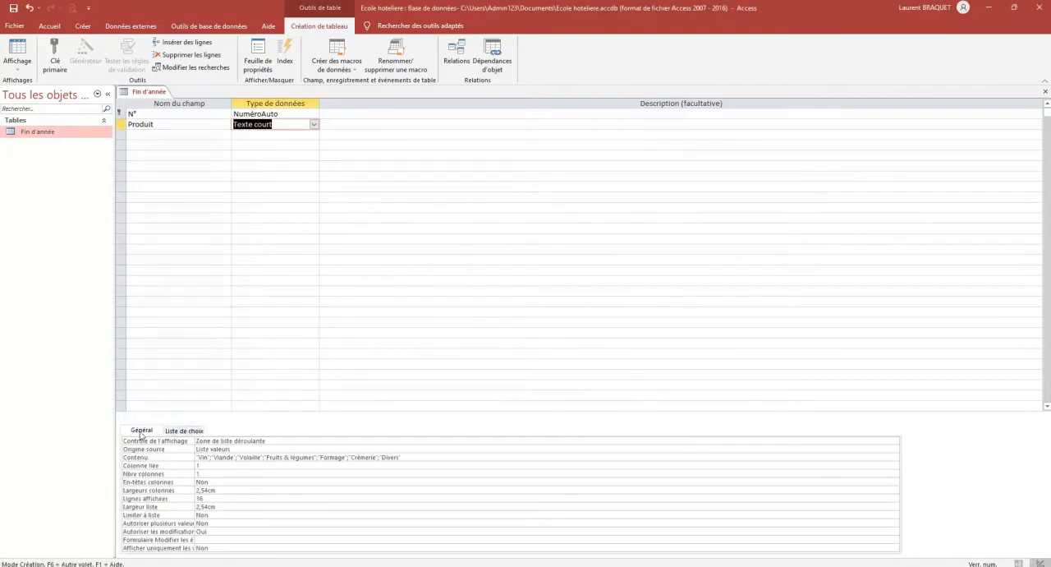
click(140, 431)
click(184, 432)
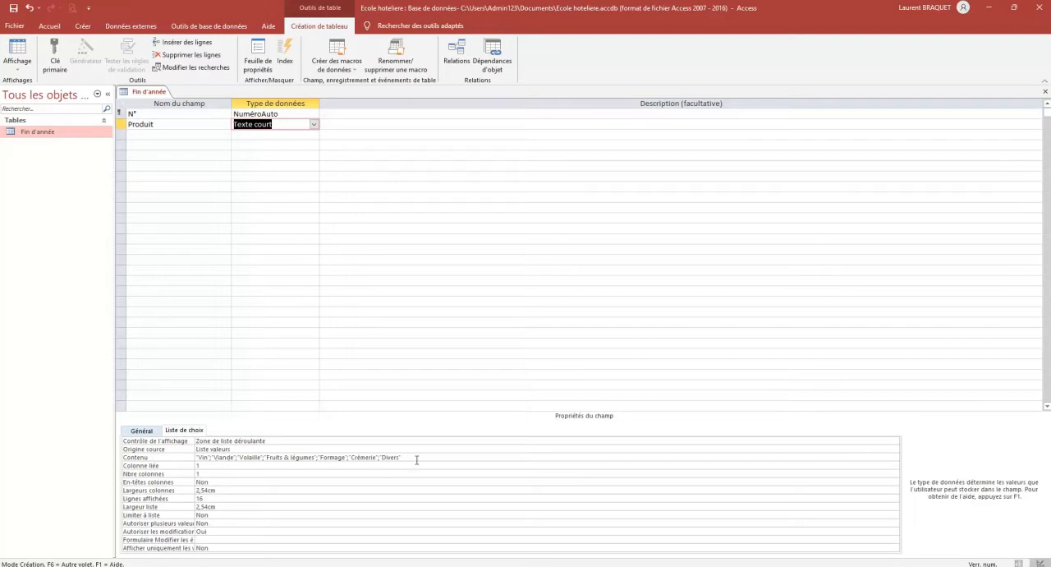
click(143, 431)
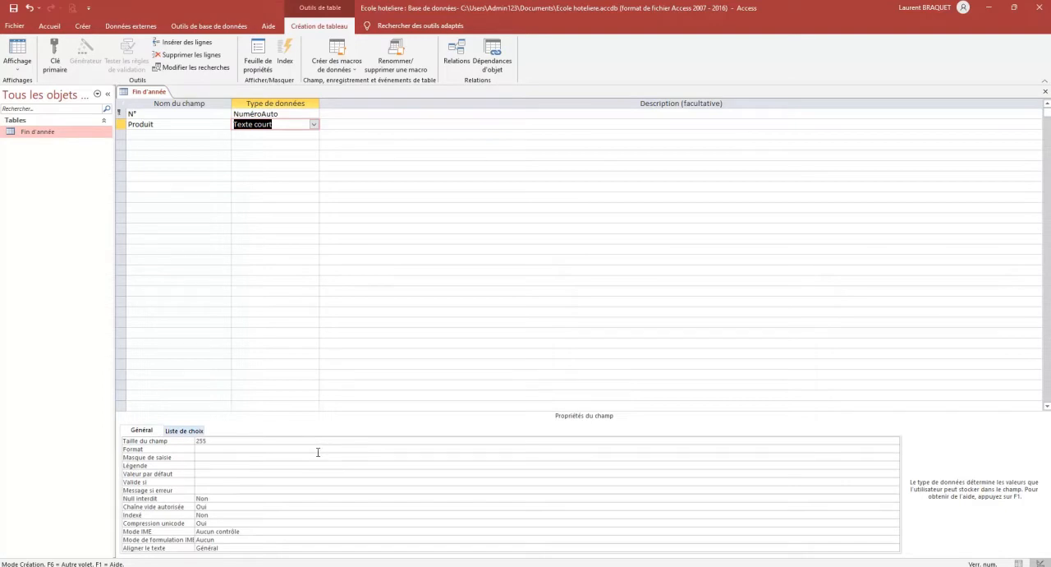
click(192, 435)
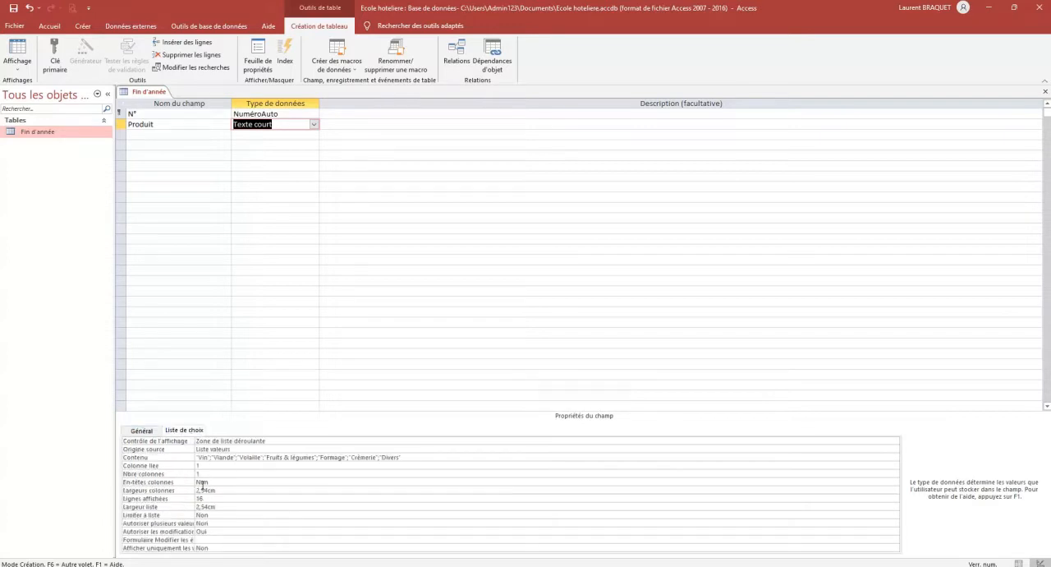
click(272, 441)
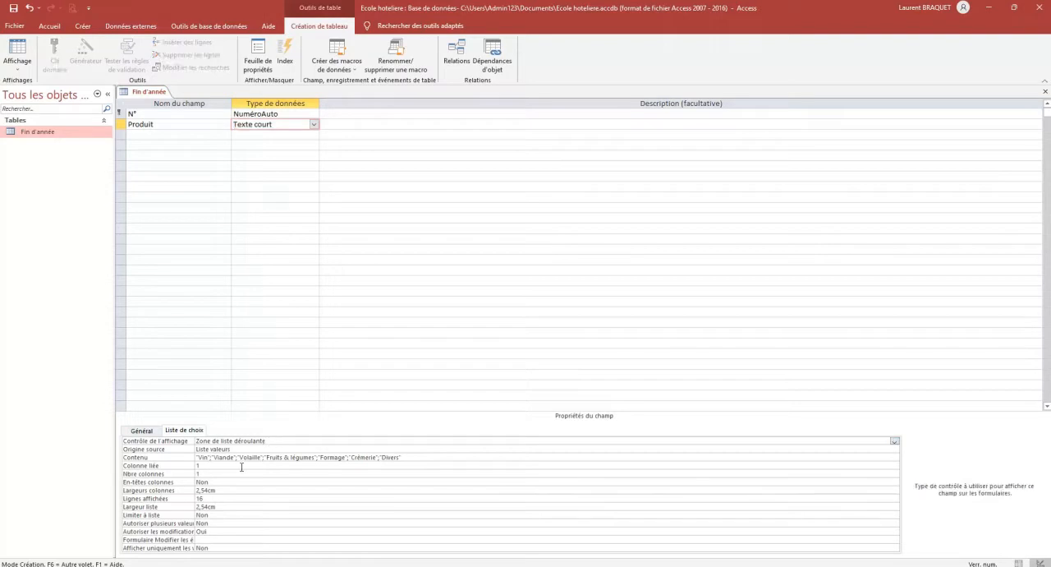
Set the Produit field's Null interdit property to Oui and Indexé to Oui - Avec doublons
click(142, 430)
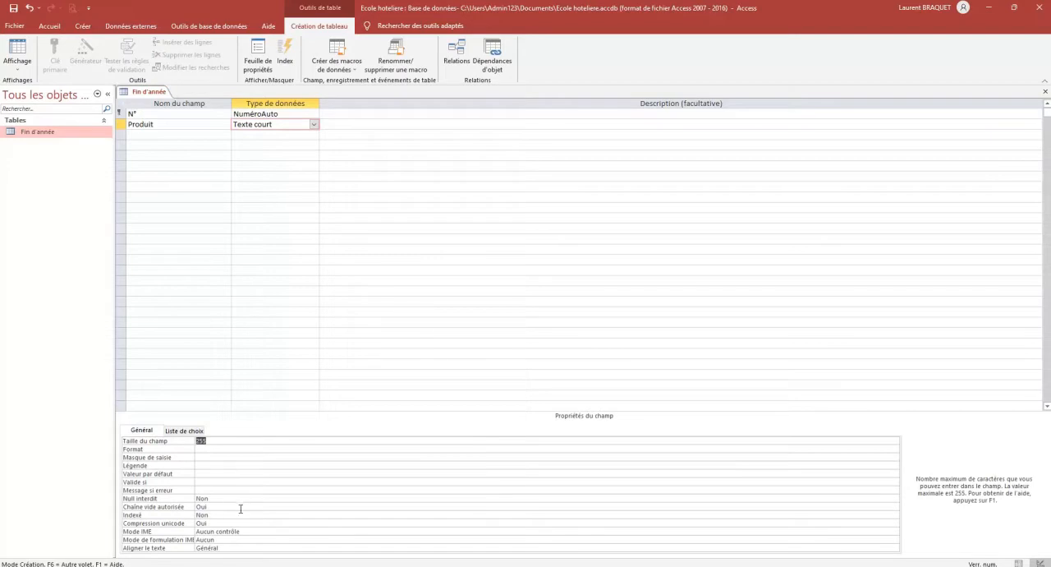
click(232, 498)
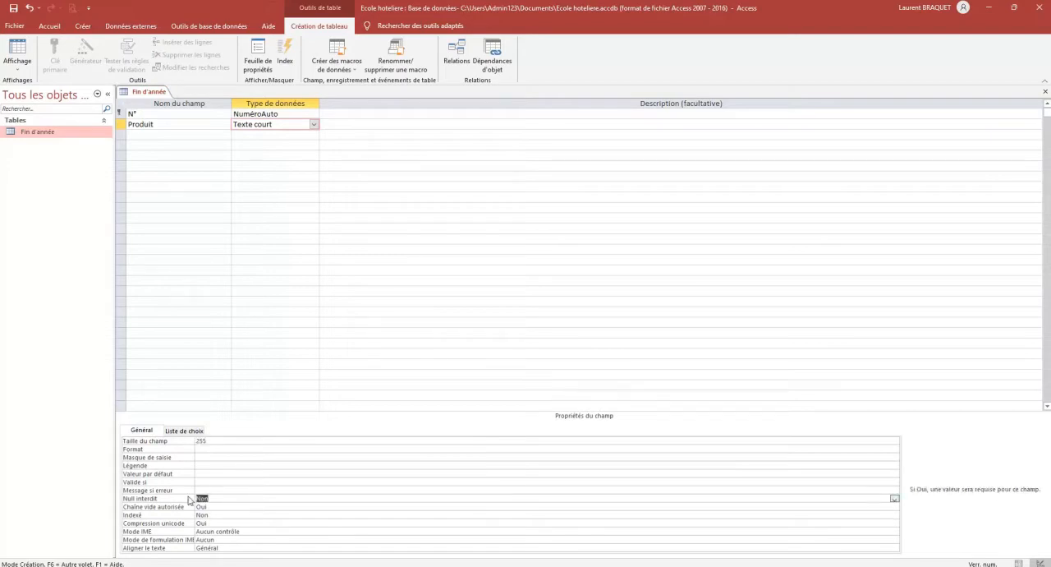
click(894, 499)
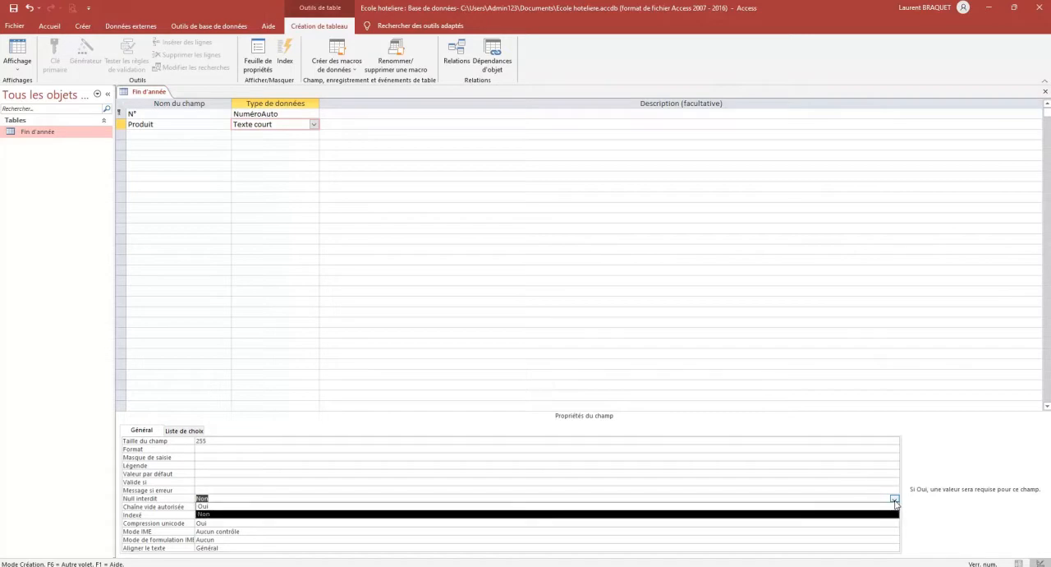
click(209, 506)
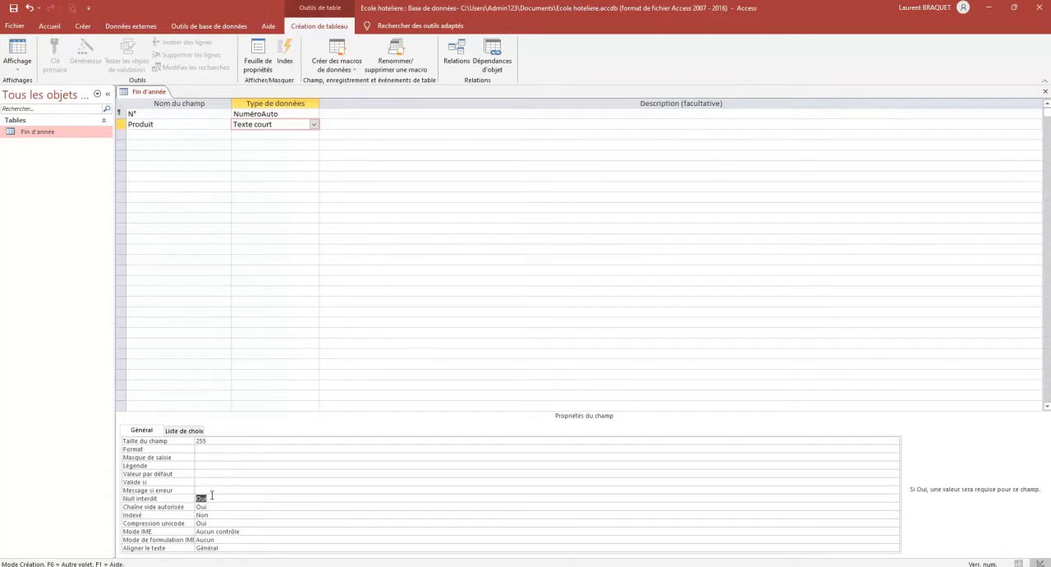
click(219, 514)
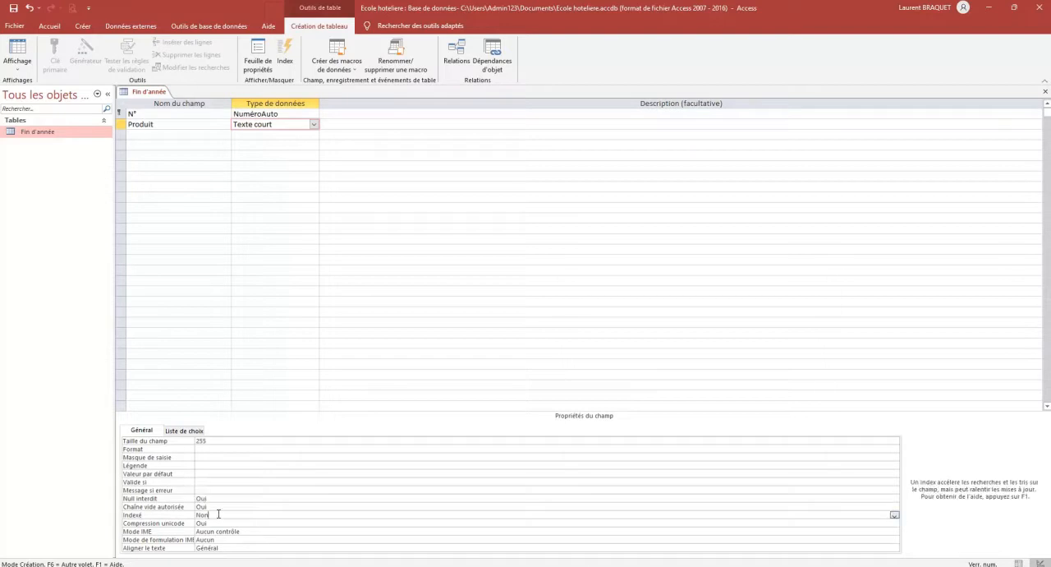
click(894, 515)
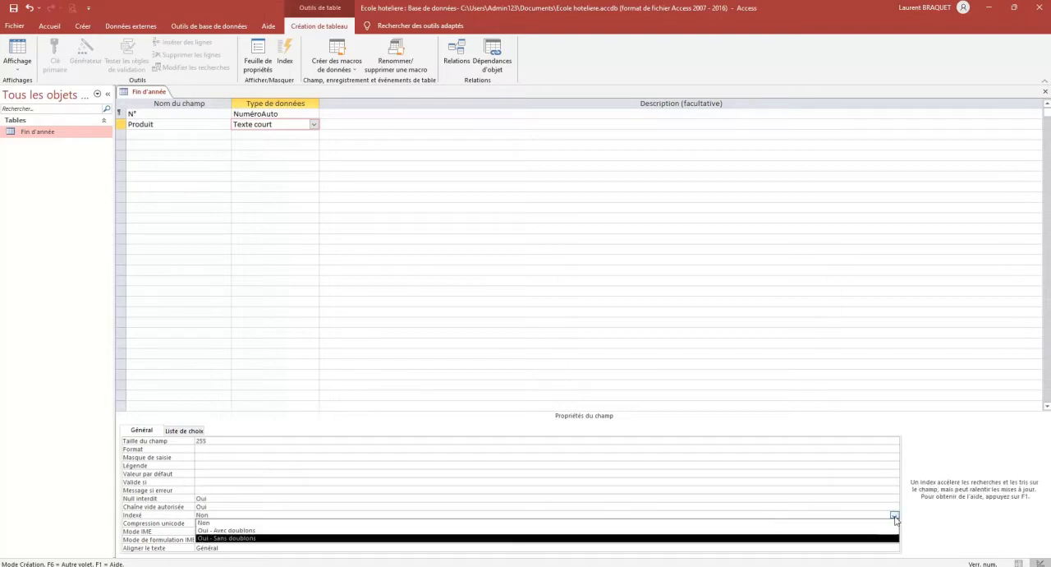
click(358, 532)
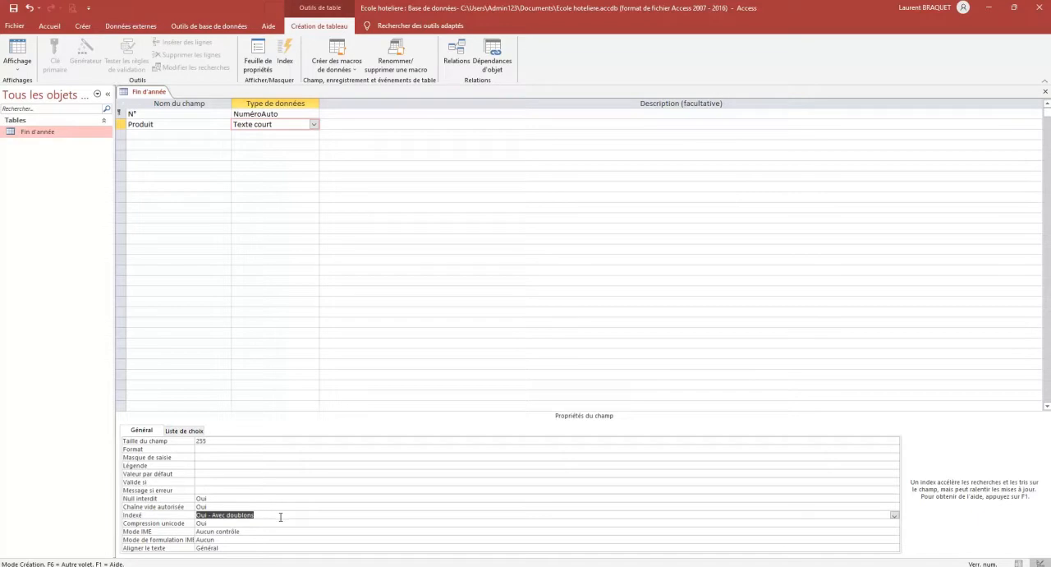
Add a field named Descriptif below Produit with the data type Texte long
click(279, 522)
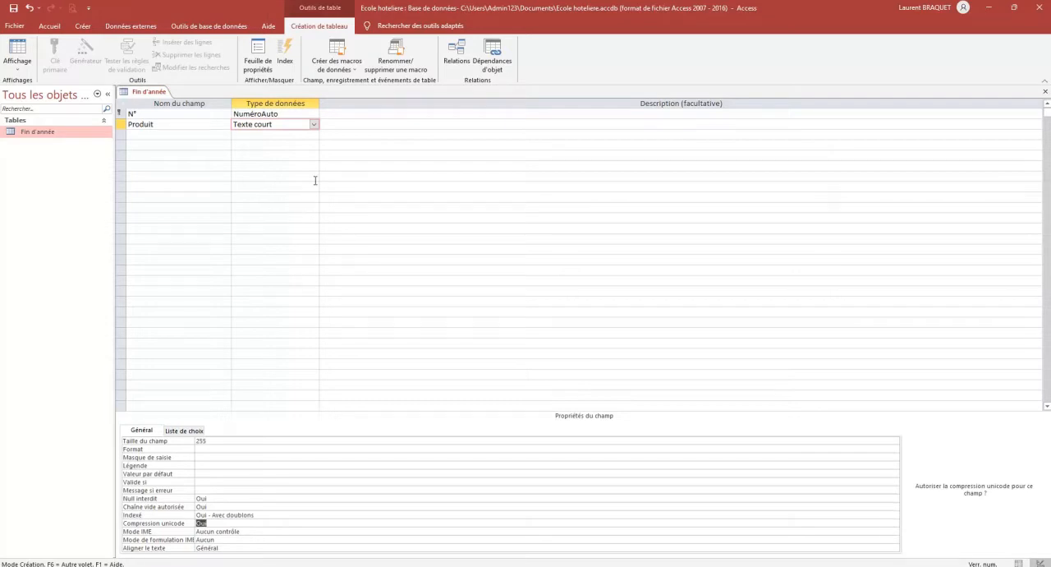
click(190, 137)
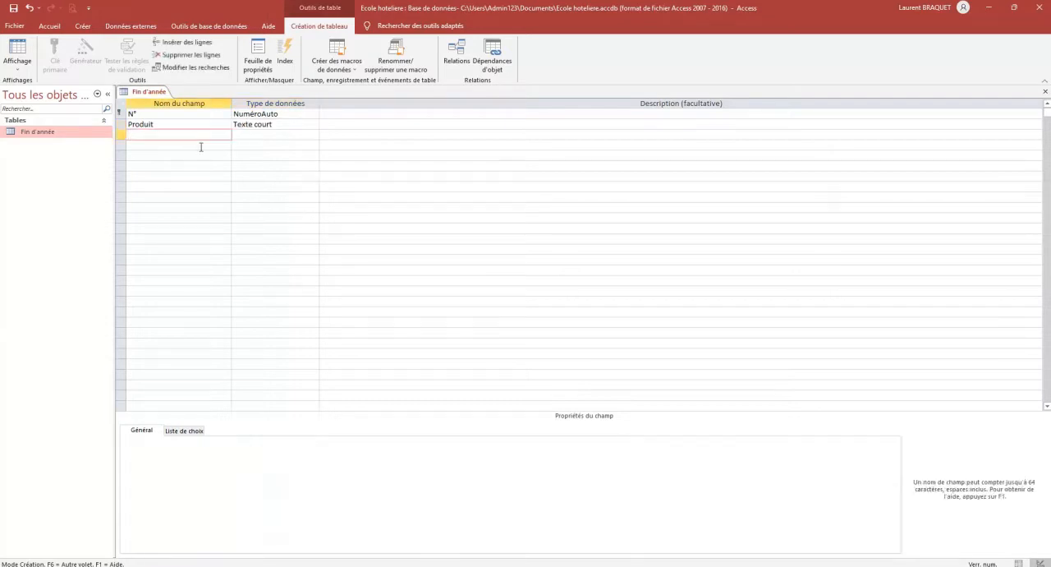
text(Descriptif)
key(Tab)
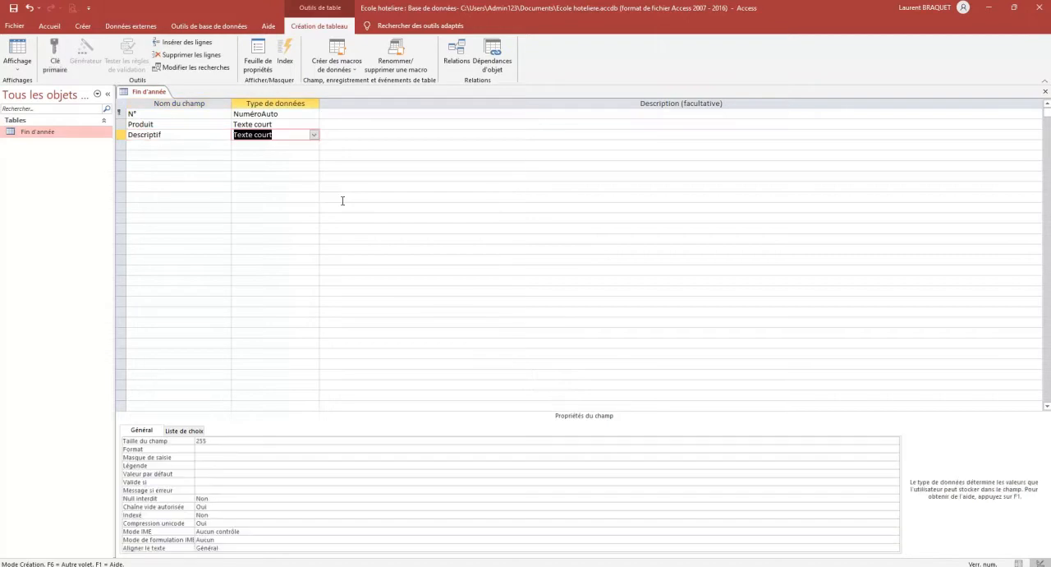
click(314, 135)
key(Down)
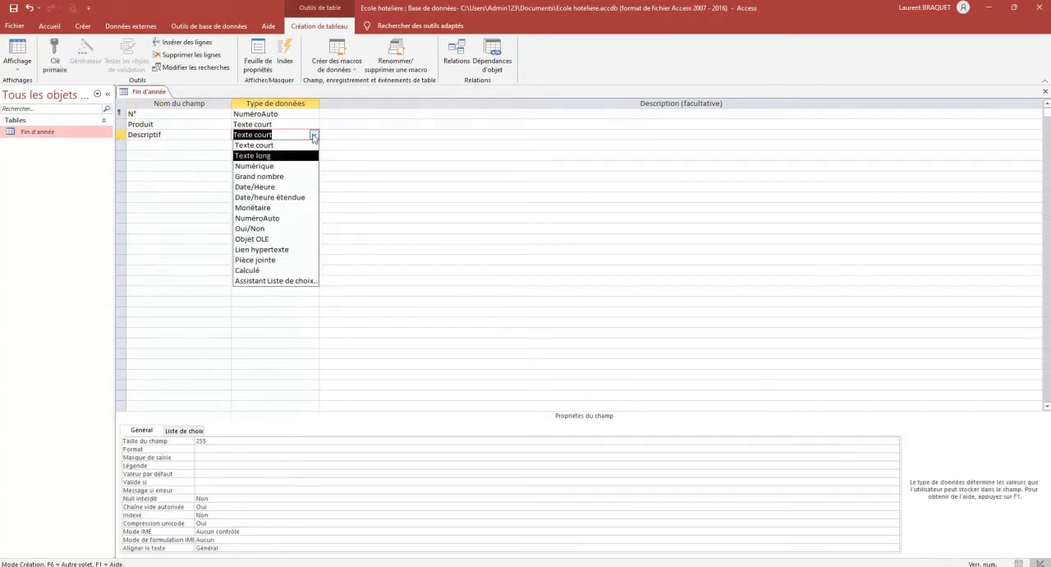
click(305, 155)
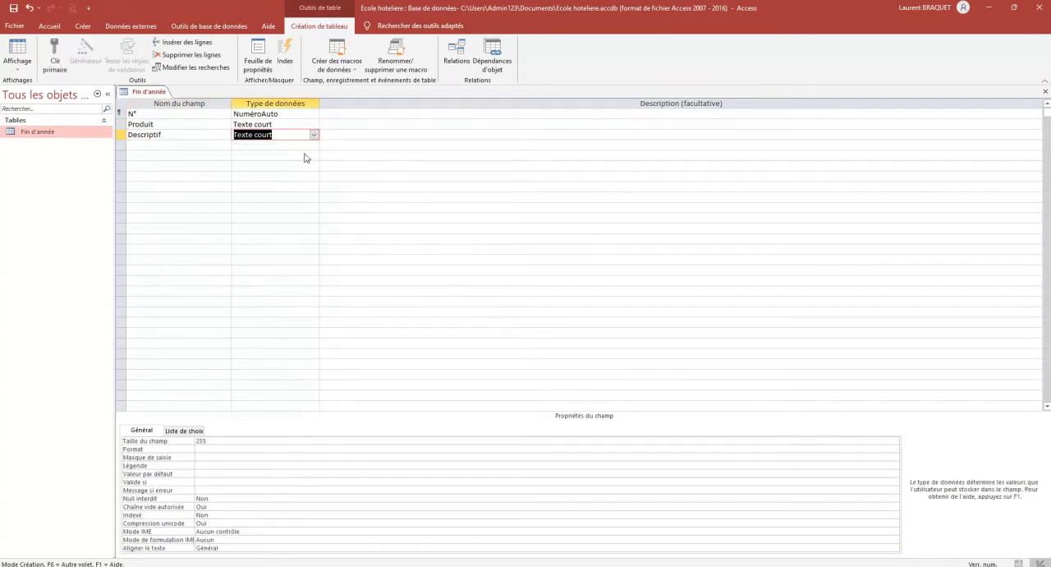
Add a field named Quantité below Descriptif with the data type Numérique
click(199, 148)
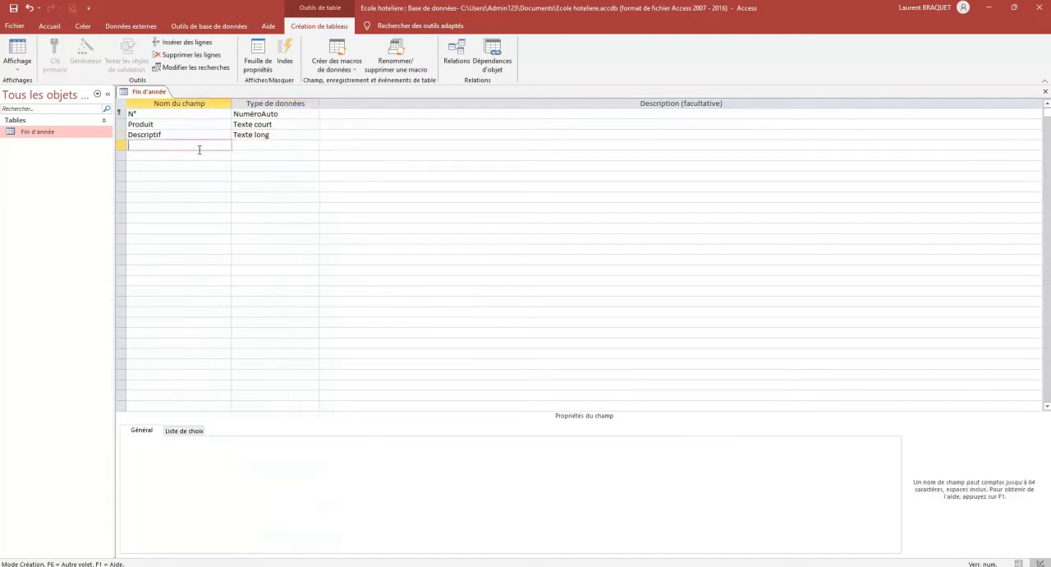
text(Oauntité)
click(143, 147)
key(BackSpace)
text(a)
click(253, 145)
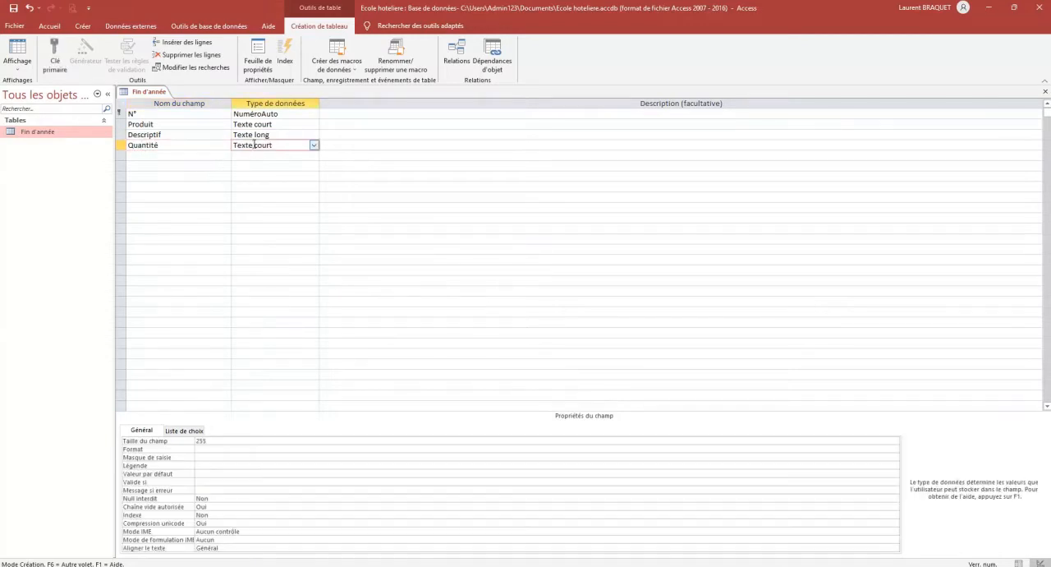
click(314, 146)
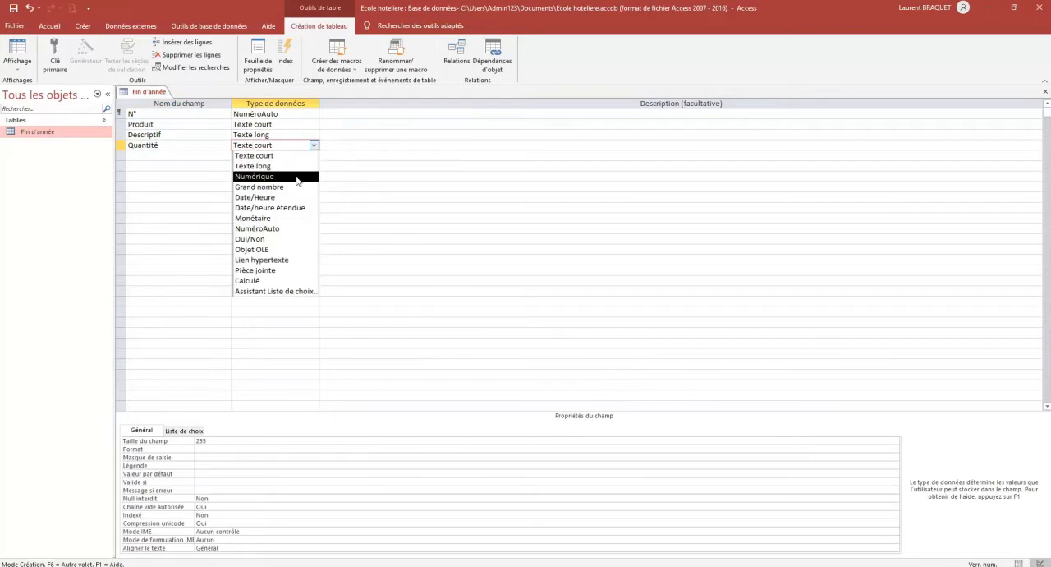
click(297, 176)
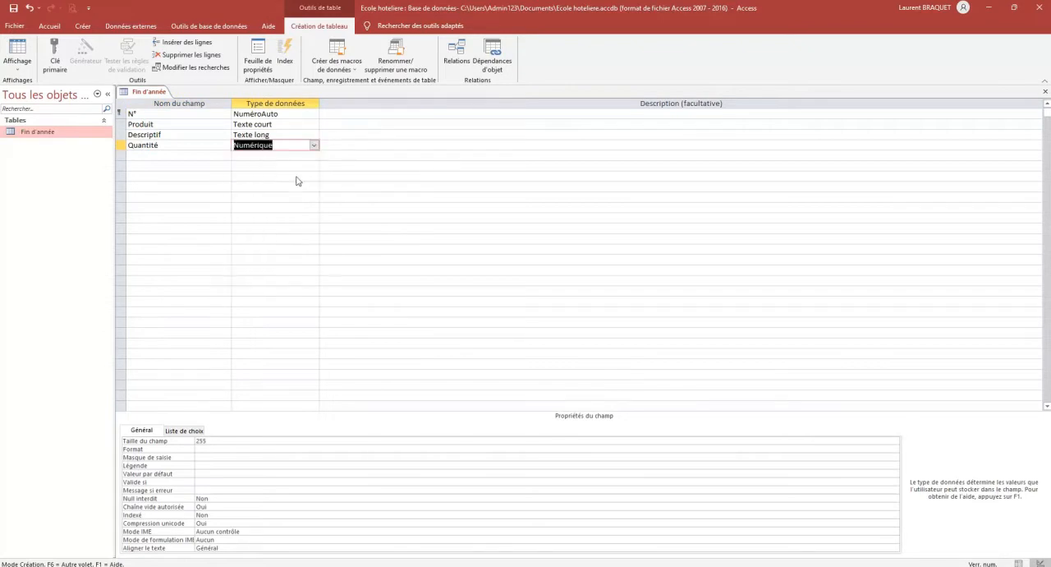
Set the Quantité field's format to Nombre général and its Décimales property to 0
click(239, 449)
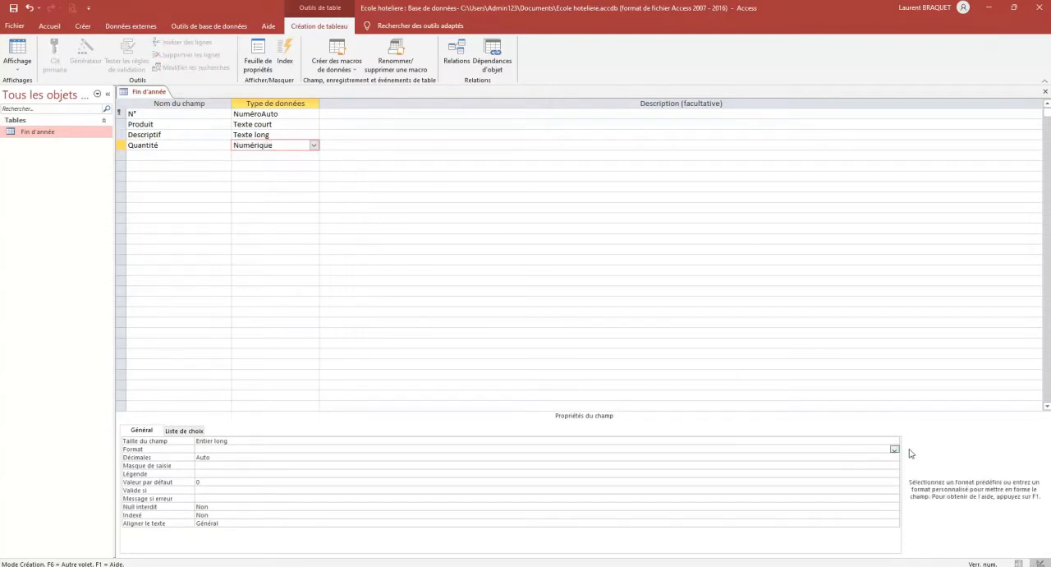
click(895, 449)
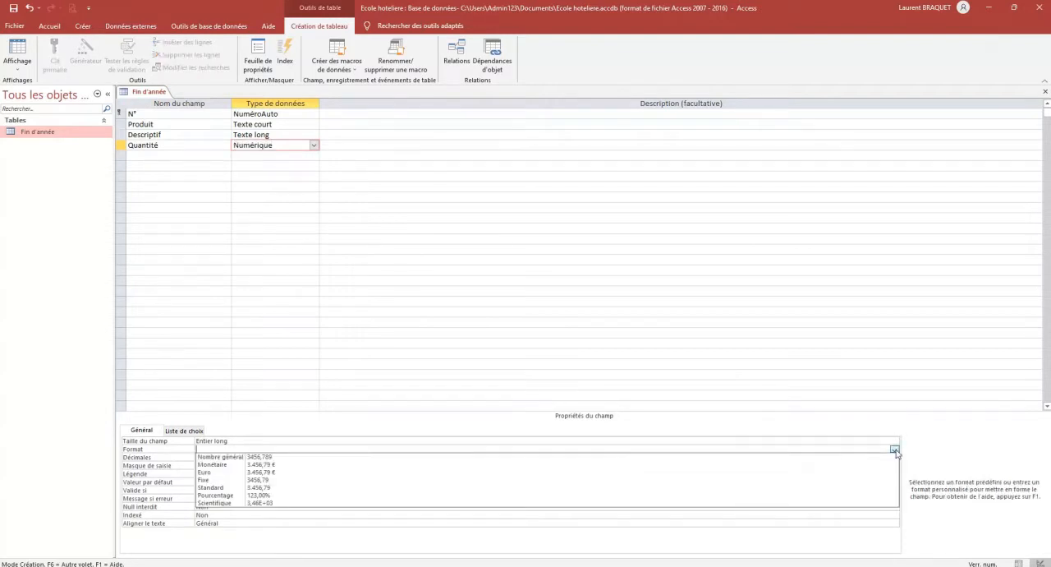
click(268, 456)
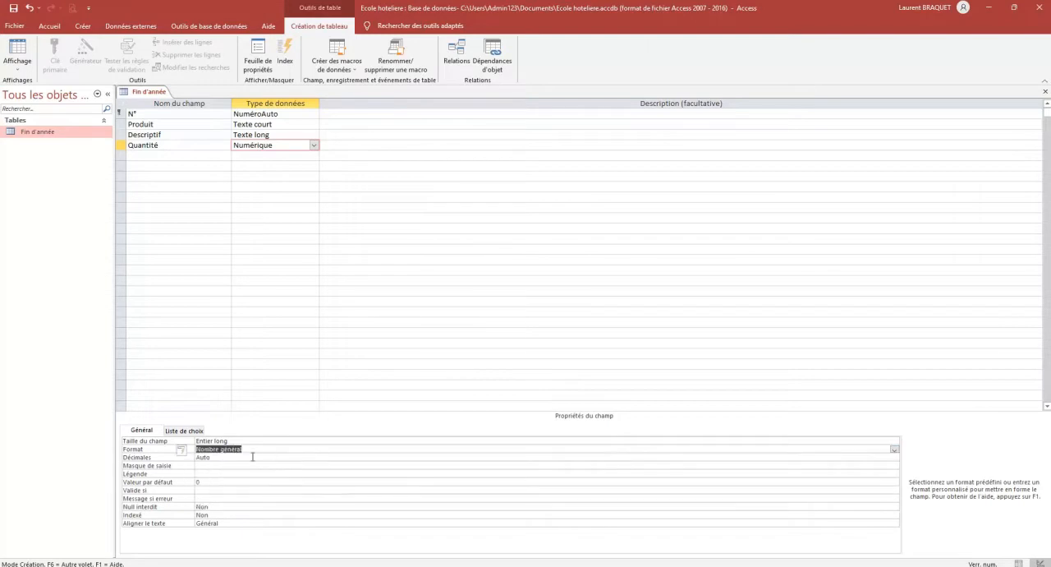
click(226, 460)
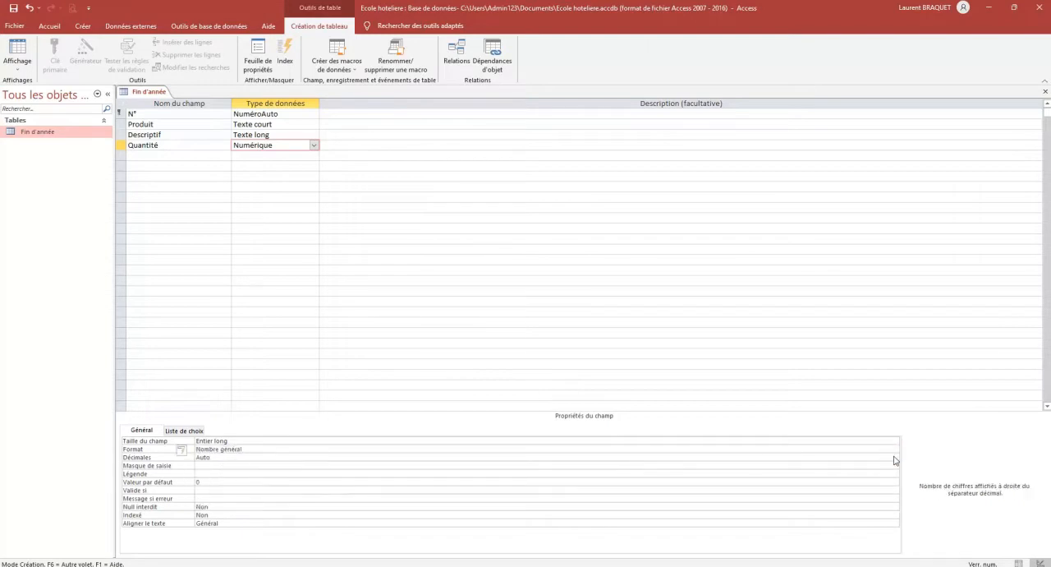
click(894, 458)
click(274, 343)
Give the Quantité field a default value of 10 and the validation rule >10
click(229, 483)
text(1)
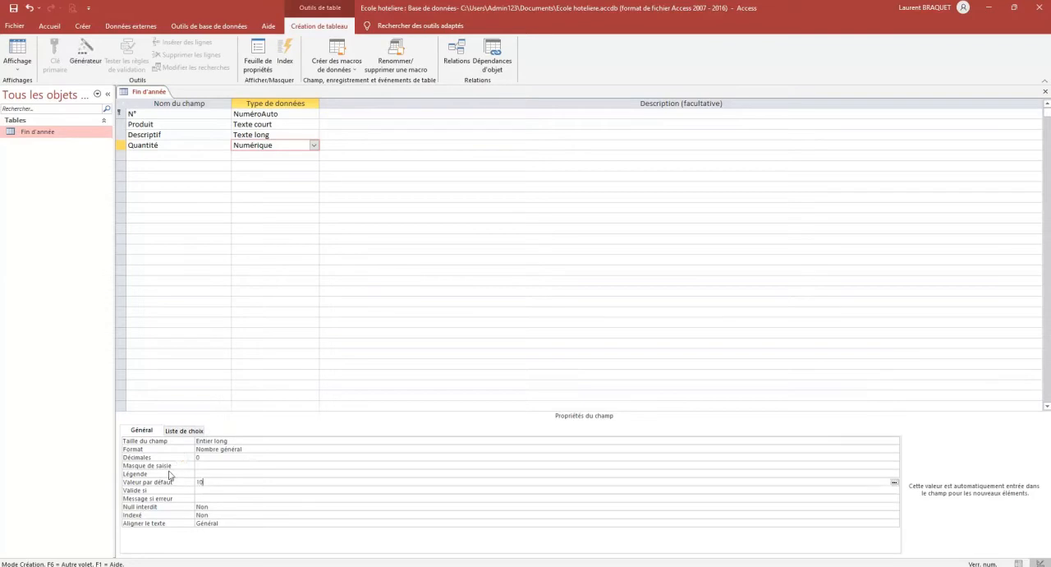
click(218, 491)
text(>10)
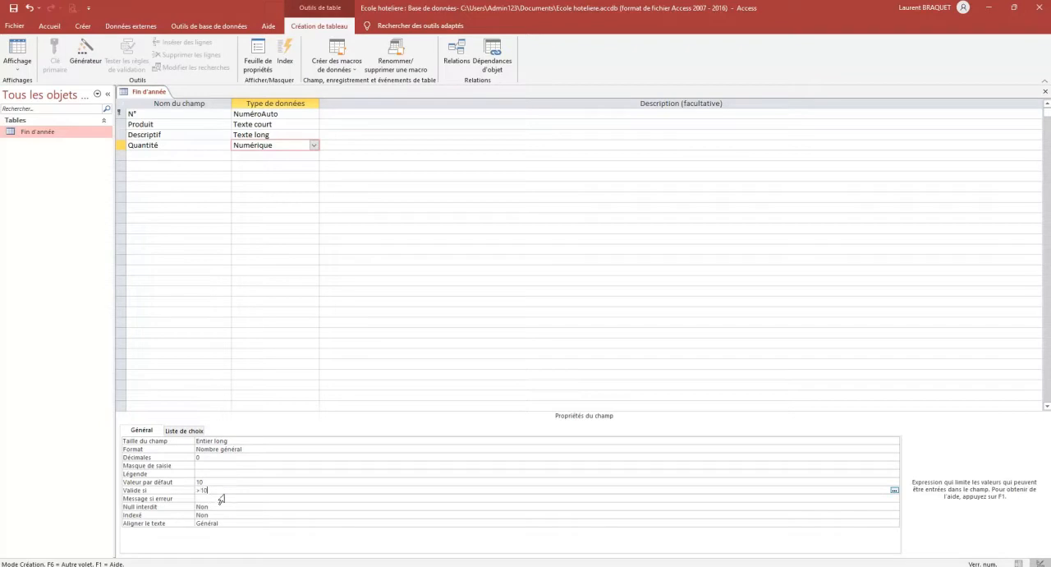
Set the Quantité field's Null interdit property to Oui
click(215, 506)
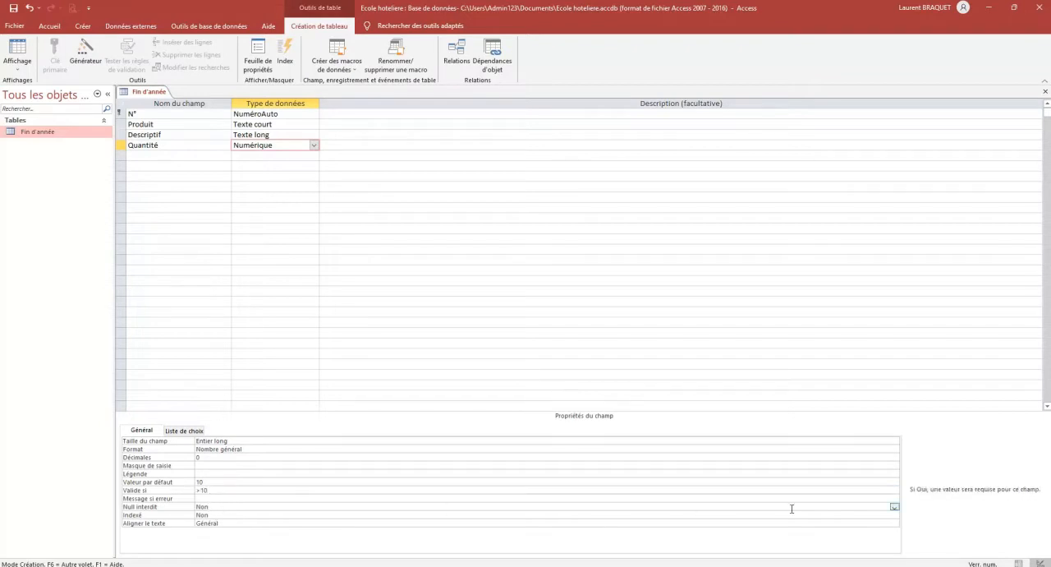
click(894, 508)
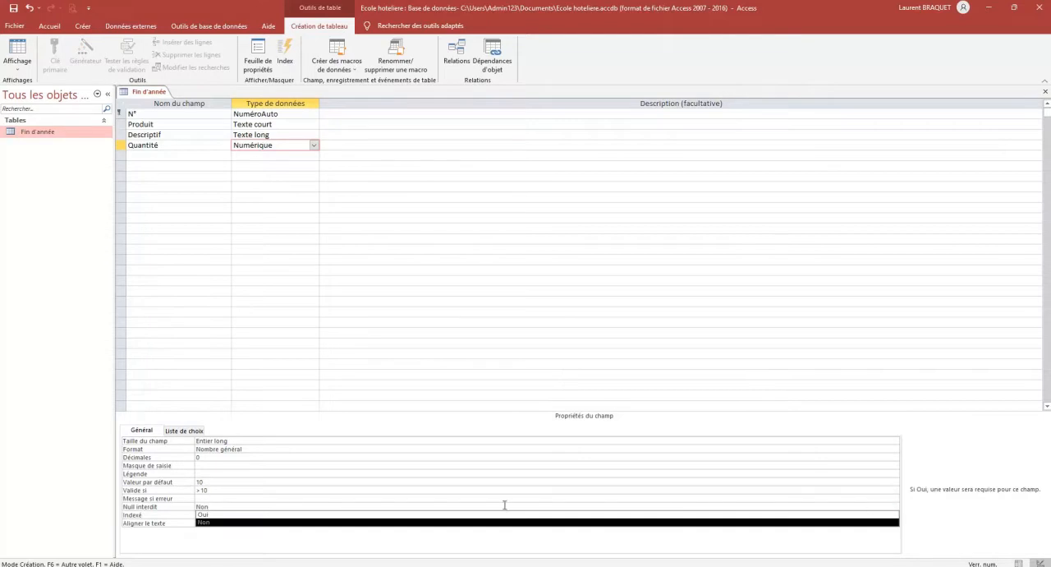
click(218, 515)
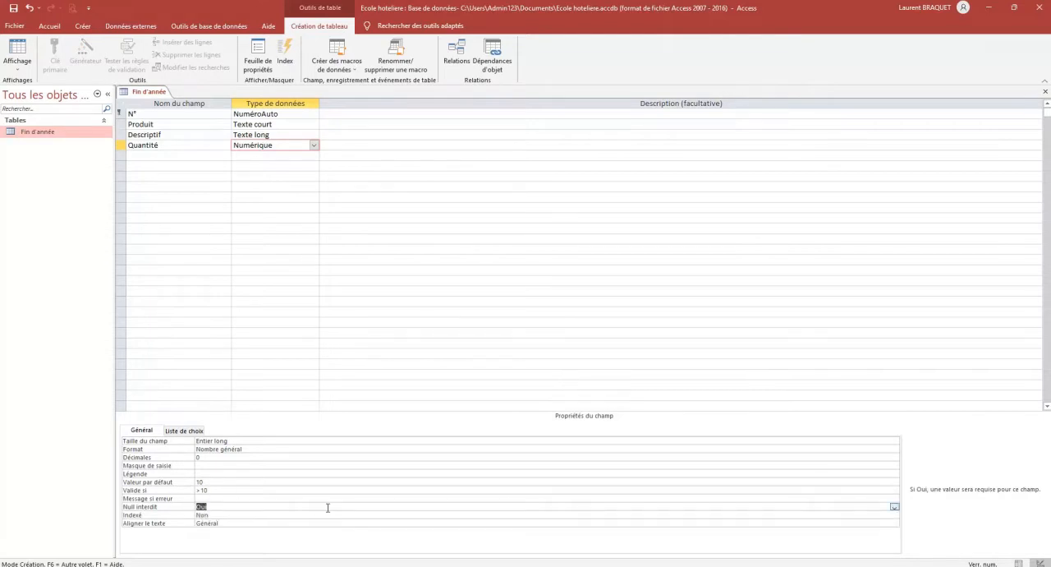
Add a field named Payé below Quantité with the data type Oui/Non
click(156, 155)
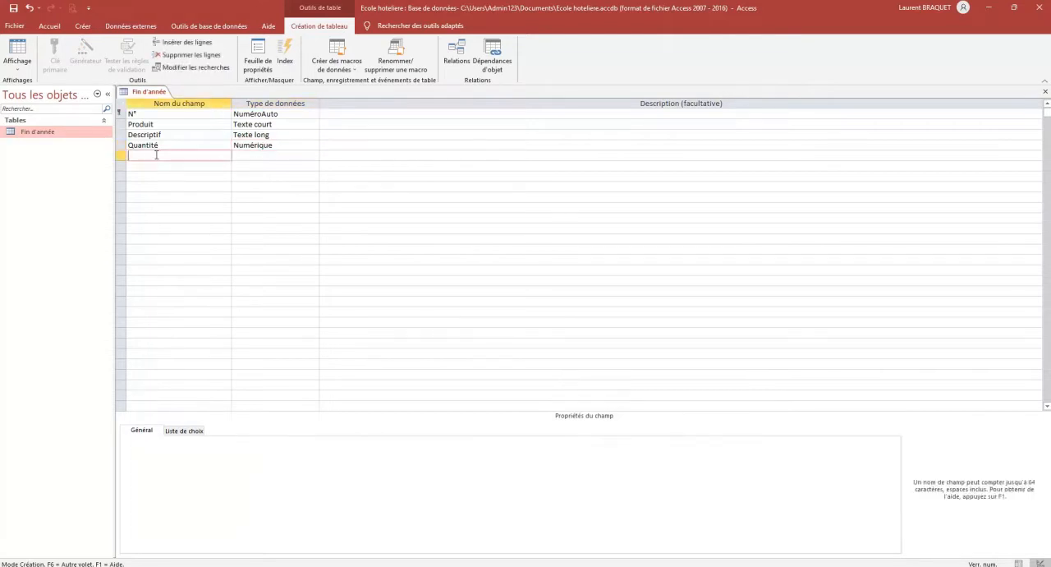
text(Payé)
click(254, 157)
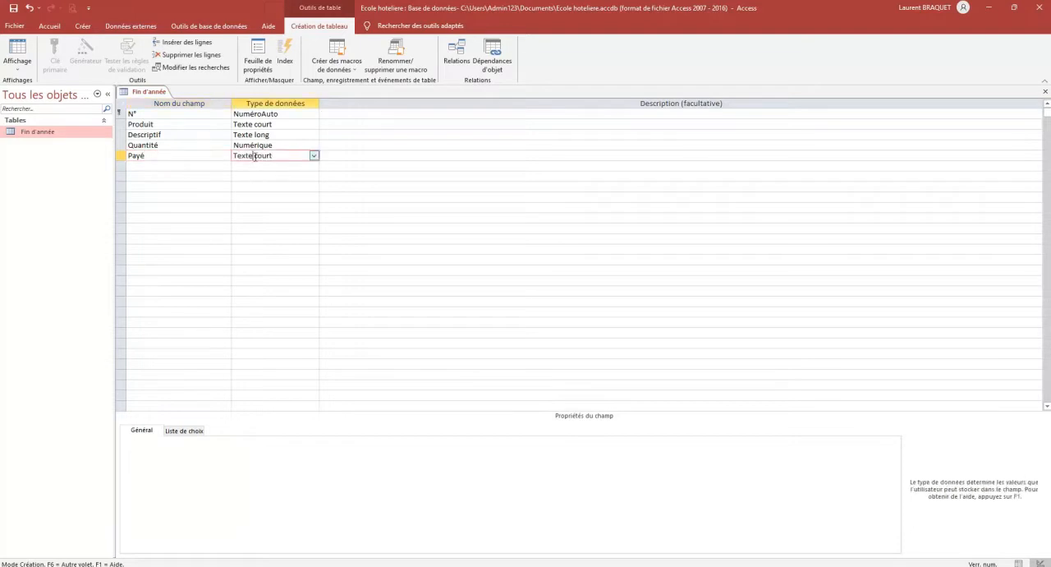
click(315, 156)
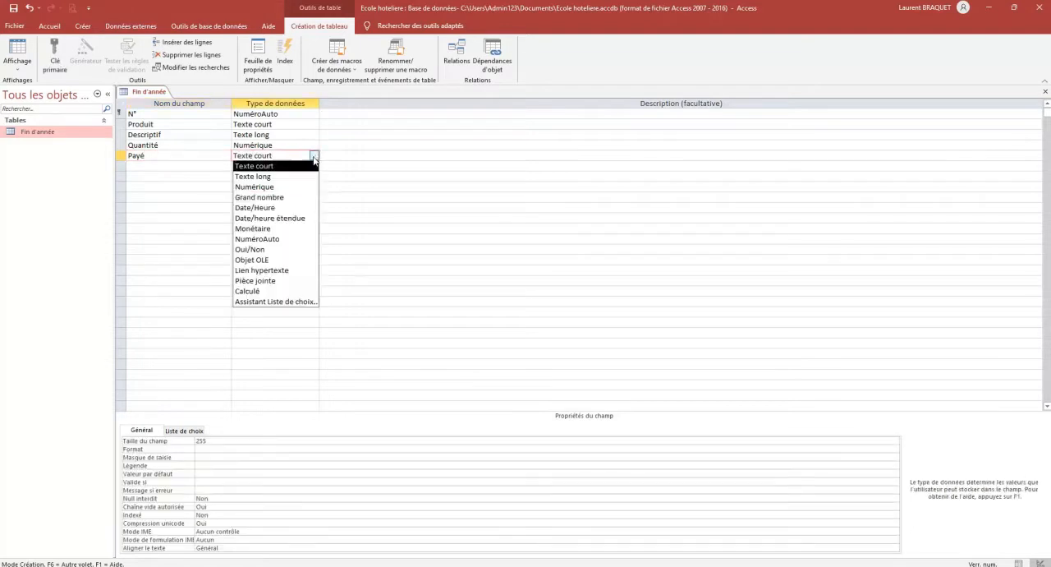
click(293, 250)
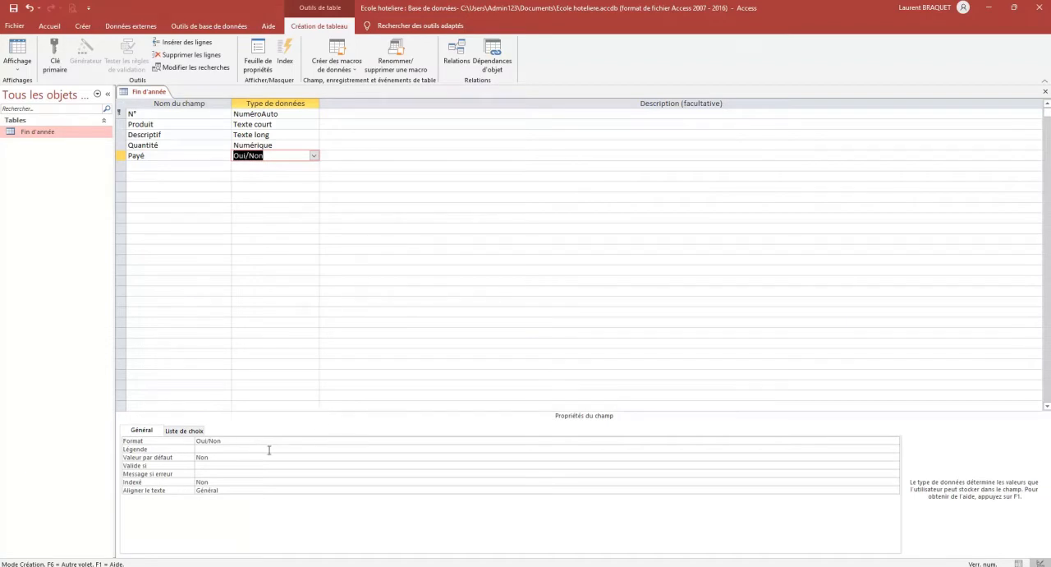
Set the Payé field's default value to Oui with the expression builder
key(F6)
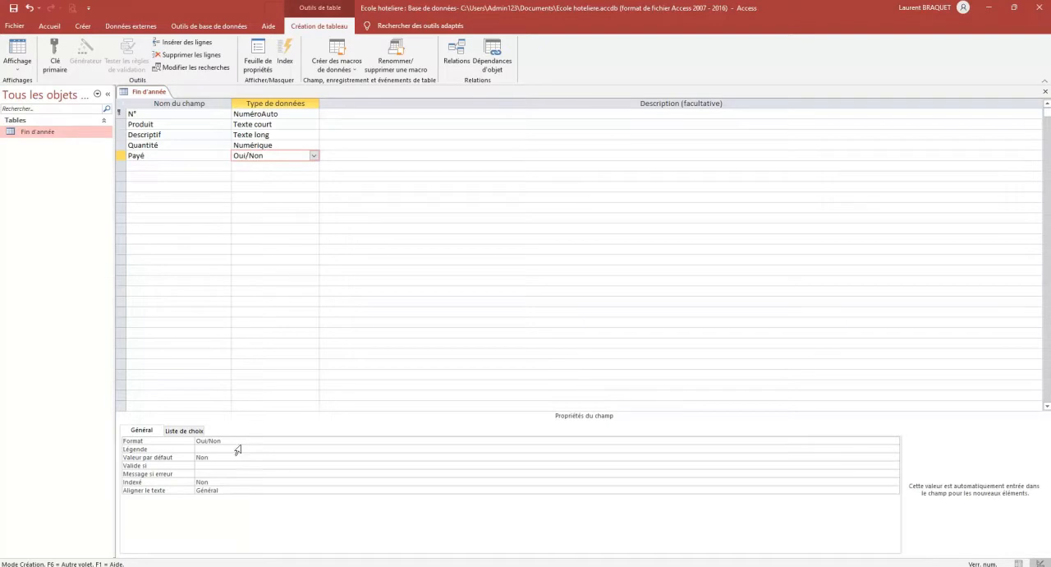
click(237, 458)
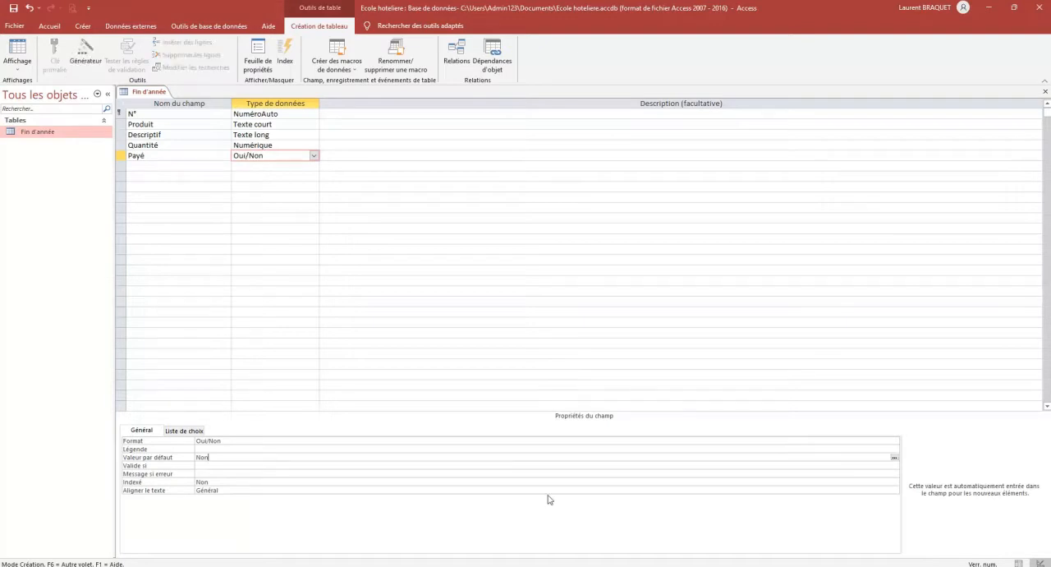
click(895, 457)
double_click(427, 156)
text(Oui)
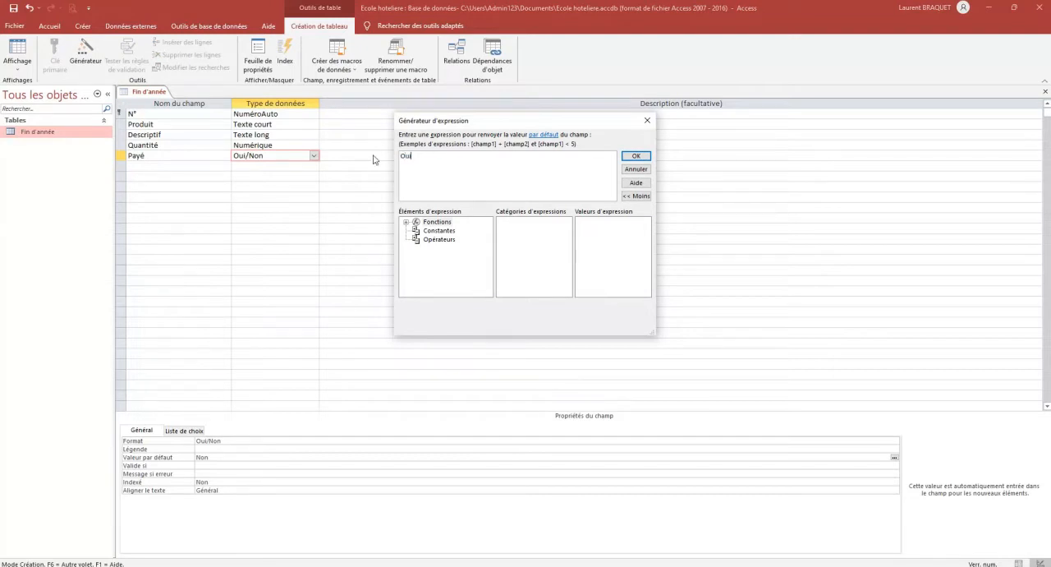
click(637, 156)
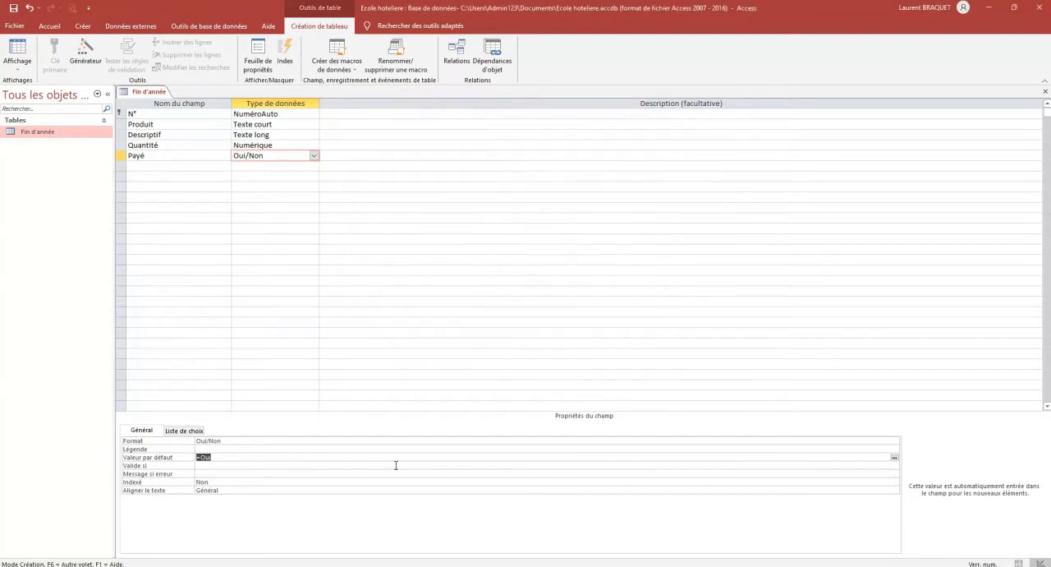
Review the Payé field's available formats and its display control in the lookup properties
click(236, 441)
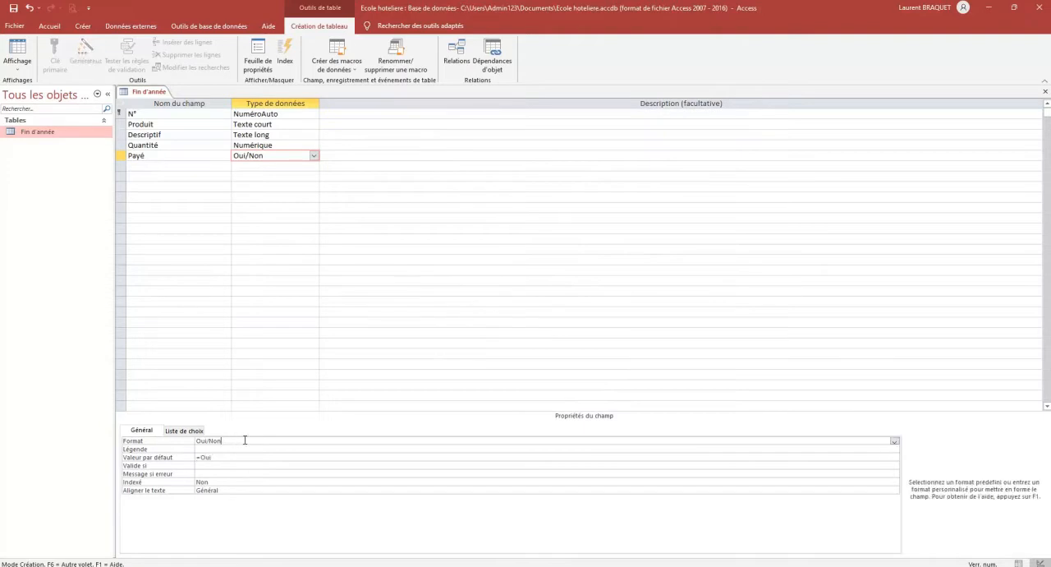
click(894, 442)
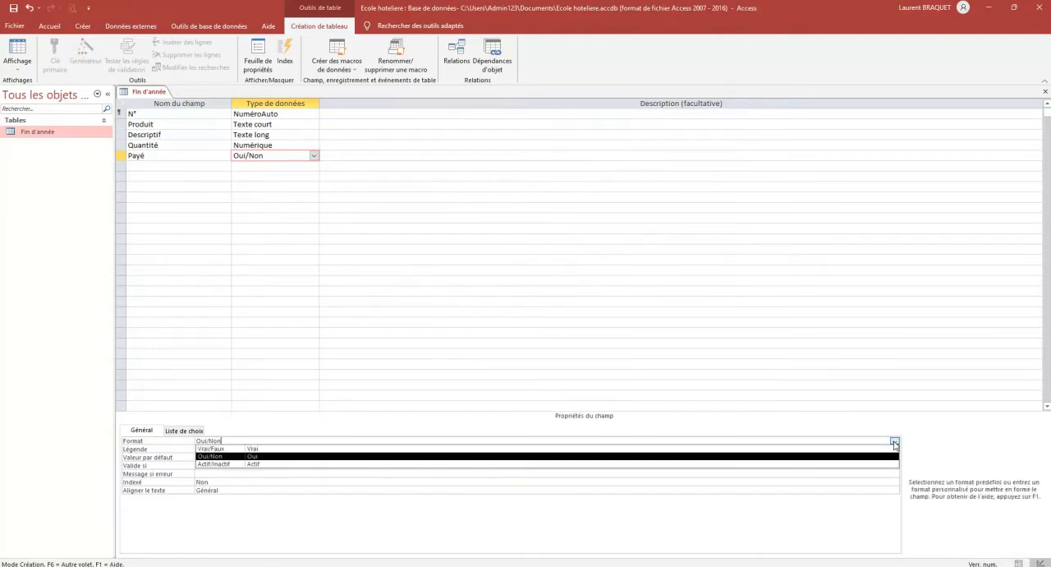
click(894, 442)
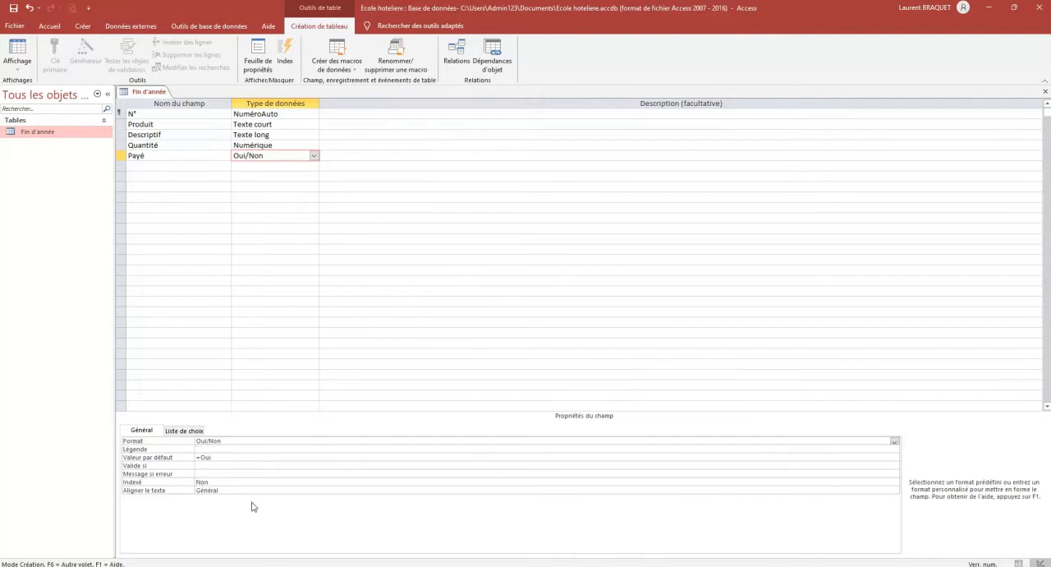
click(184, 430)
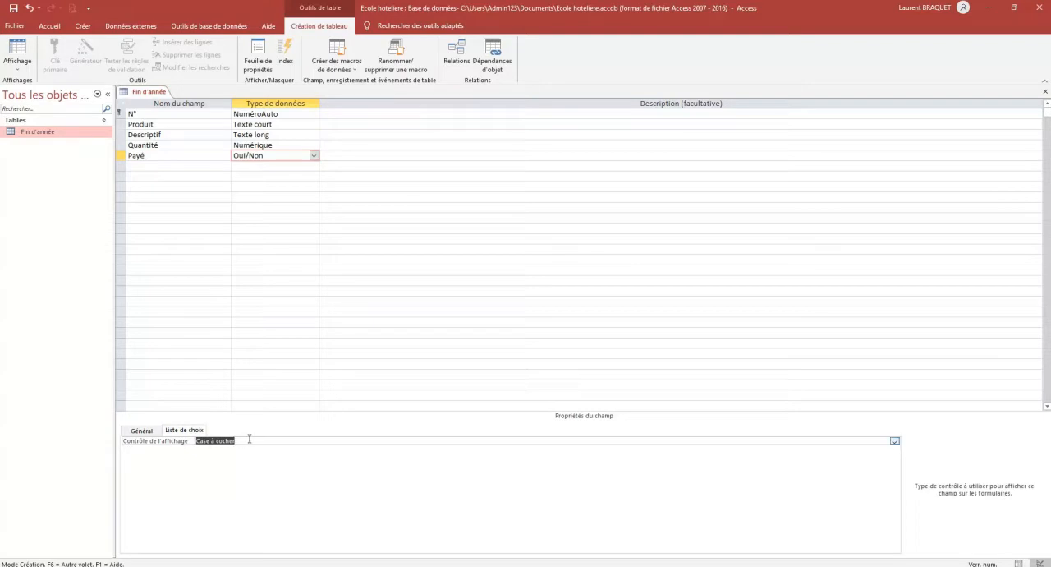
click(141, 430)
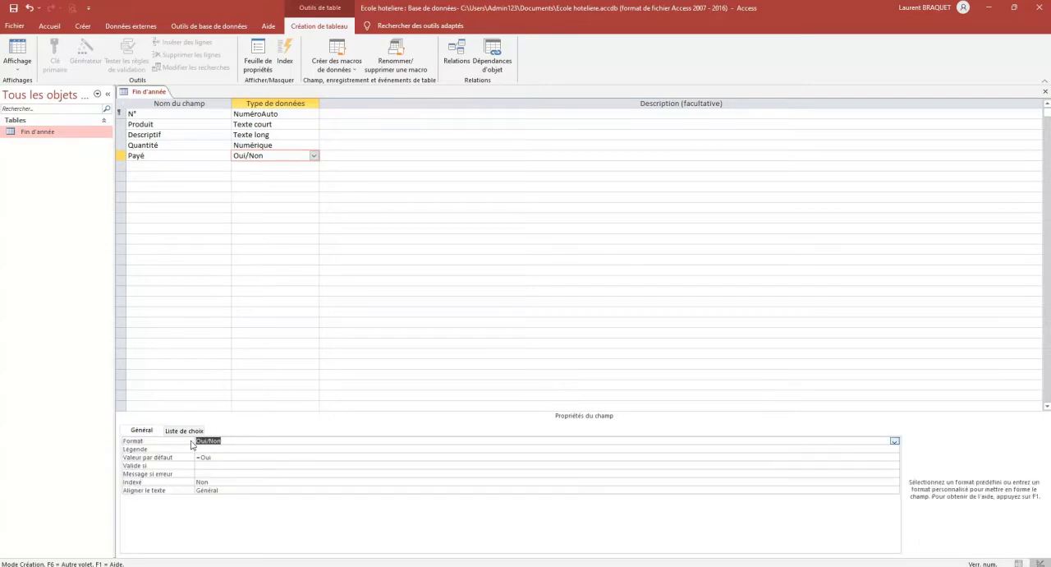
Add a field named Prix en € below Payé with the data type Monétaire
click(143, 166)
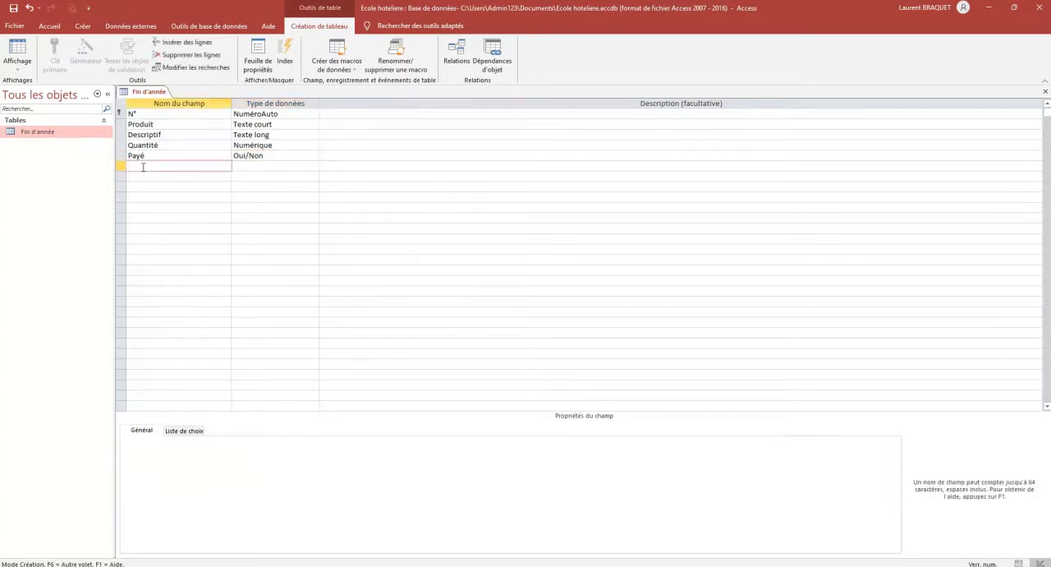
text(Prix en €)
key(Tab)
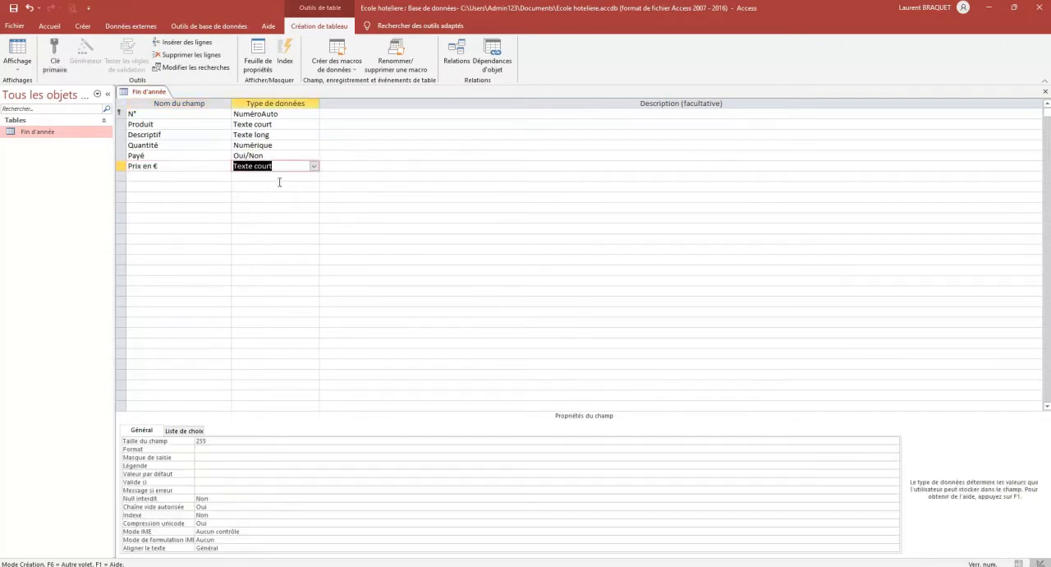
click(313, 166)
click(305, 243)
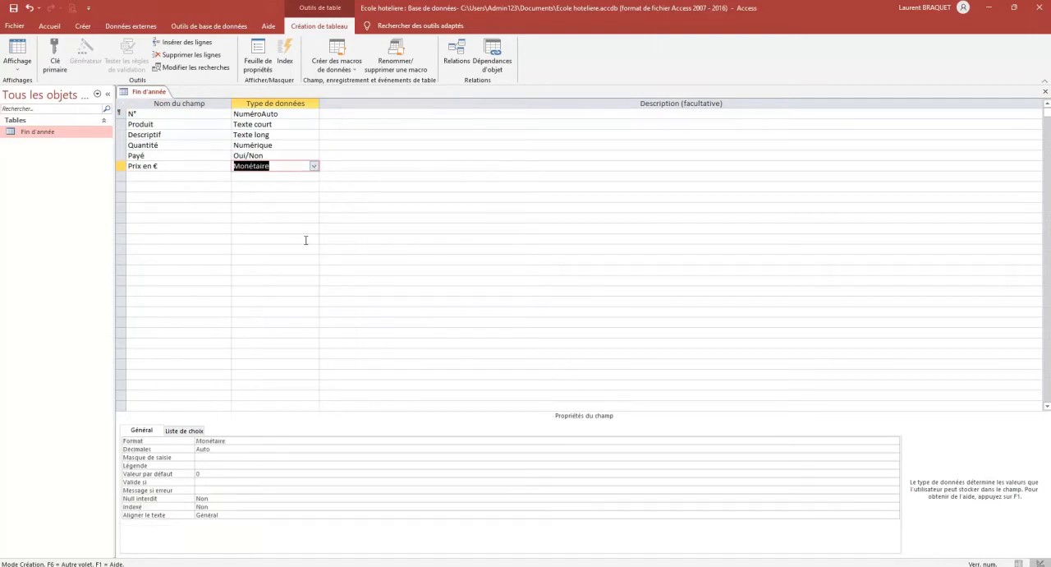
Set the Prix en € field's format to Standard with 2 decimal places
click(252, 441)
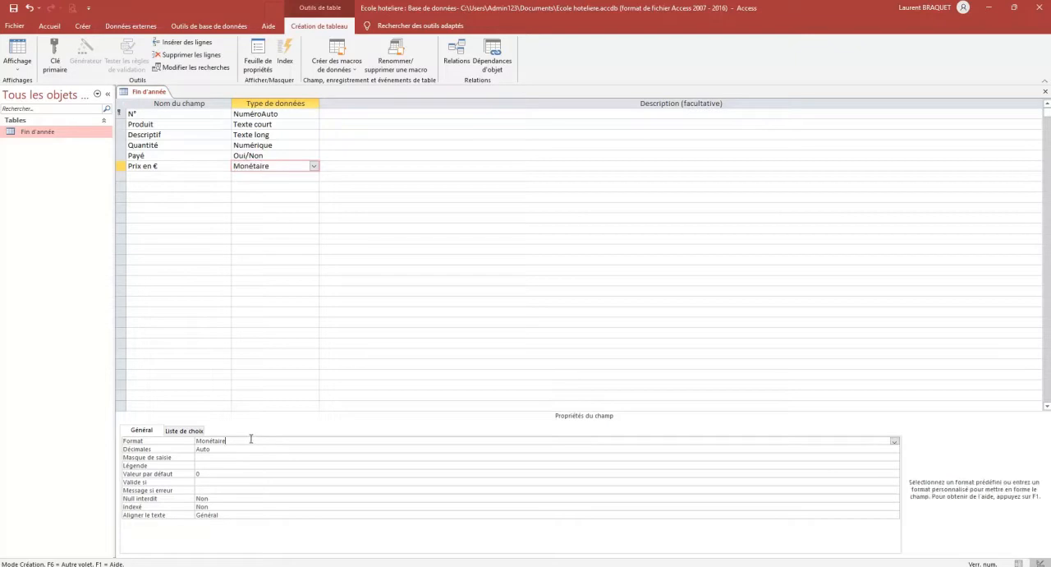
click(895, 441)
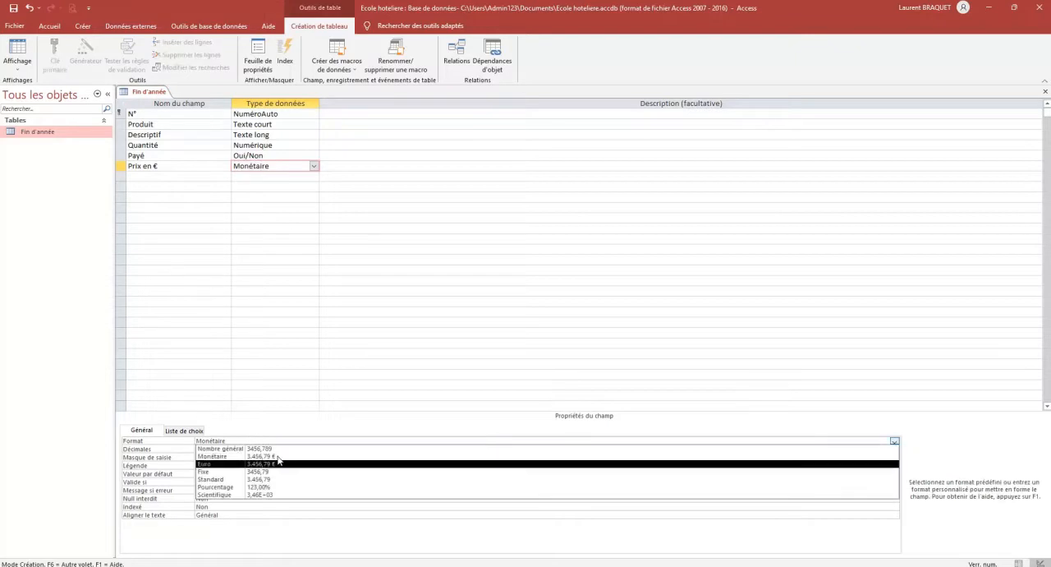
click(281, 480)
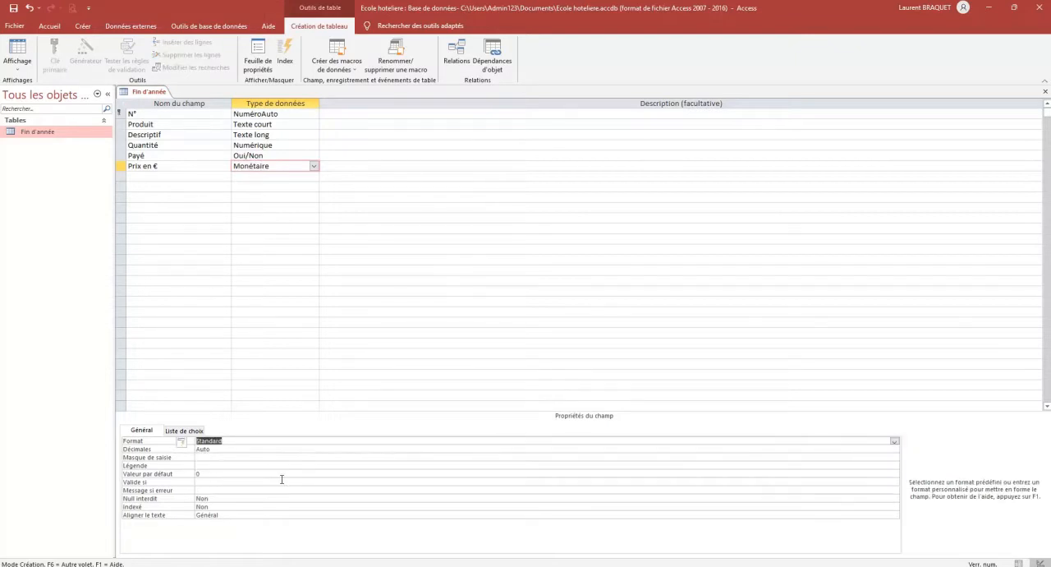
click(887, 449)
click(894, 449)
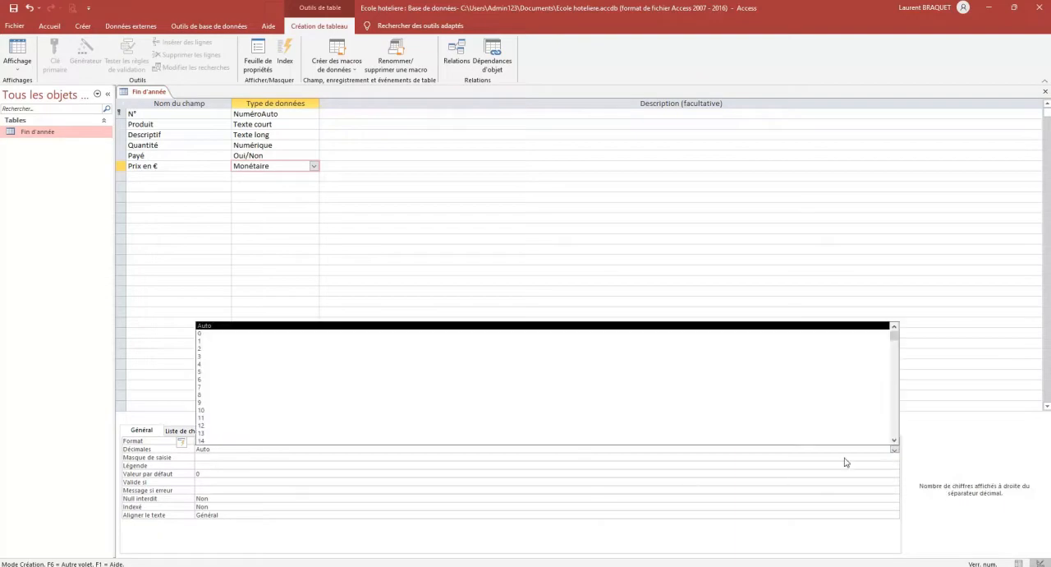
click(223, 347)
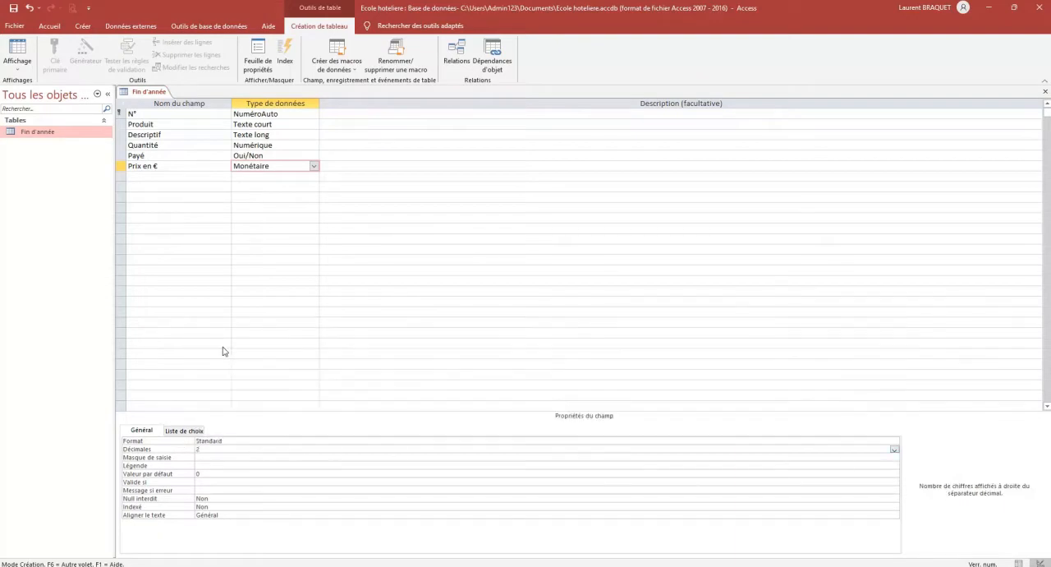
Add a field named Date d'achat below Prix en € with the data type Date/Heure
click(164, 177)
text(D)
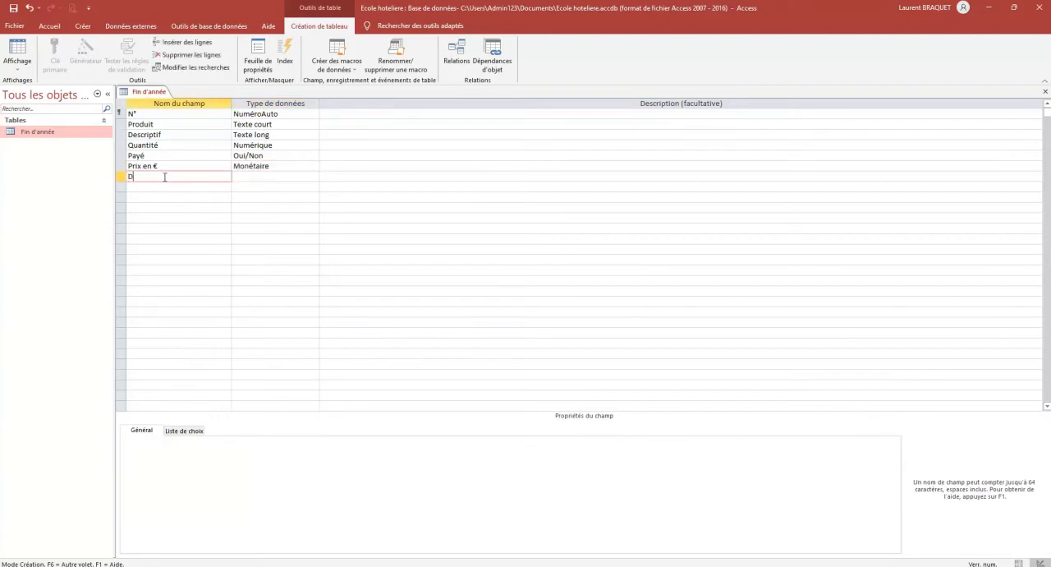
text(ate d'achat)
key(Tab)
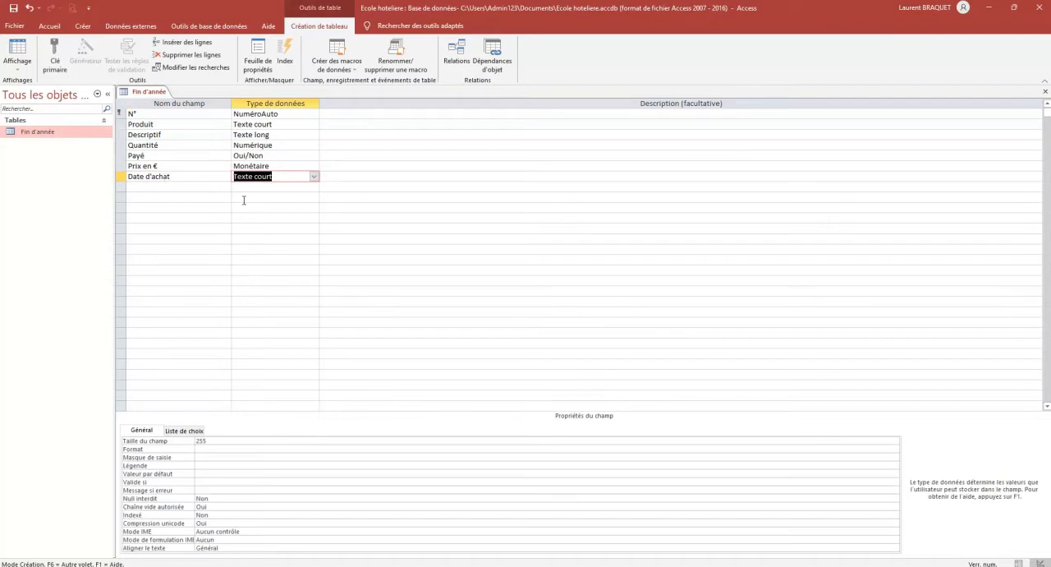
click(315, 178)
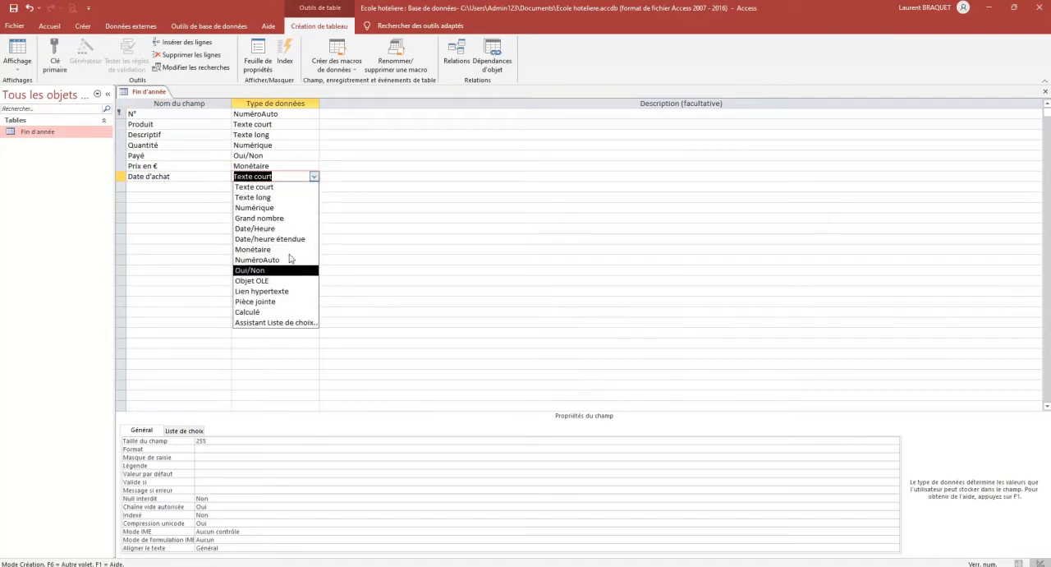
click(285, 229)
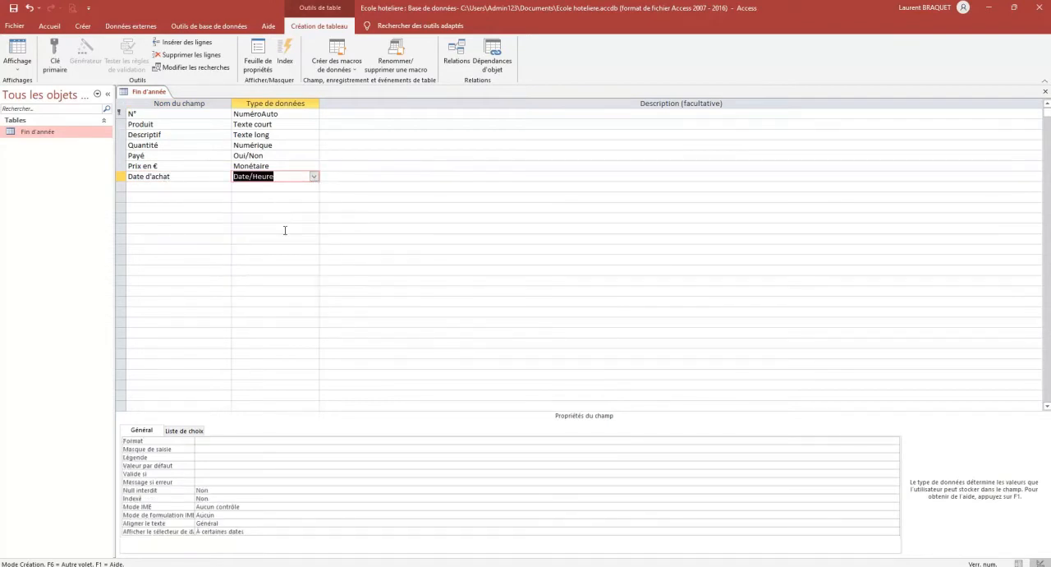
Set the Date d'achat field's format to Date, abrégé
click(304, 440)
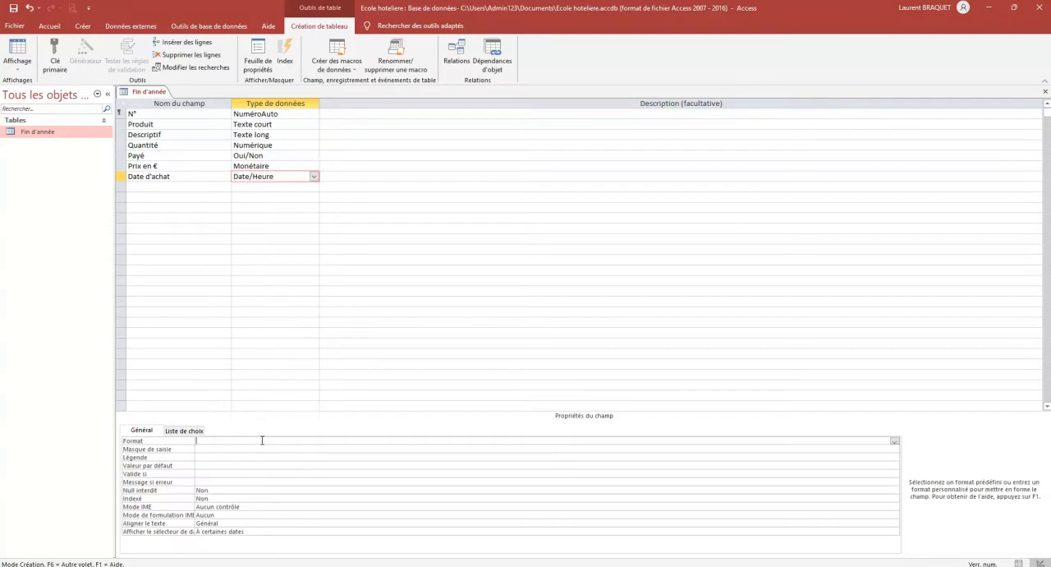
click(895, 442)
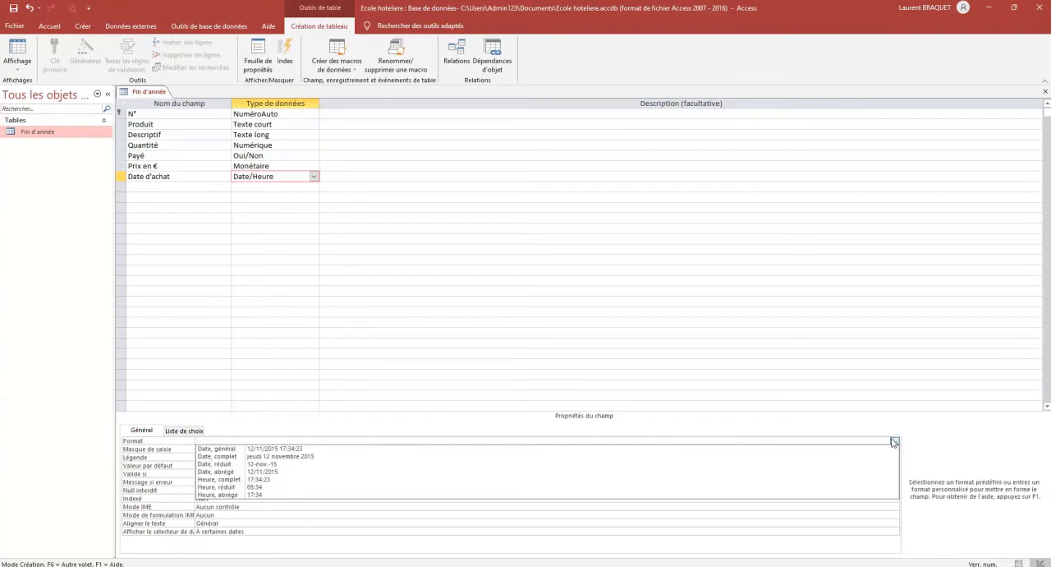
click(316, 472)
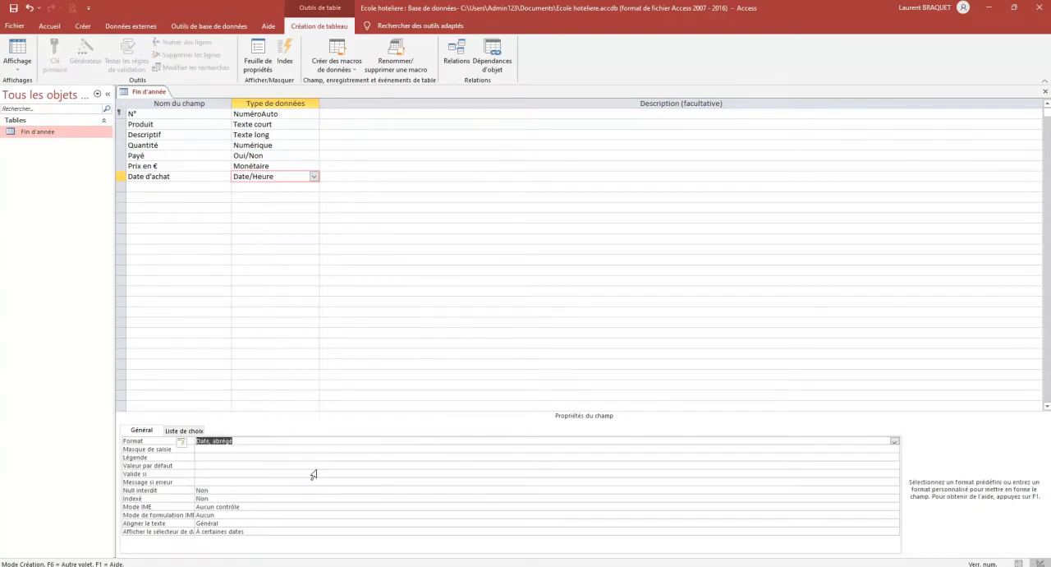
click(176, 184)
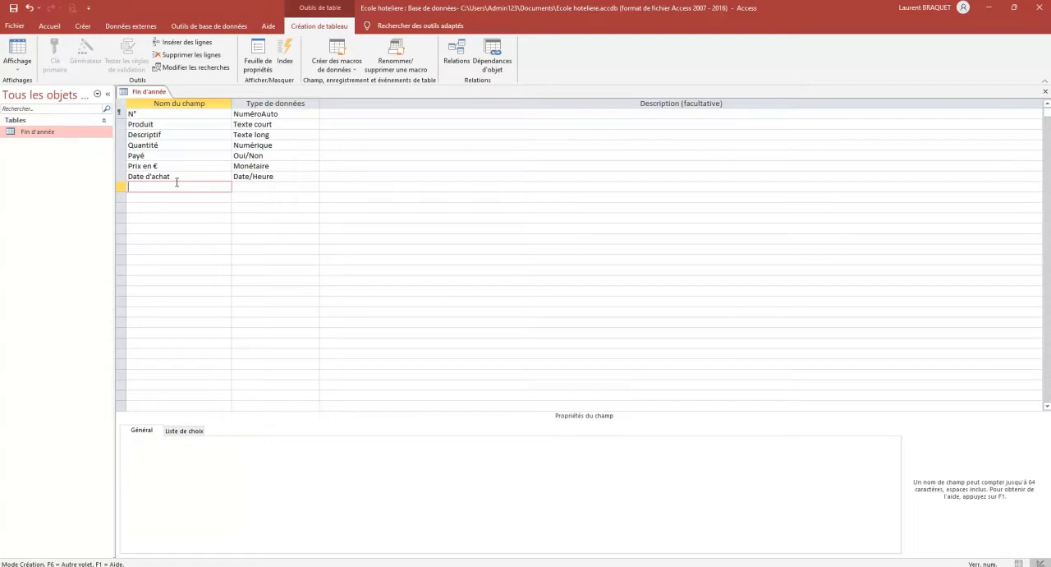
Save the Fin d'année table and display it in datasheet view
click(18, 54)
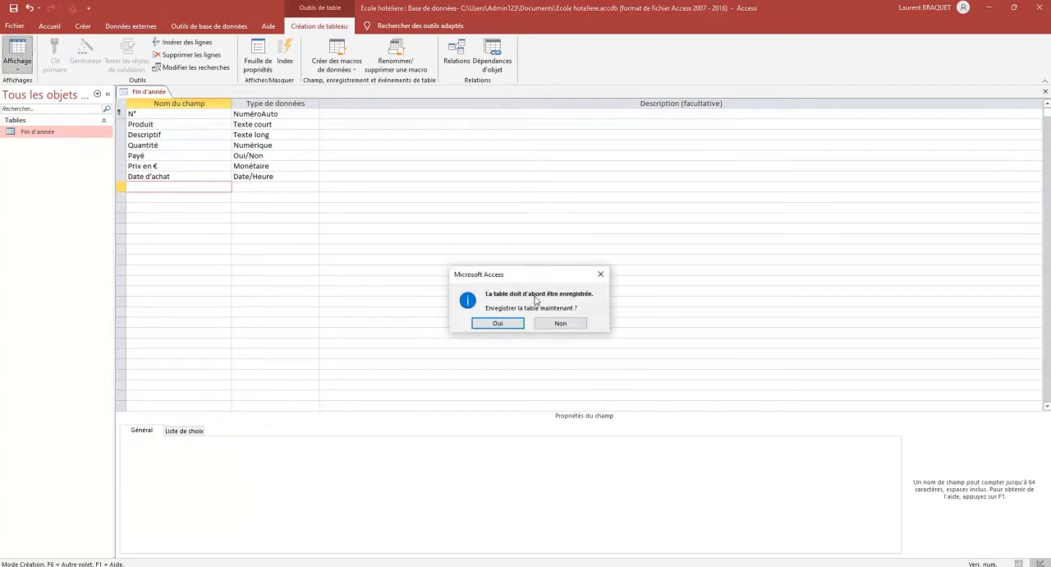
click(499, 323)
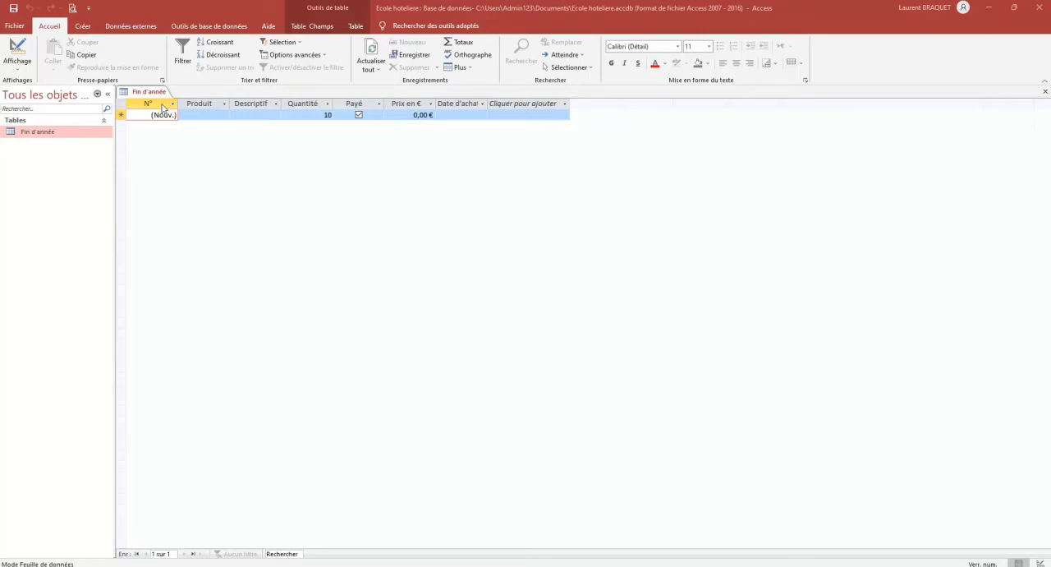
click(160, 115)
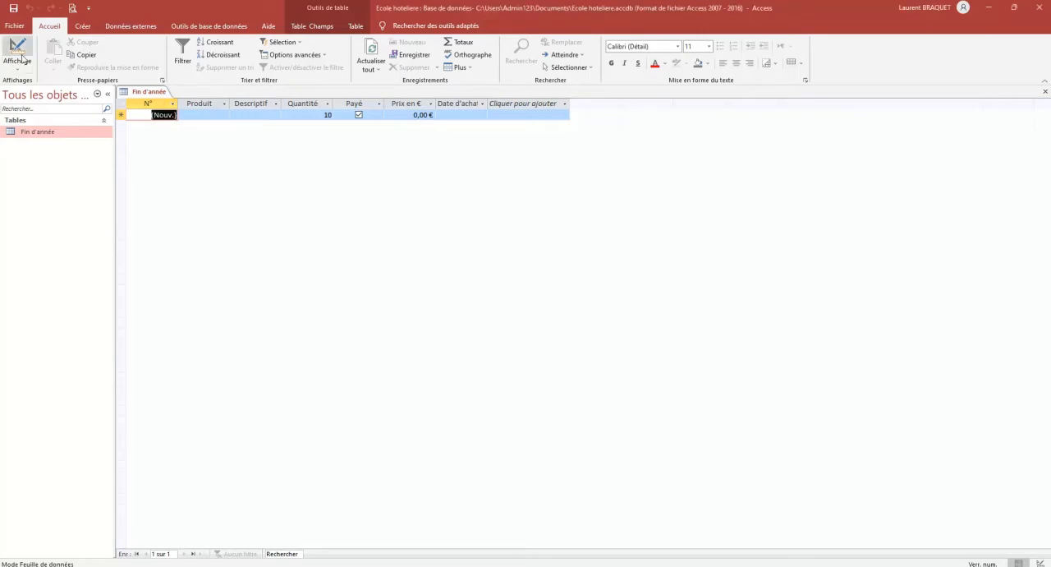
Return to the table's design view and delete the N° field together with its primary key
click(19, 53)
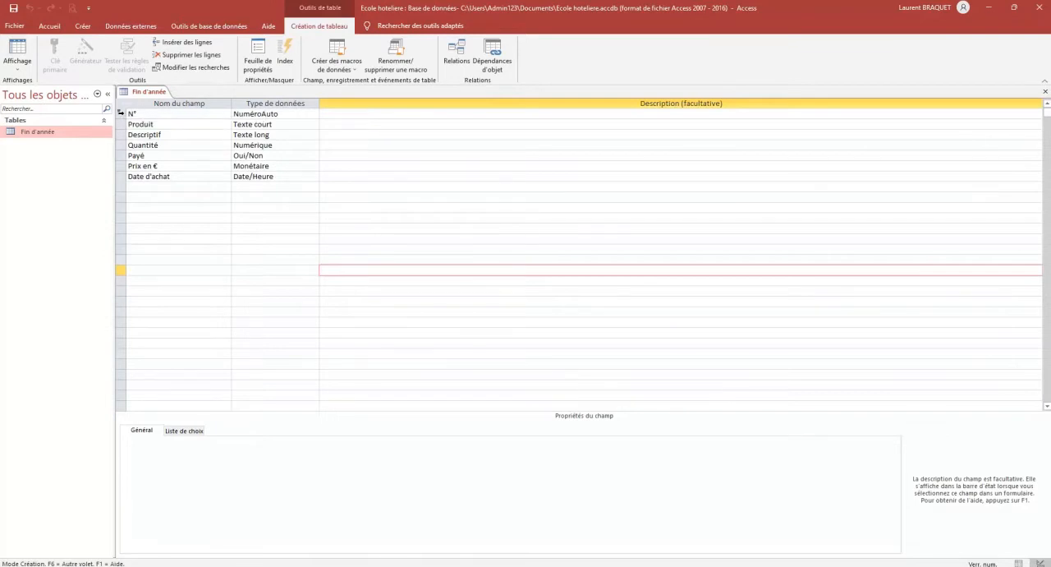
click(121, 113)
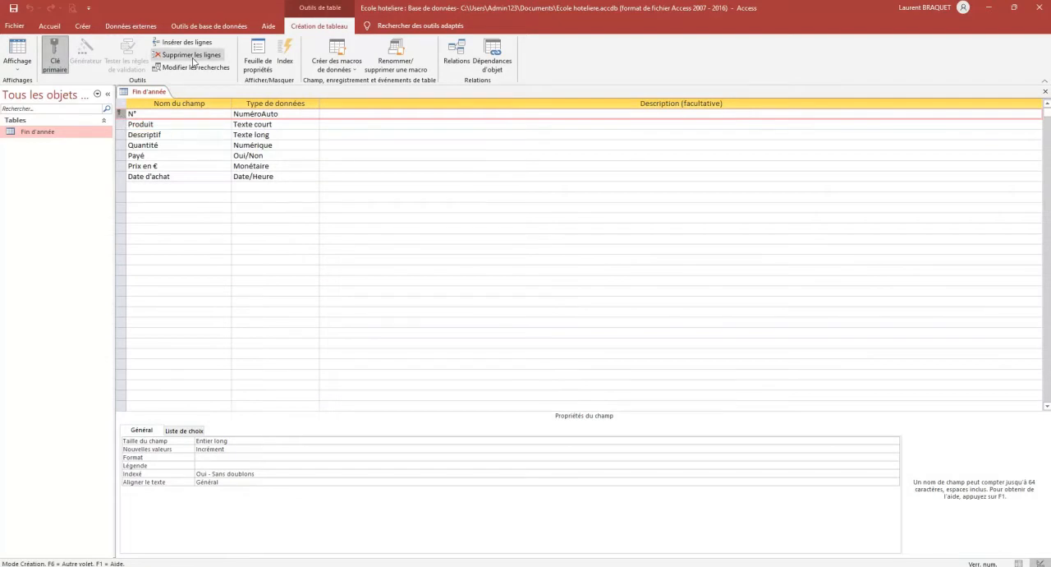
key(BackSpace)
right_click(121, 113)
click(164, 184)
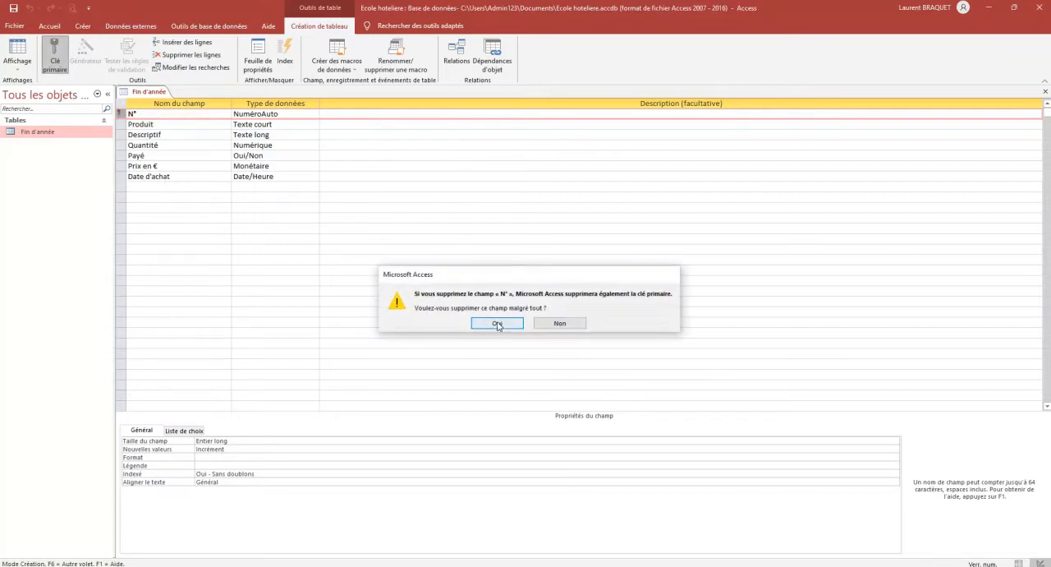
click(497, 323)
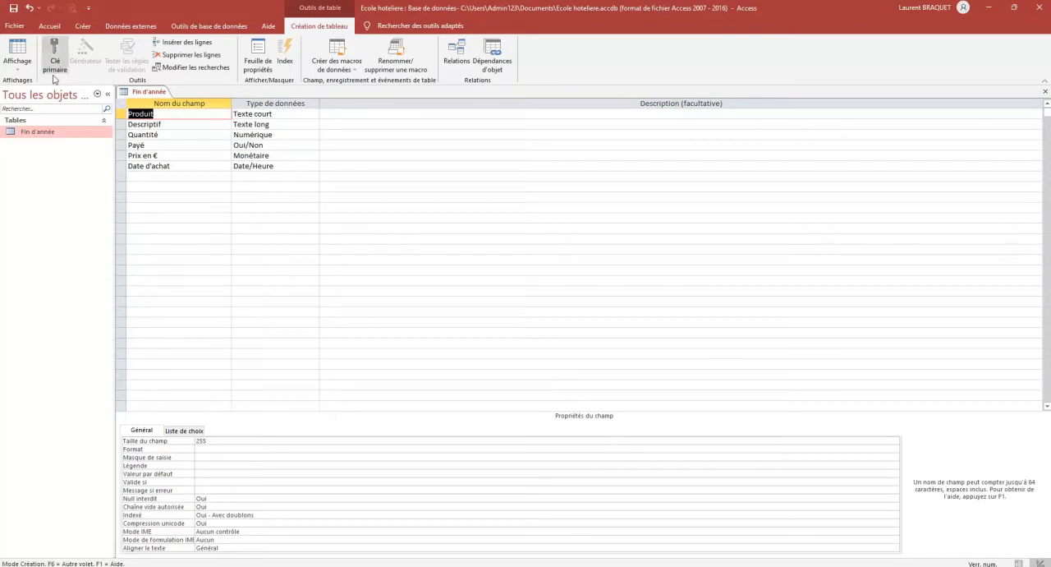
Save the table, show it as a datasheet and choose Fruits & légumes as the first record's Produit
click(17, 53)
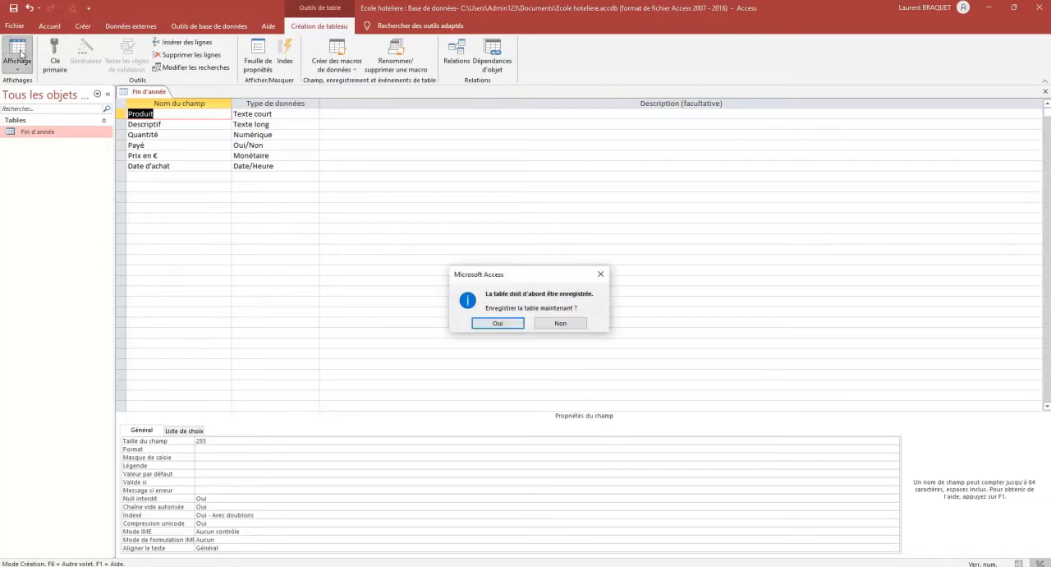
click(497, 324)
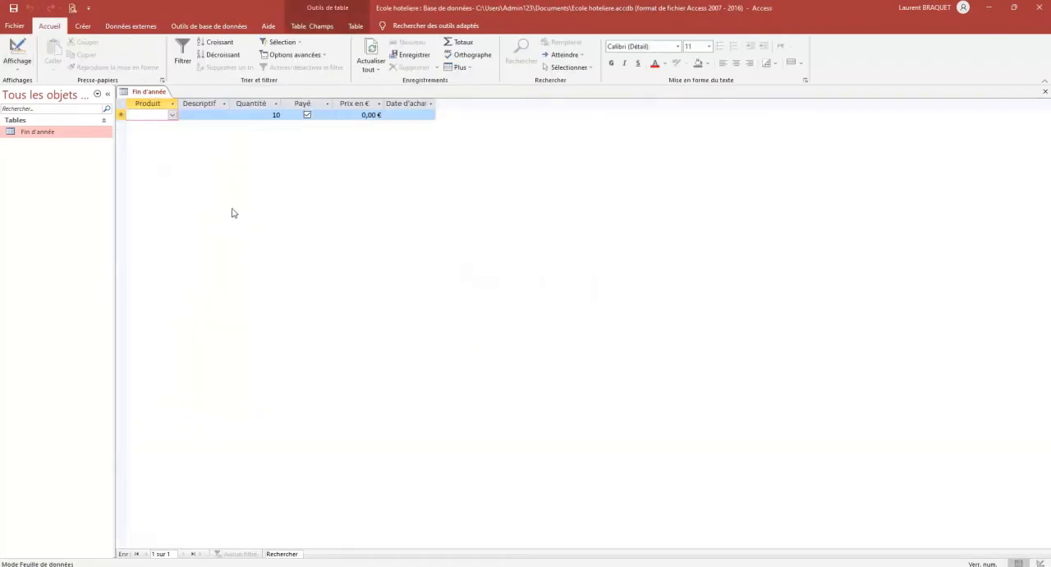
click(173, 117)
click(173, 118)
click(170, 156)
Enter "Champignons du pays catégorie 1 le ravier de 500 g" as the first record's Descriptif
click(203, 115)
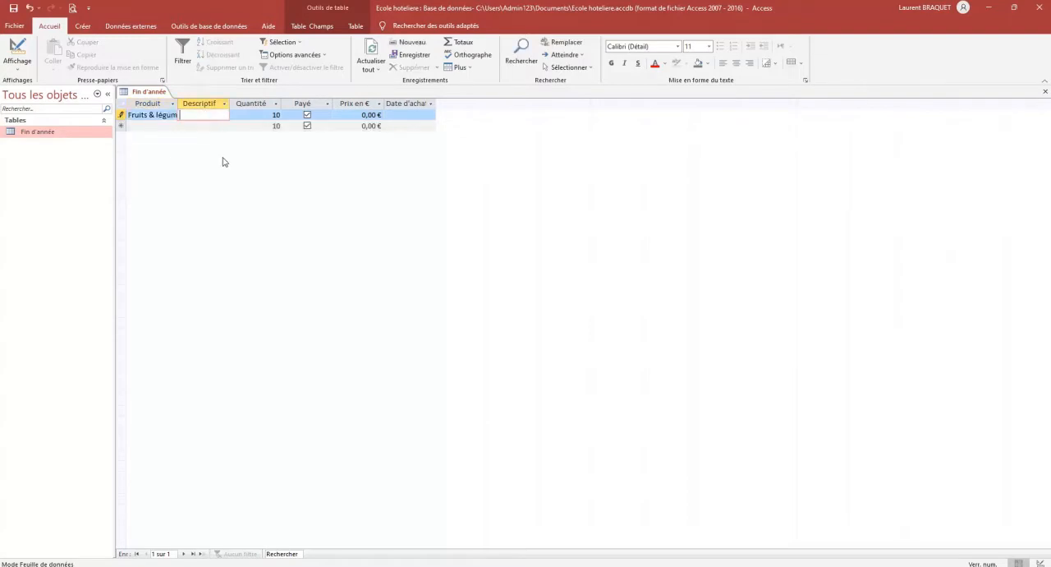
text(Champign)
text(on)
text(s du pa)
text(ys catégo)
text(rie 1 le )
text(ravier de)
text( 500 g)
key(Tab)
Complete the first record with quantity 30, price 0,72 € and purchase date 16/12/2021, keeping Payé ticked
text(30)
key(Tab)
key(Tab)
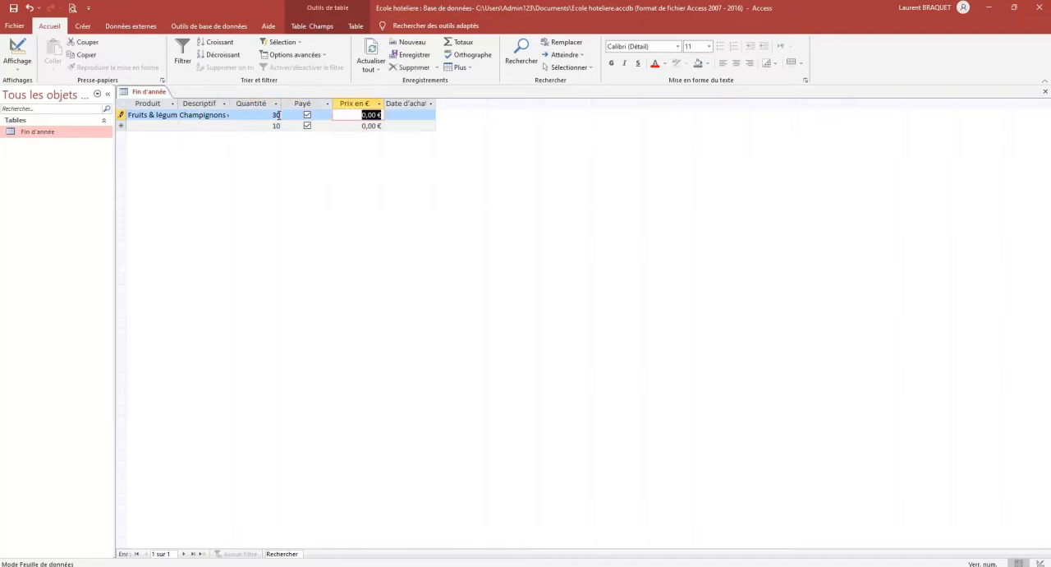
text(0,72)
key(Tab)
text(1)
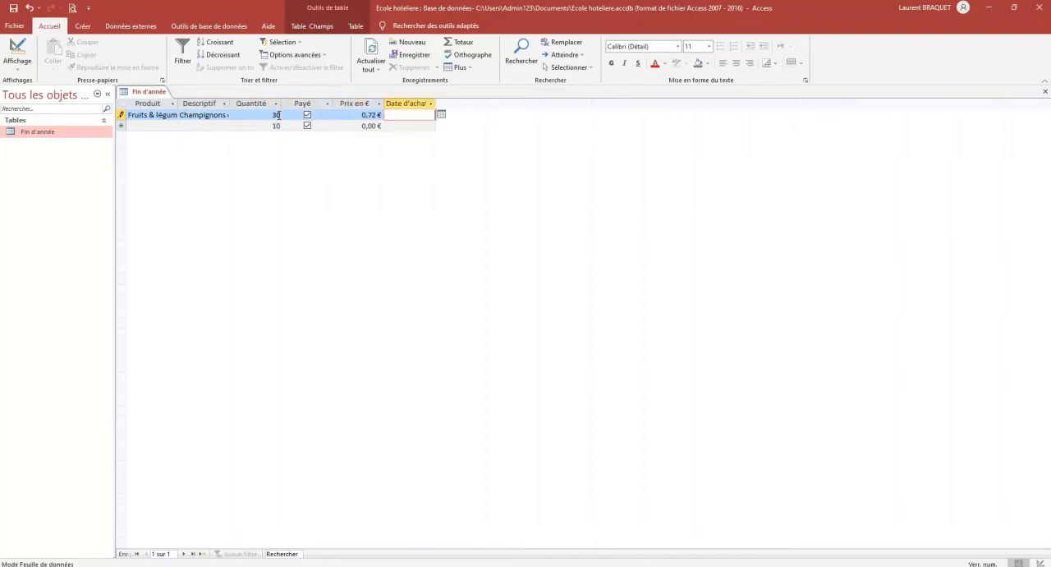
text(6/12/2021)
click(202, 128)
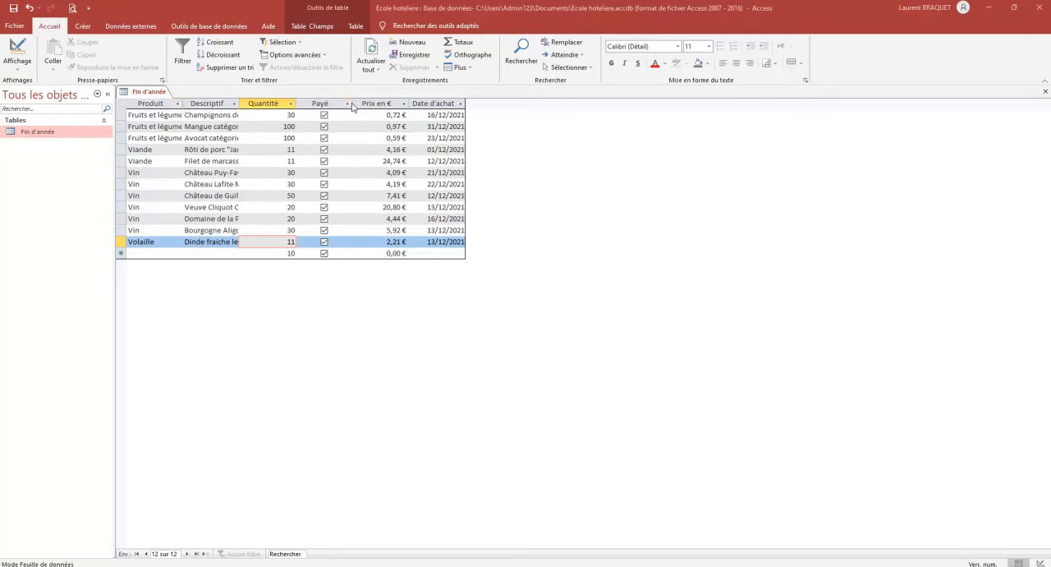
Fit the width of the Payé column and of all the other datasheet columns to their contents
click(335, 102)
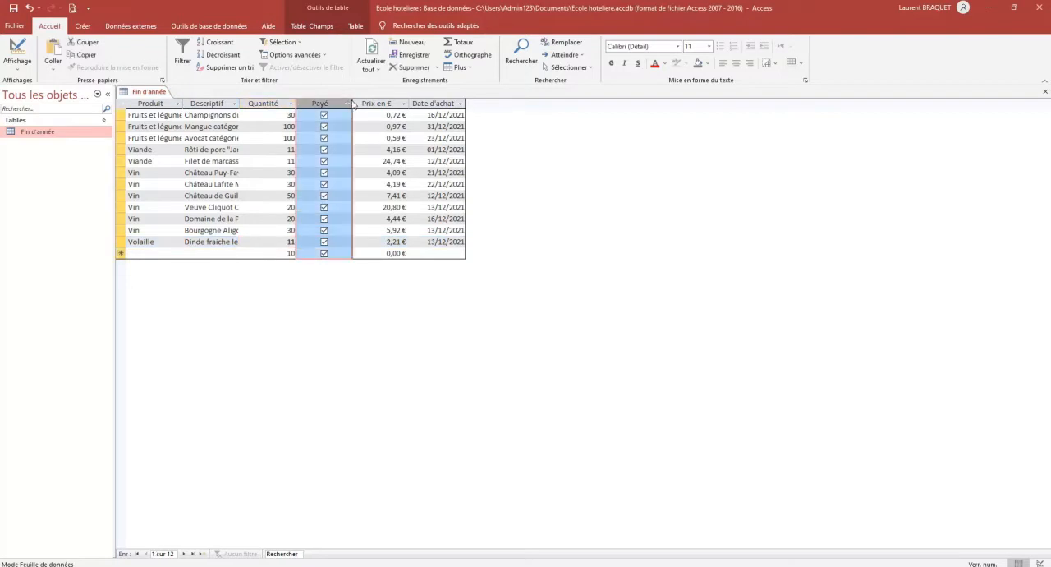
double_click(352, 102)
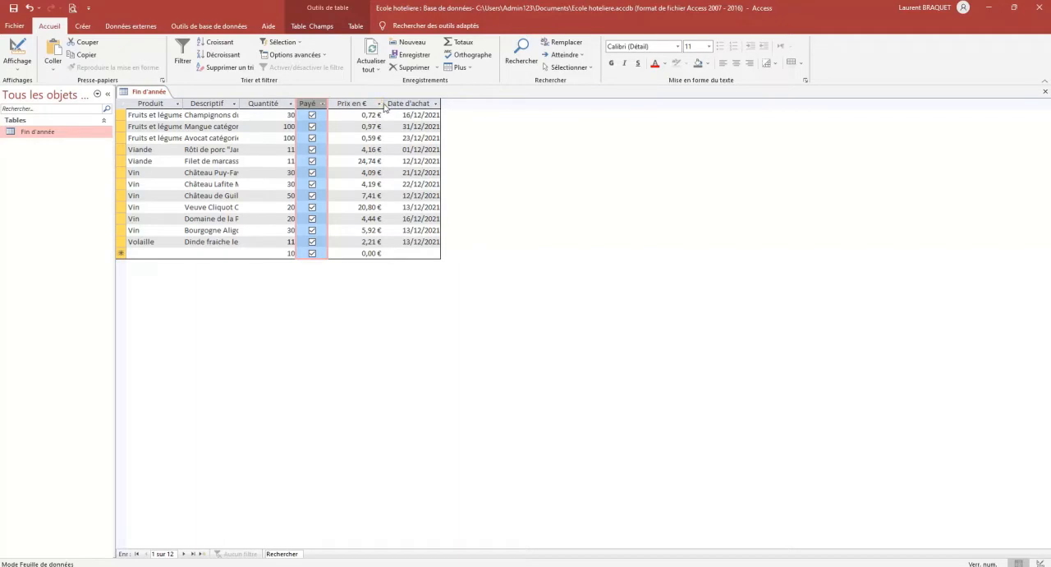
click(152, 104)
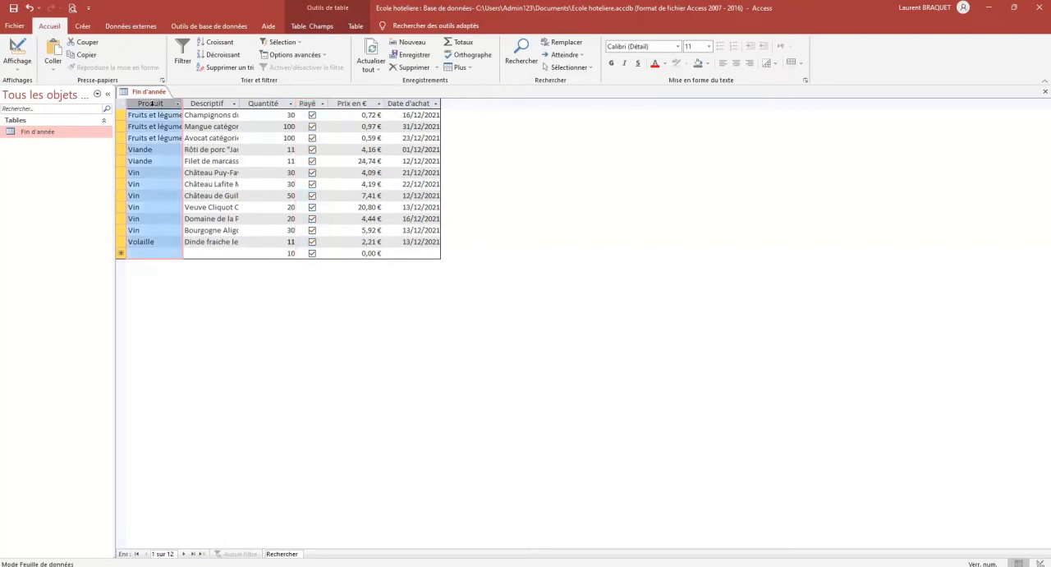
drag(152, 104, 372, 106)
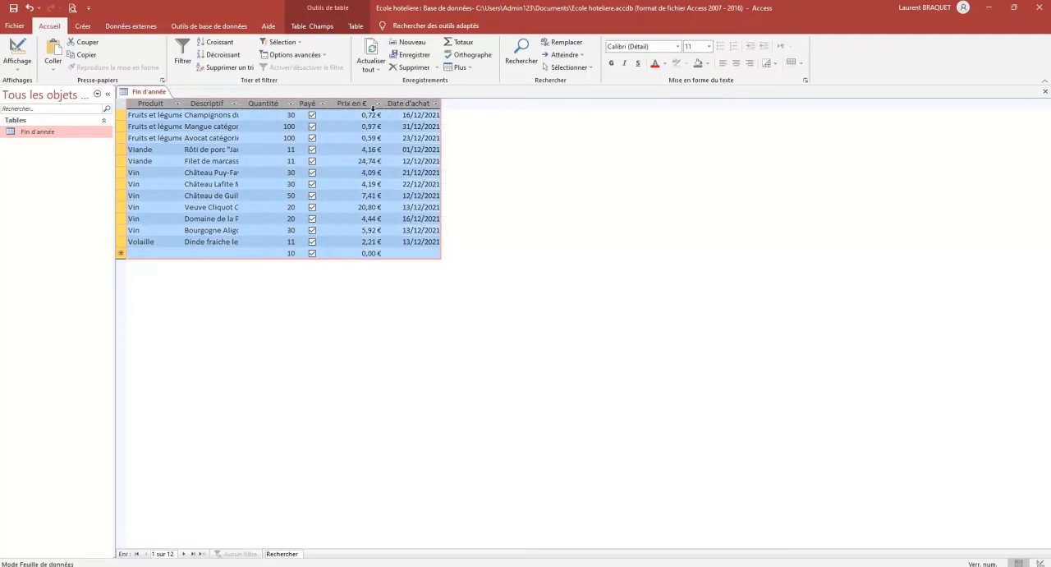
click(121, 106)
key(ctrl+a)
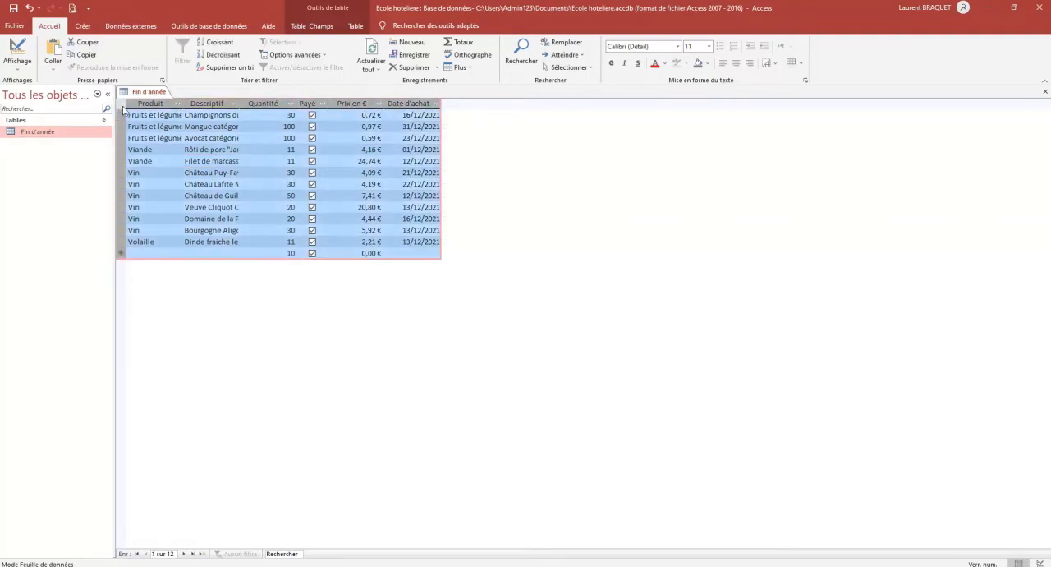
double_click(239, 103)
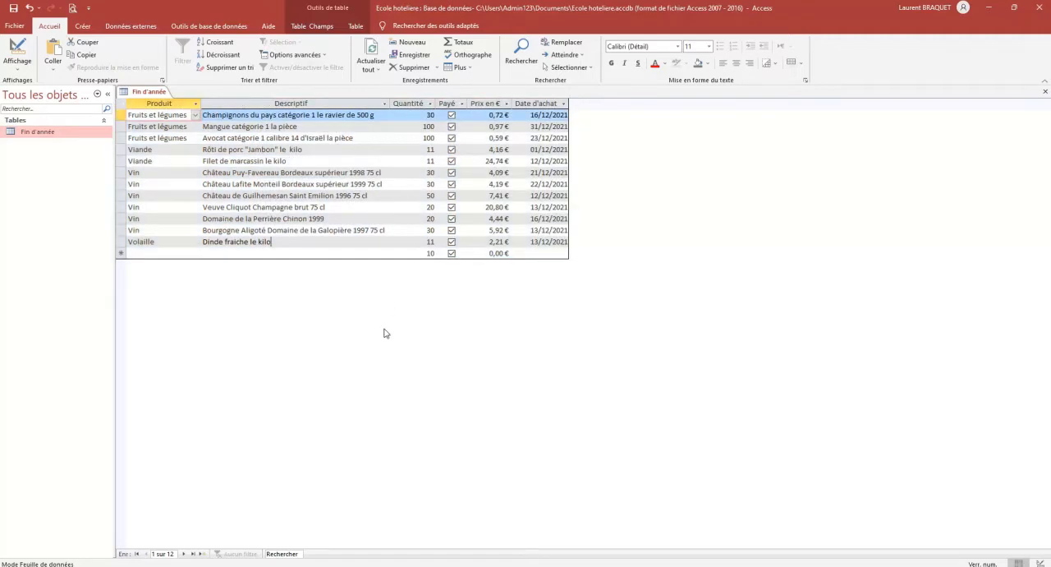
click(347, 242)
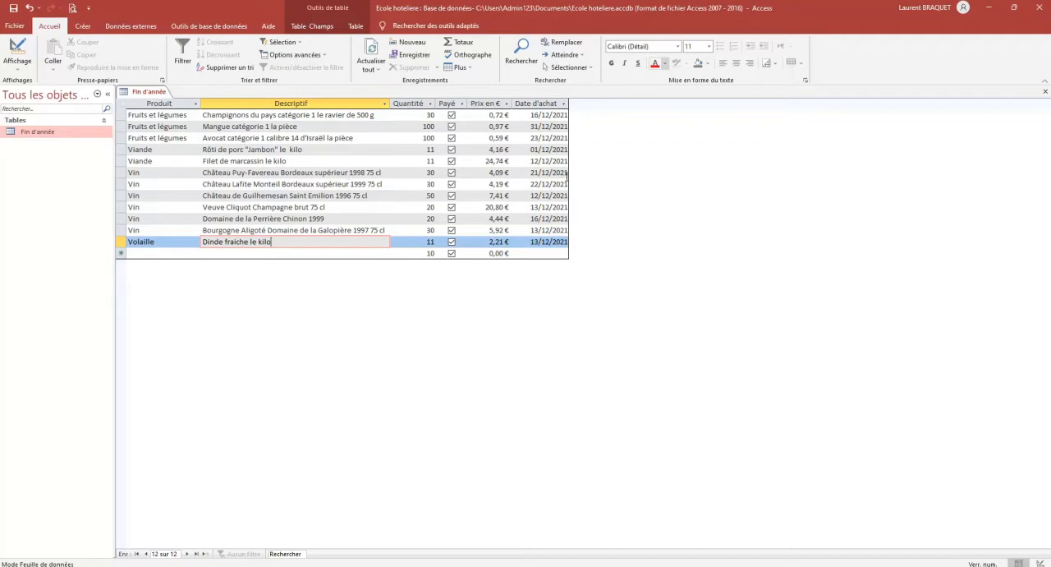
Set the font of the Fin d'année datasheet to Times New Roman
click(677, 46)
drag(754, 90, 758, 143)
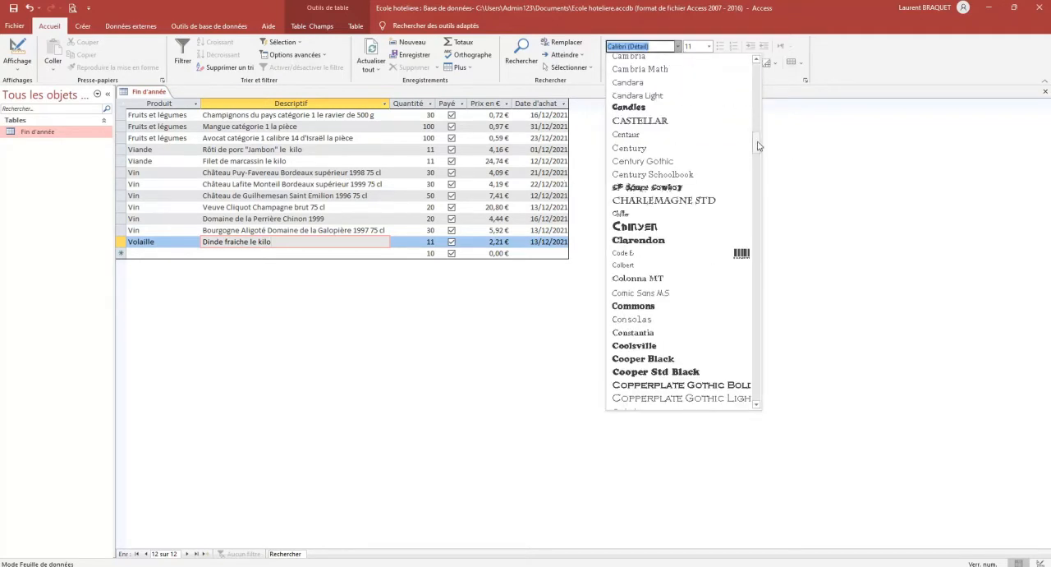
text(Tahoma)
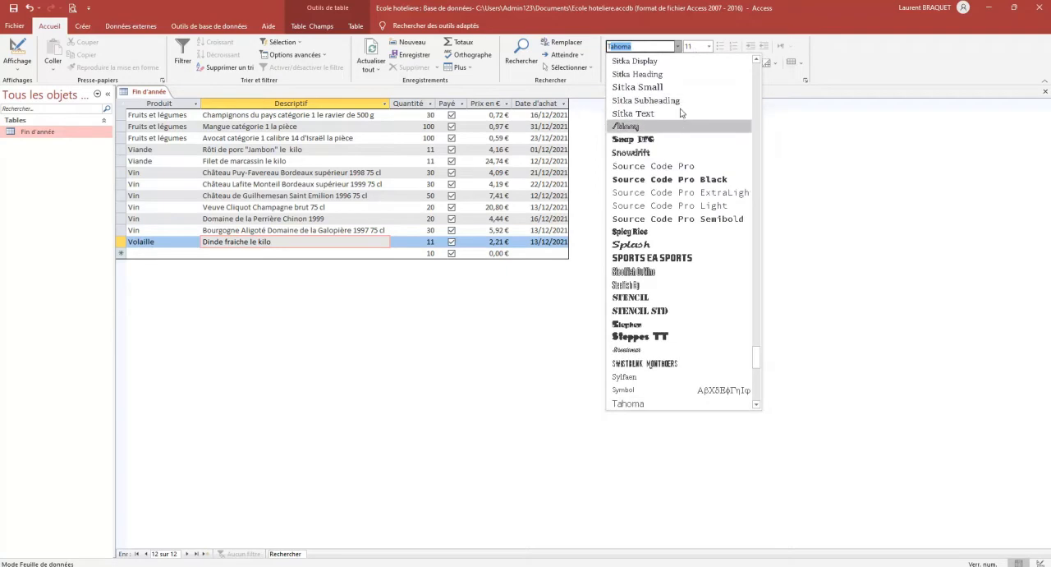
scroll(644, 202, down, 2)
scroll(647, 203, down, 4)
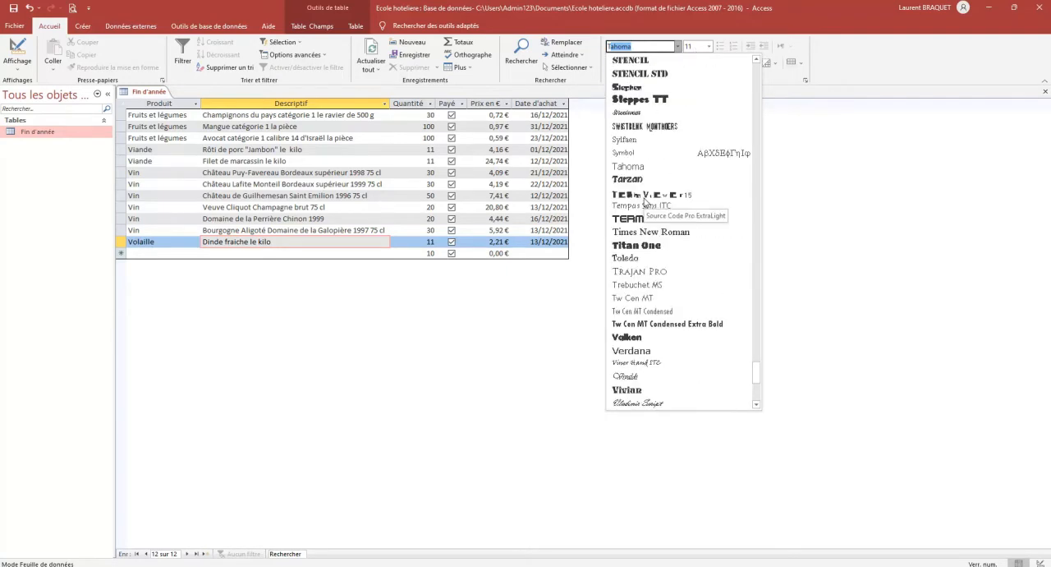
click(662, 232)
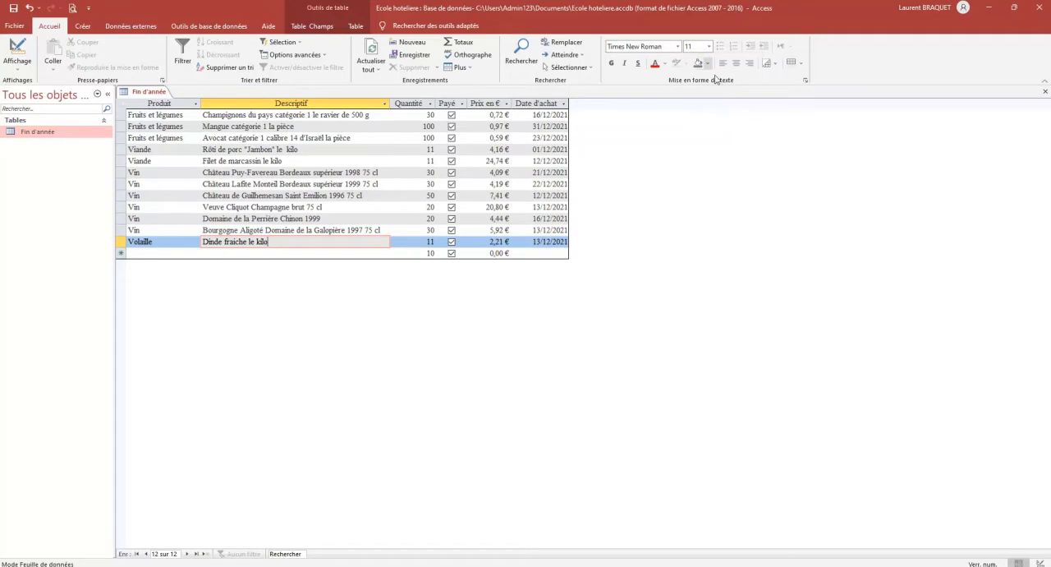
Set the datasheet text to size 12 and make it bold and italic
click(709, 47)
click(697, 106)
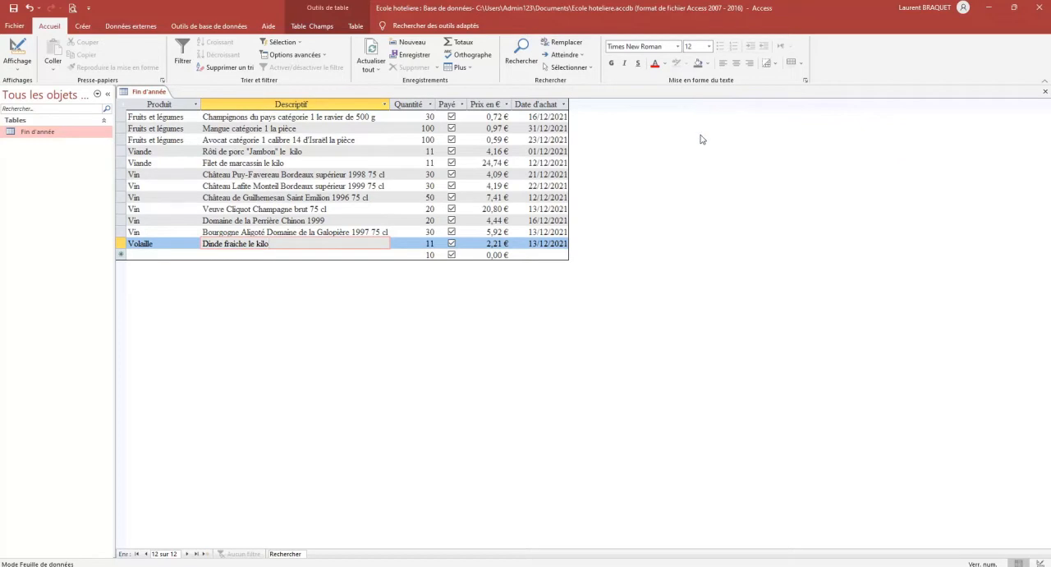
click(612, 64)
click(624, 65)
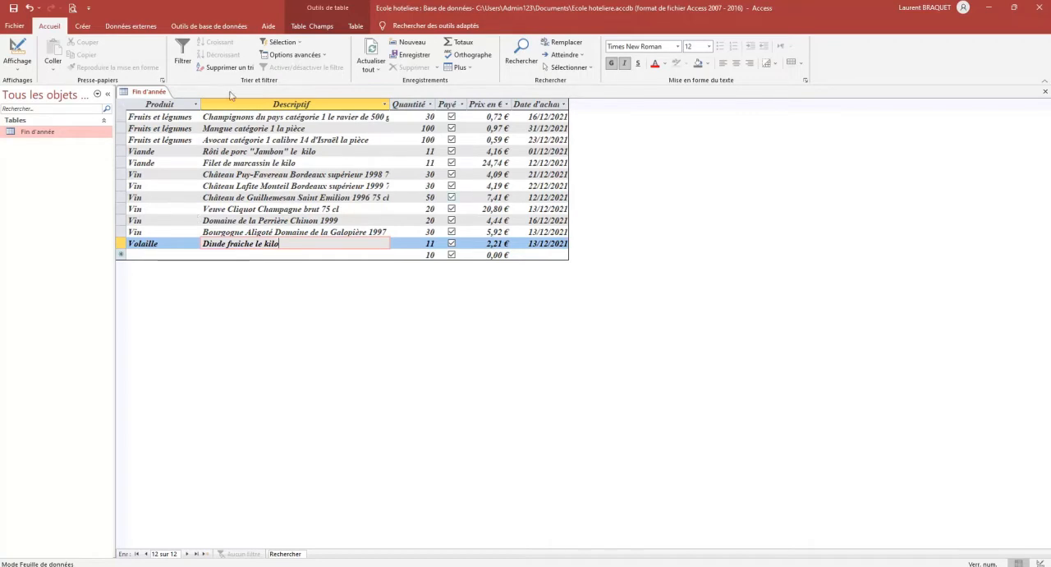
Display both horizontal and vertical gridlines in the datasheet and colour the gridlines blue
click(805, 81)
click(513, 155)
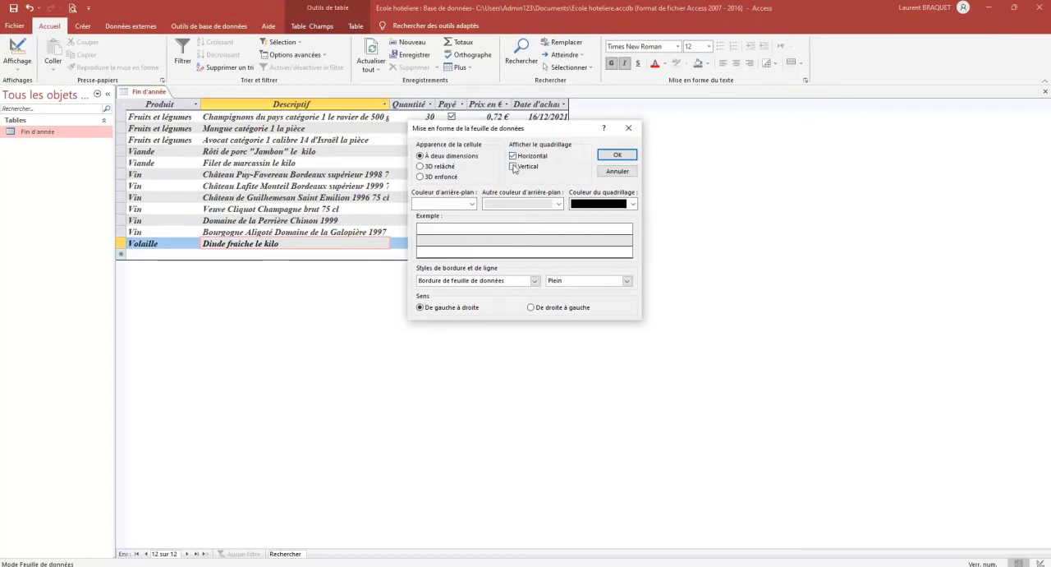
click(513, 167)
click(632, 204)
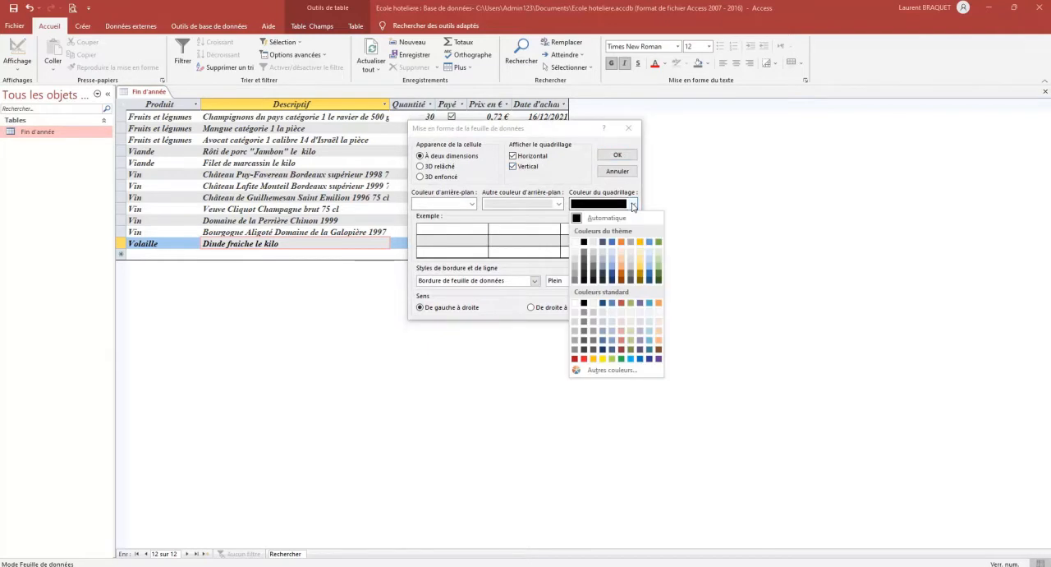
click(649, 269)
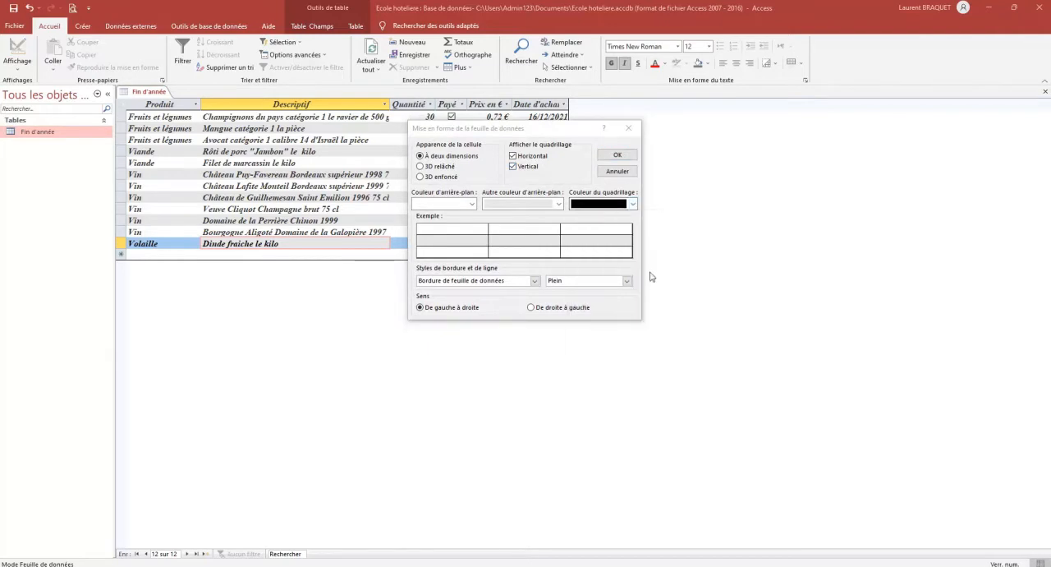
click(616, 155)
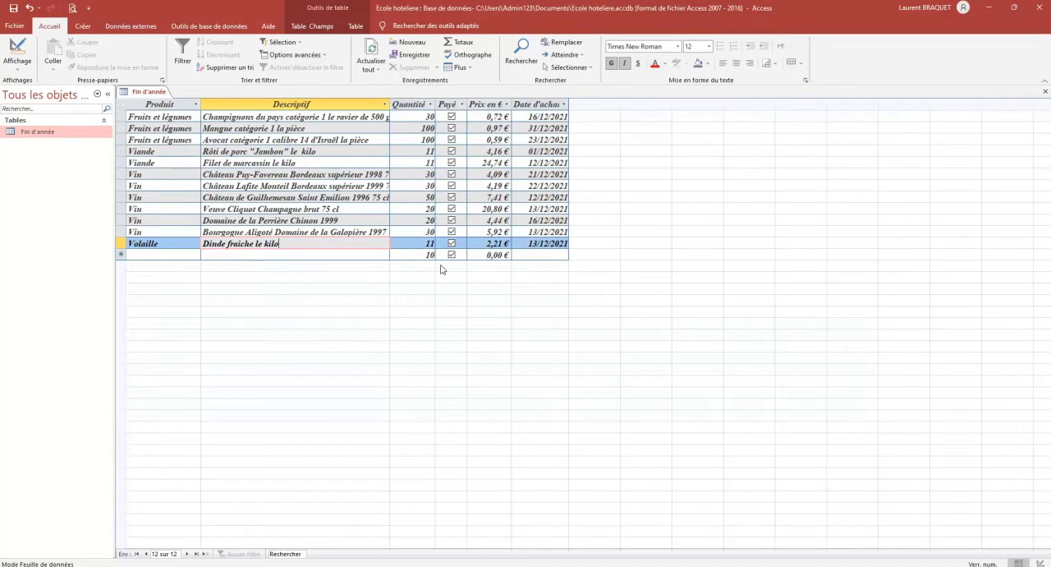
Select the datasheet's records and apply a row height of 15
drag(121, 116, 121, 254)
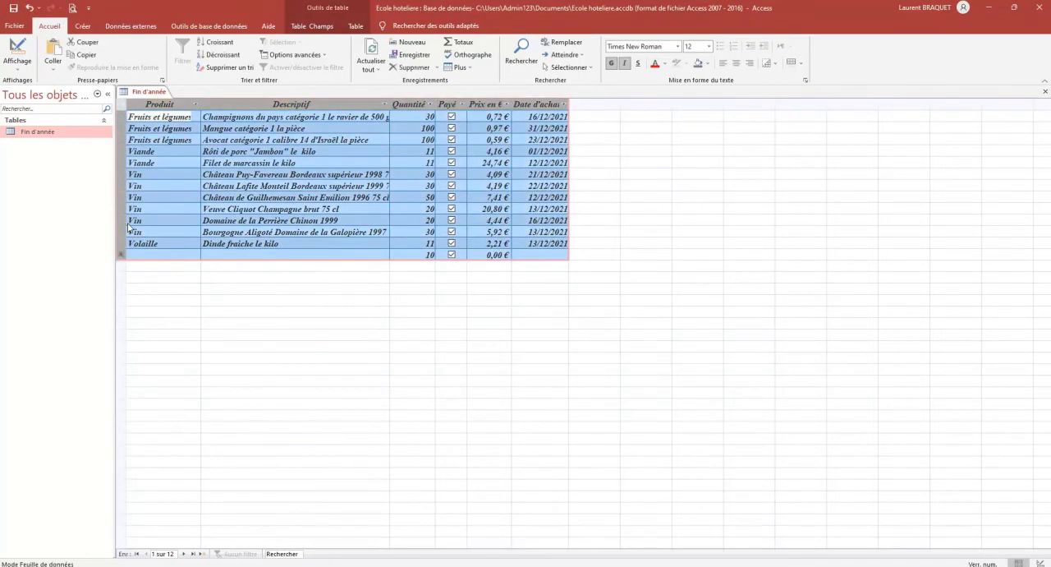
right_click(120, 162)
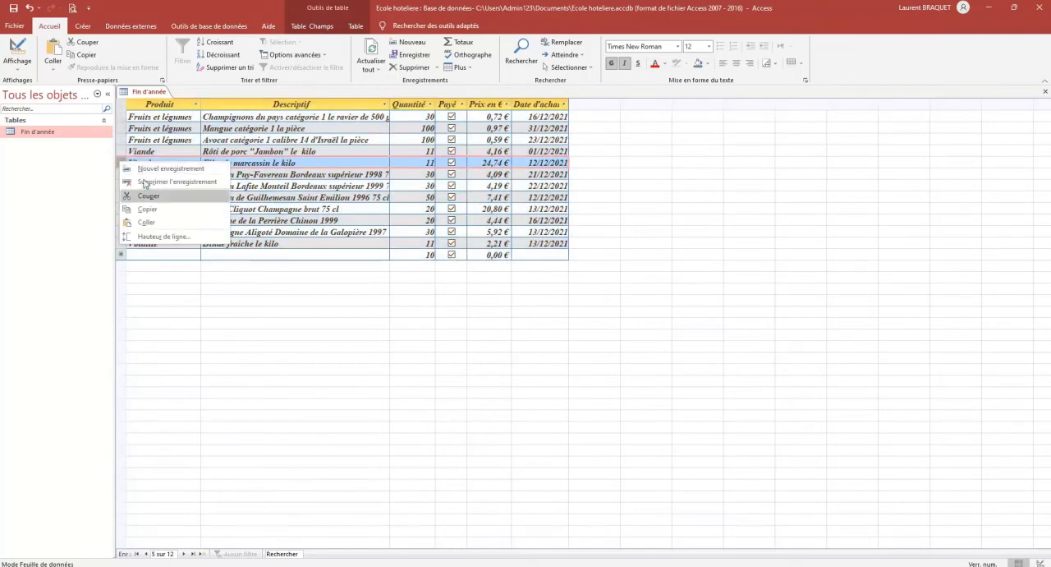
click(155, 237)
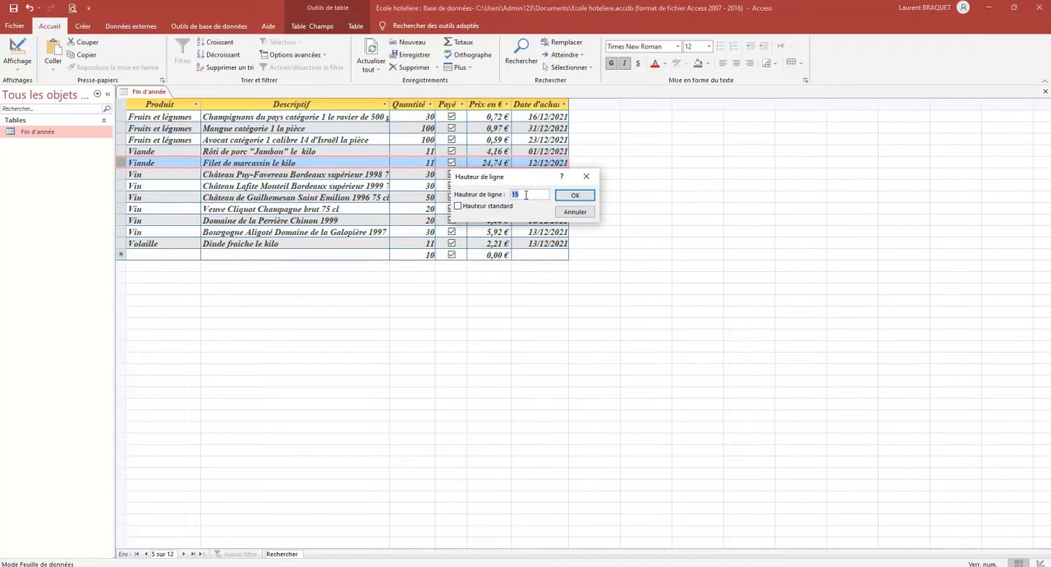
click(579, 196)
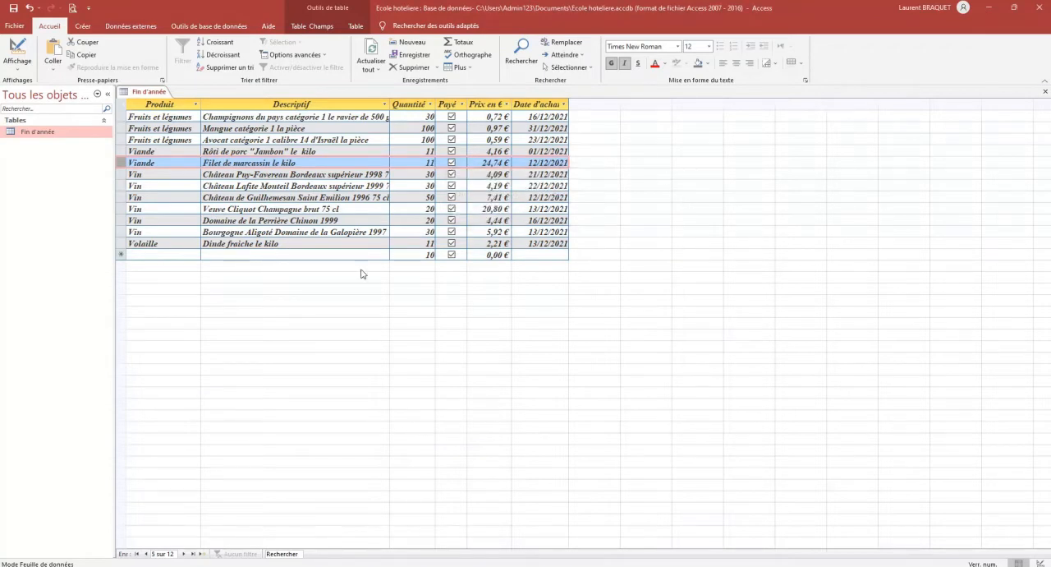
Fit the width of all datasheet columns to their bold italic contents
click(293, 245)
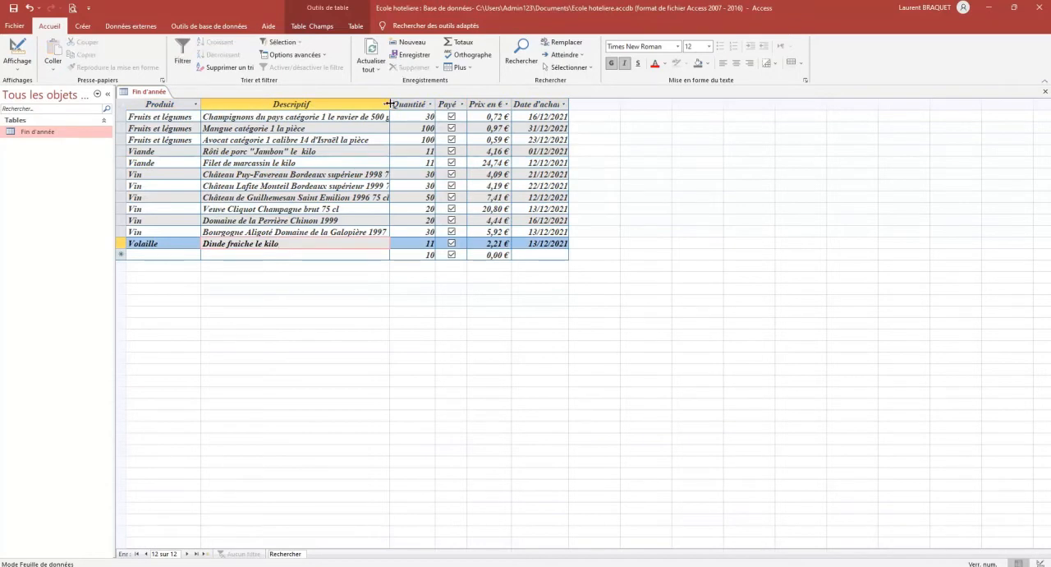
click(160, 104)
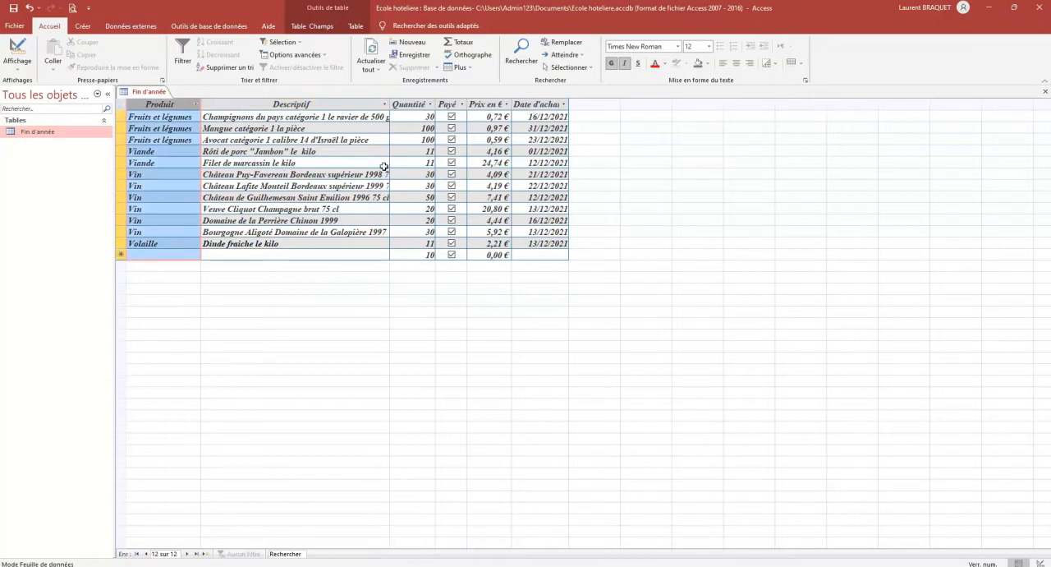
drag(145, 103, 409, 105)
click(120, 105)
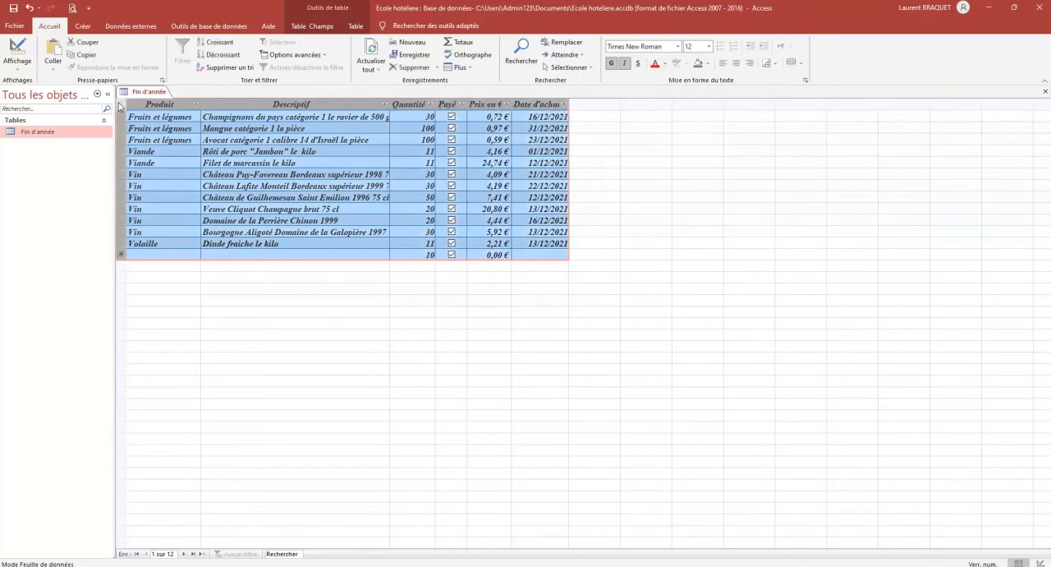
double_click(201, 104)
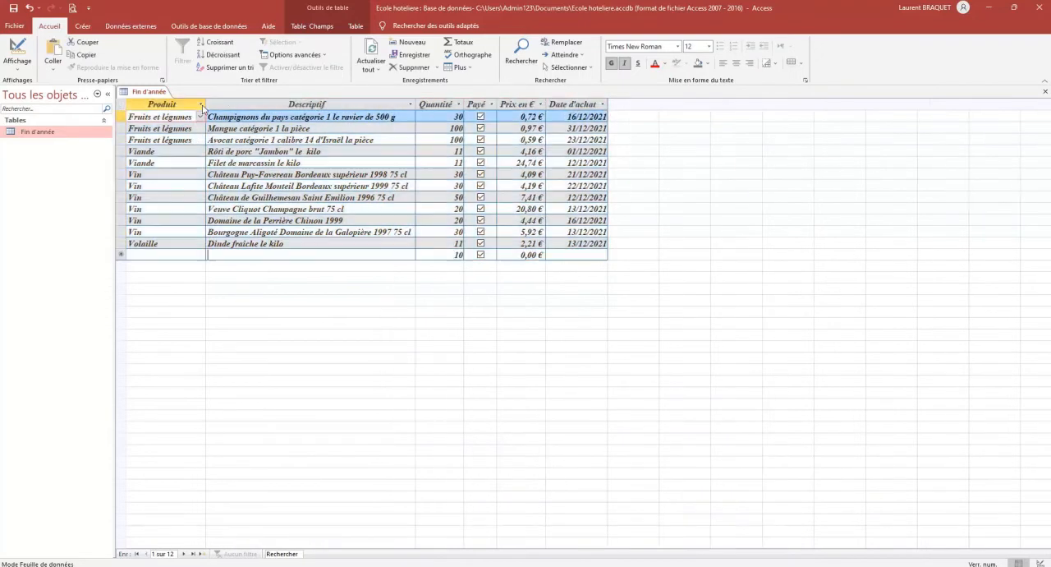
click(362, 255)
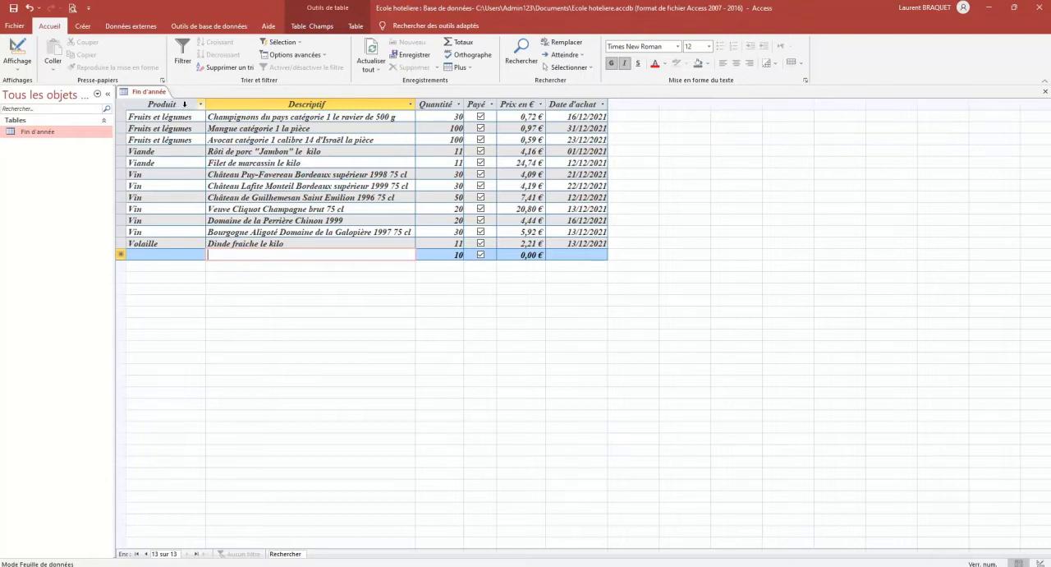
Sort the records by Produit in ascending order, trying the descending order before restoring A to Z
click(189, 102)
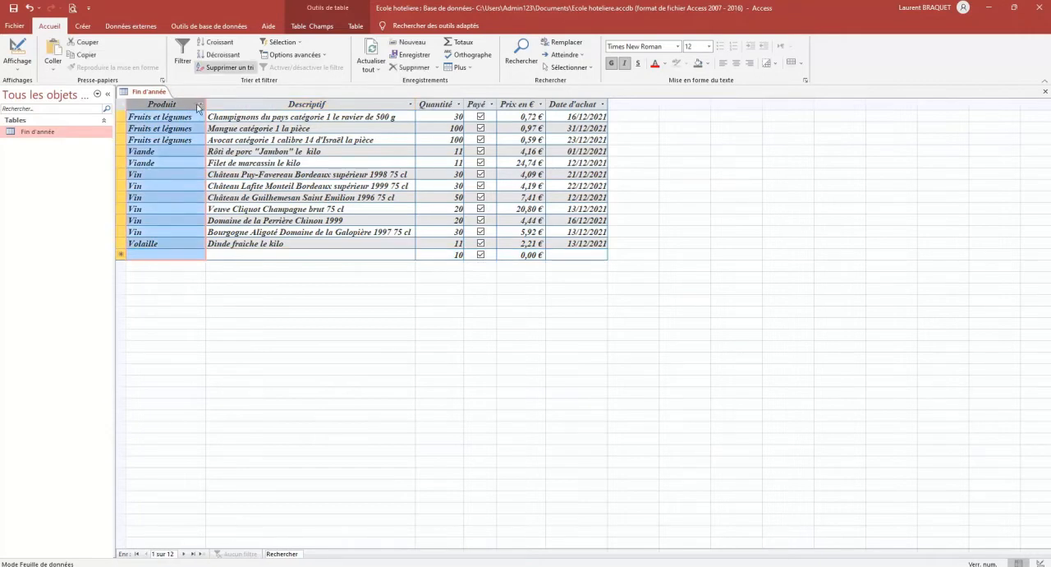
click(215, 42)
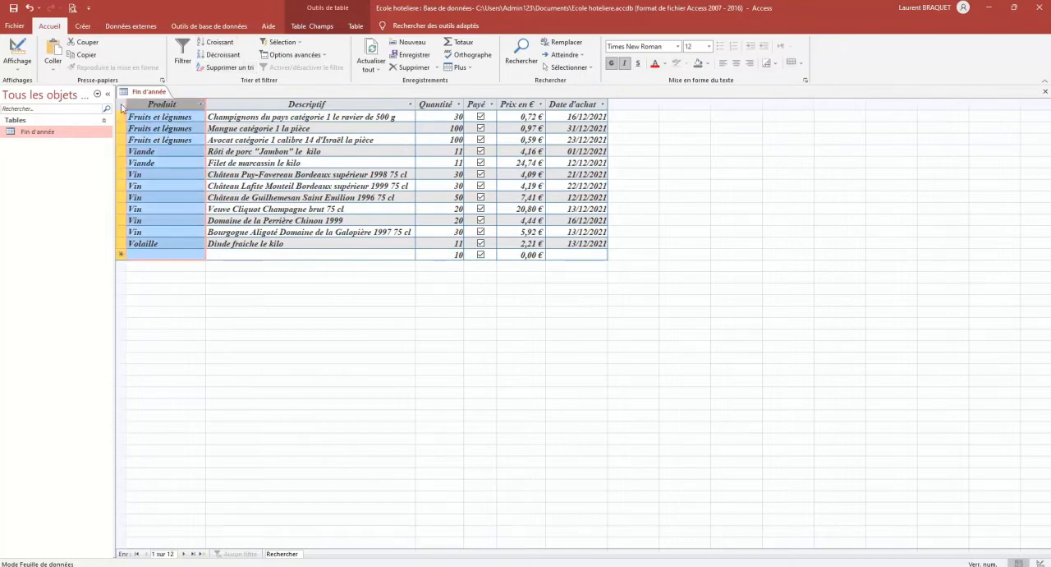
click(200, 104)
click(228, 117)
click(200, 104)
click(230, 115)
click(201, 105)
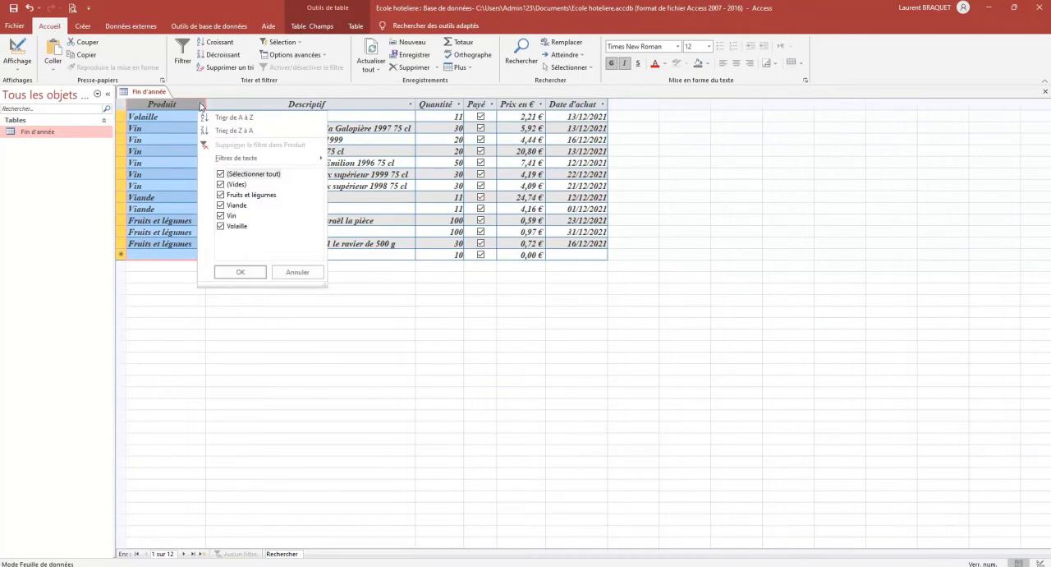
click(244, 130)
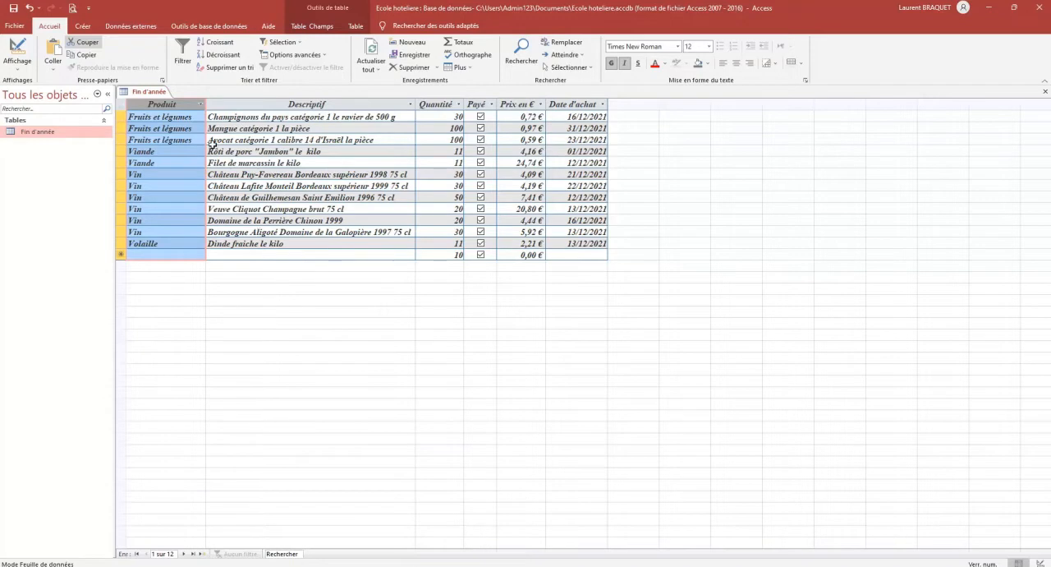
Preview the table's printout, switch the page to landscape orientation and close the preview
click(74, 9)
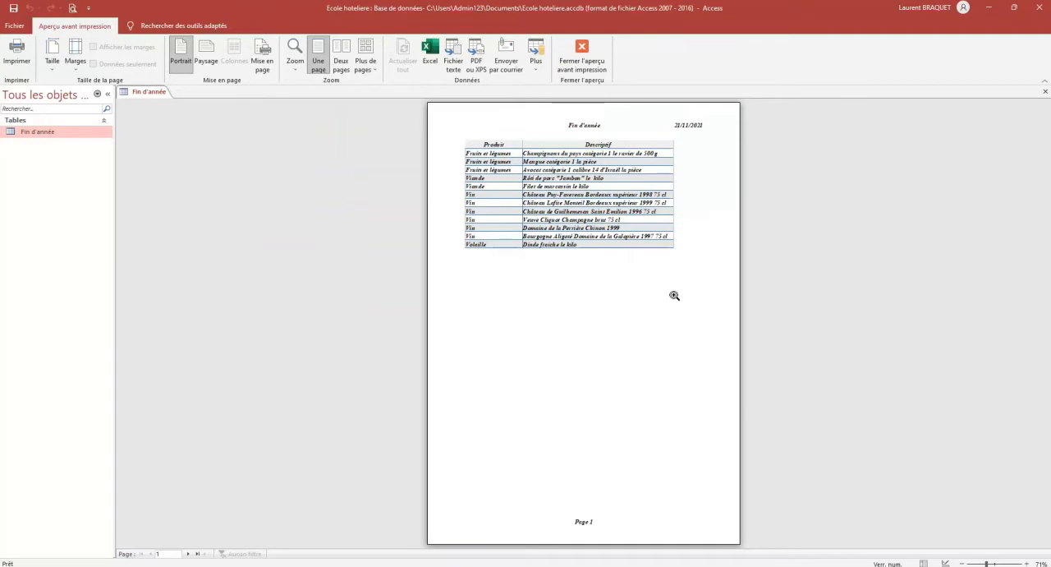
click(202, 56)
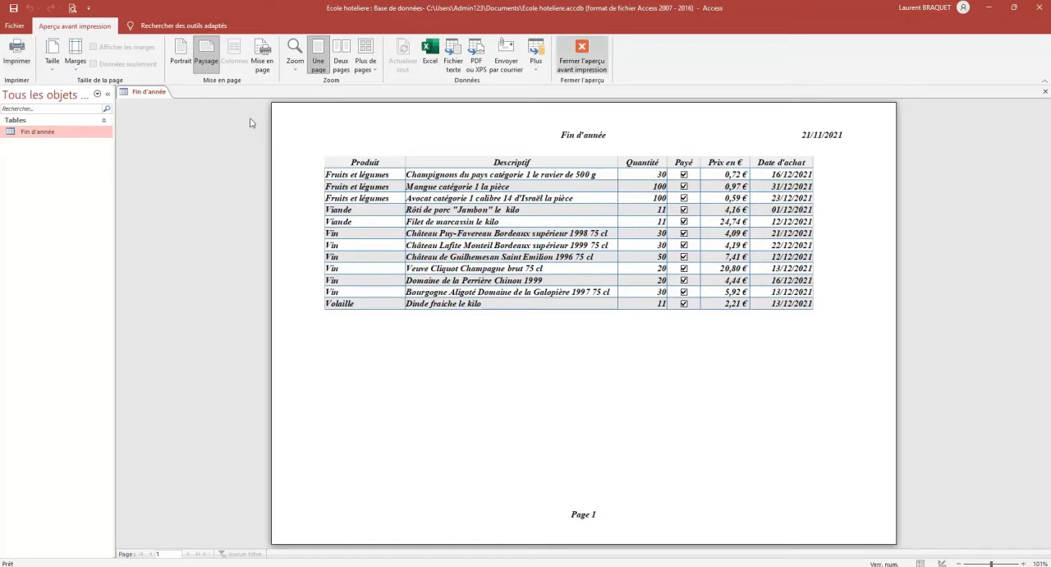
click(591, 56)
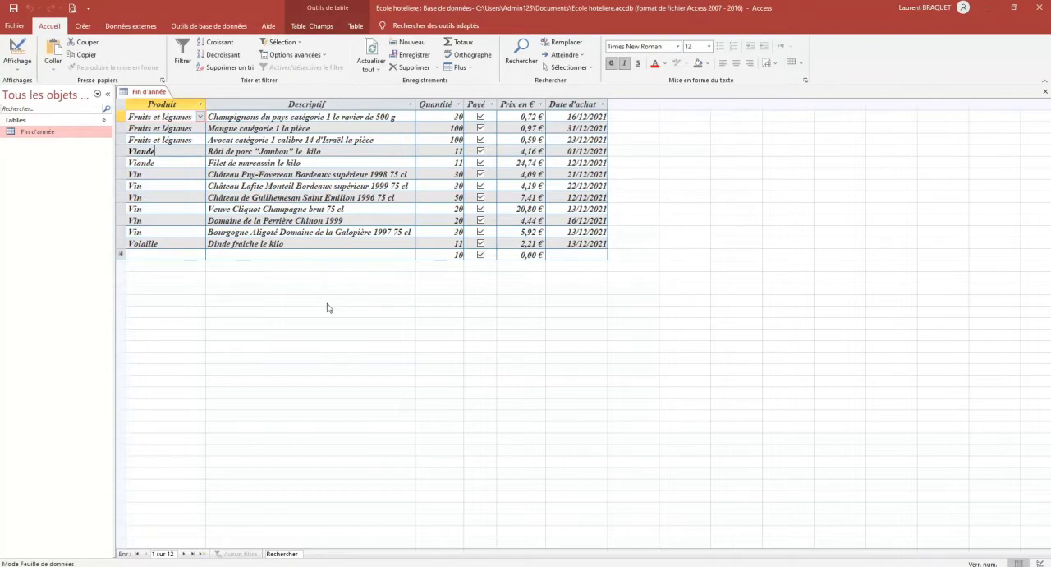
Filter the datasheet by selection to keep only the records whose Produit equals Viande
click(163, 150)
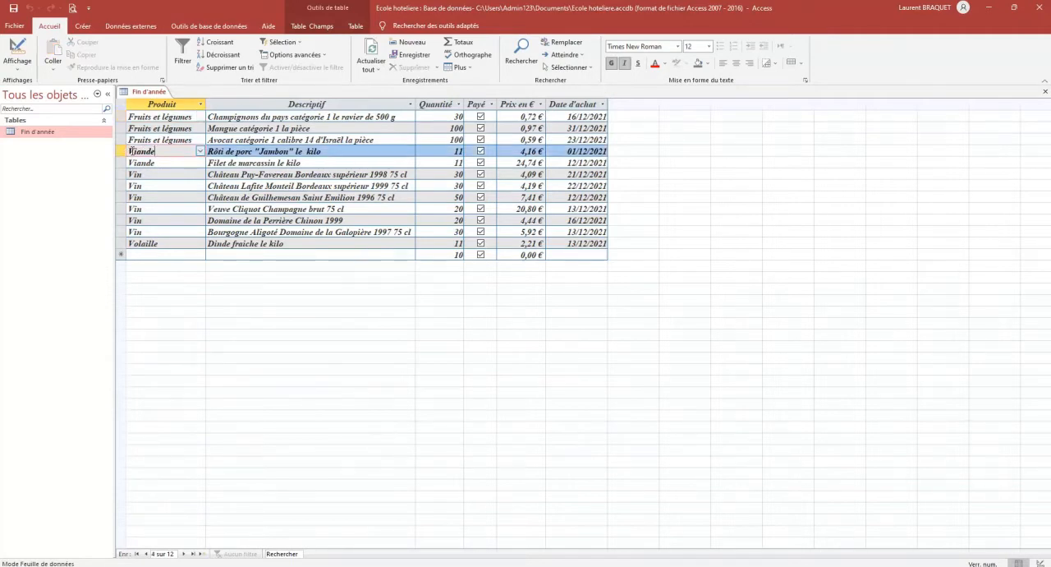
click(300, 44)
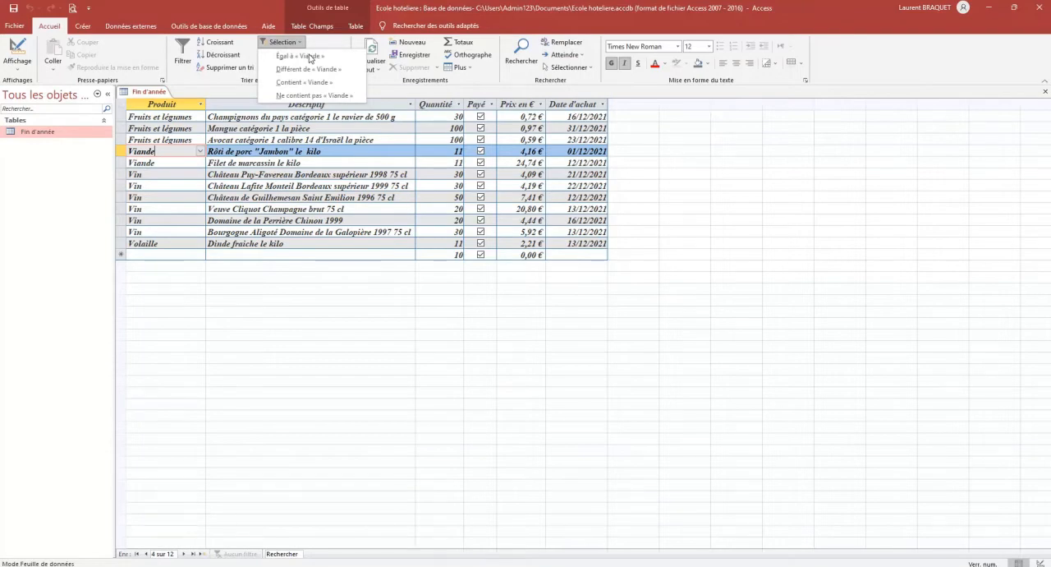
click(231, 75)
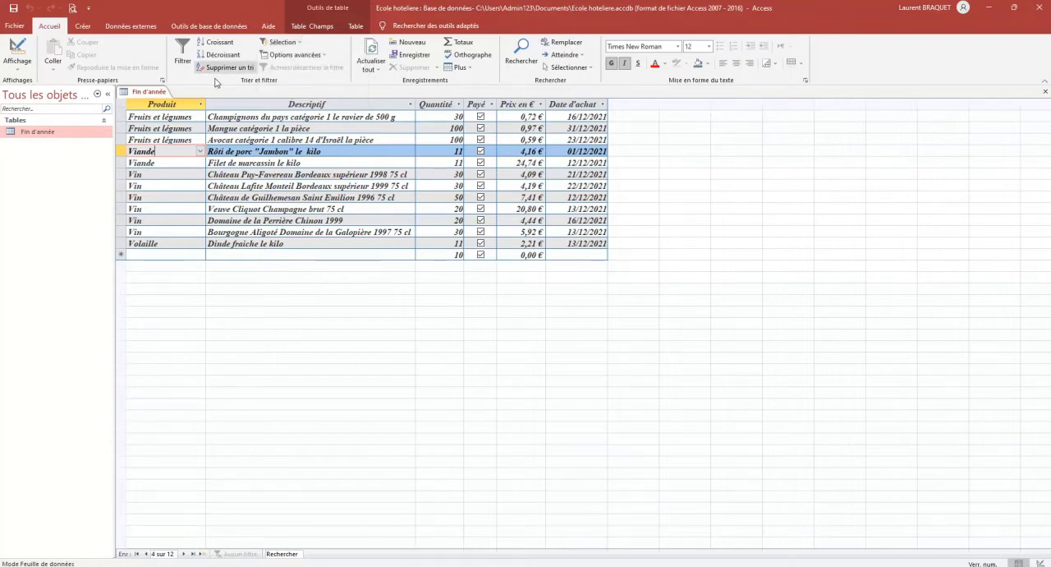
click(294, 45)
click(295, 56)
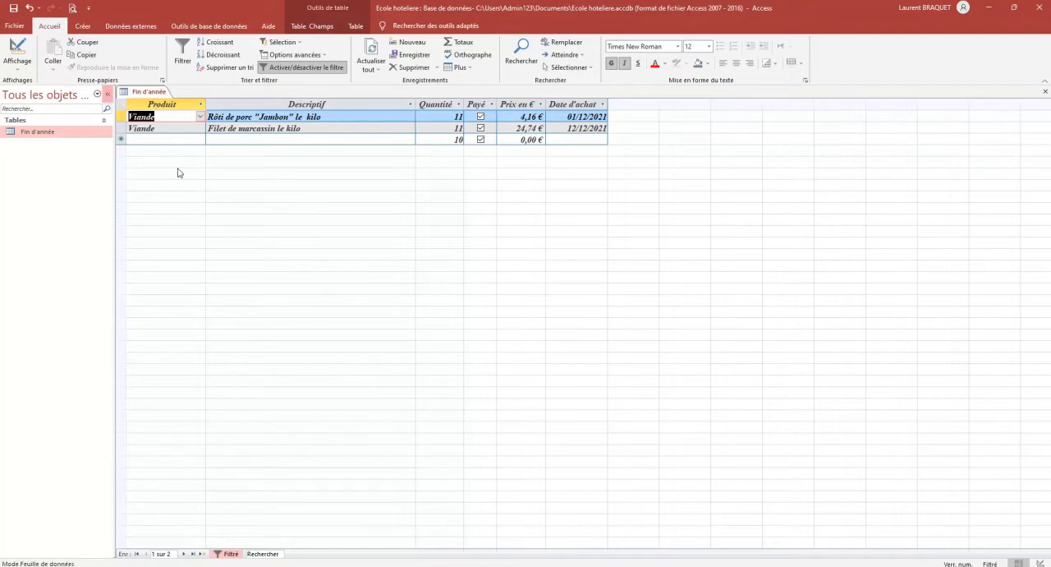
Check the print preview of the filtered records and turn the Viande filter off
click(73, 10)
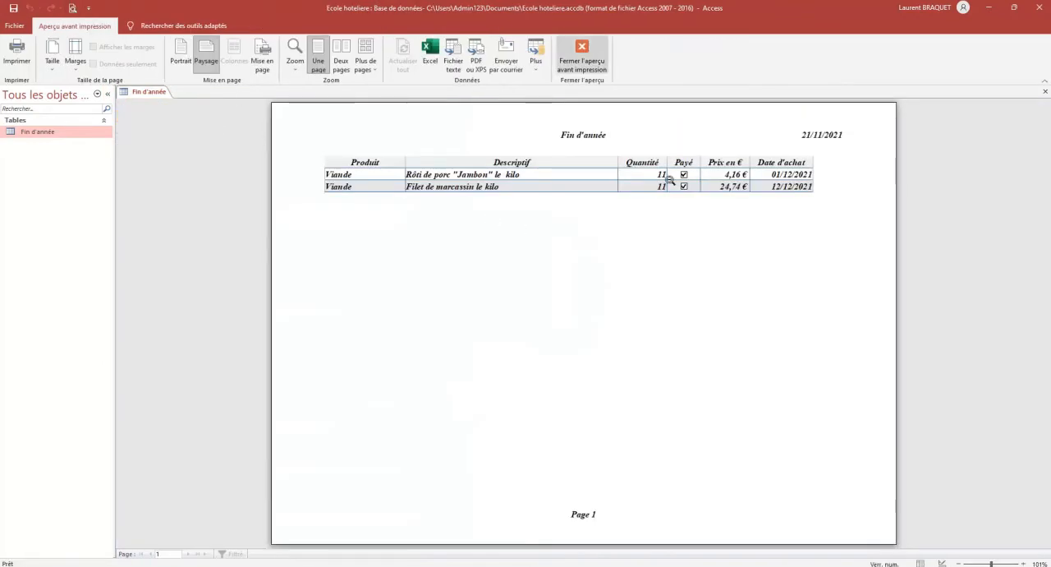
click(595, 64)
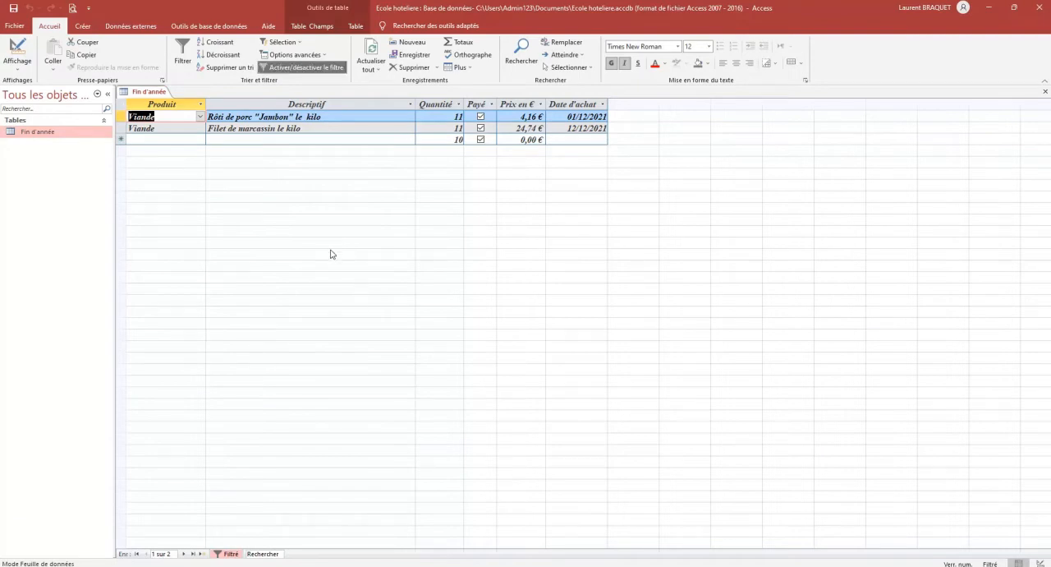
click(316, 68)
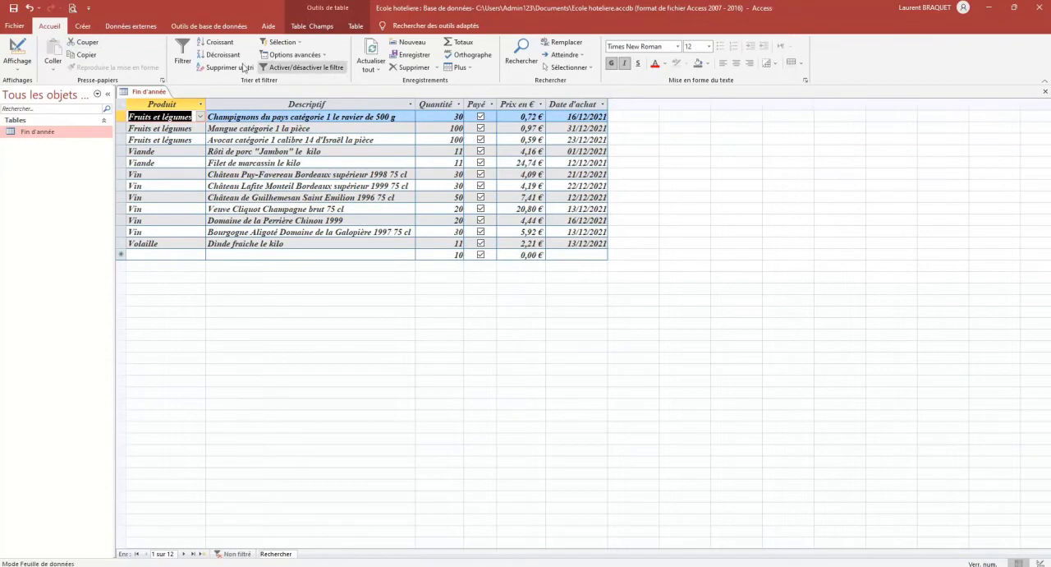
Filter the datasheet by form to keep only the records whose Produit is Fruits et légumes
click(325, 56)
click(316, 68)
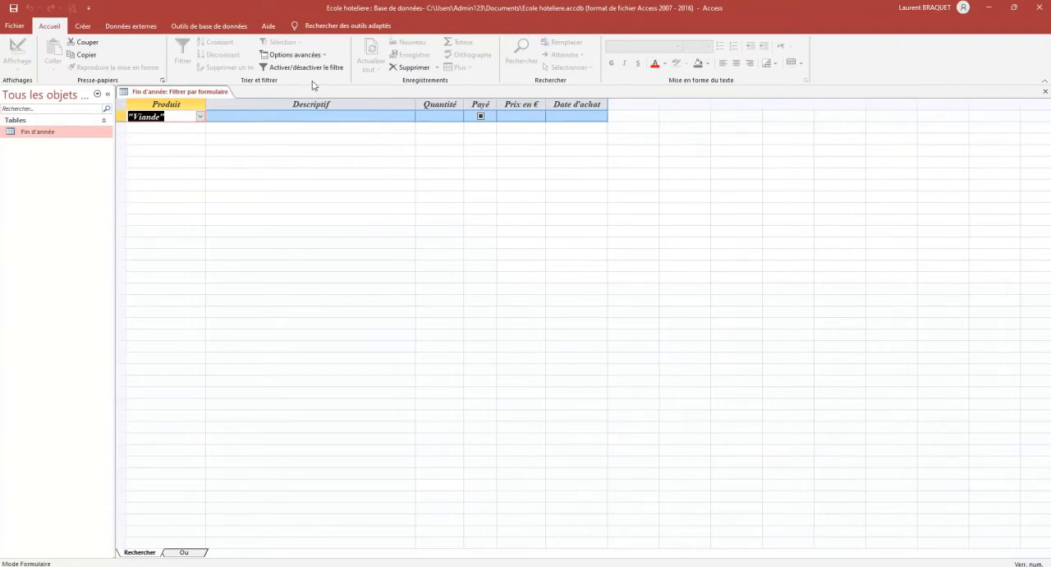
click(200, 118)
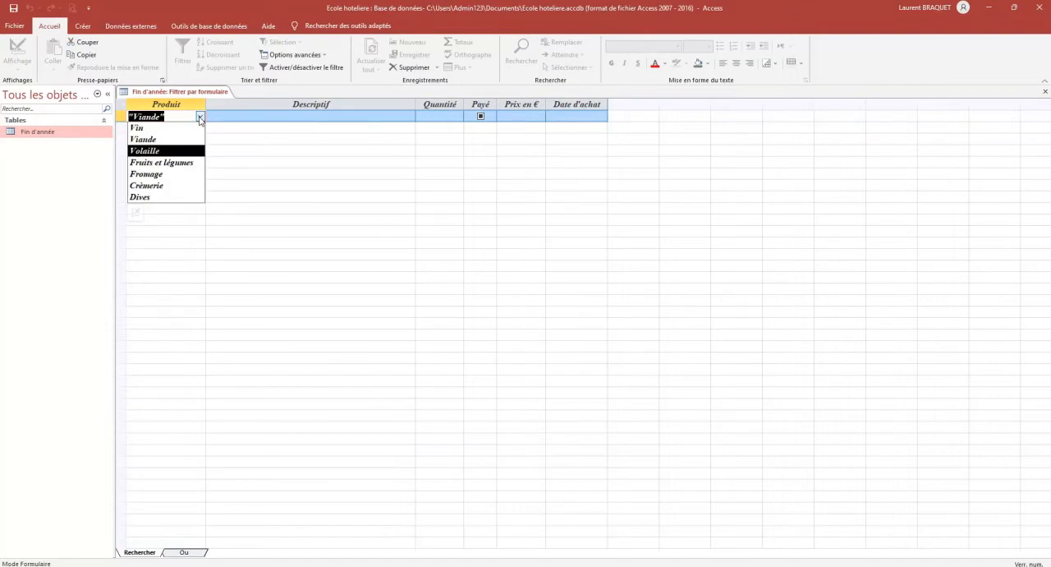
click(188, 164)
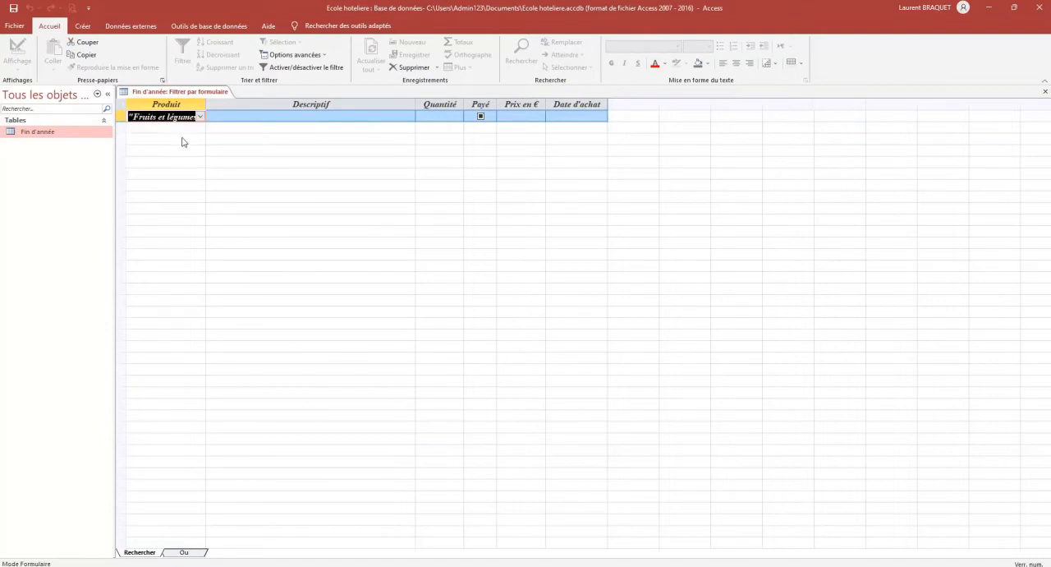
click(303, 69)
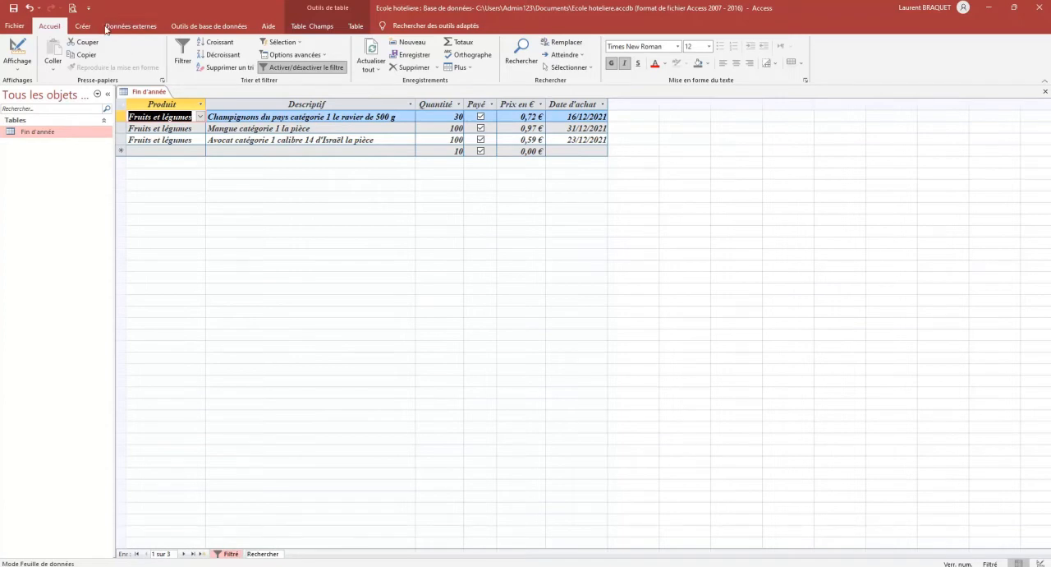
Check the print preview of the filtered records and turn the Fruits et légumes filter off
click(72, 7)
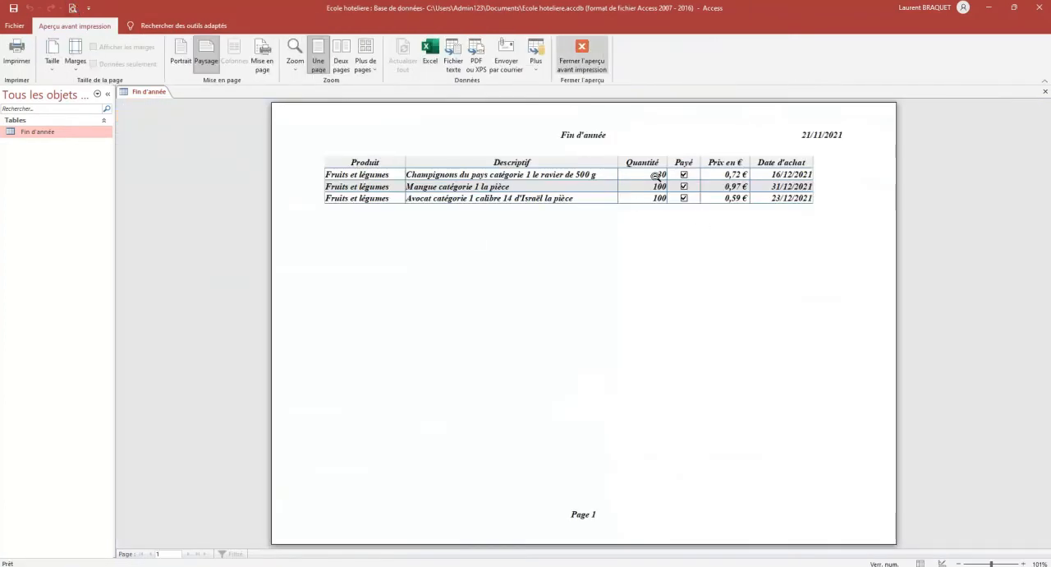
click(591, 66)
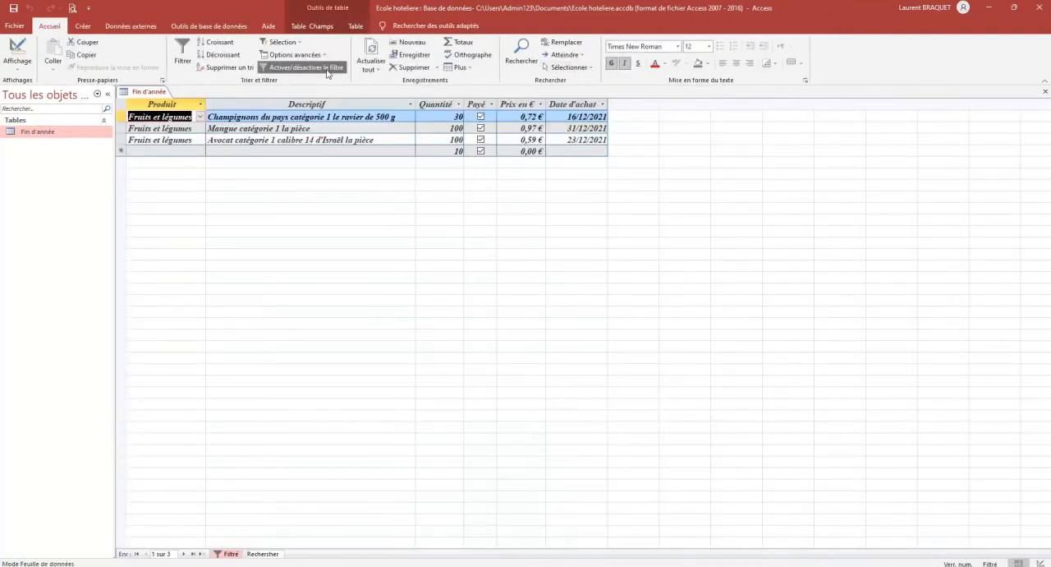
click(327, 70)
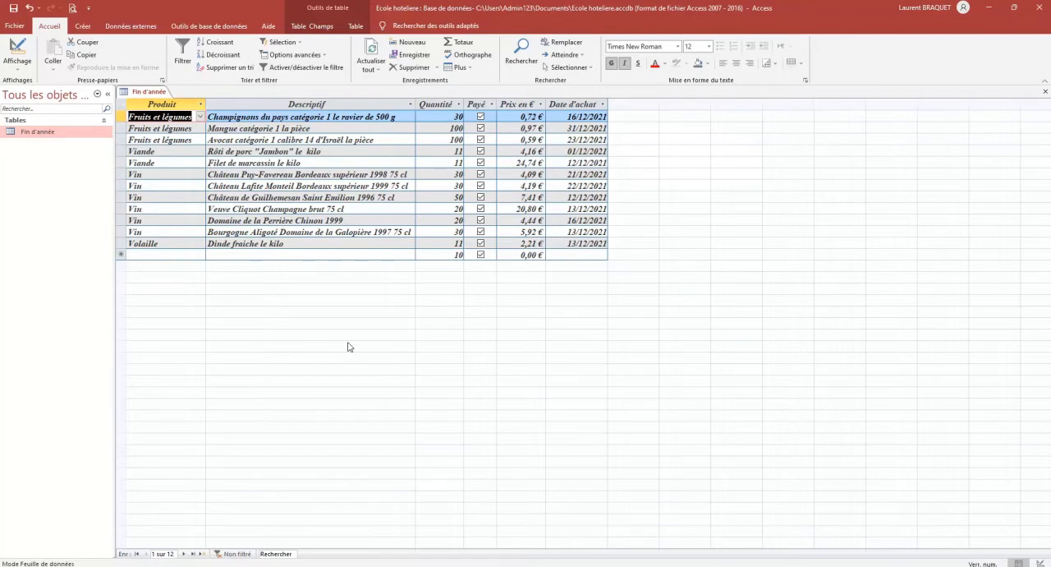
Try filtering by form on Quantité >=50 while the Produit criterion "Fruits et légumes" is still set
key(F2)
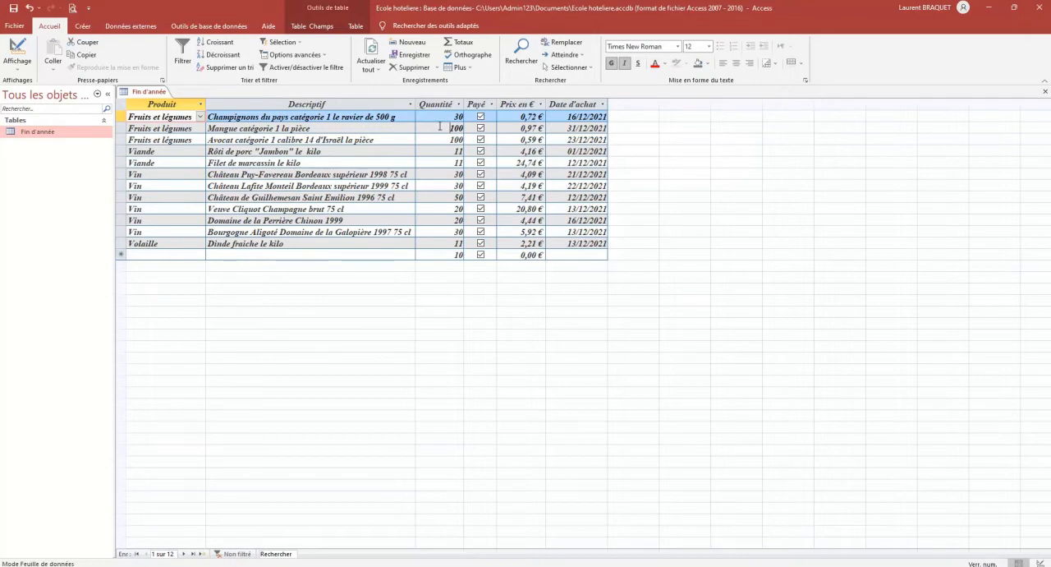
click(441, 128)
click(454, 140)
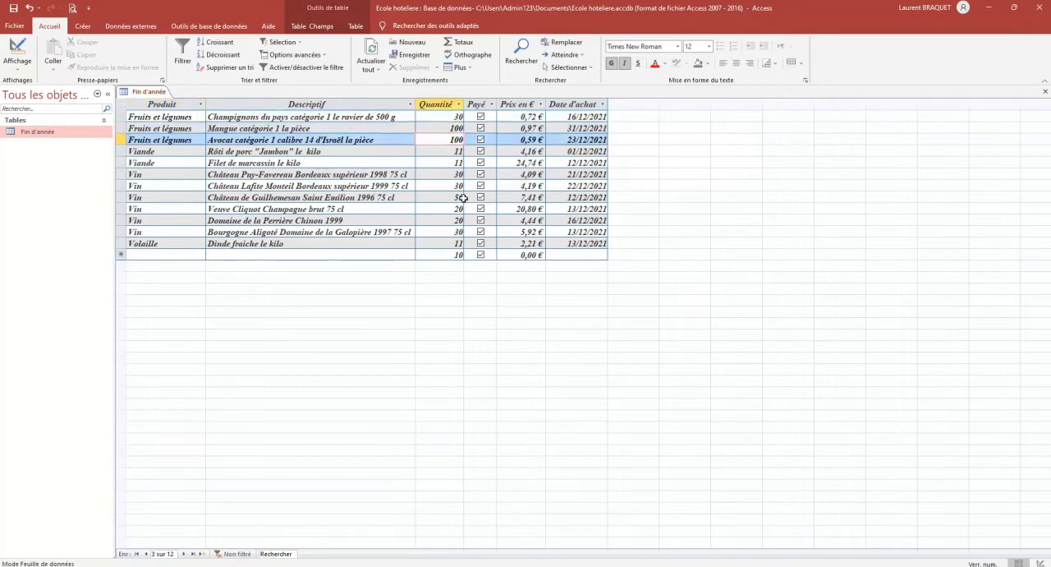
click(453, 198)
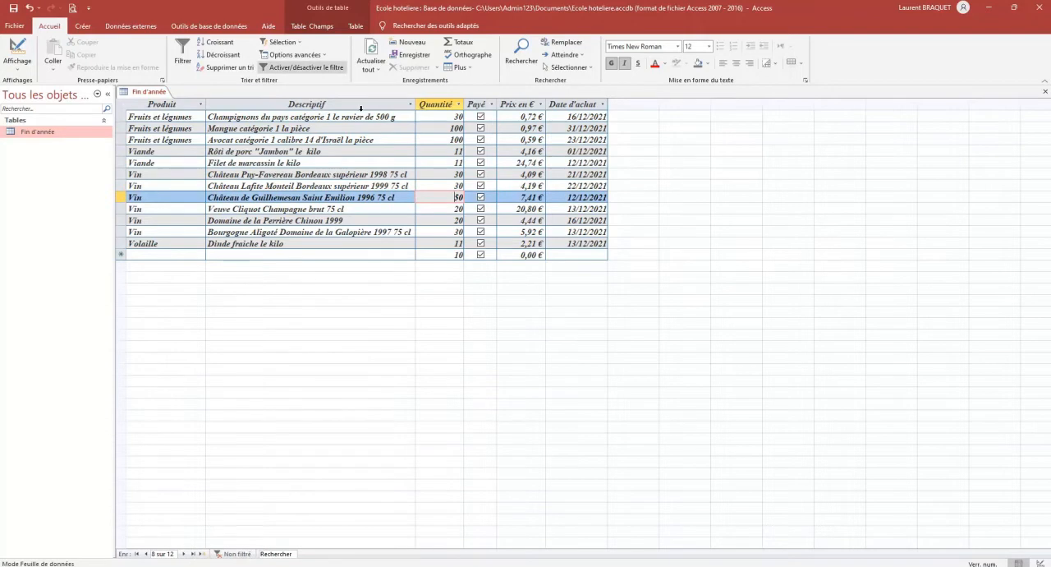
click(326, 55)
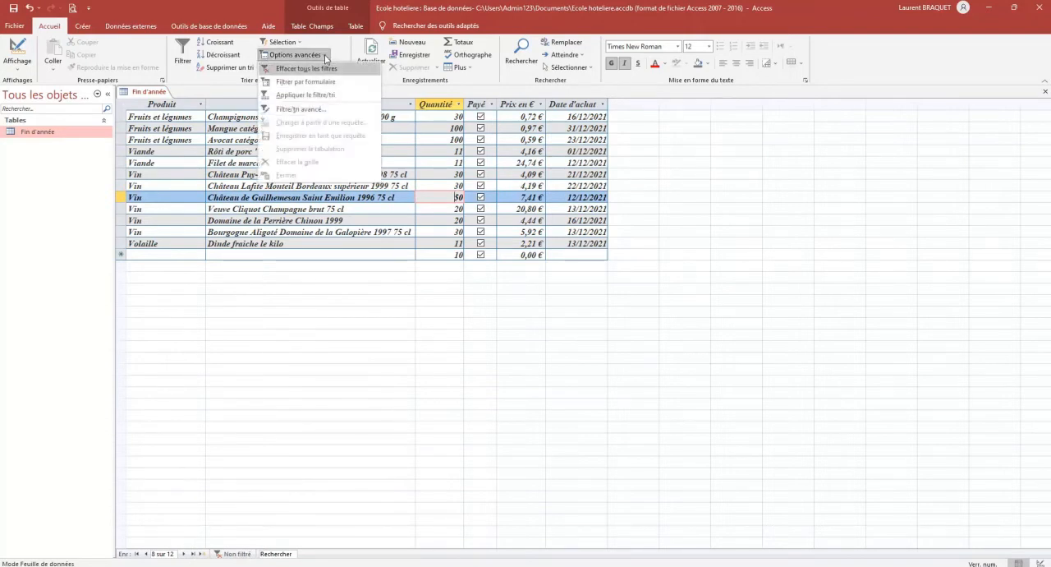
click(328, 83)
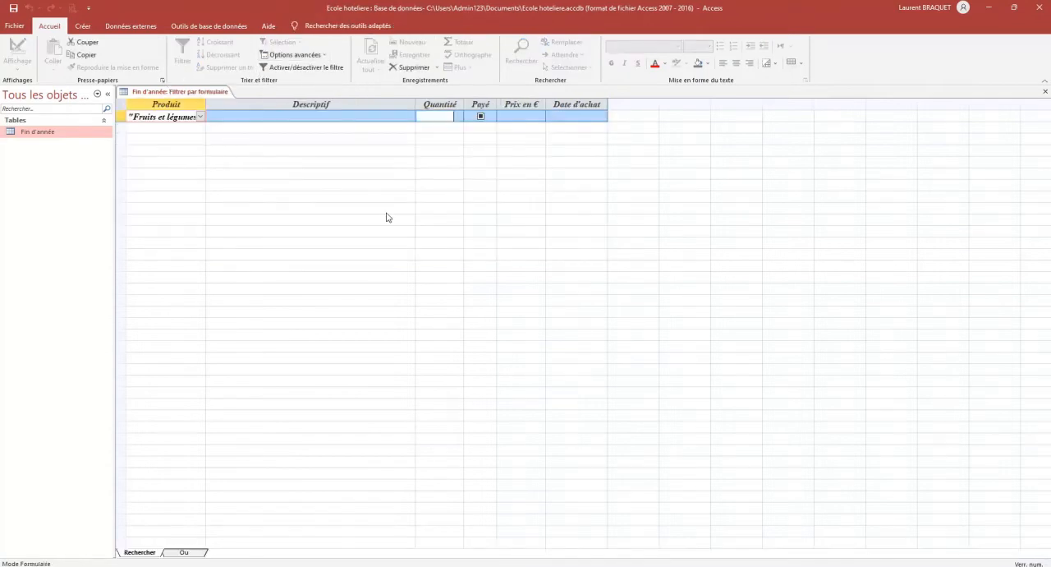
click(440, 117)
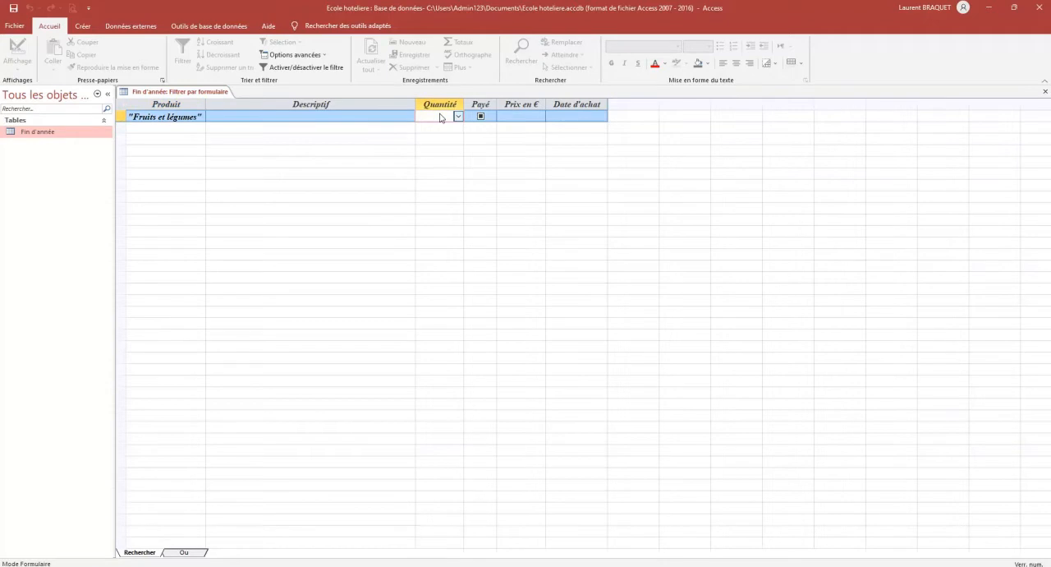
text(>=50)
click(311, 68)
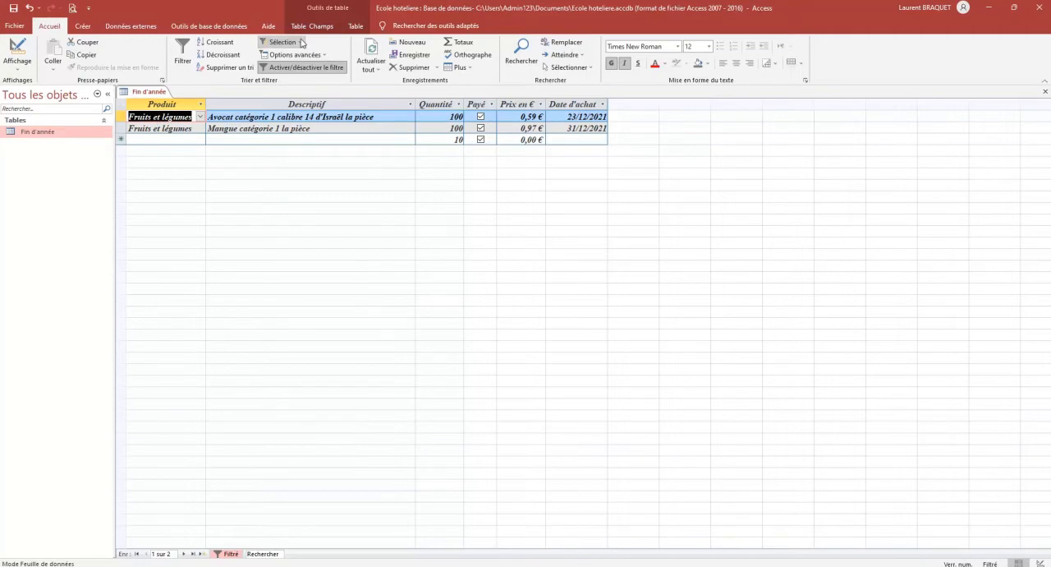
Turn the current filter off and clear all filters from the Fin d'année table
click(329, 71)
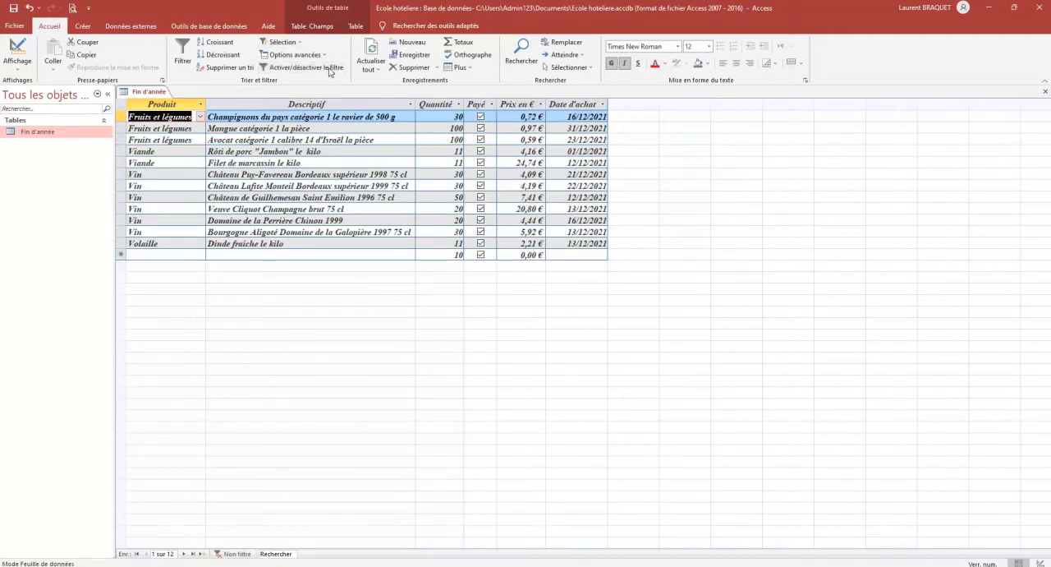
click(302, 57)
click(322, 73)
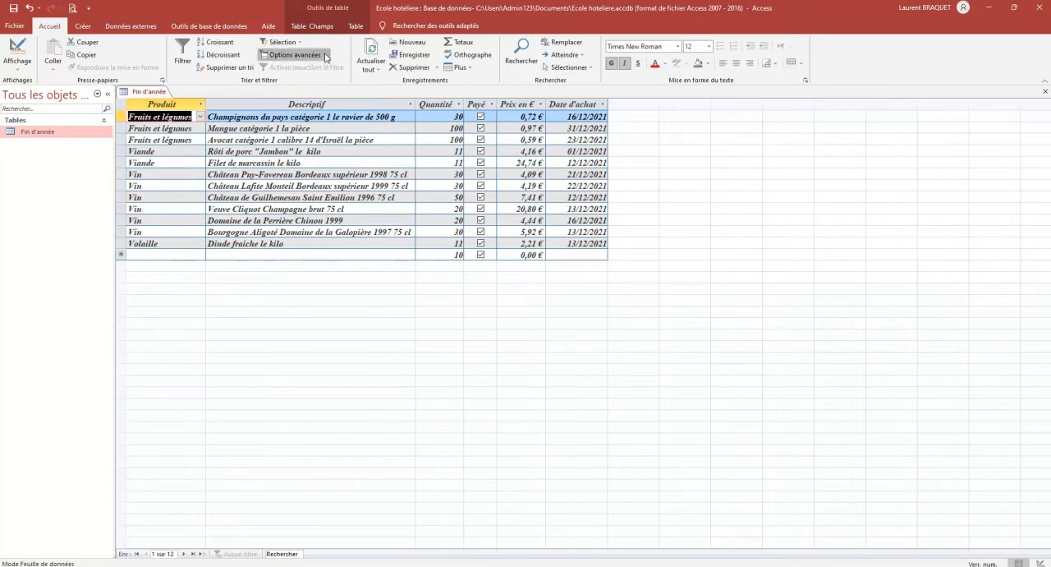
Filter by form on Quantité >=50 only, and check the print preview of the filtered records
click(324, 56)
click(322, 82)
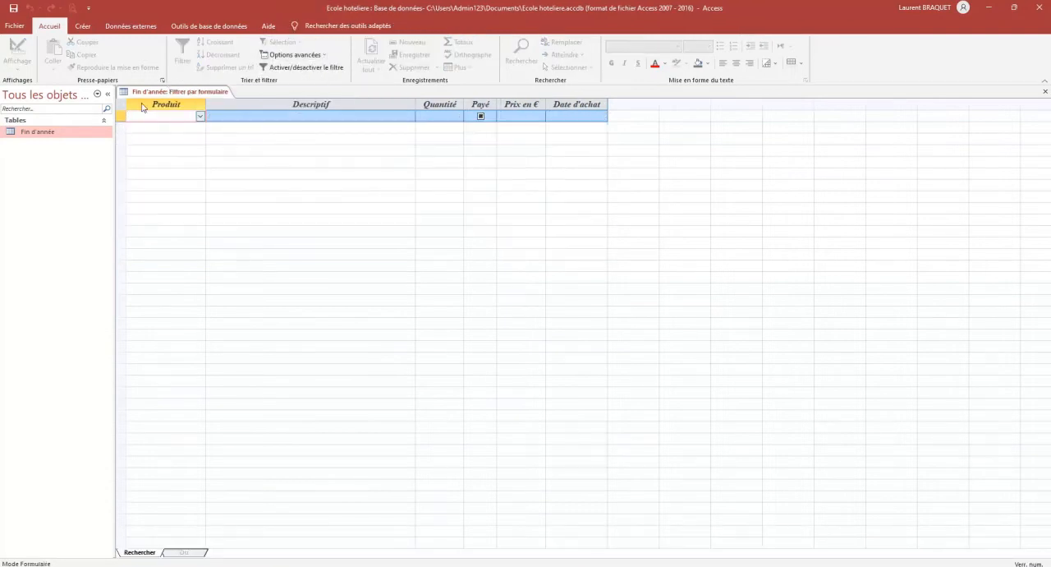
click(445, 120)
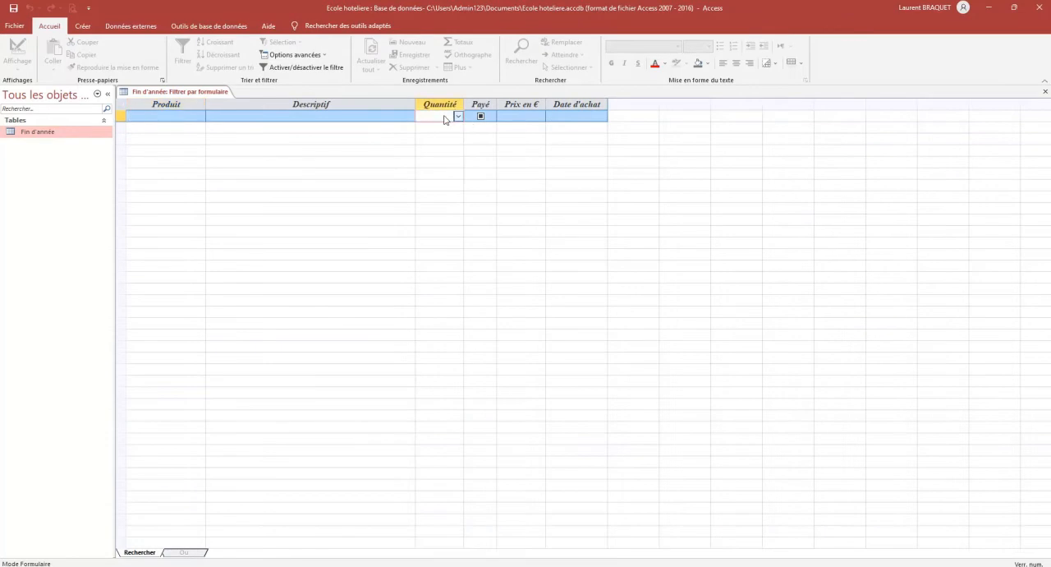
text(=30)
drag(442, 117, 436, 118)
text(>)
click(309, 68)
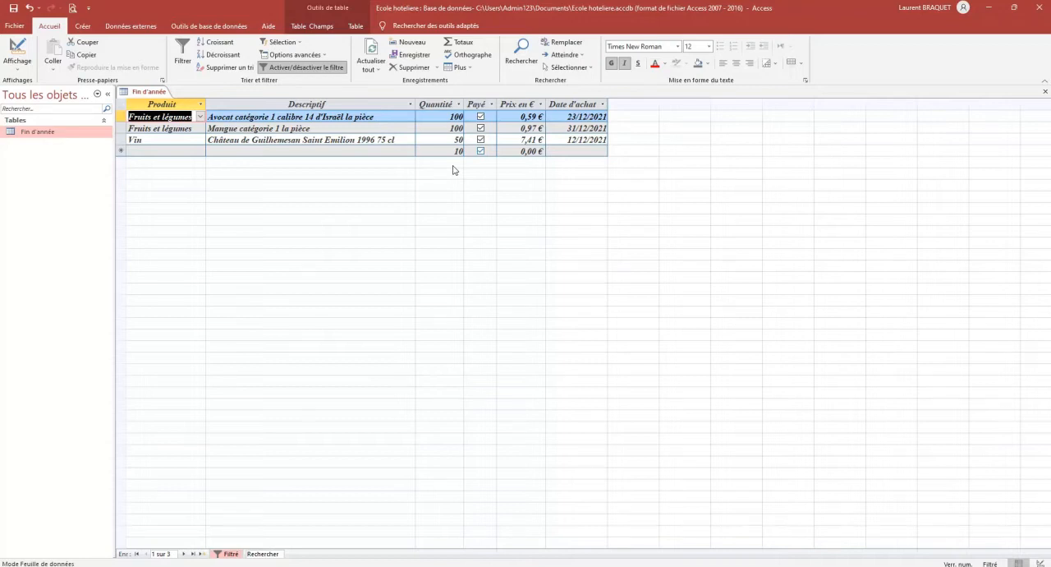
click(73, 8)
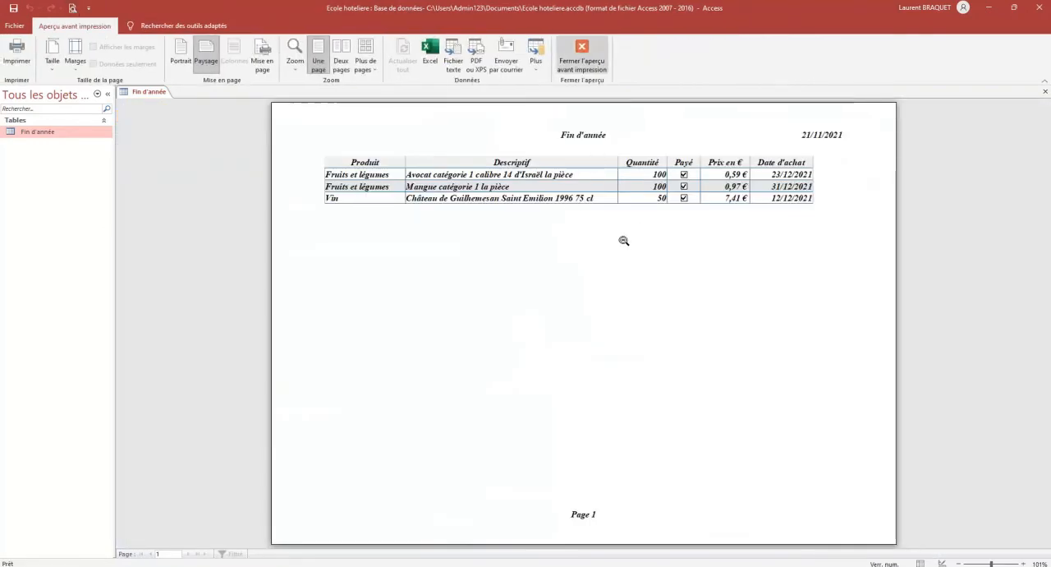
click(581, 56)
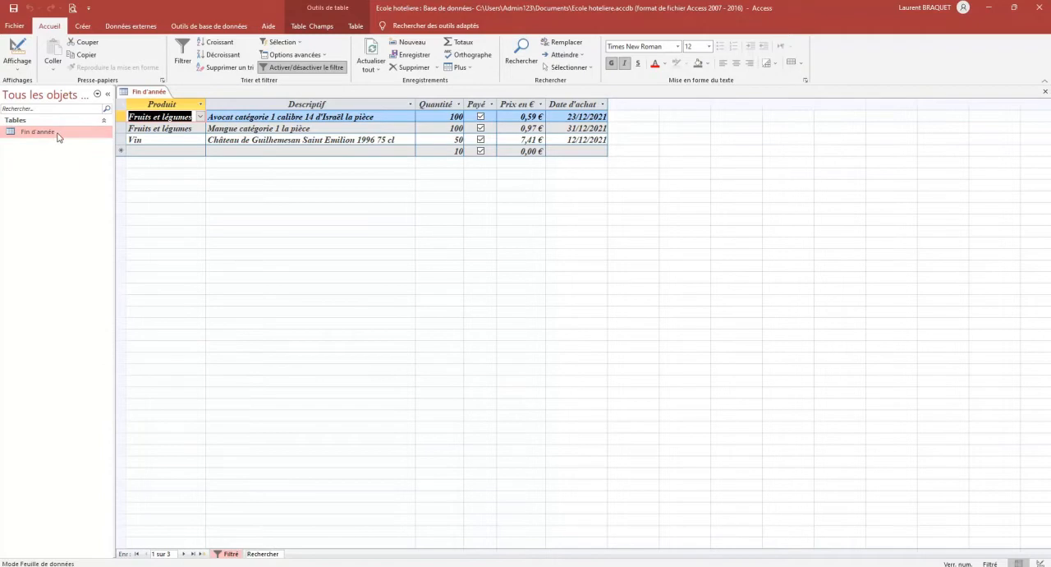
Save the filtered Fin d'année object as a query (Requête) named R_quantité>=50
click(12, 26)
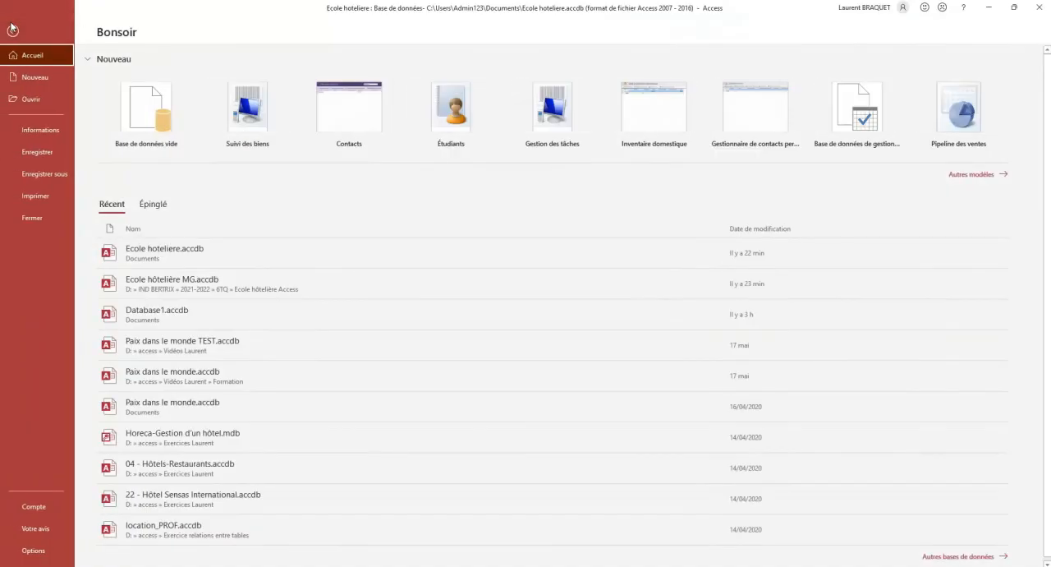
click(46, 173)
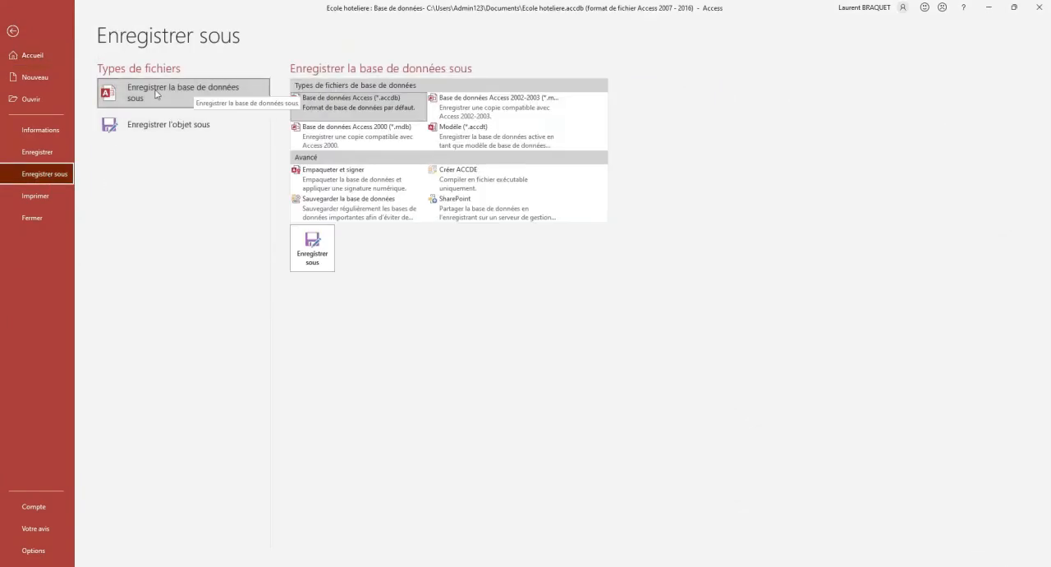
click(195, 88)
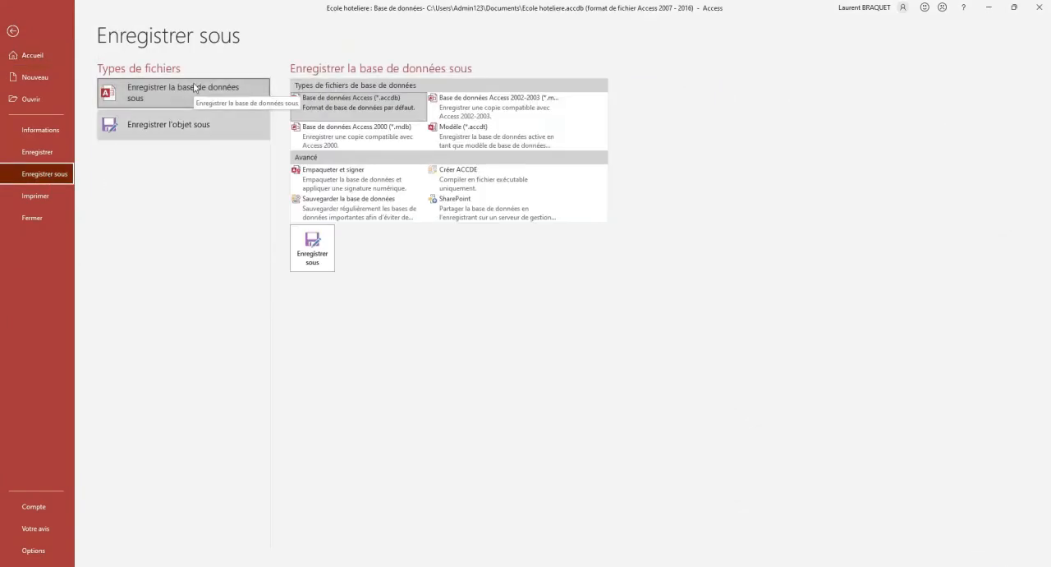
click(168, 131)
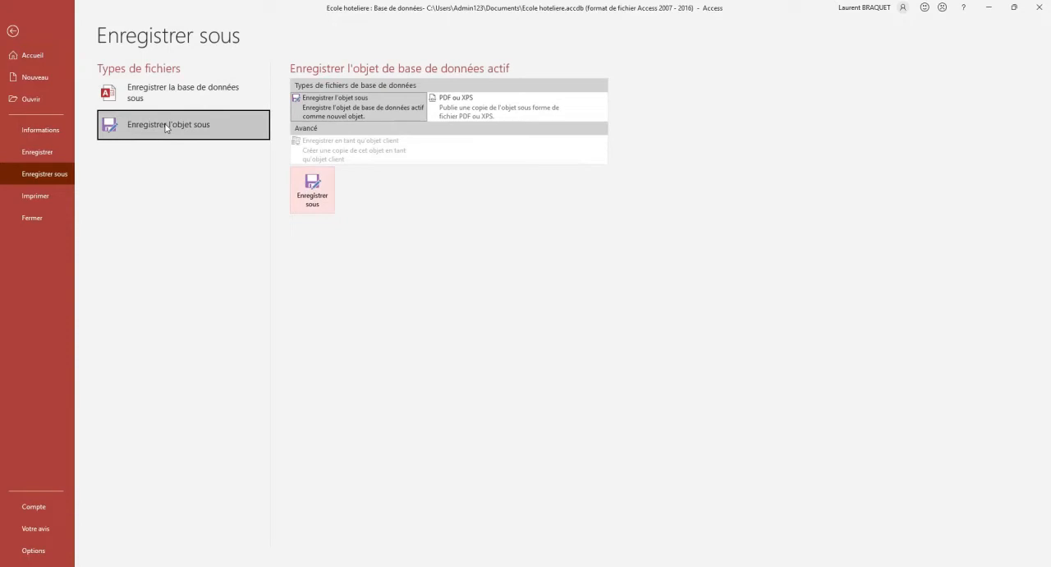
click(317, 194)
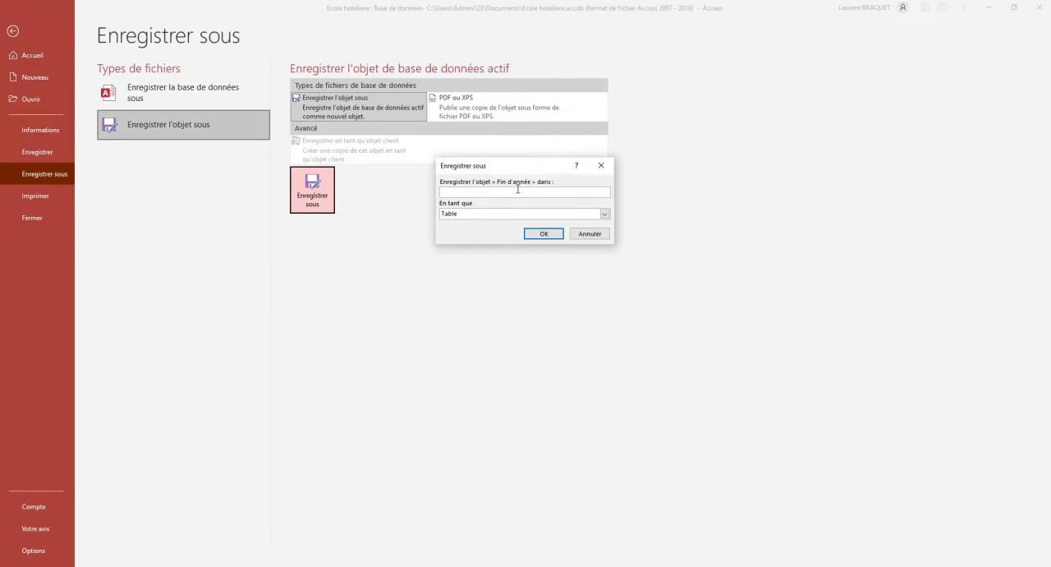
text(R)
text(_)
text(g)
text(uantité)
text(>)
text(=50)
click(604, 214)
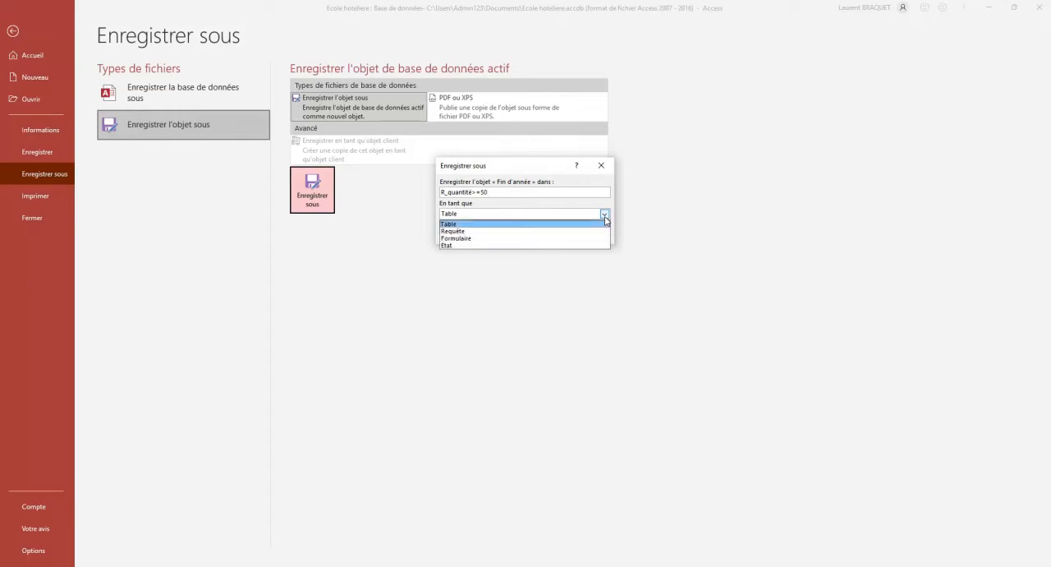
click(477, 231)
click(545, 232)
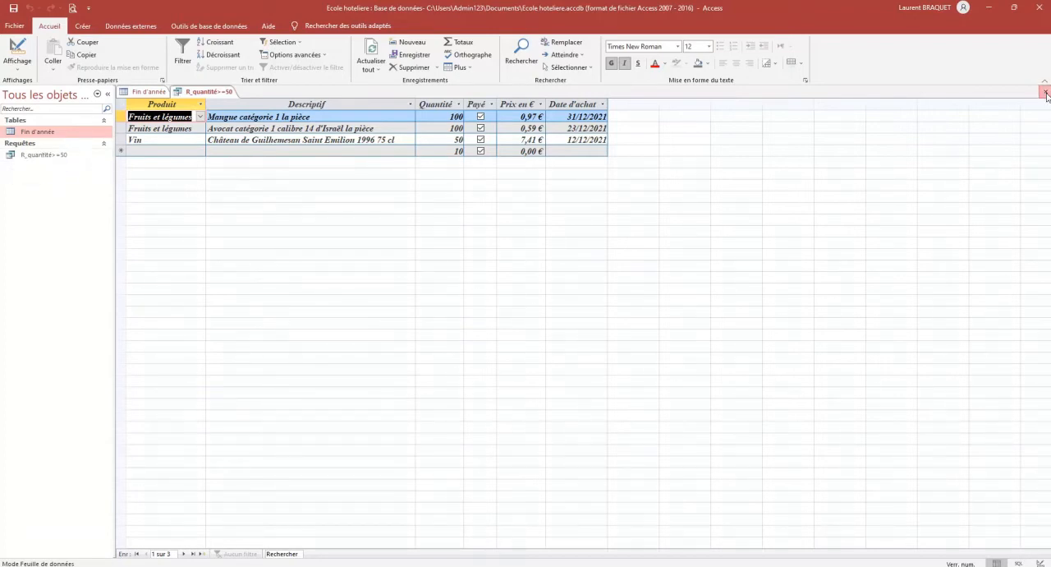
Close the query and the Fin d'année table, saving the changes to the table's structure
click(1046, 93)
click(1046, 93)
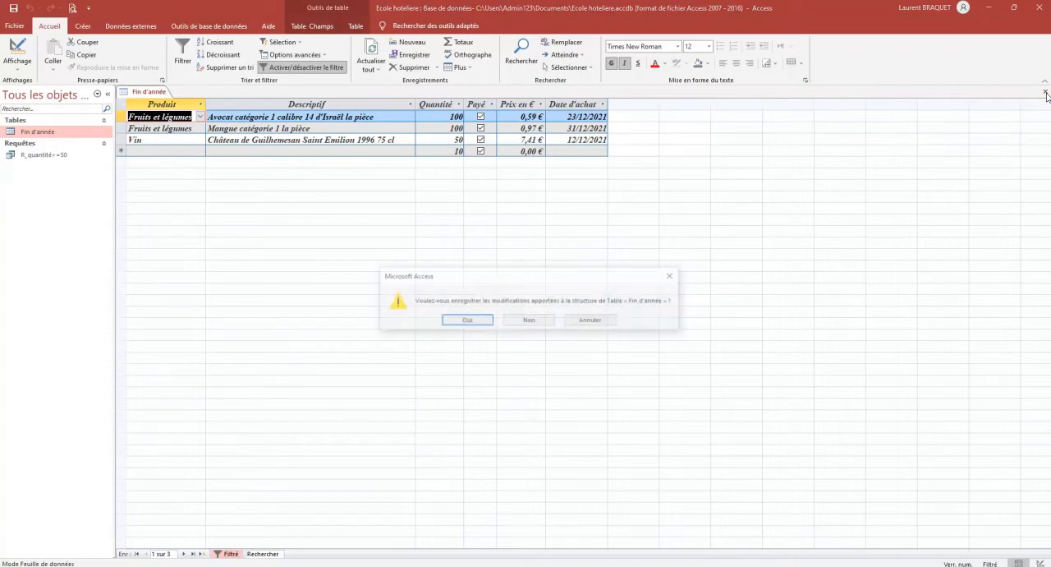
click(474, 320)
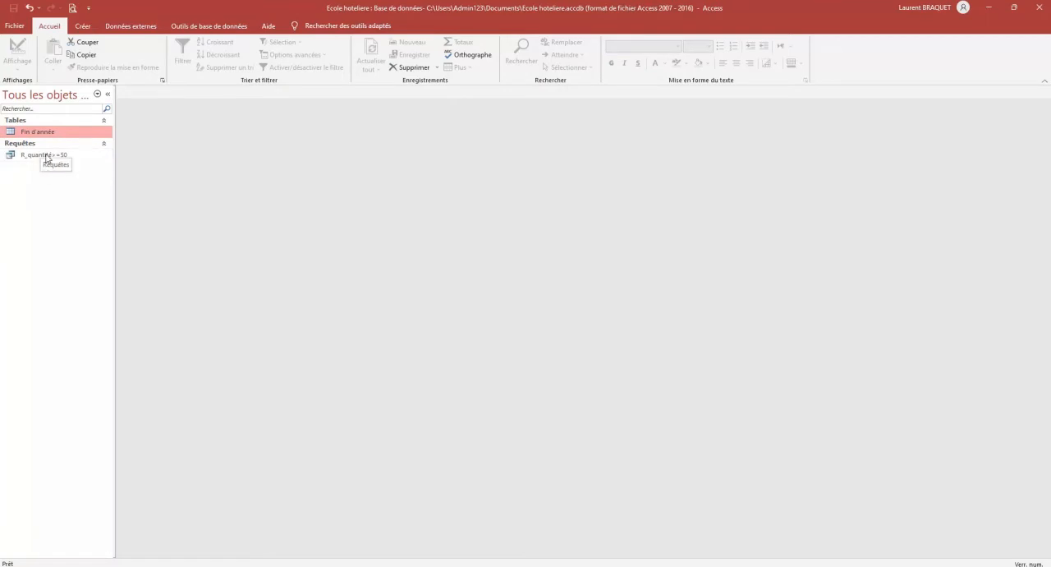
Reopen the Fin d'année table and the R_quantité>=50 query, and view the query in design mode
double_click(37, 131)
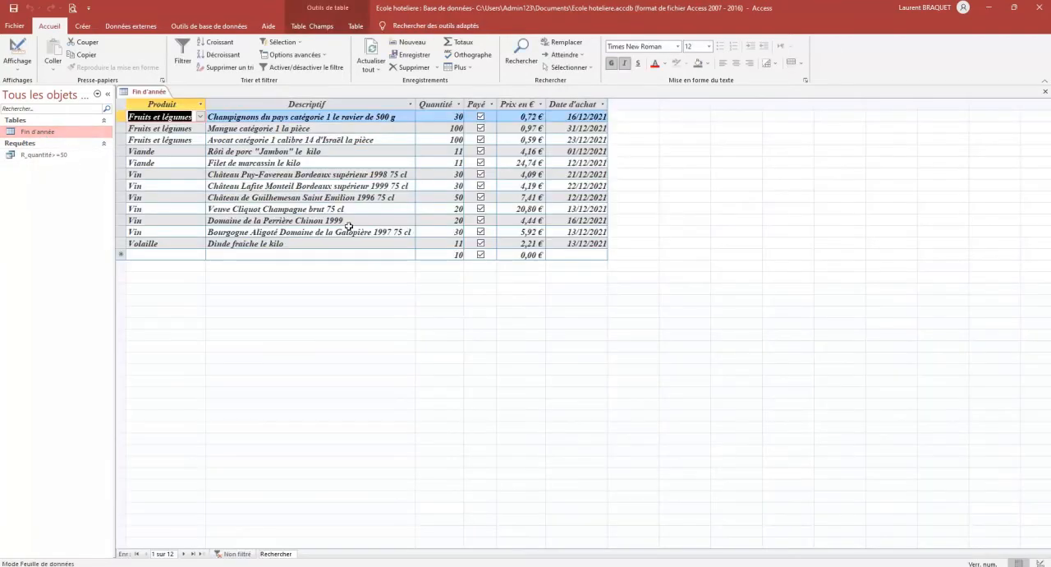
double_click(40, 157)
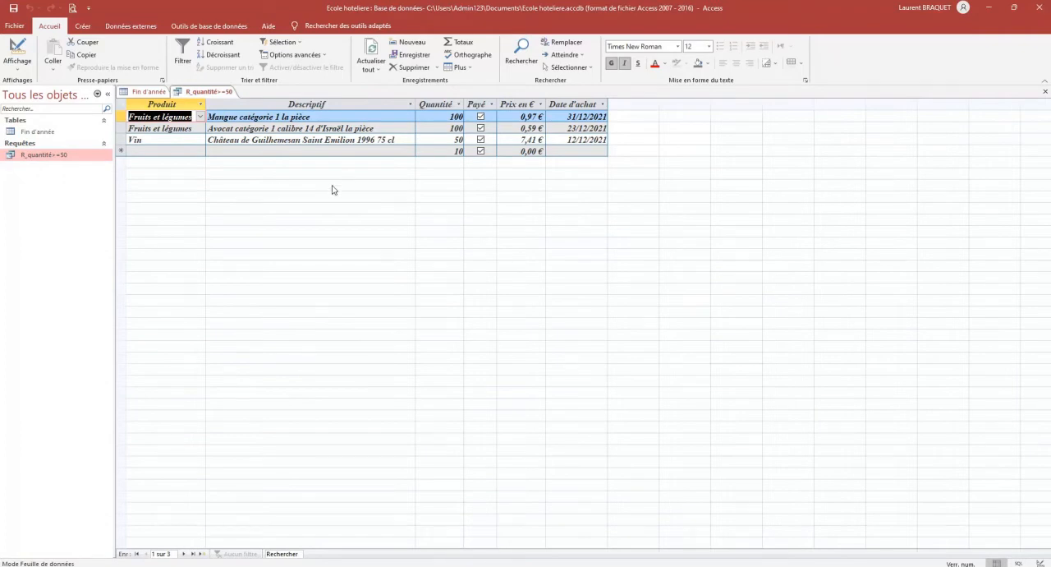
click(17, 71)
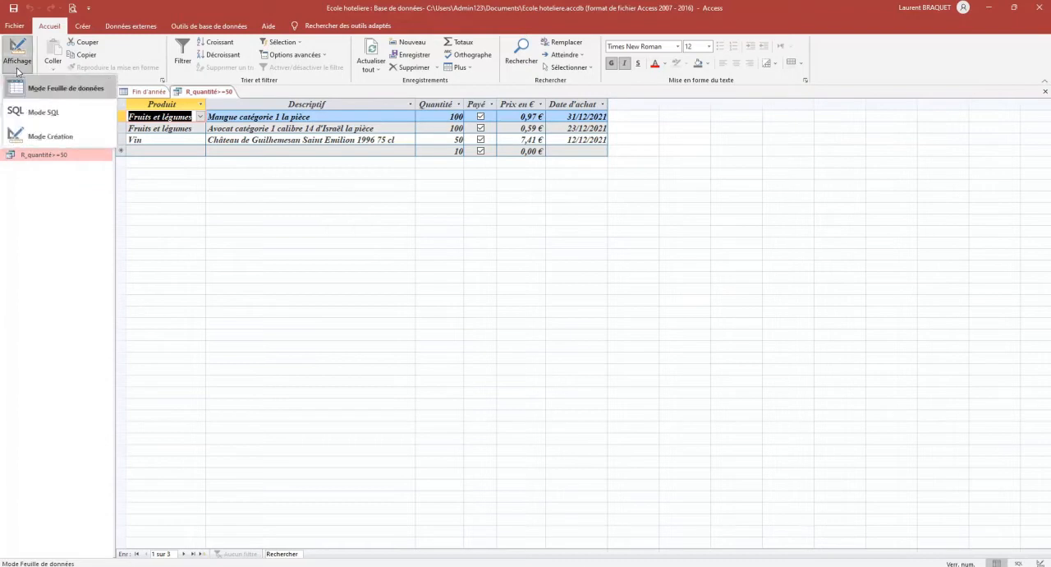
click(50, 136)
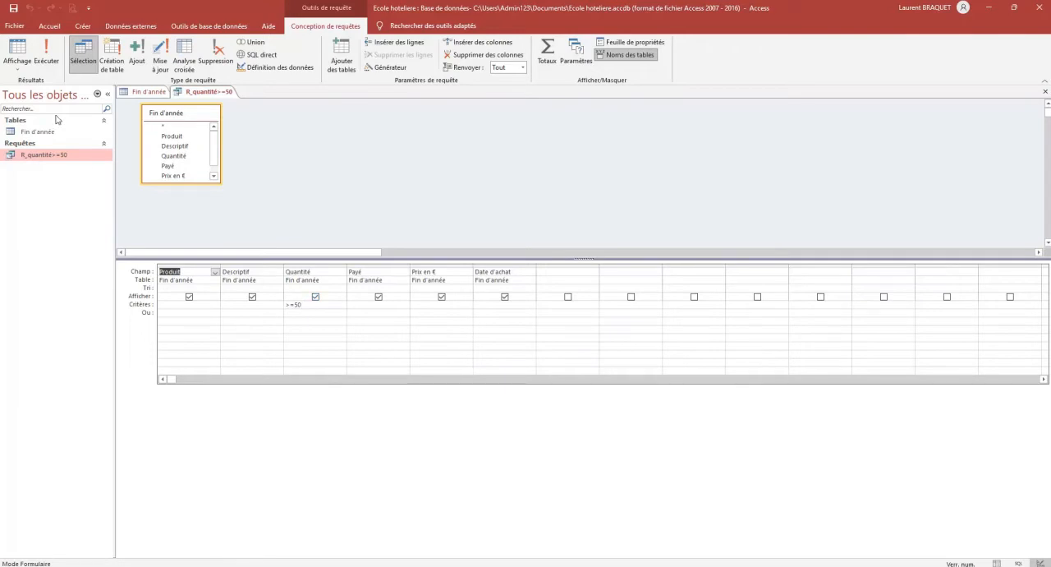
Show the R_quantité>=50 query as a datasheet, and close both the query and the Fin d'année table
click(17, 51)
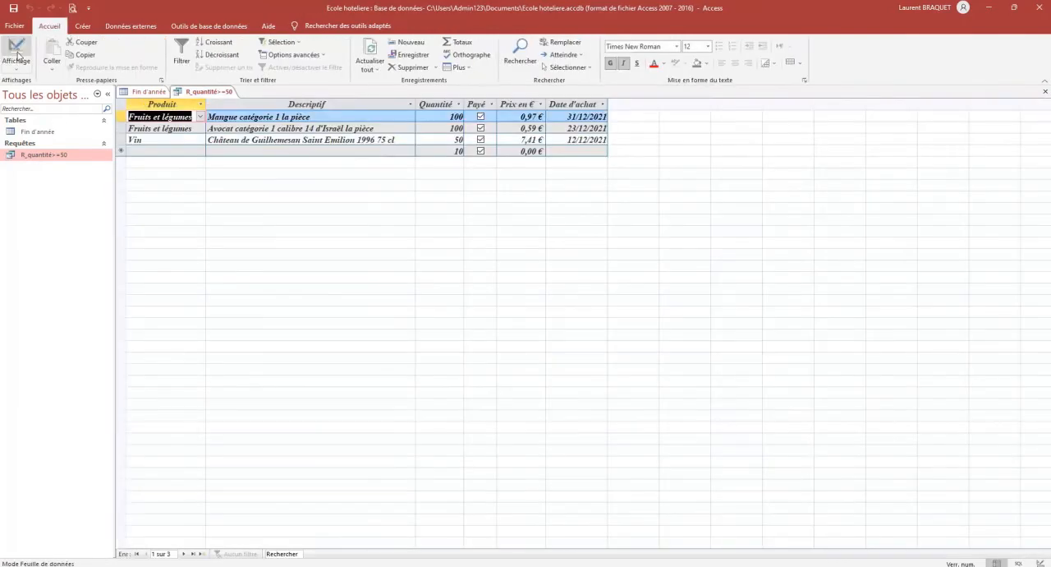
click(1045, 93)
click(1045, 93)
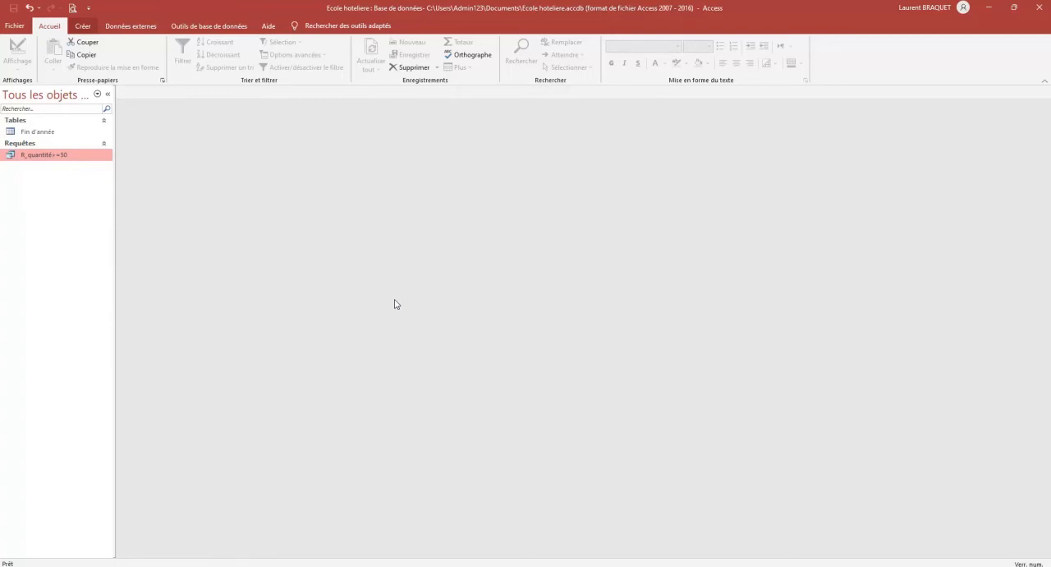
Create a new query in design mode based on the Fin d'année table, and enlarge its field list to show all fields
click(83, 25)
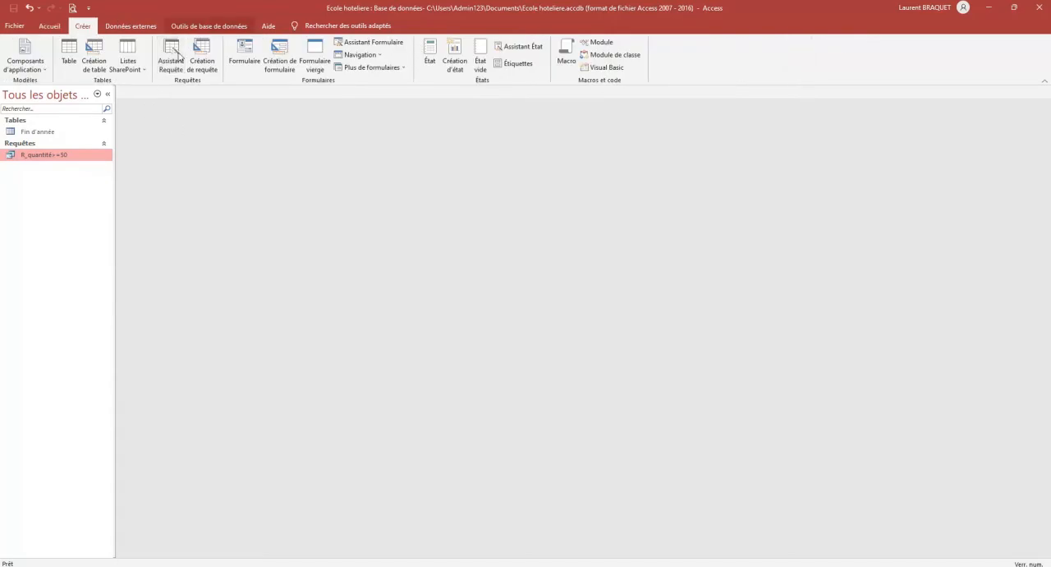
click(202, 57)
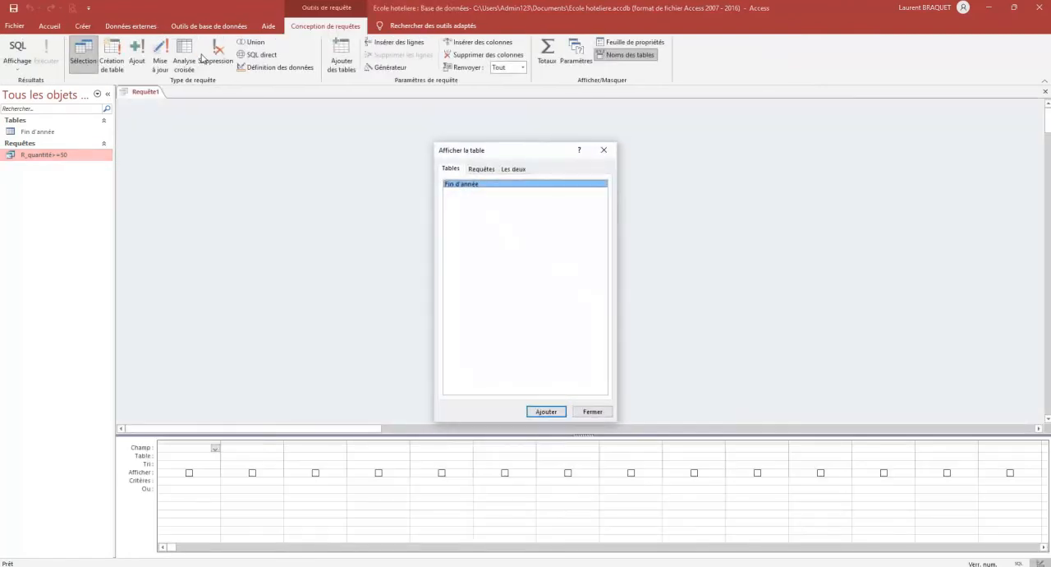
click(547, 412)
click(546, 411)
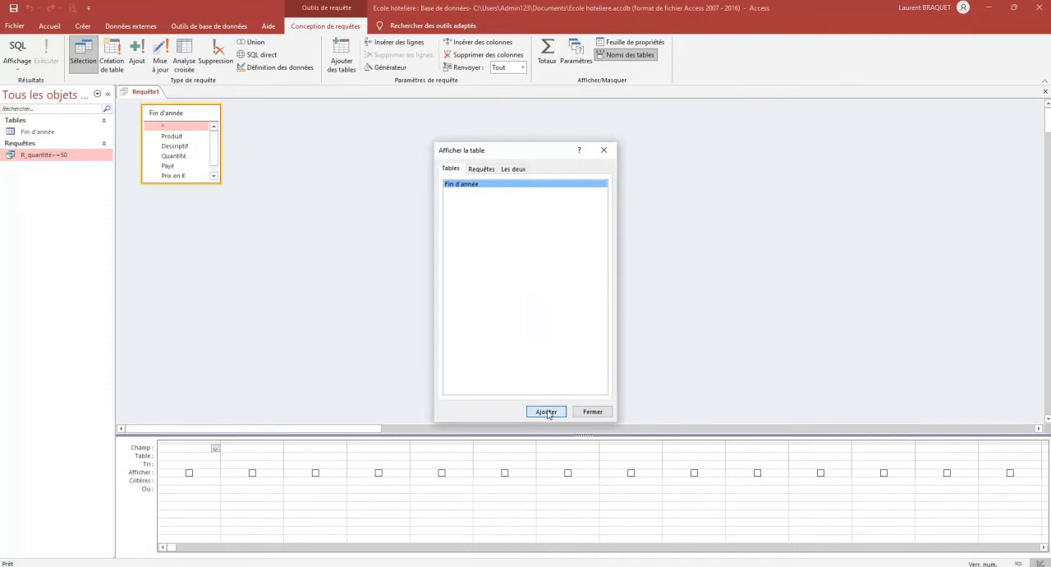
click(593, 411)
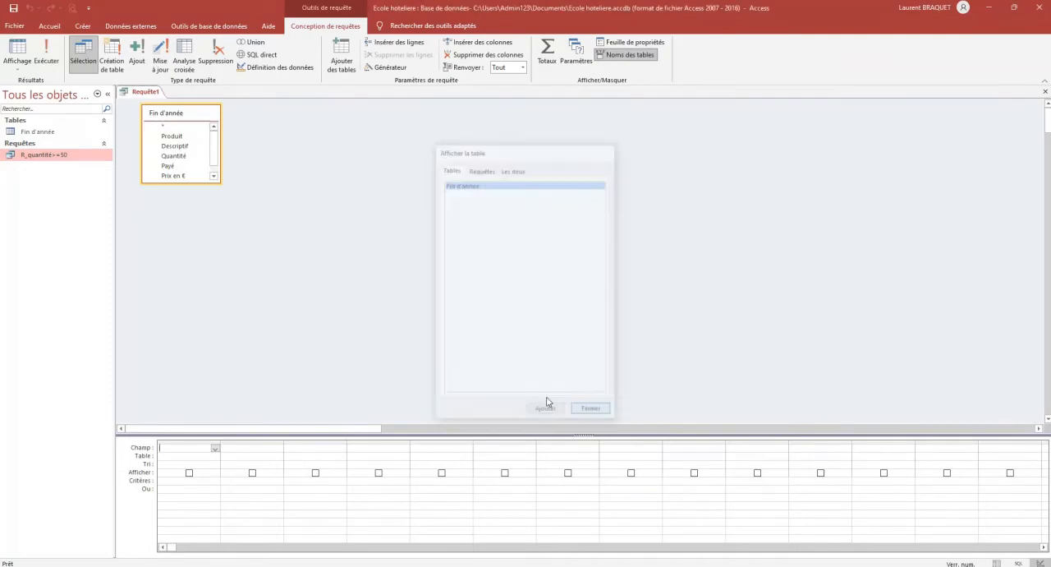
drag(221, 181, 235, 269)
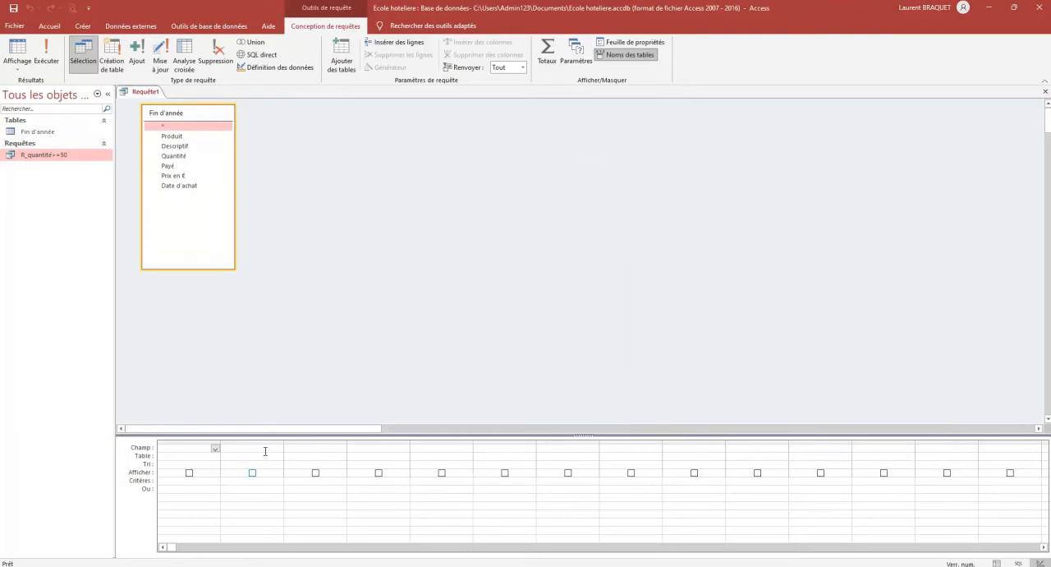
Add the fields Produit, Descriptif and Prix en € to the query's design grid
click(214, 449)
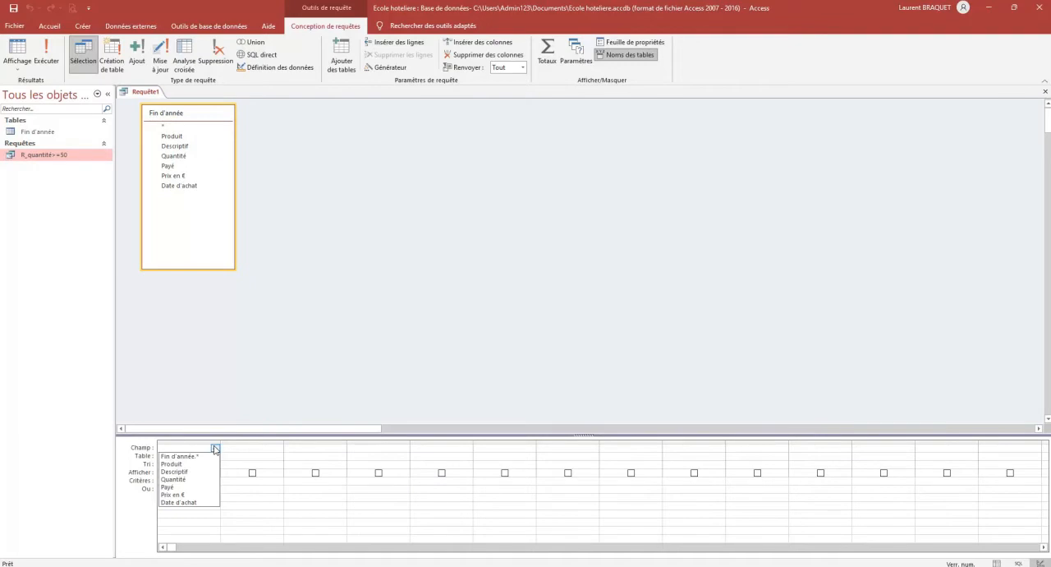
click(200, 464)
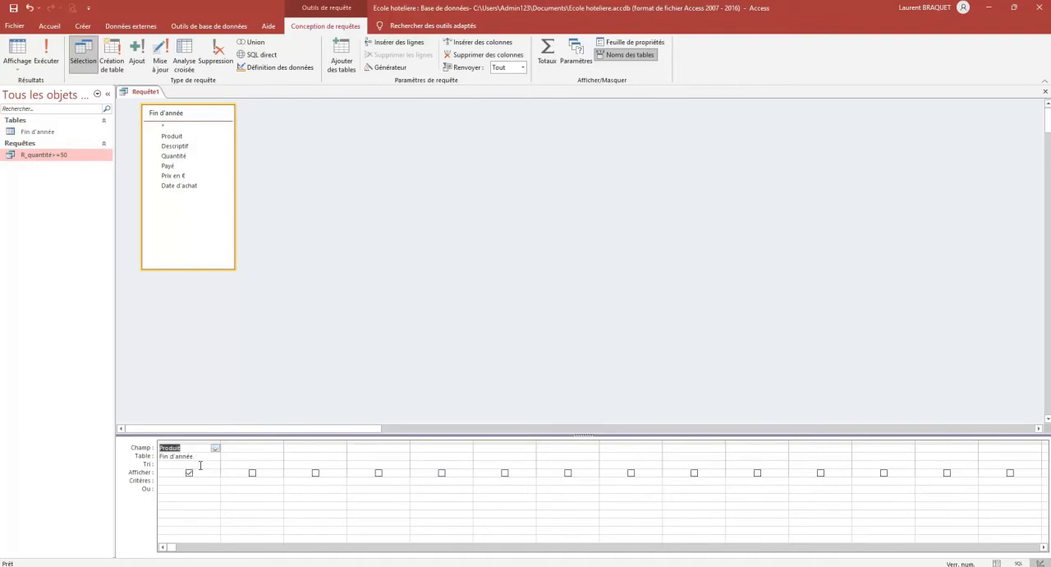
click(271, 448)
click(279, 449)
click(251, 468)
click(341, 448)
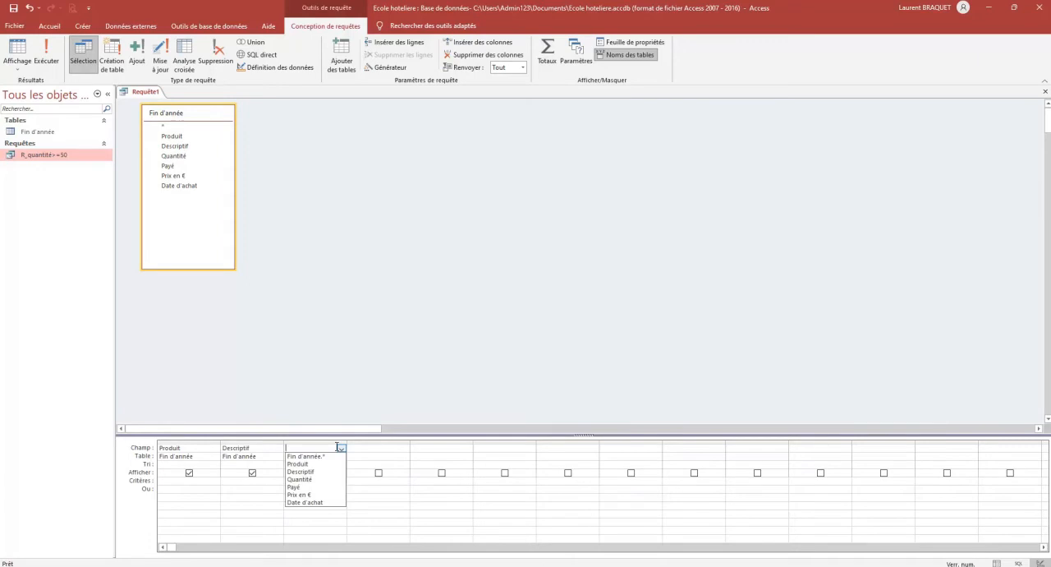
click(322, 494)
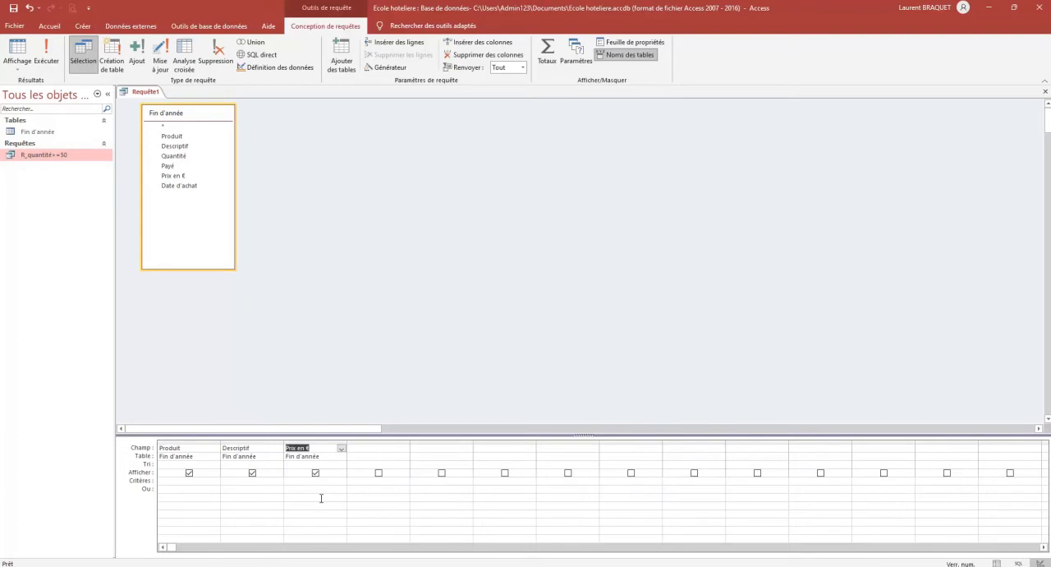
Set the query criteria to Vin for Produit and >=15 for Prix en €, and run the query
click(183, 480)
click(189, 482)
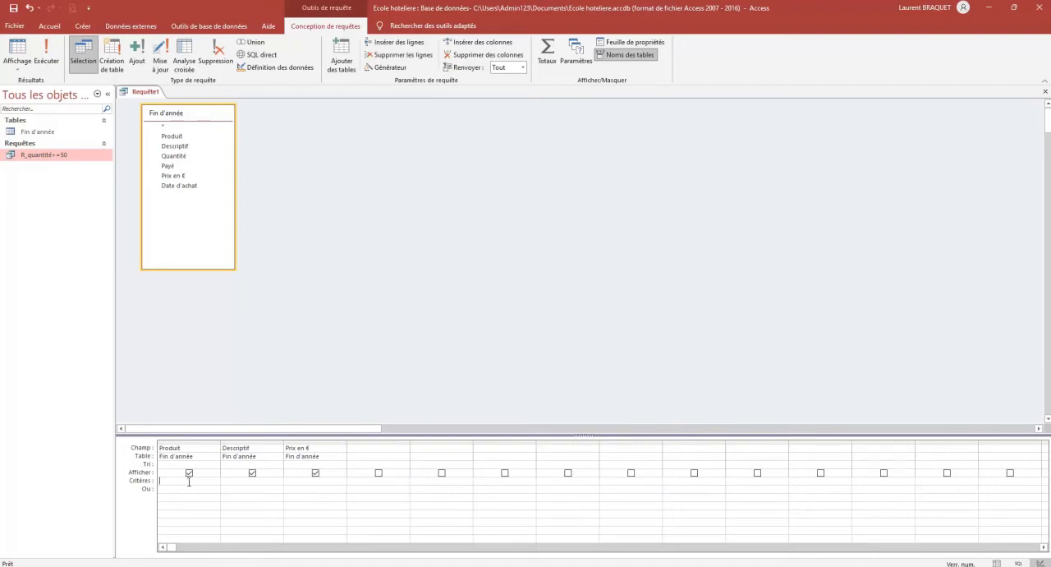
text(Vin)
key(Return)
text(<)
text(>)
text(=)
text(15)
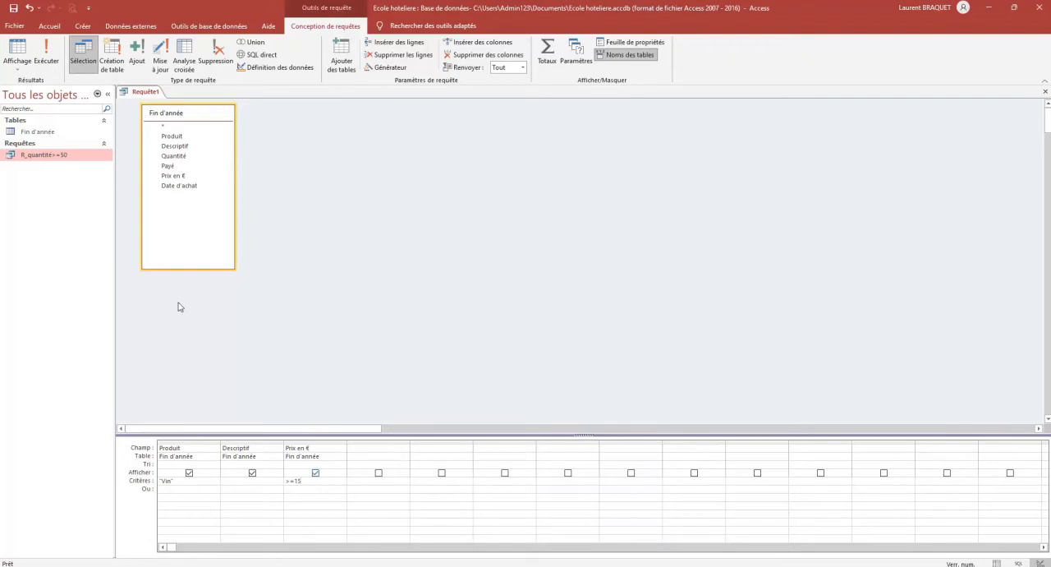
click(47, 61)
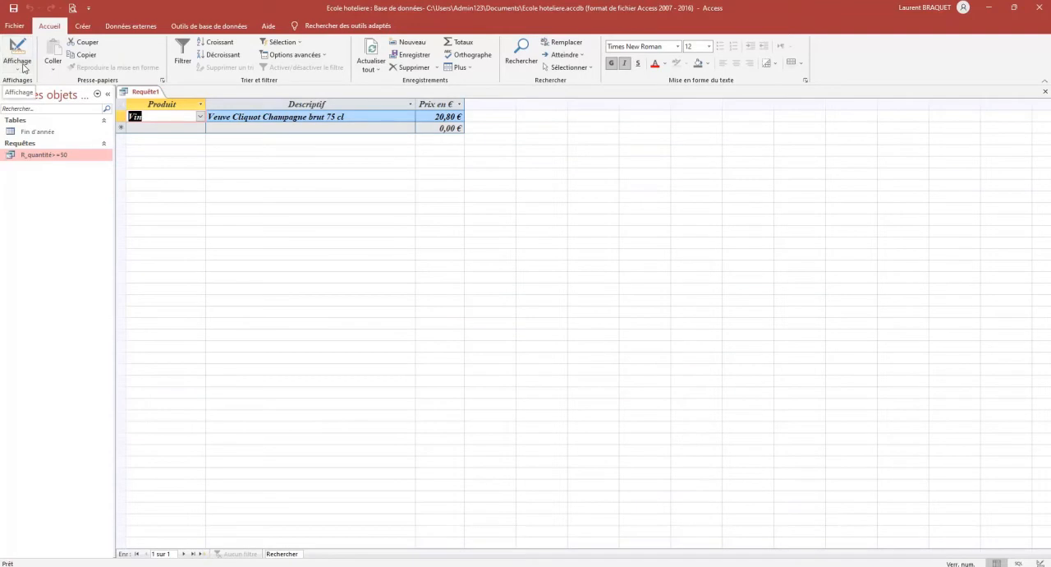
Open the Fin d'année table to compare its wine prices with the query result, and close the table
click(36, 132)
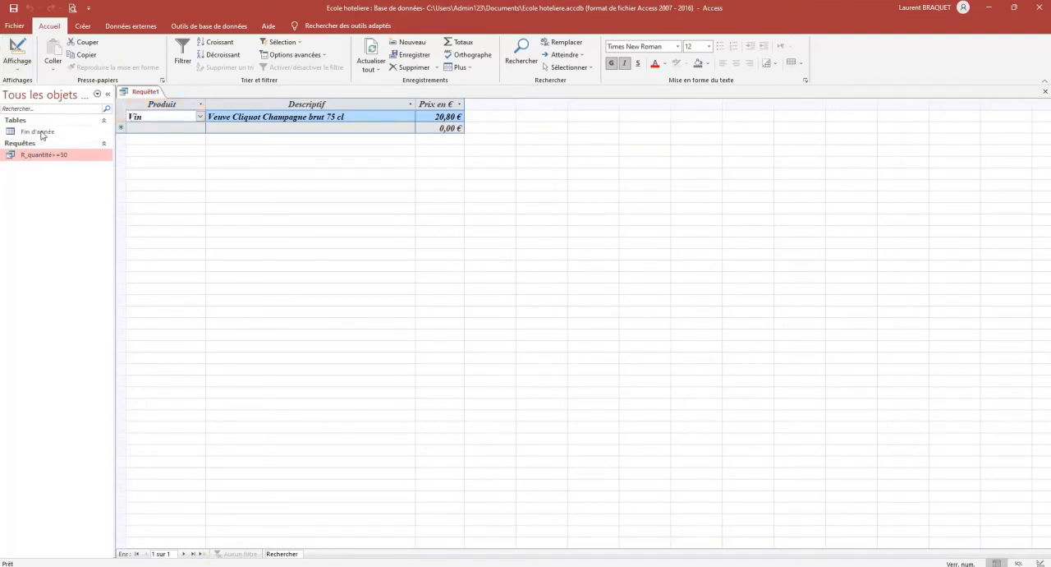
double_click(39, 132)
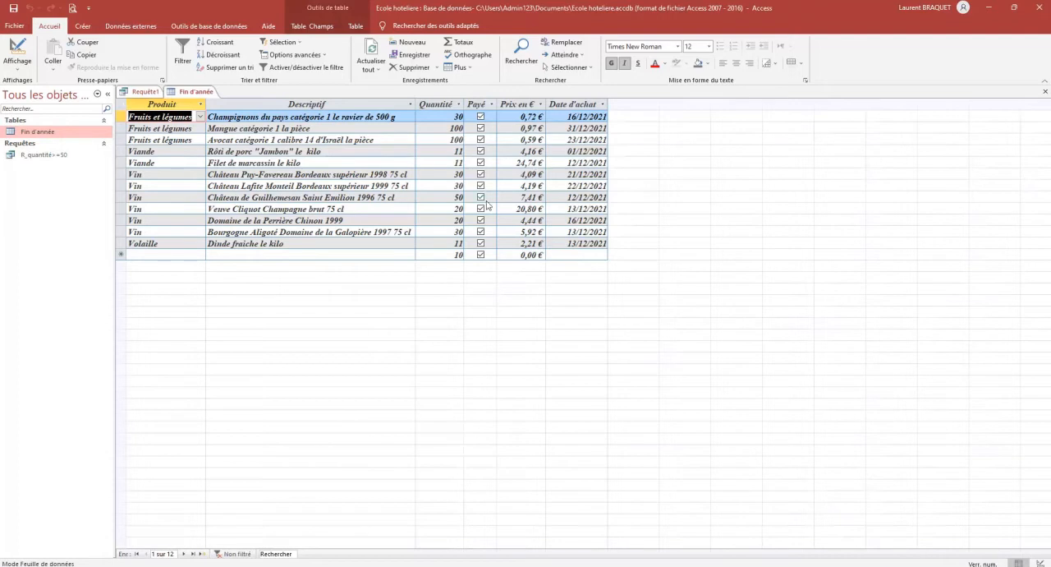
click(1045, 92)
Close the new query, saving it under the name R_vin>15, and reopen it
click(1045, 92)
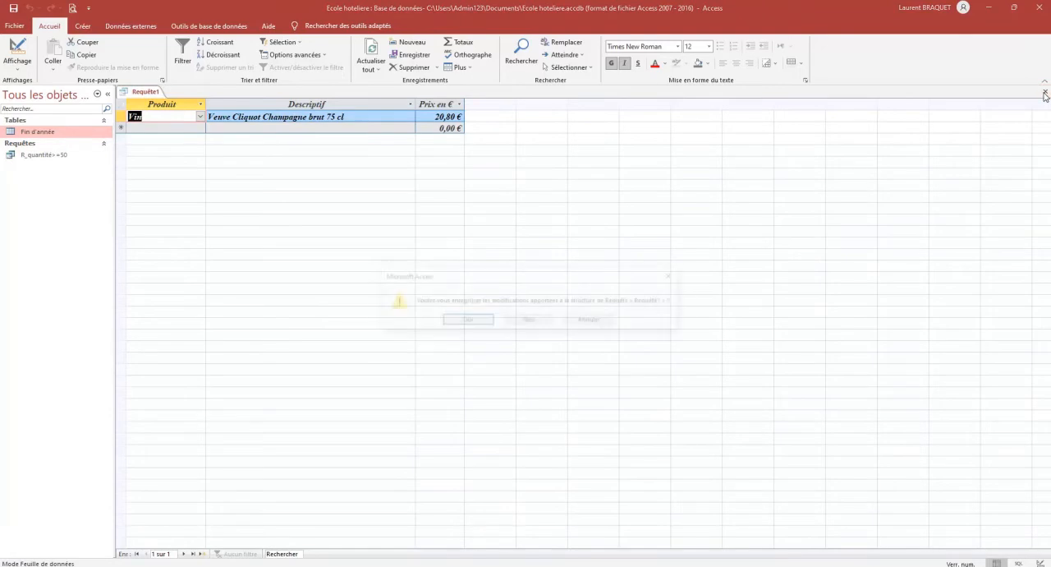
click(465, 321)
text(R)
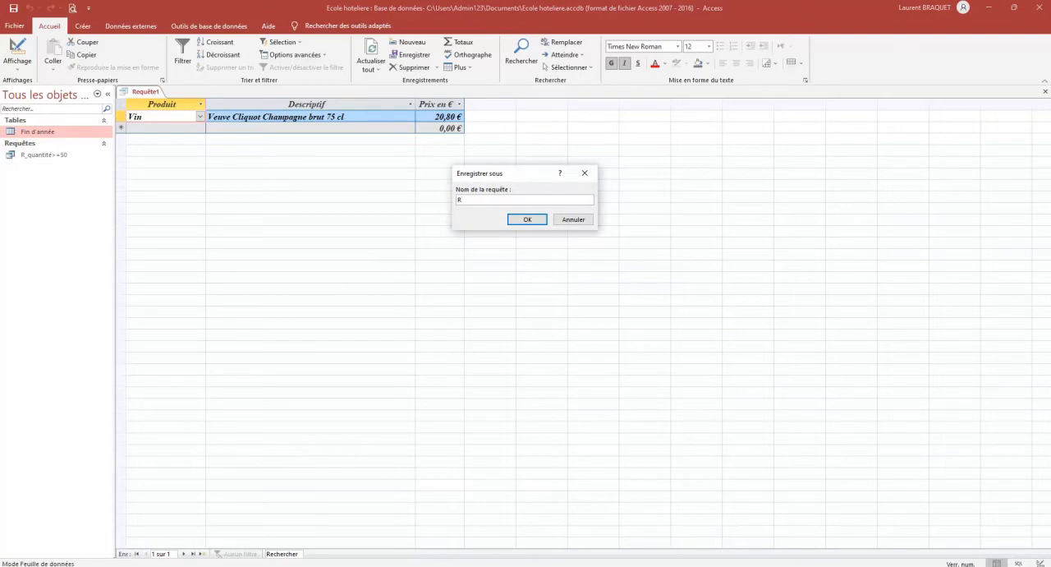
text(-vin)
key(BackSpace)
key(BackSpace)
key(BackSpace)
key(BackSpace)
text(_vin>15)
click(527, 219)
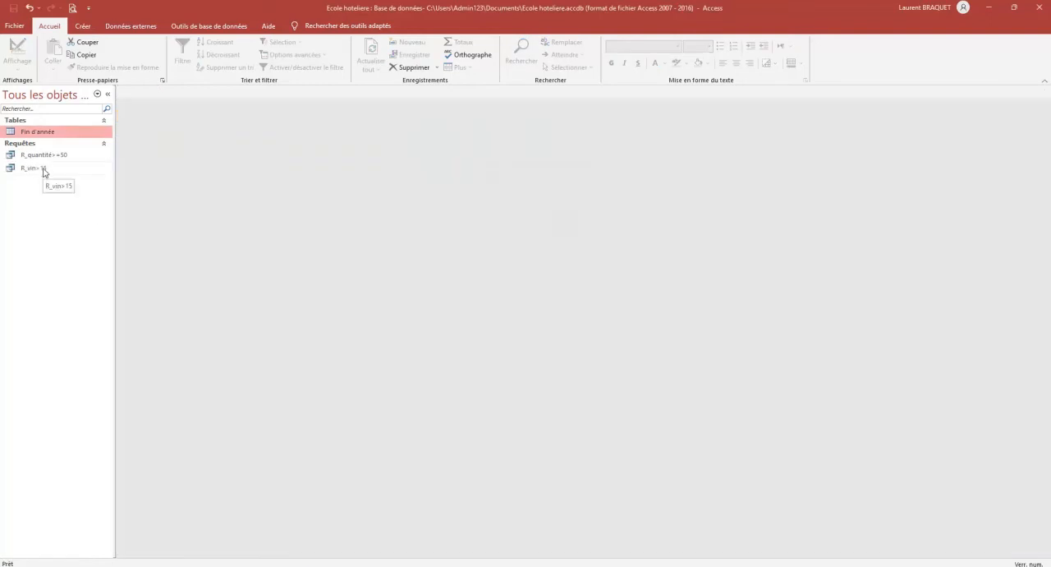
double_click(38, 169)
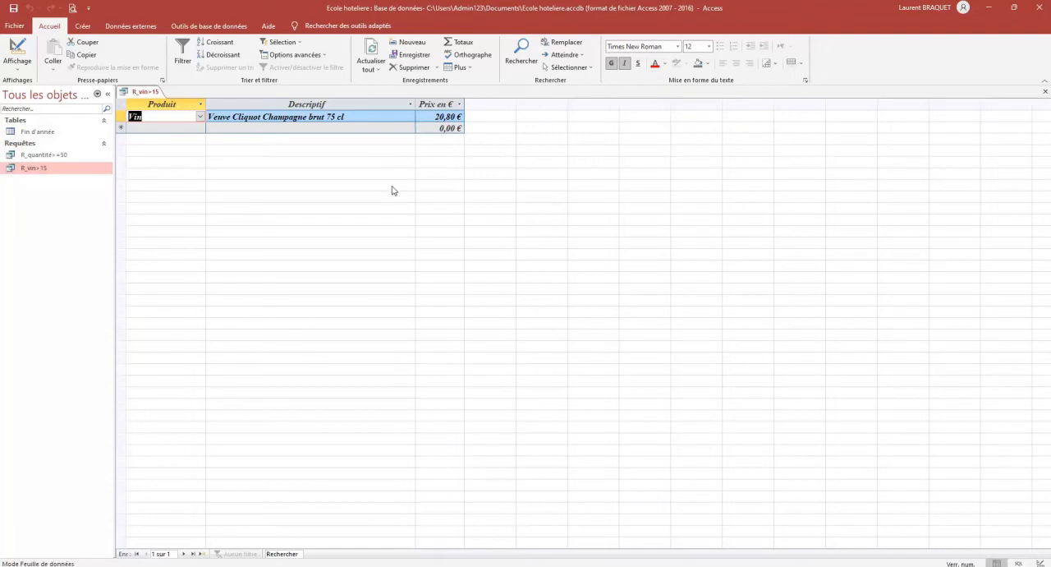
Create another query in design mode from the Fin d'année table, and enlarge its field list
click(83, 26)
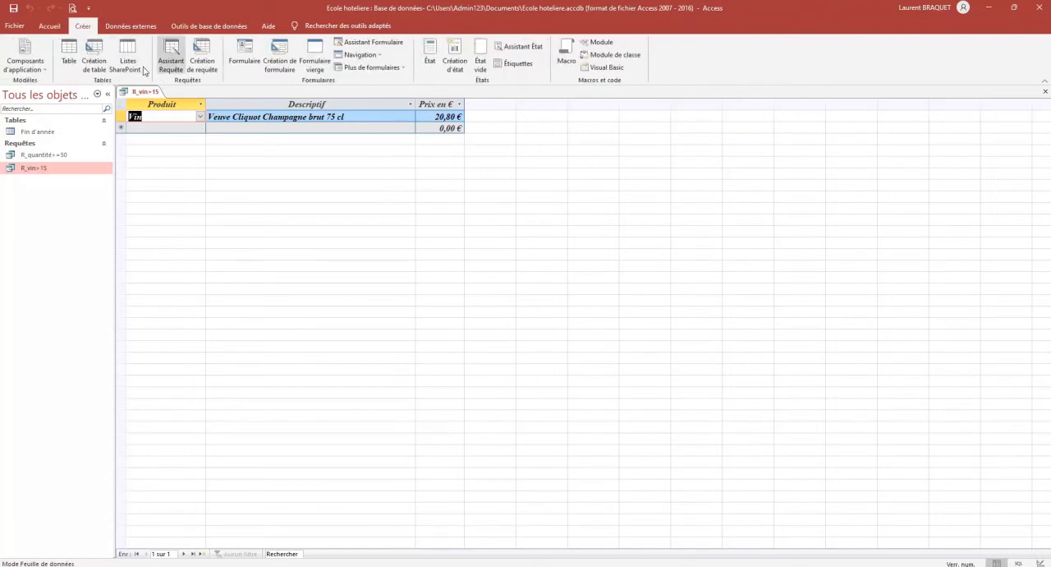
click(201, 61)
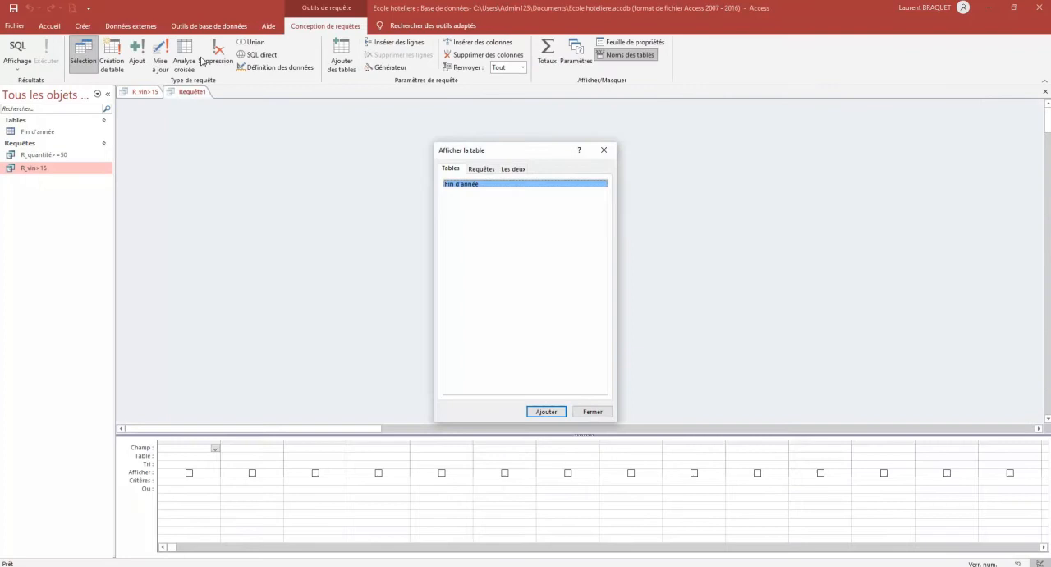
click(547, 412)
click(593, 412)
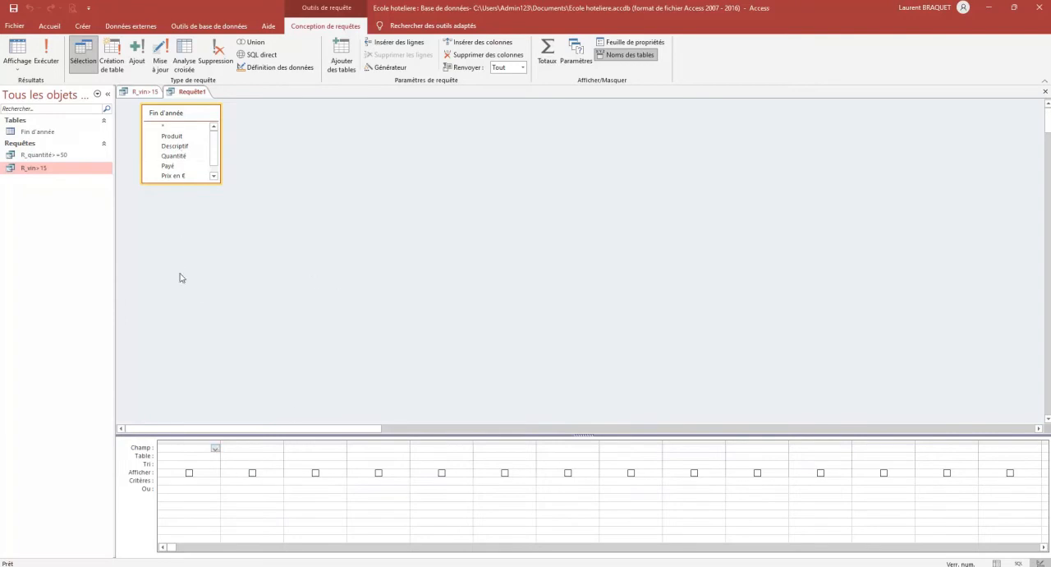
drag(219, 184, 238, 223)
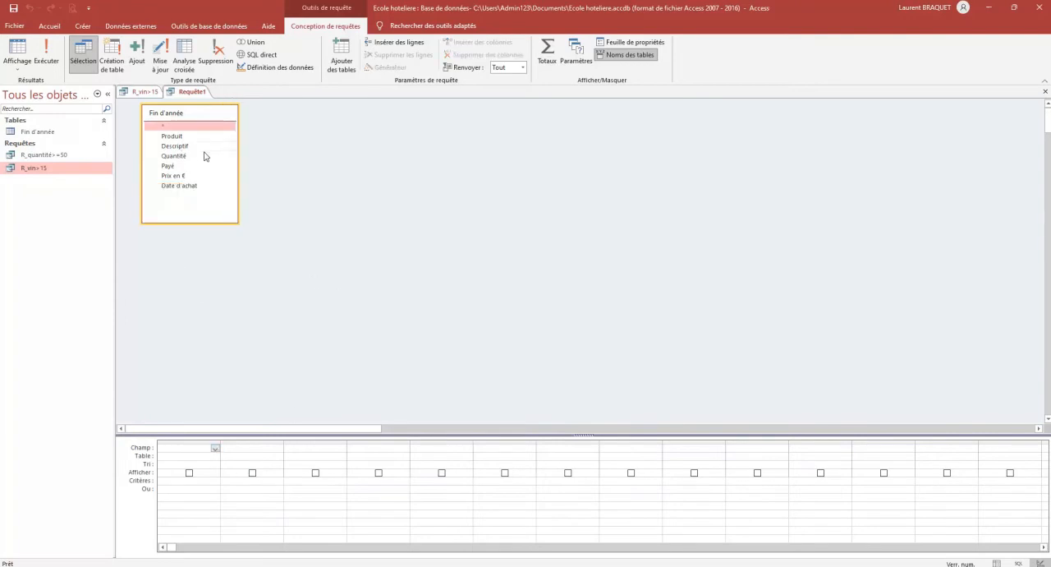
Add the fields Produit, Descriptif and Quantité to the new query's first three columns
double_click(176, 136)
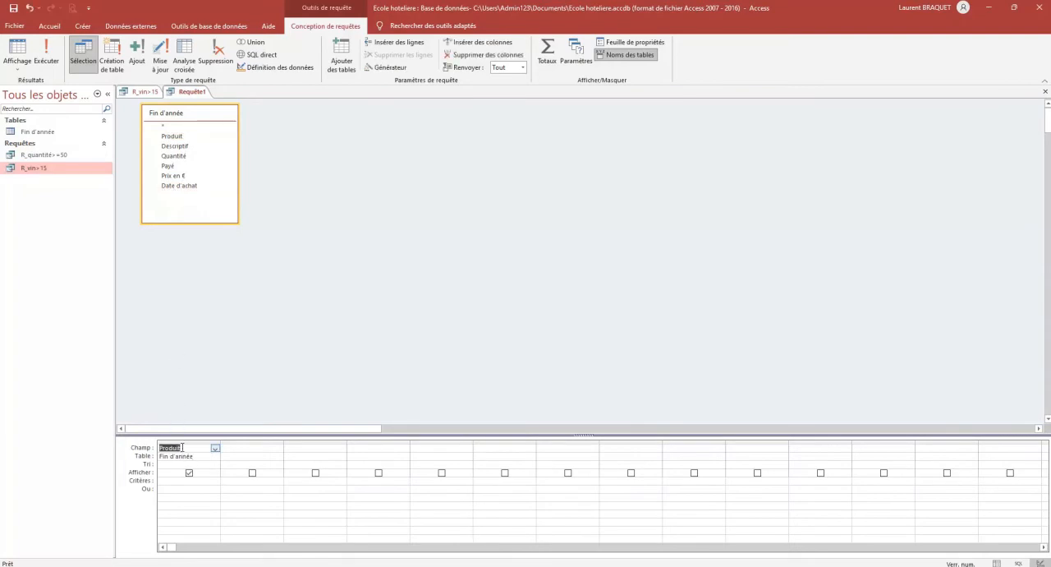
click(247, 447)
click(278, 447)
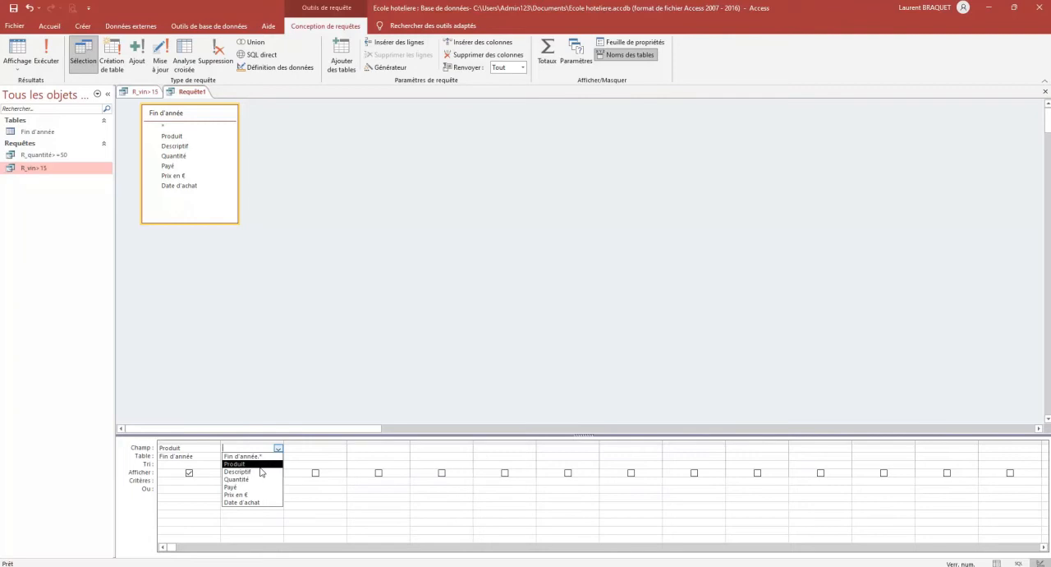
click(261, 472)
click(335, 449)
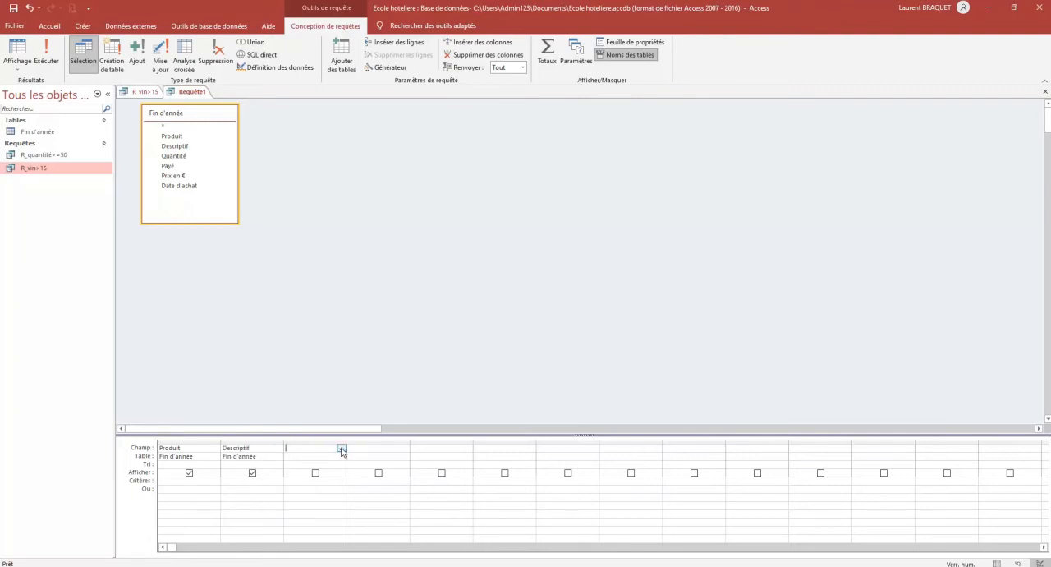
click(341, 450)
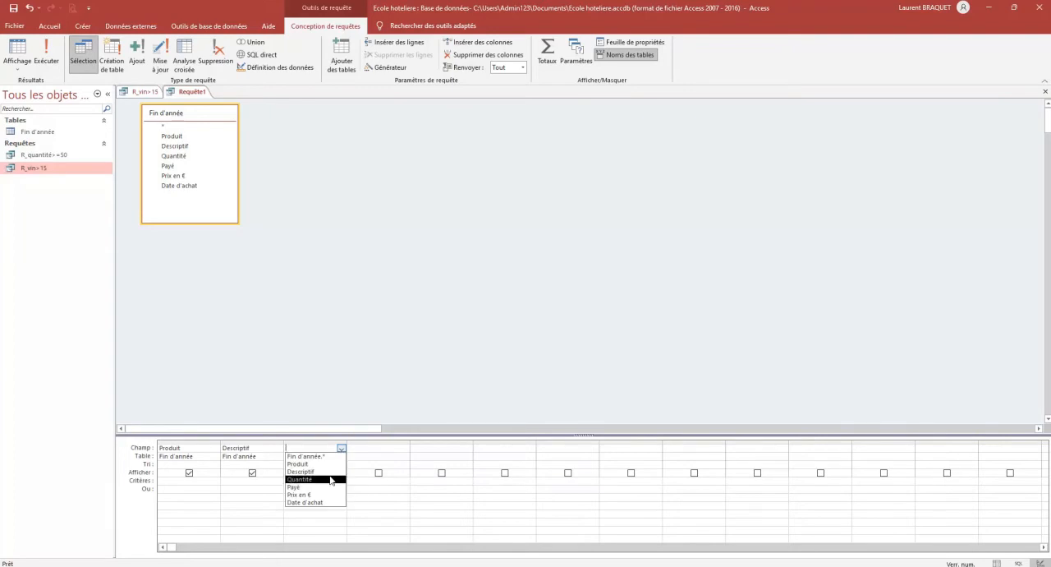
click(328, 477)
Add the fields Payé, Prix en € and Date d'achat to the query's next three columns
click(402, 449)
click(403, 448)
click(389, 487)
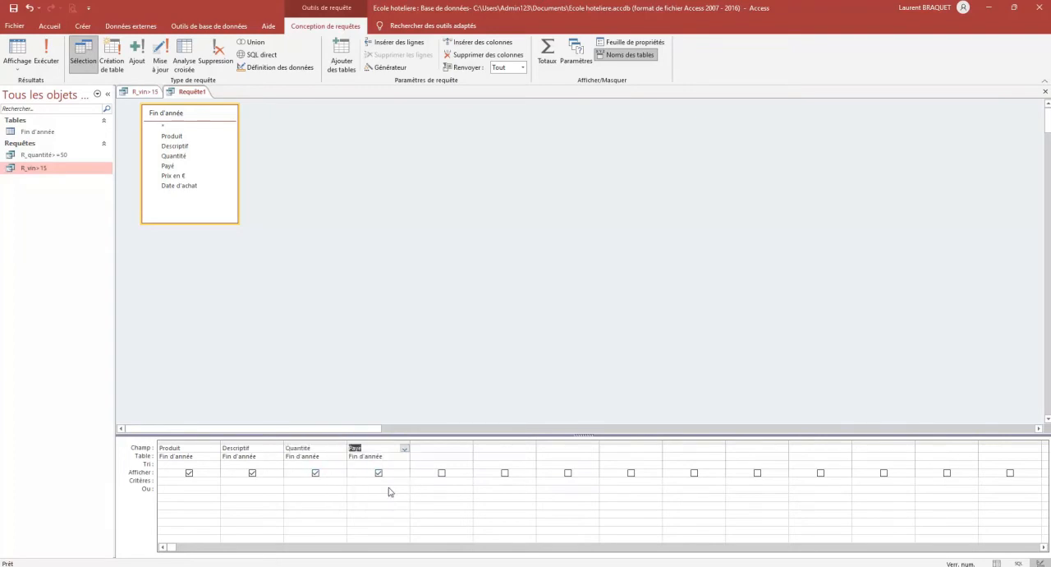
click(469, 450)
click(469, 450)
click(427, 495)
click(532, 450)
click(531, 451)
click(521, 503)
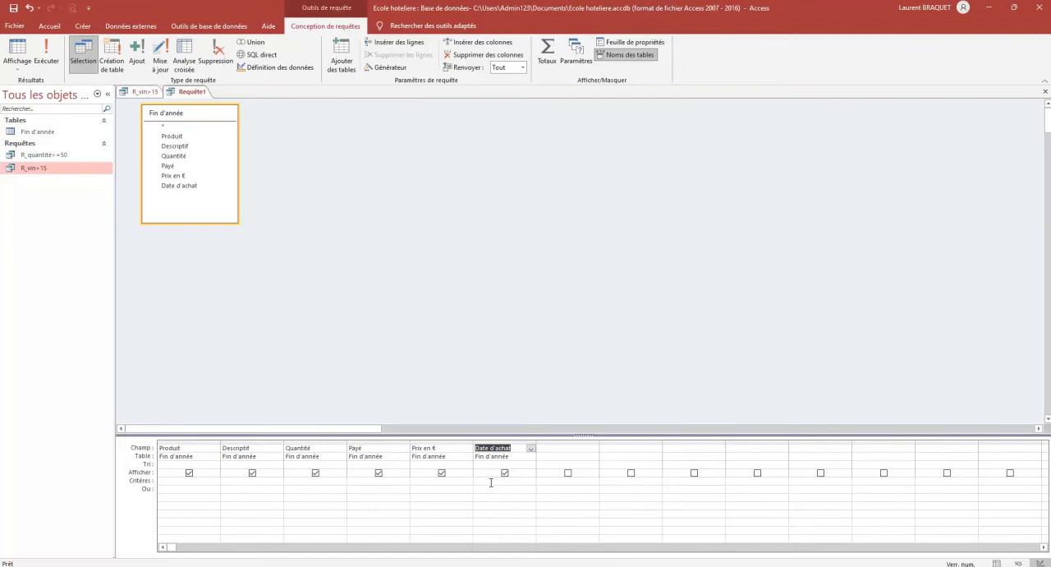
Set the Date d'achat criterion to 01/12/2021 Ou 02/12/2021 Ou 03/12/2021, widen its column, and run the query
click(490, 482)
text(0)
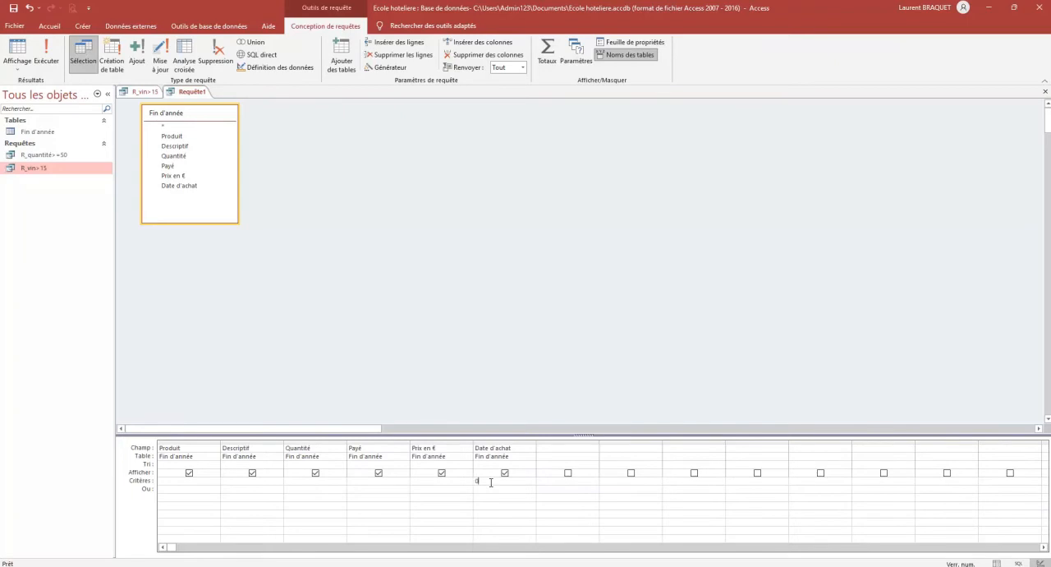
text(1/12/2021)
text(ou 02/12/2021 ou 03/12/2021)
click(455, 481)
drag(537, 443, 629, 443)
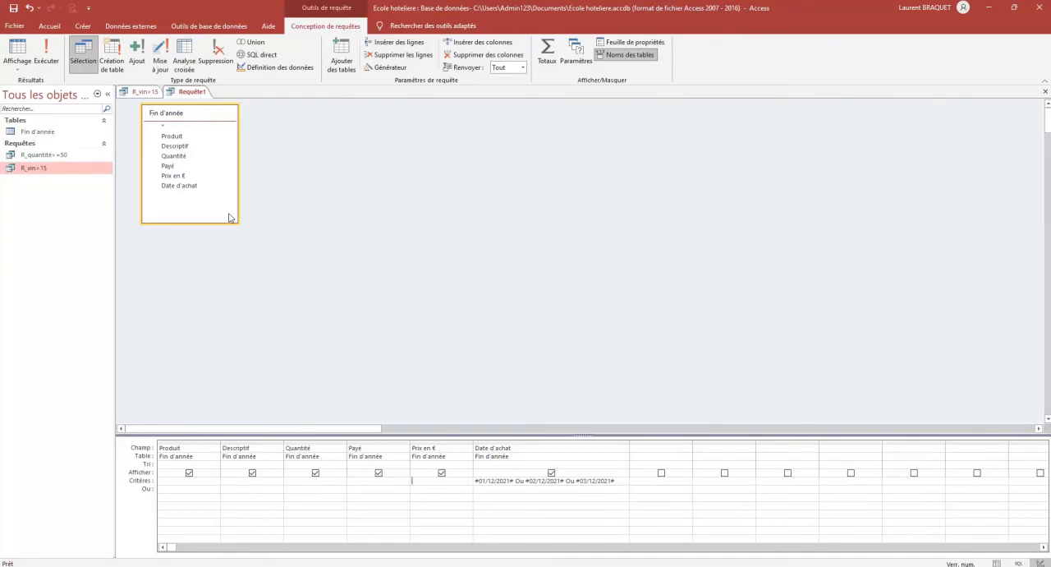
click(46, 51)
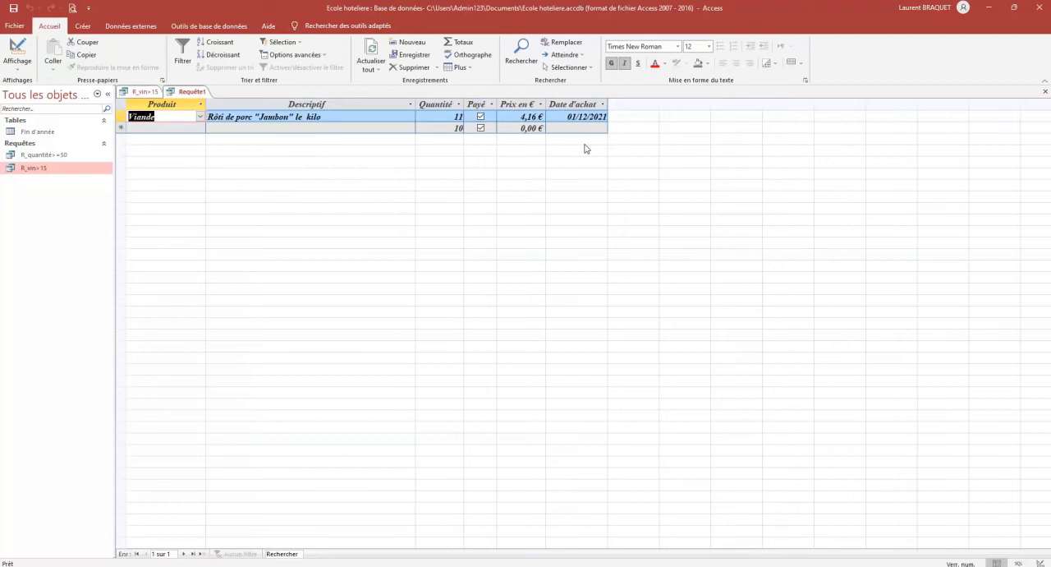
Close the R_vin>15 query and open the Fin d'année table to check the purchase dates against the new query
click(141, 91)
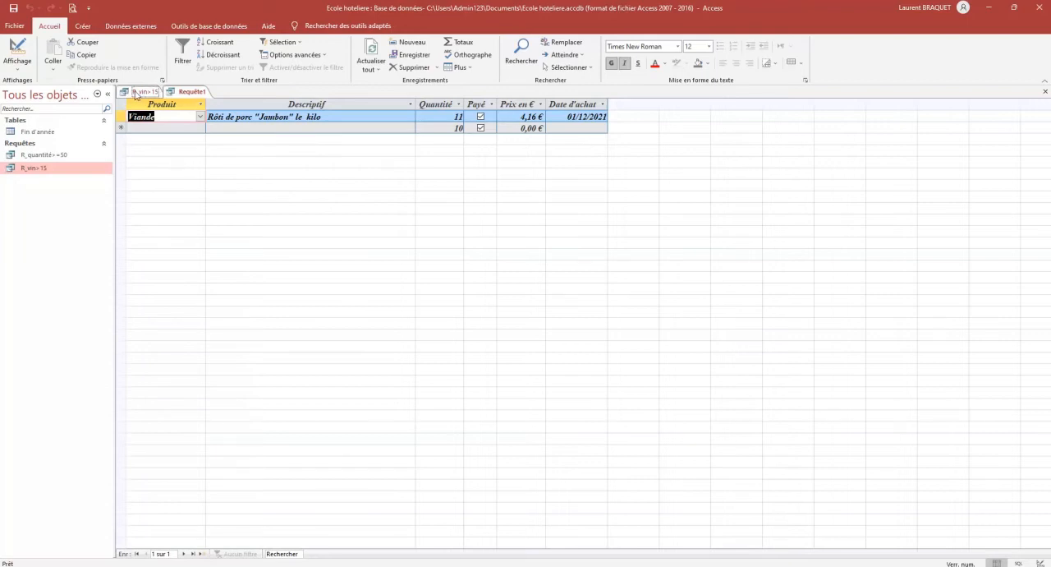
click(1046, 92)
double_click(32, 133)
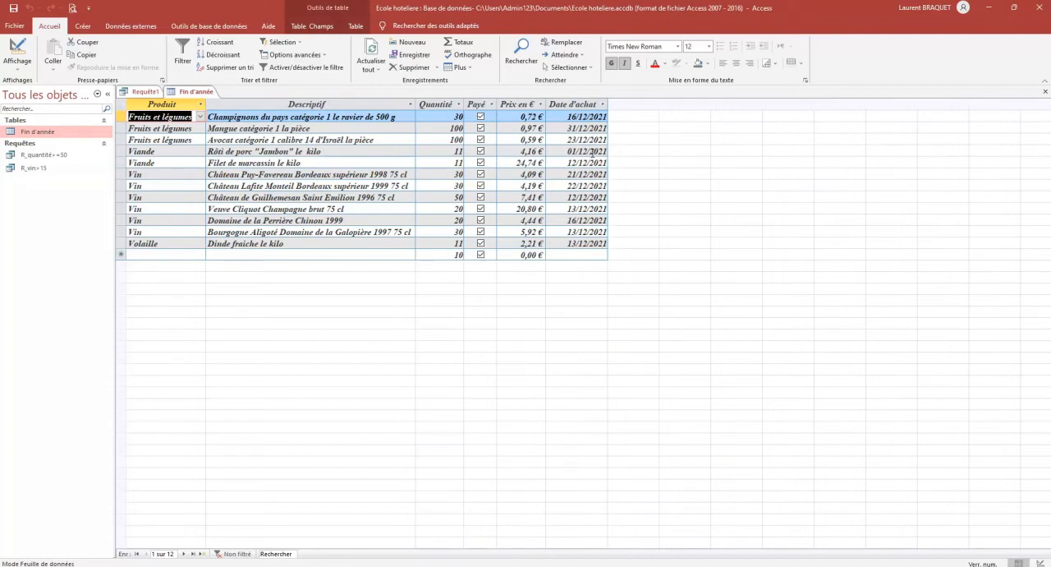
Save the date query as R_123 12 2021, then close it and the Fin d'année table
click(145, 93)
right_click(142, 96)
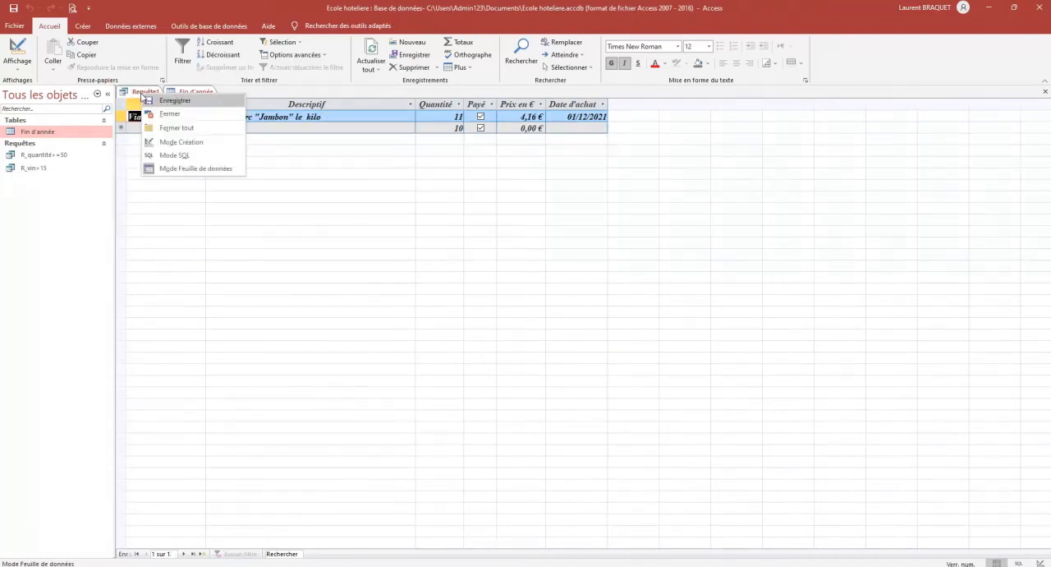
click(173, 101)
text(R)
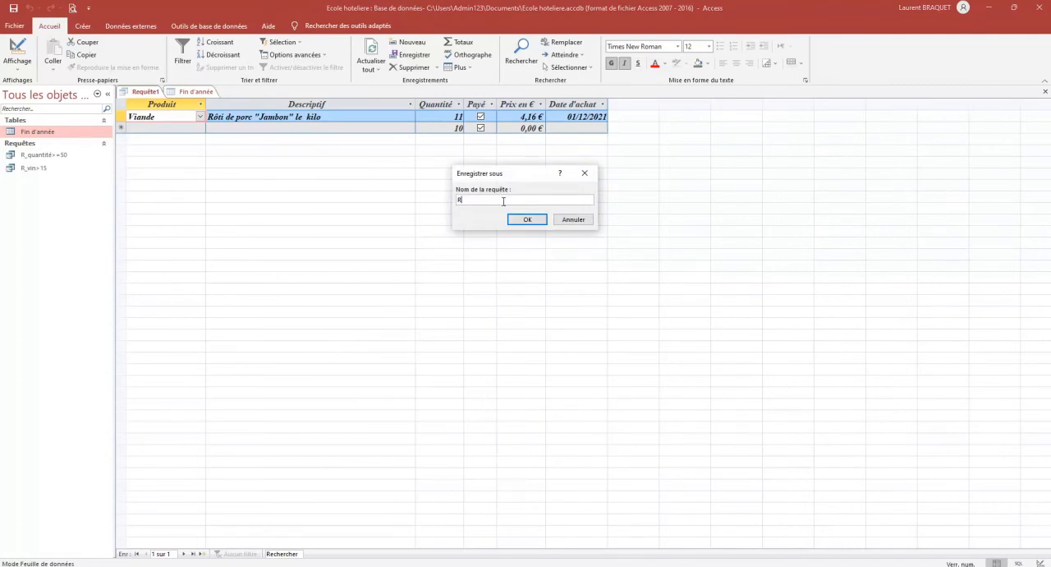
text(_123 12 2021)
click(528, 219)
click(1045, 91)
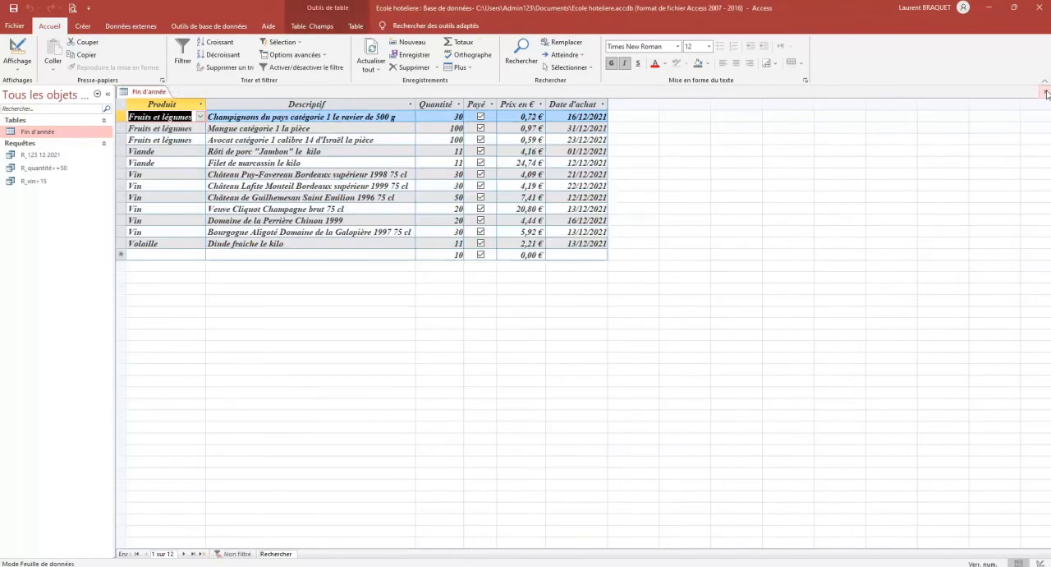
click(1046, 91)
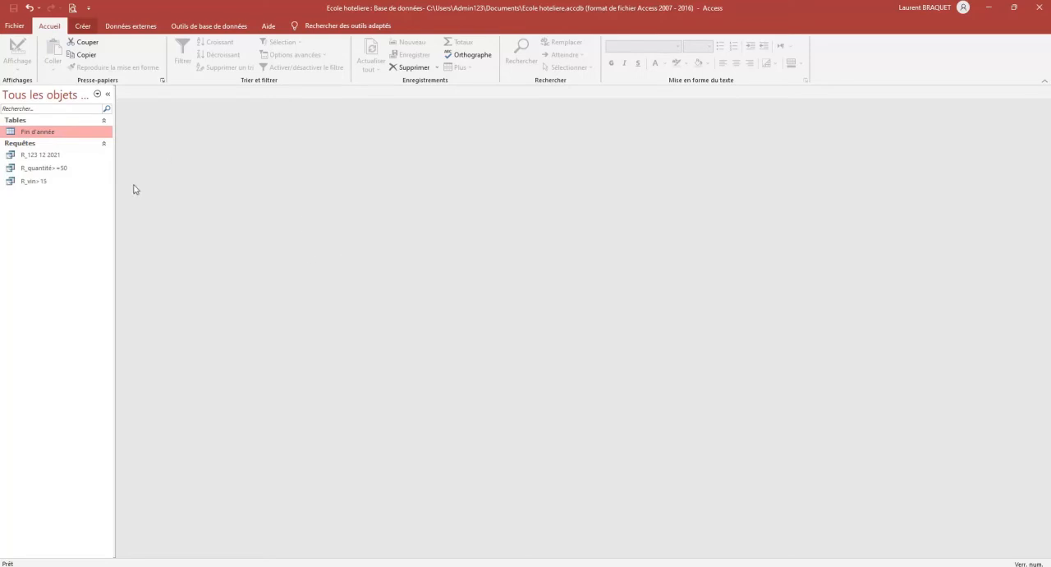
Create a new query in design view from the Fin d'année table and add the Produit field to its first column
click(84, 30)
click(202, 57)
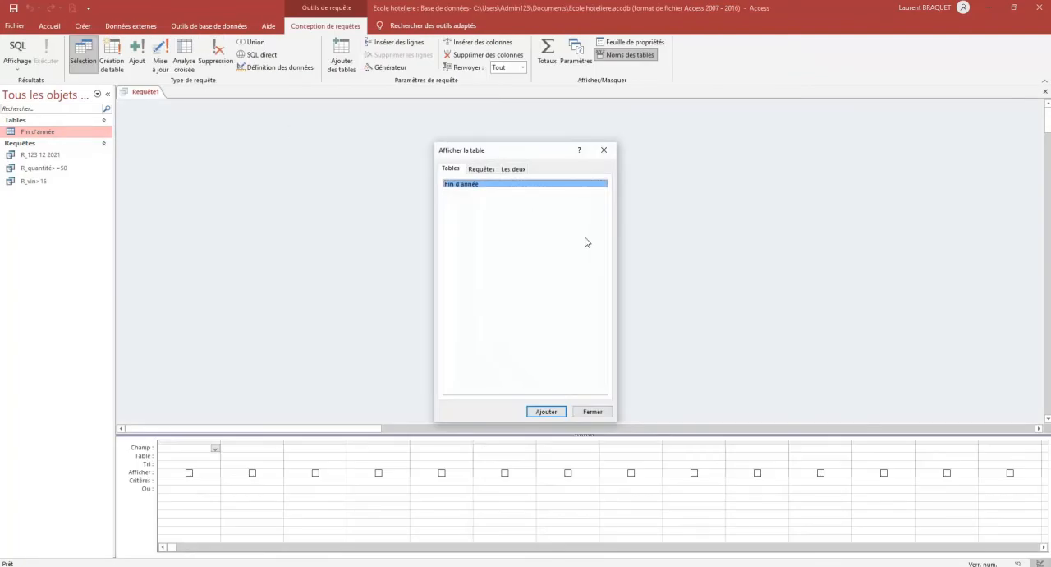
click(549, 411)
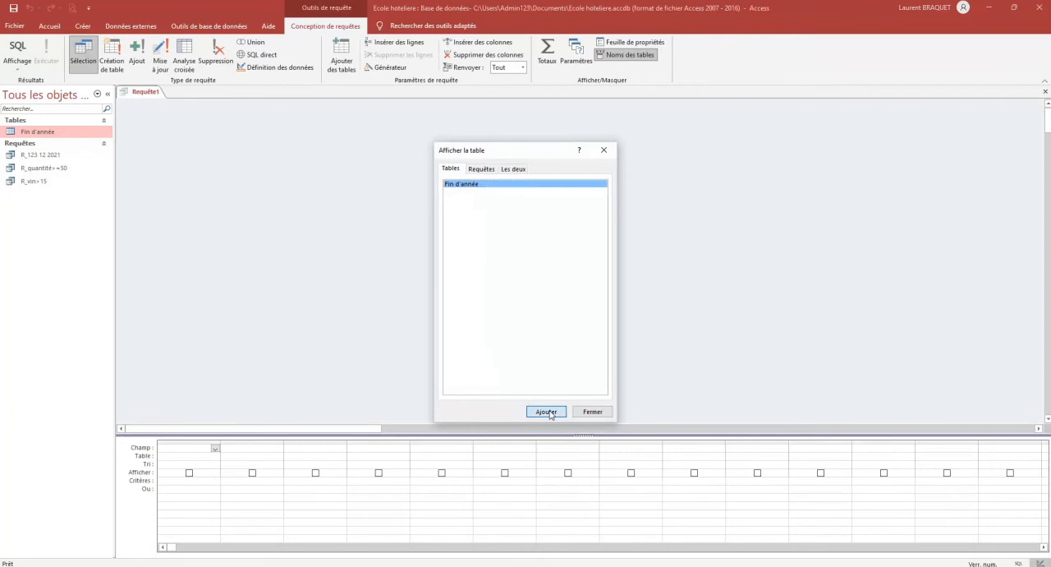
click(594, 411)
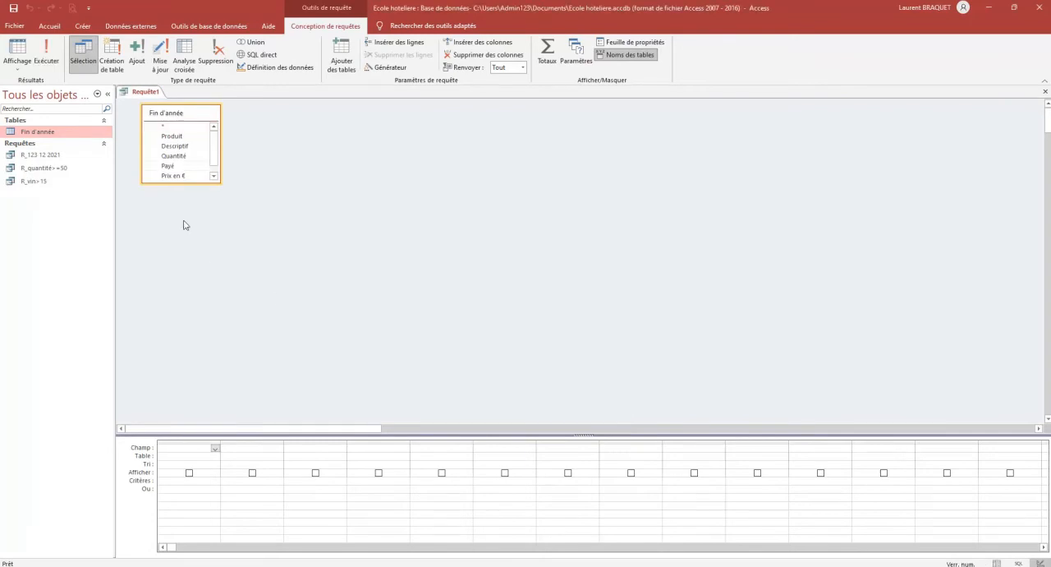
double_click(170, 137)
click(215, 449)
click(215, 448)
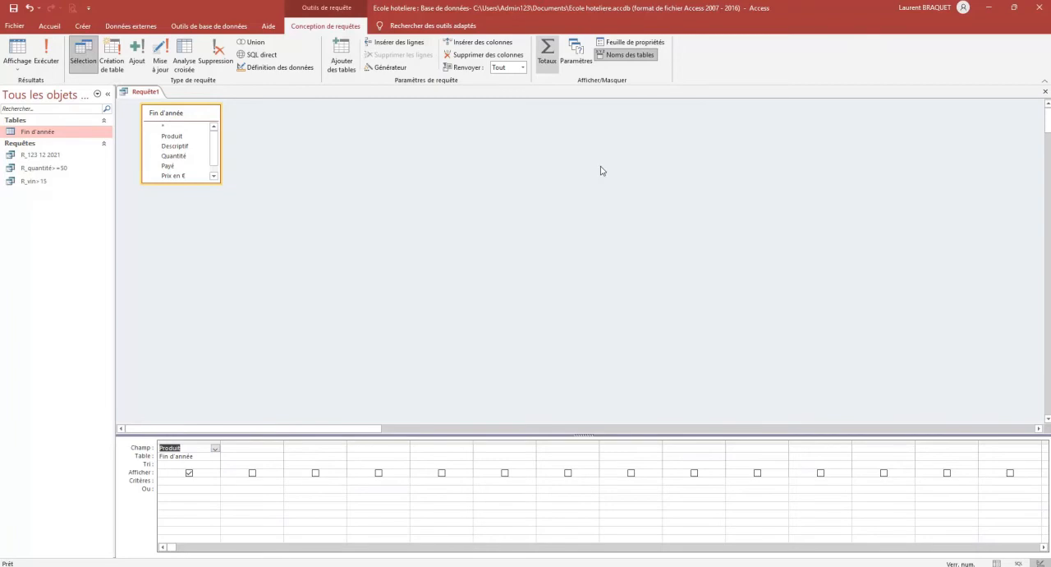
Add the totals (Opération) row to the query grid and open the list of operations for the Produit column
click(553, 62)
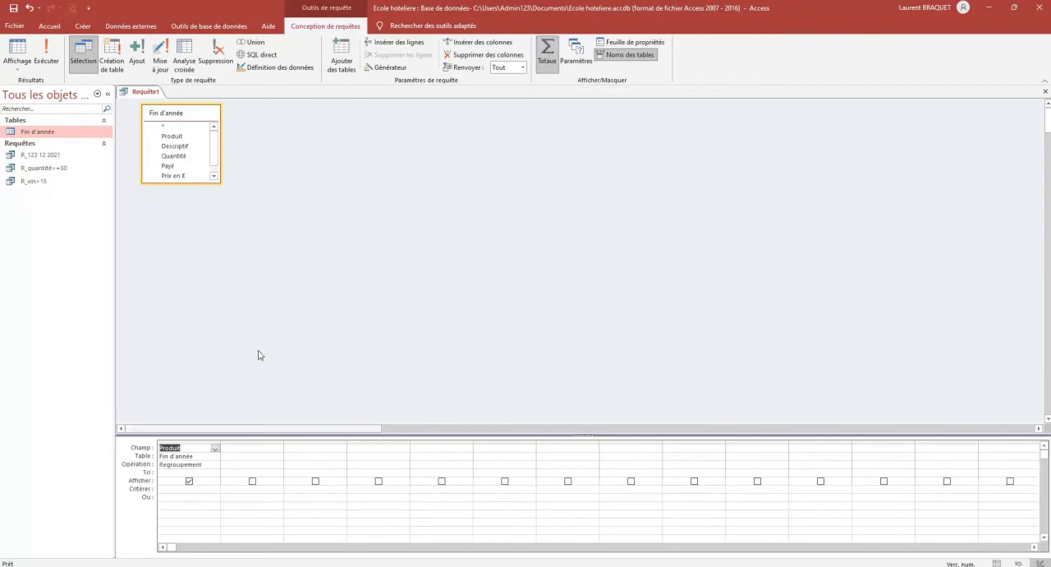
click(205, 465)
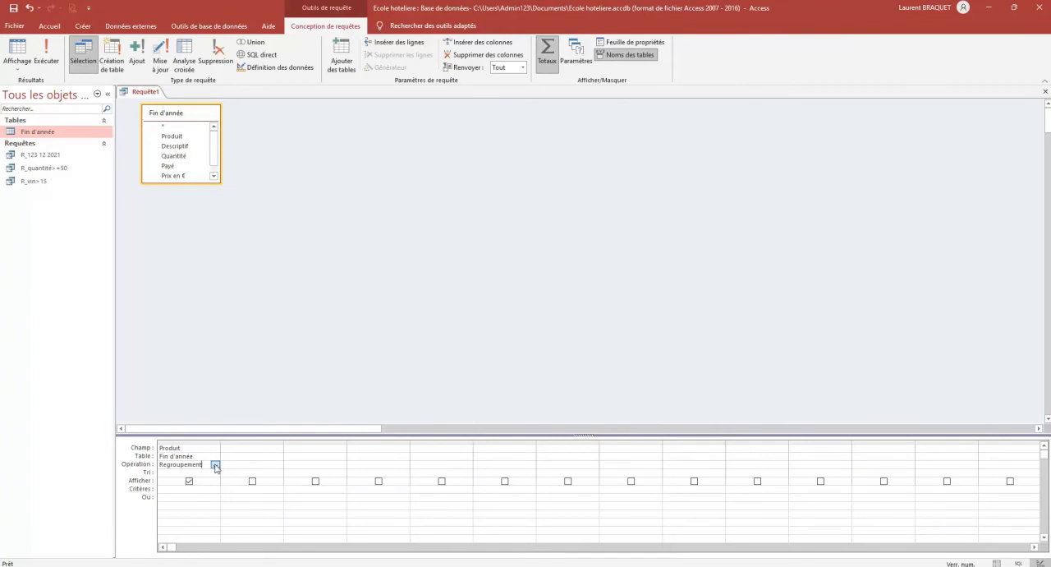
click(216, 465)
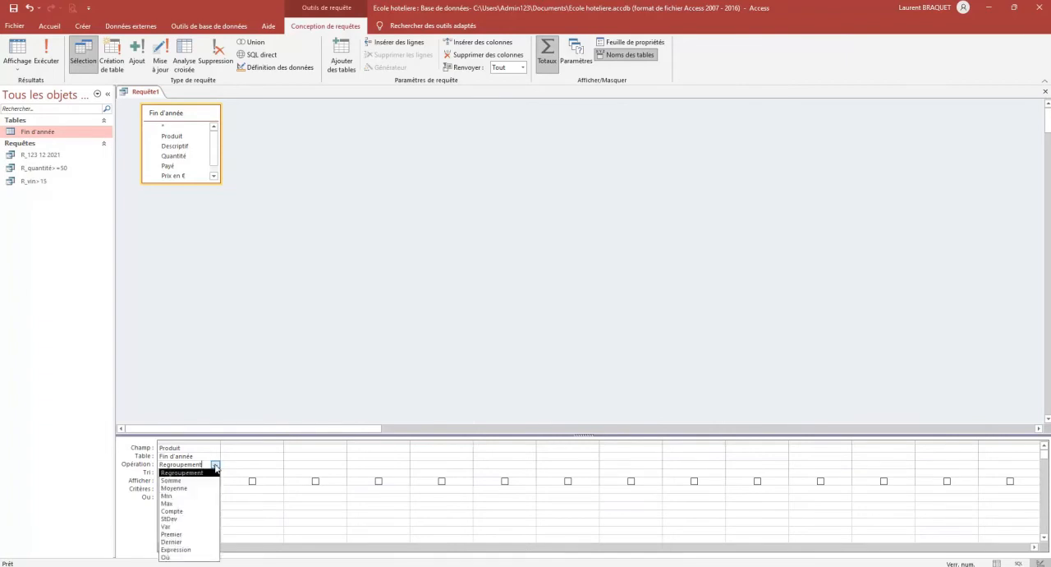
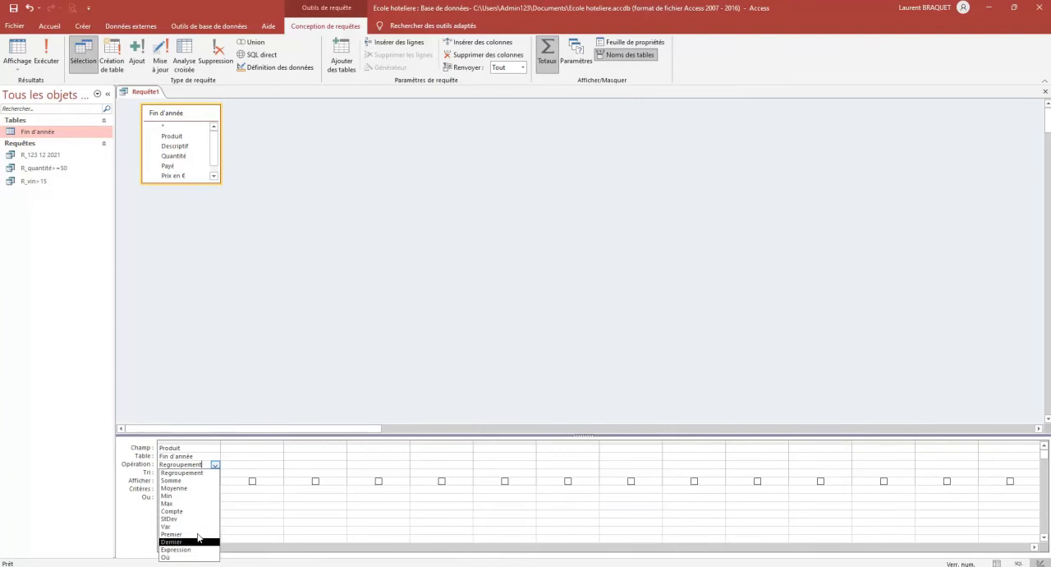
Count the Produit entries with the Compte operation, run the query, and check the result against the Fin d'année table
click(197, 512)
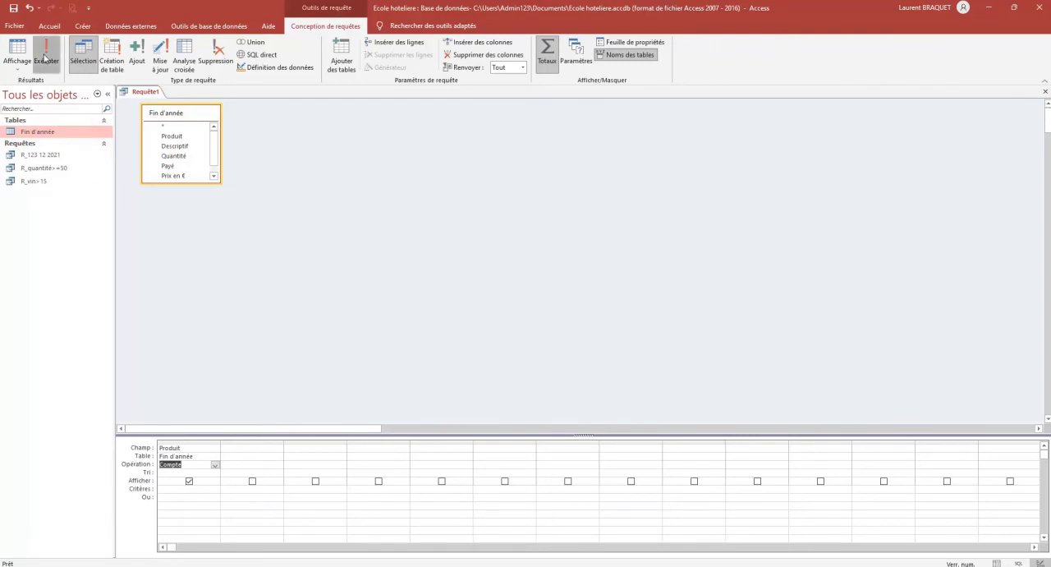
click(45, 59)
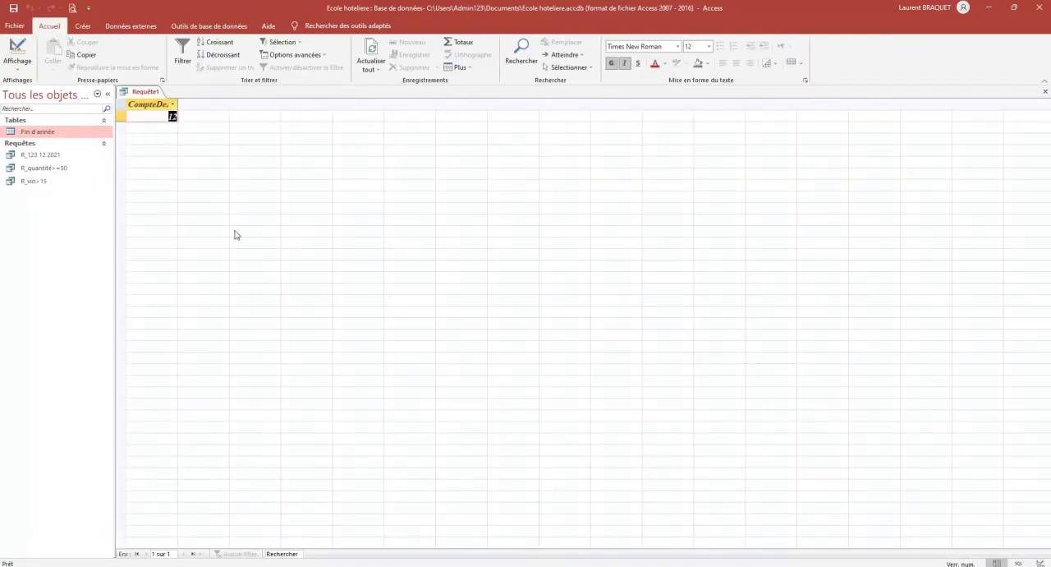
double_click(45, 133)
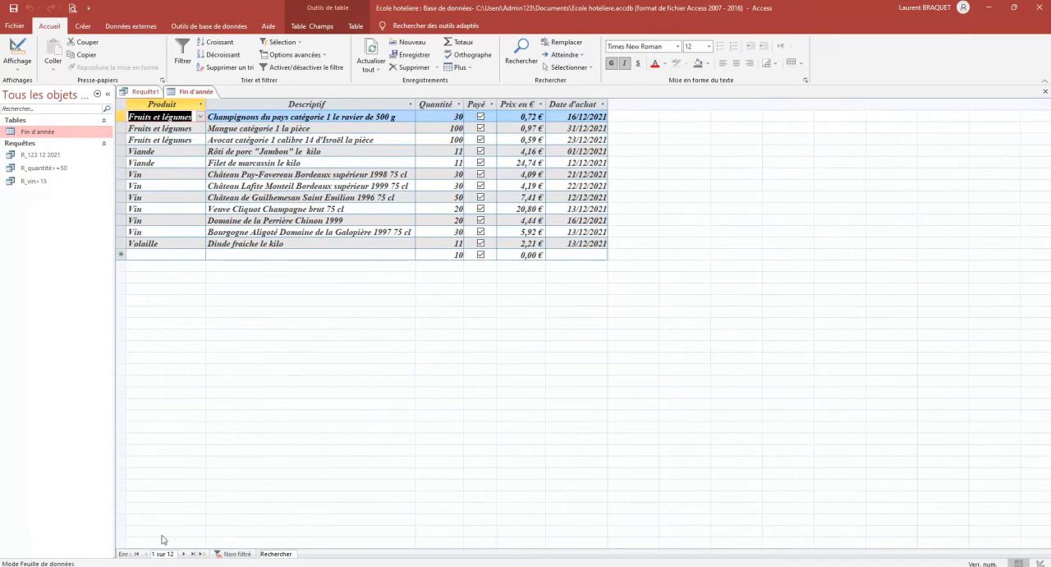
click(1046, 91)
Save the count query as R nombre d'articles and close it
right_click(141, 92)
click(156, 93)
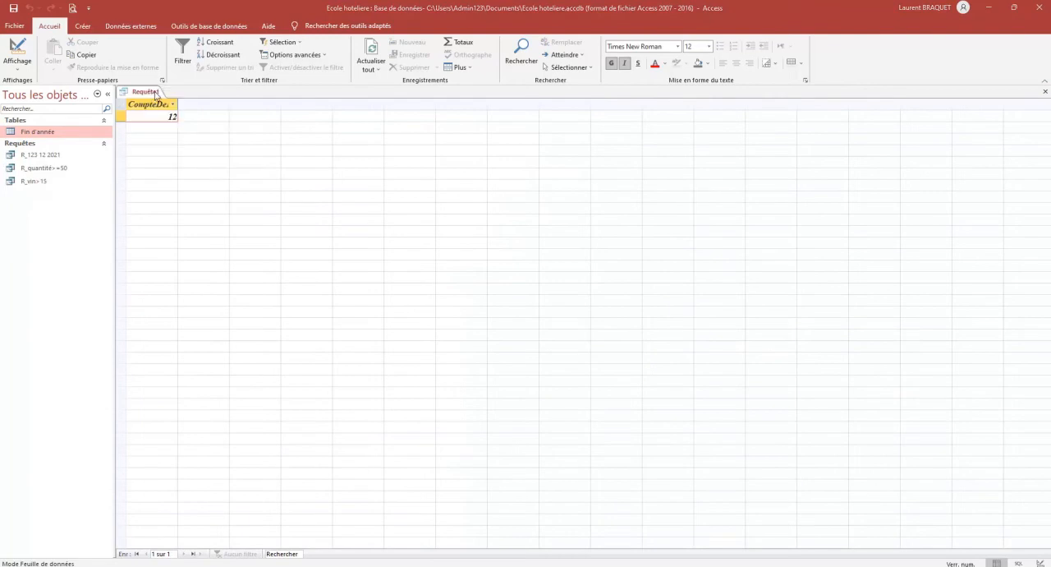
text(R)
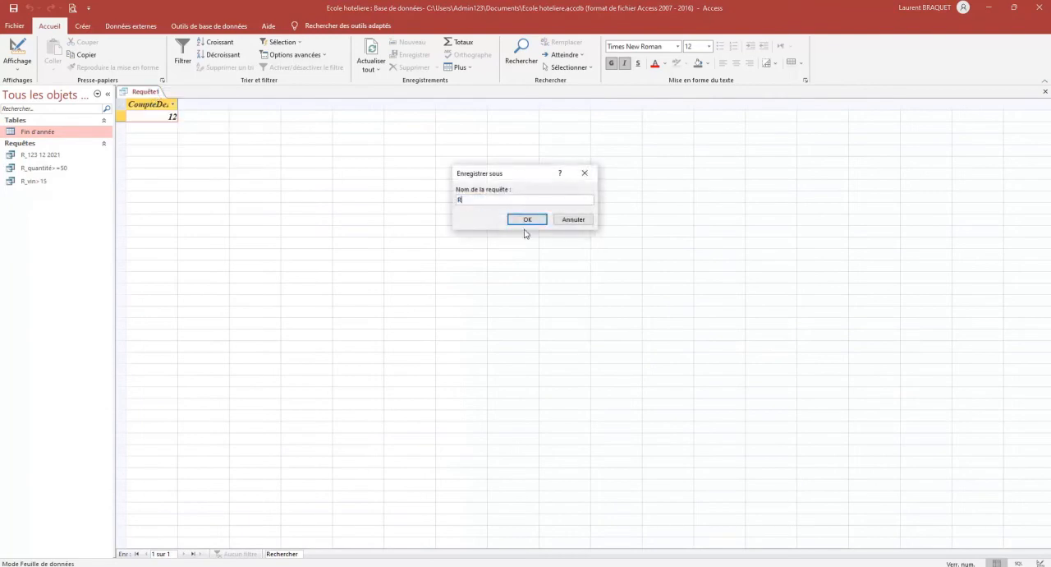
text( nombre d'articles)
click(526, 219)
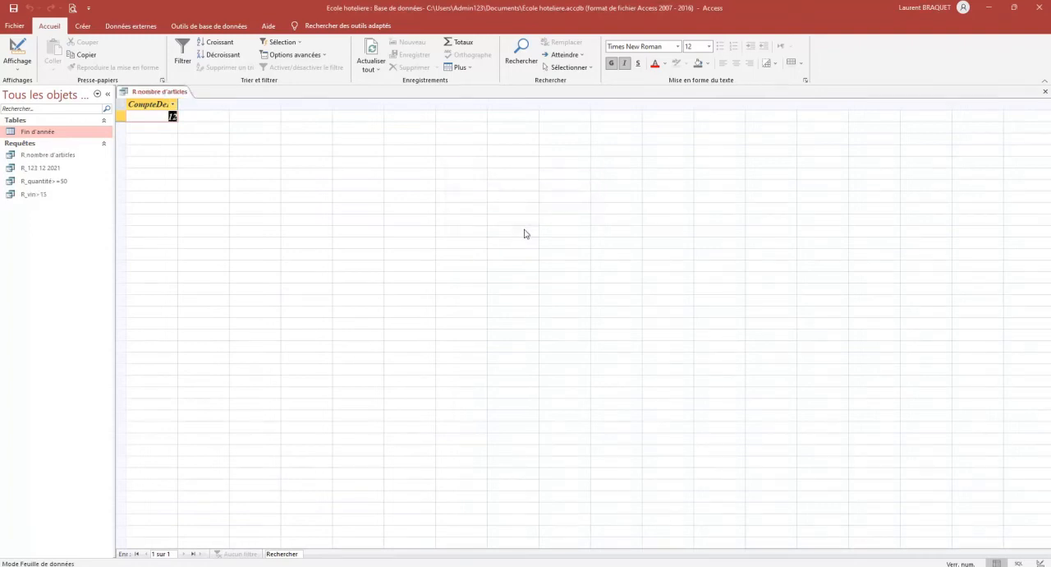
click(1046, 91)
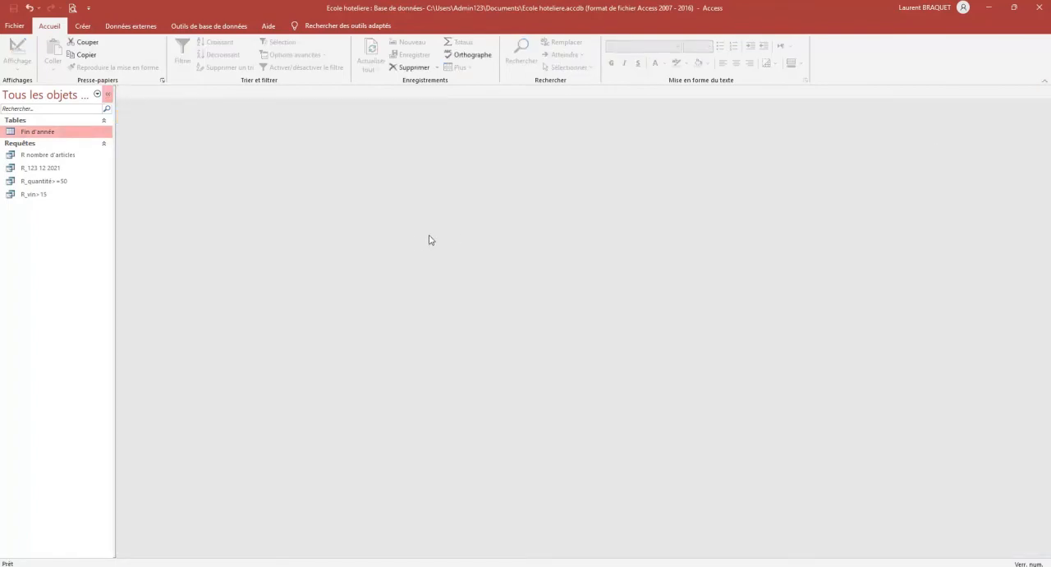
Create a new query in design view from the Fin d'année table, with Produit as its first field
click(83, 25)
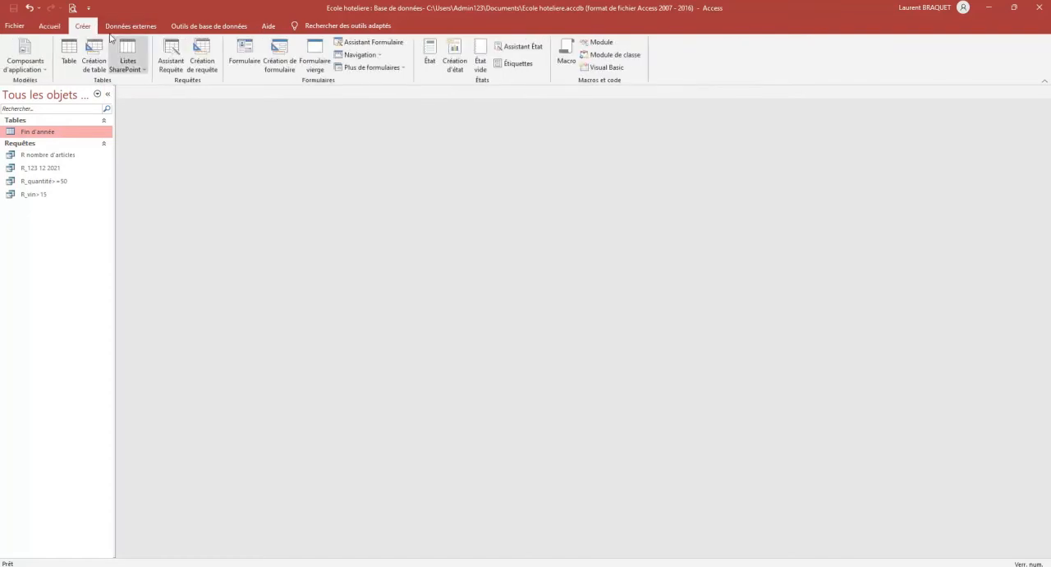
click(210, 64)
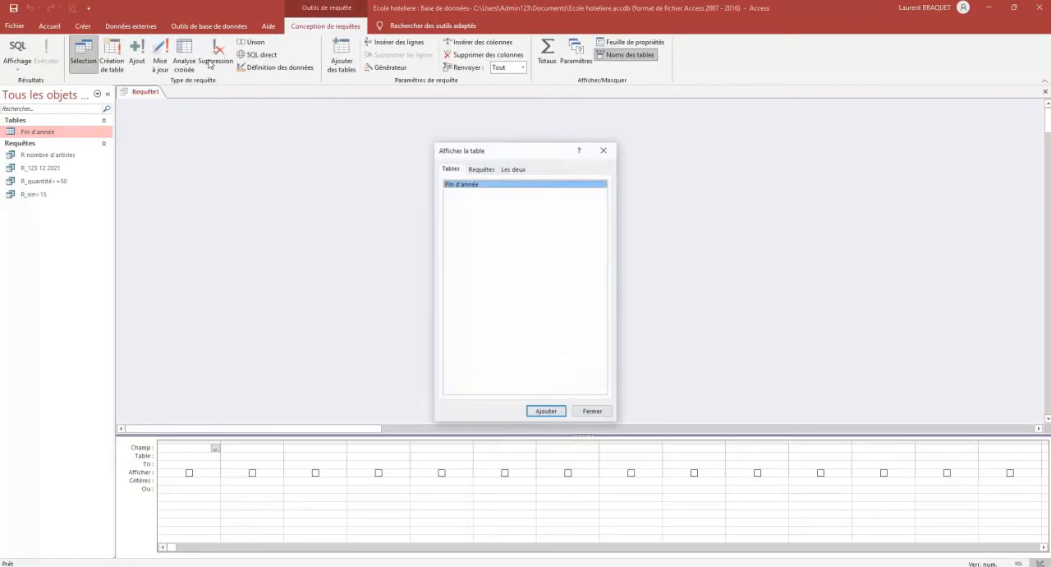
click(547, 412)
click(592, 411)
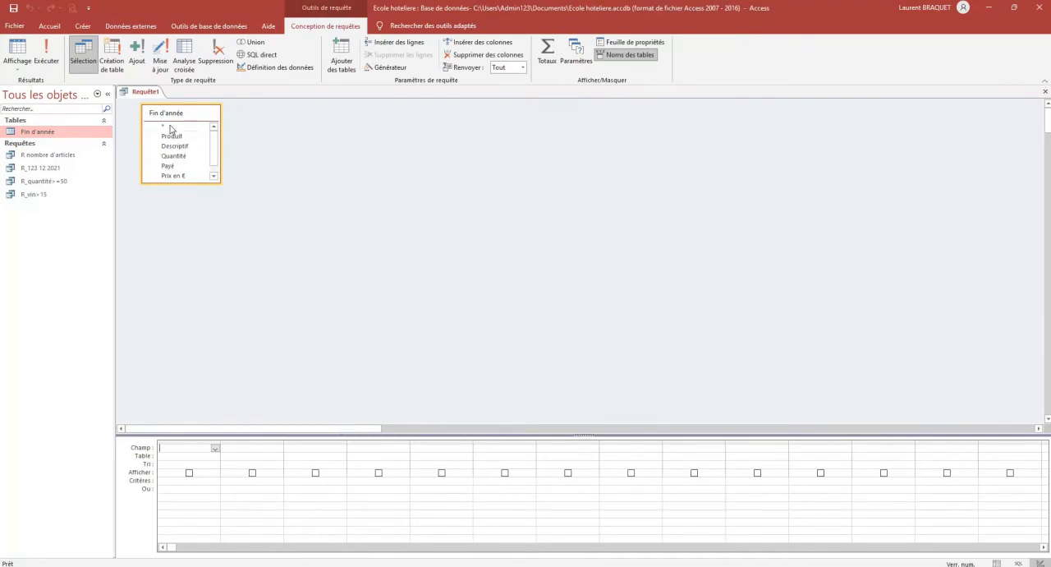
drag(170, 127, 195, 448)
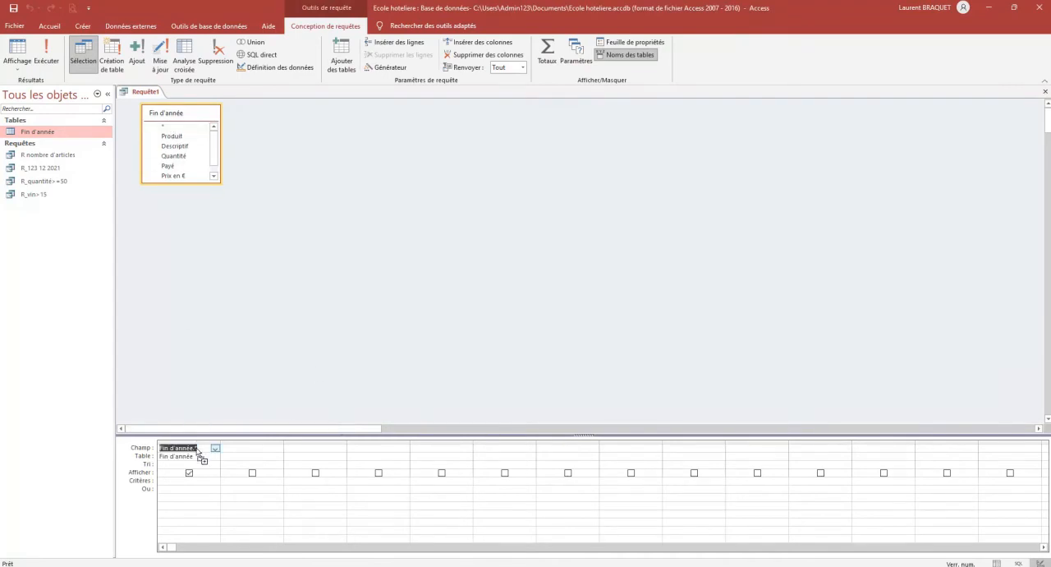
click(214, 449)
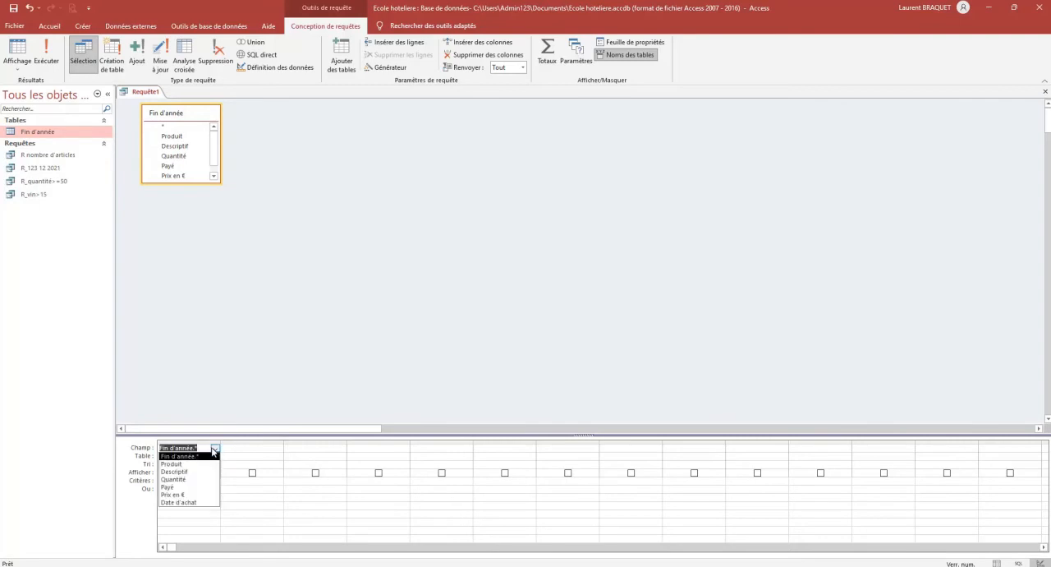
click(204, 463)
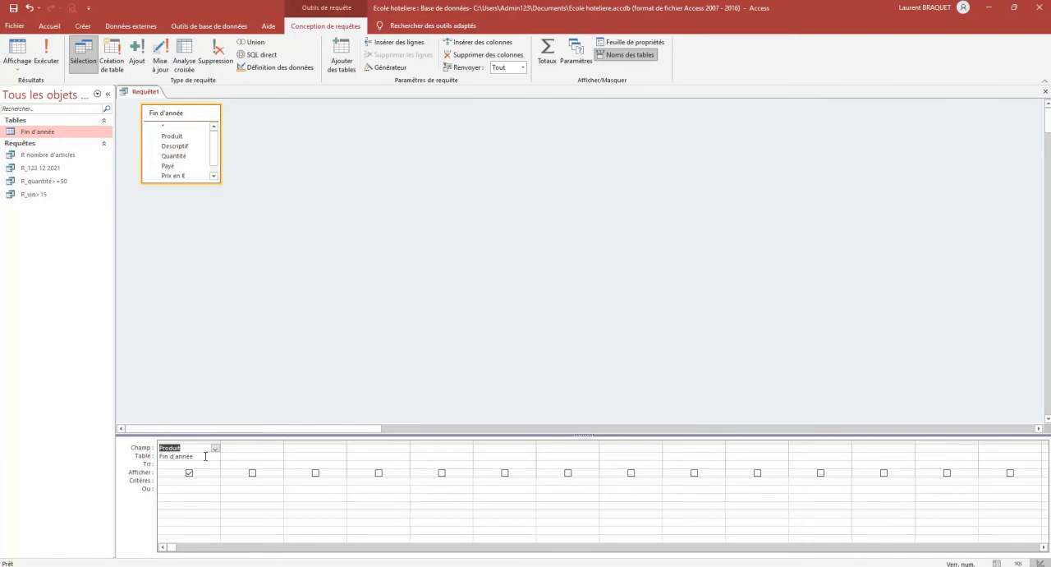
Add the Descriptif and Quantité fields to the second and third columns of the query grid
click(254, 449)
click(278, 449)
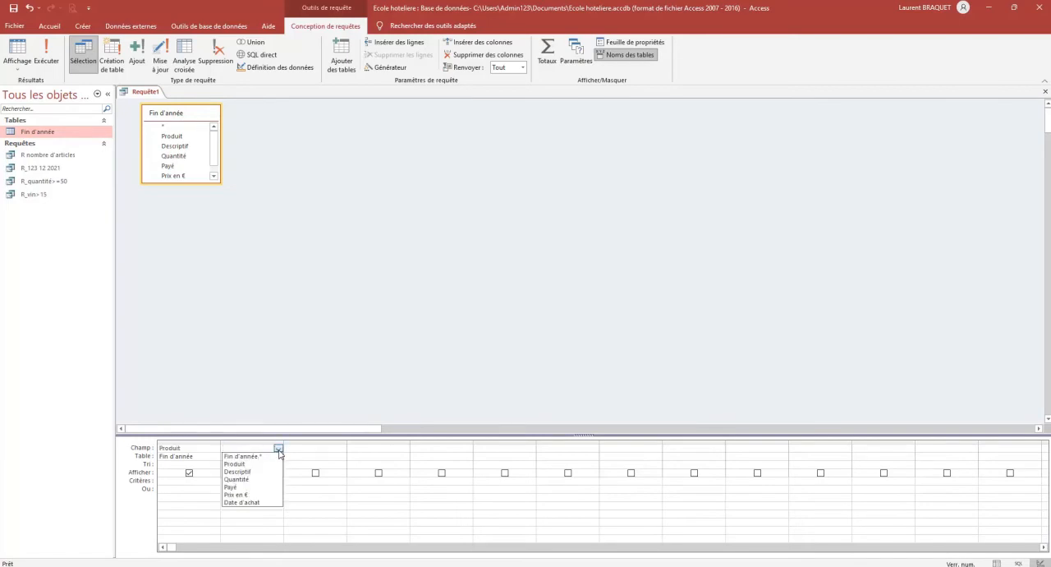
click(272, 472)
click(317, 448)
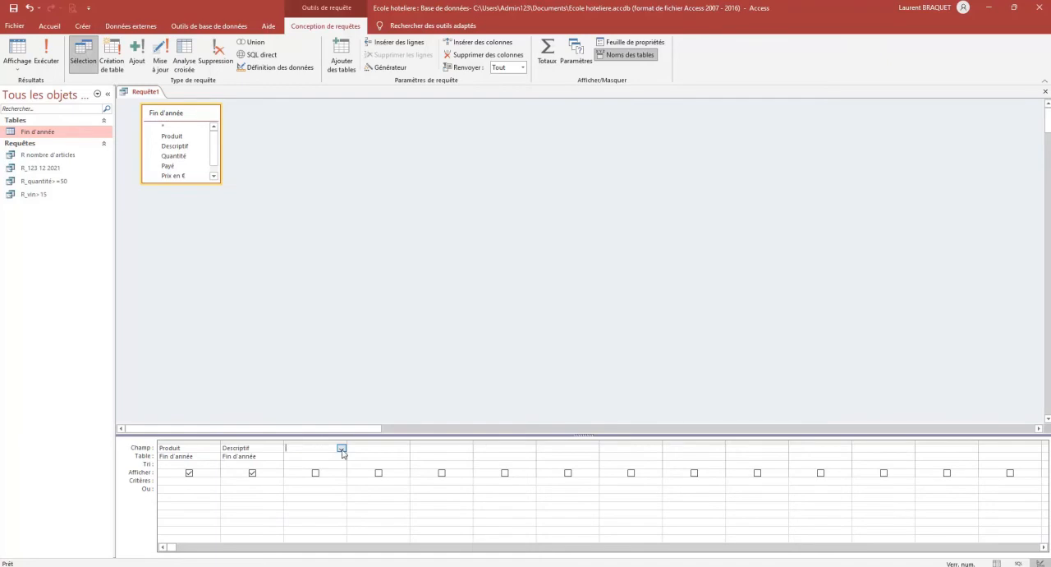
click(342, 448)
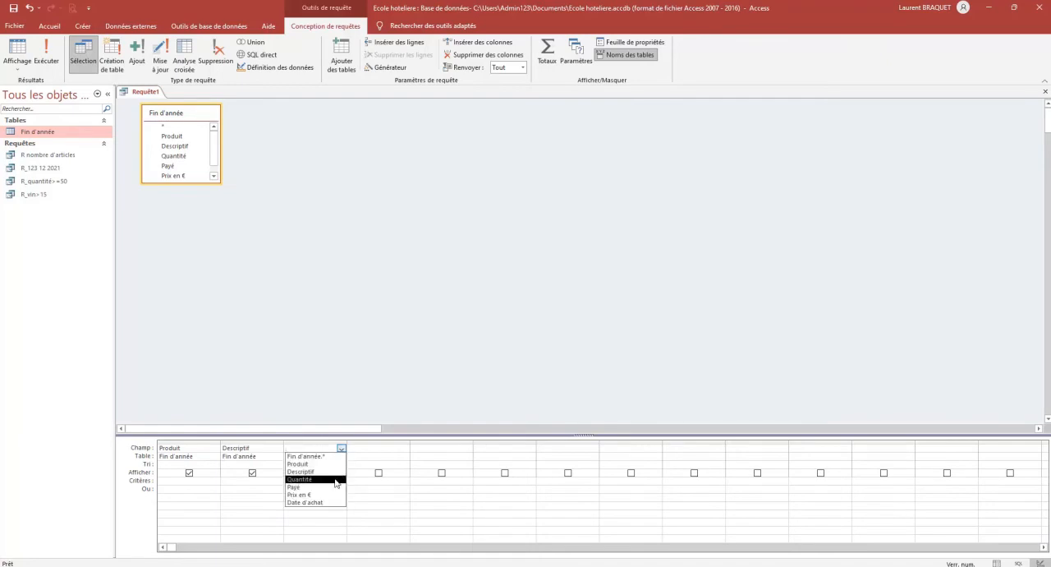
click(335, 480)
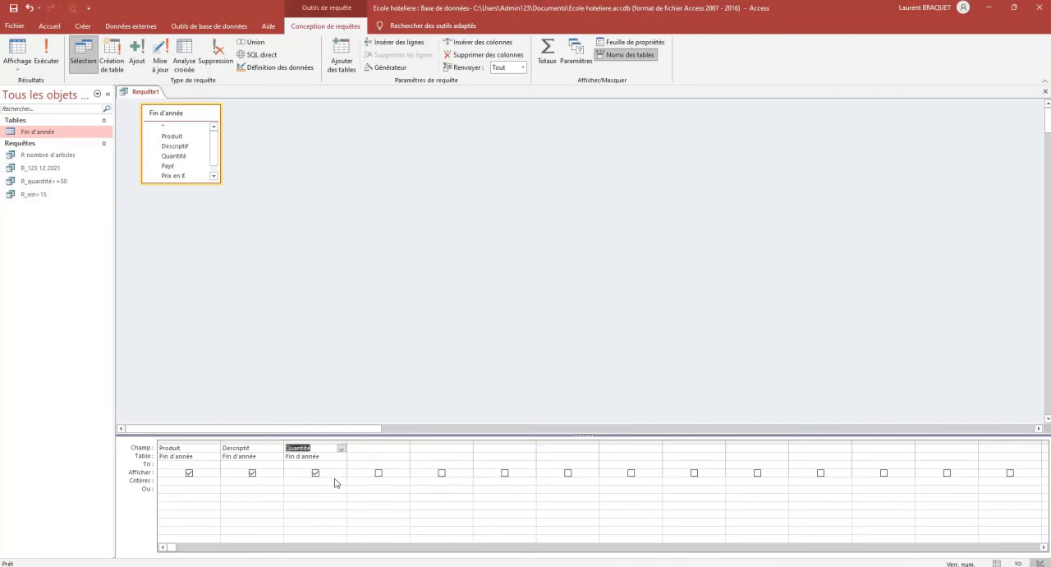
Add the Payé, Prix en € and Date d'achat fields to the next three columns of the query grid
click(383, 449)
click(404, 447)
click(356, 487)
click(434, 449)
click(467, 449)
click(462, 495)
click(493, 449)
click(532, 450)
click(531, 502)
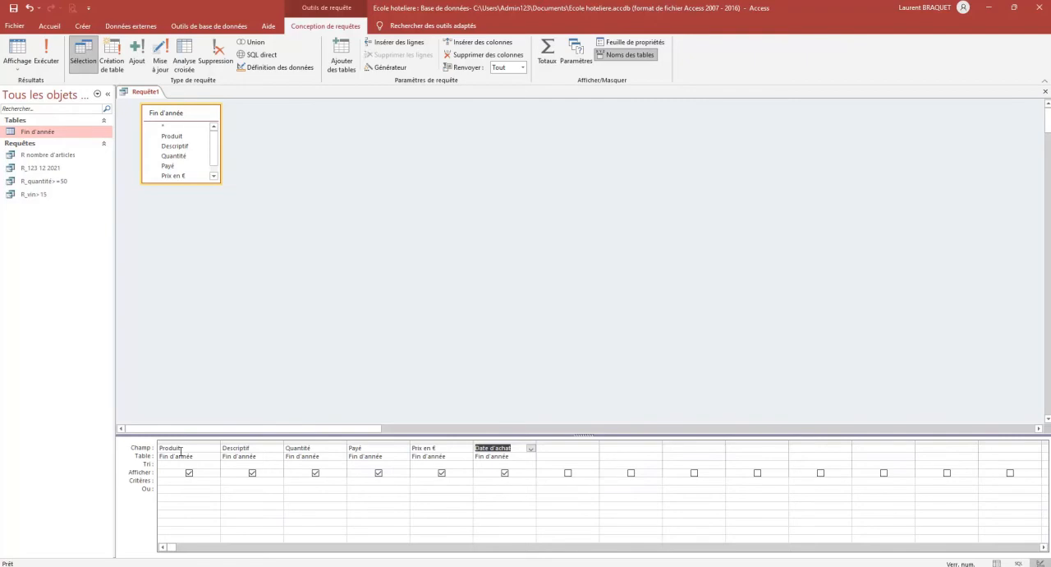
Run the query with the criterion volaille on Produit and check the result against the Fin d'année table
click(177, 483)
text(volaille)
key(Tab)
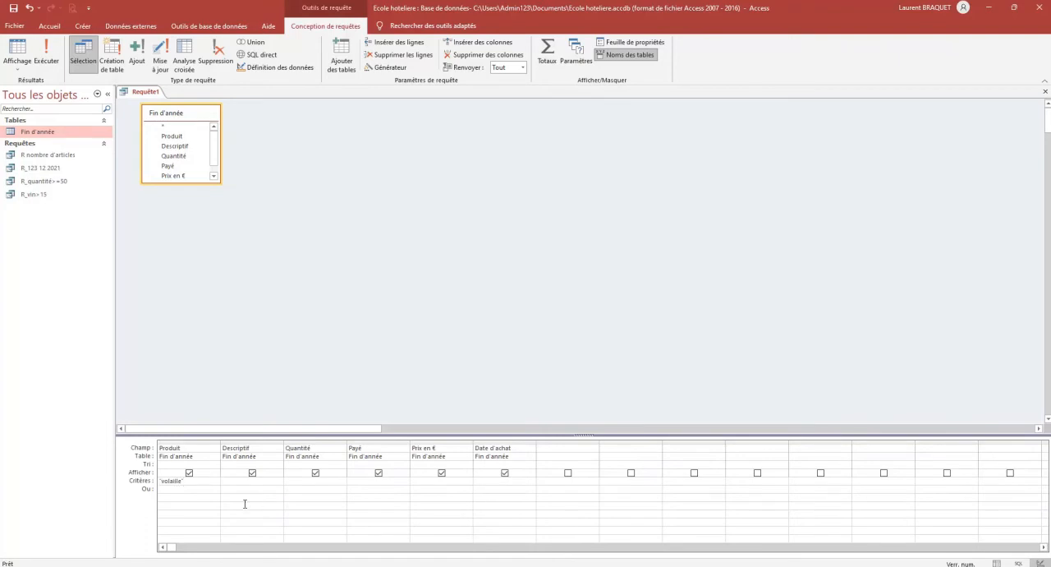
click(46, 56)
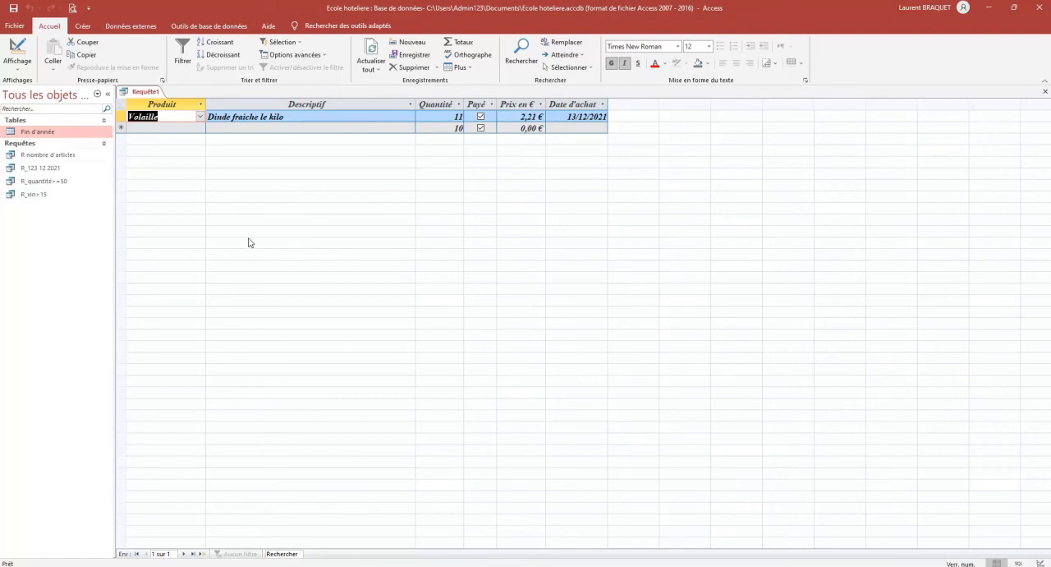
double_click(35, 132)
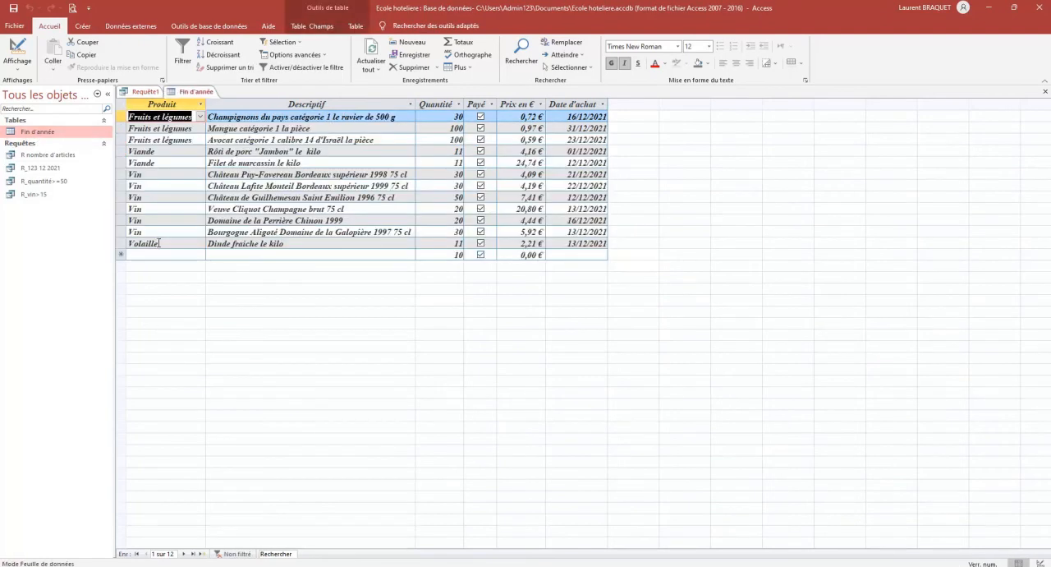
click(1046, 91)
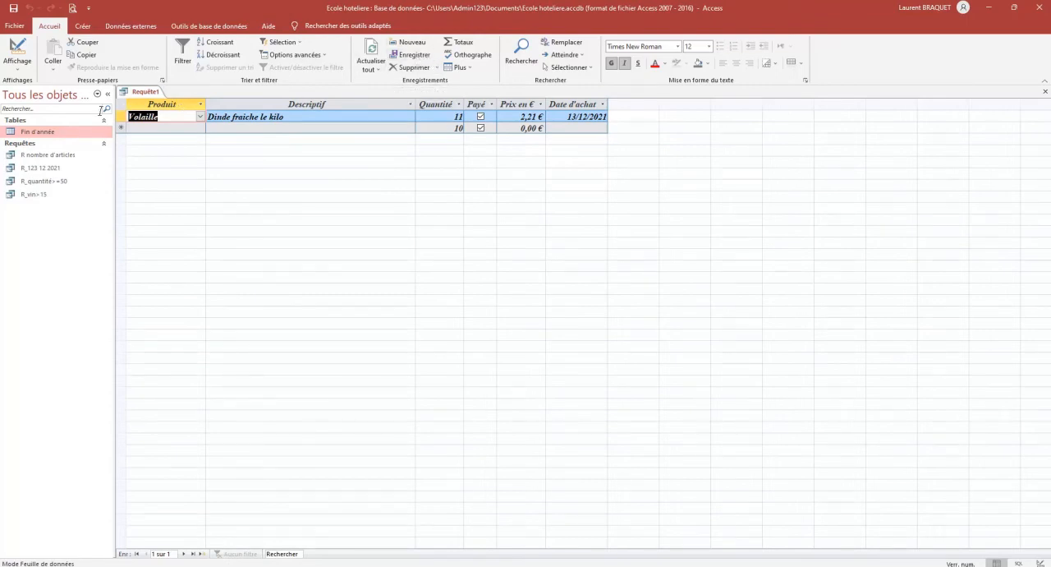
Save the poultry query under the name R volaill
right_click(163, 105)
click(143, 107)
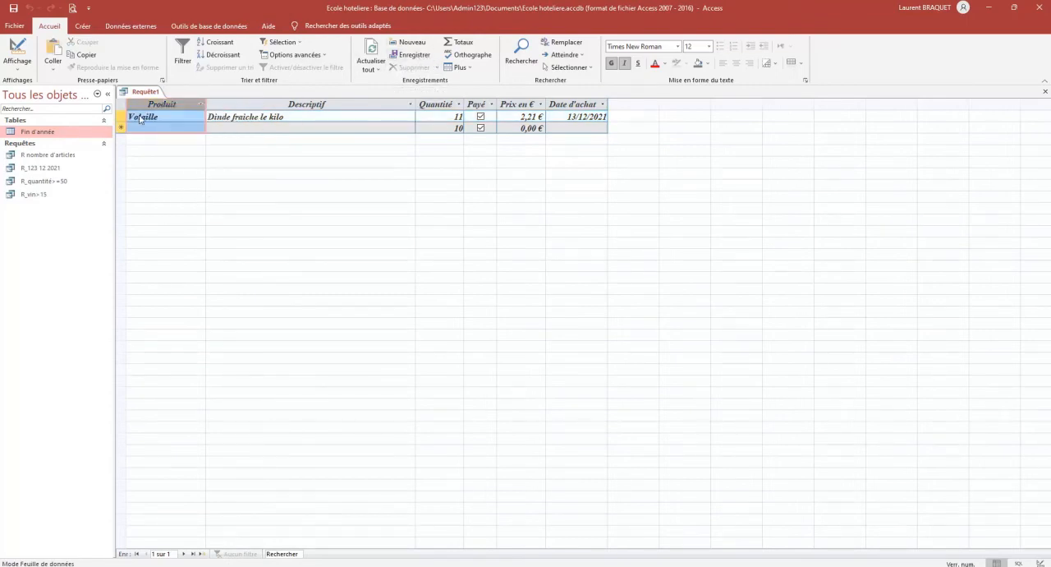
right_click(140, 105)
click(140, 105)
right_click(141, 93)
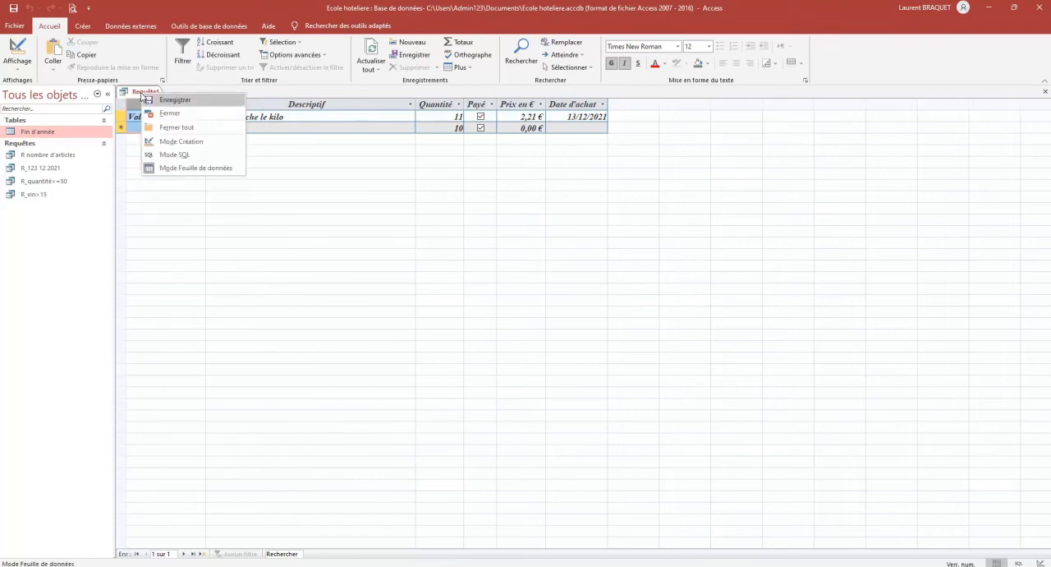
click(169, 99)
text(R volaill)
click(529, 221)
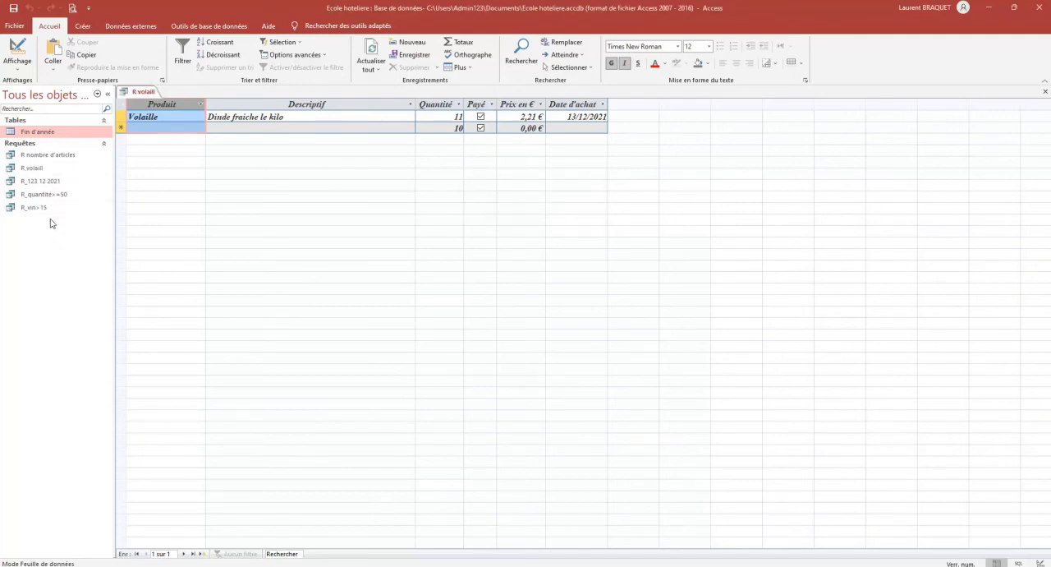
Try to rename the R volaill query while it is still open
right_click(38, 169)
key(Down)
key(Down)
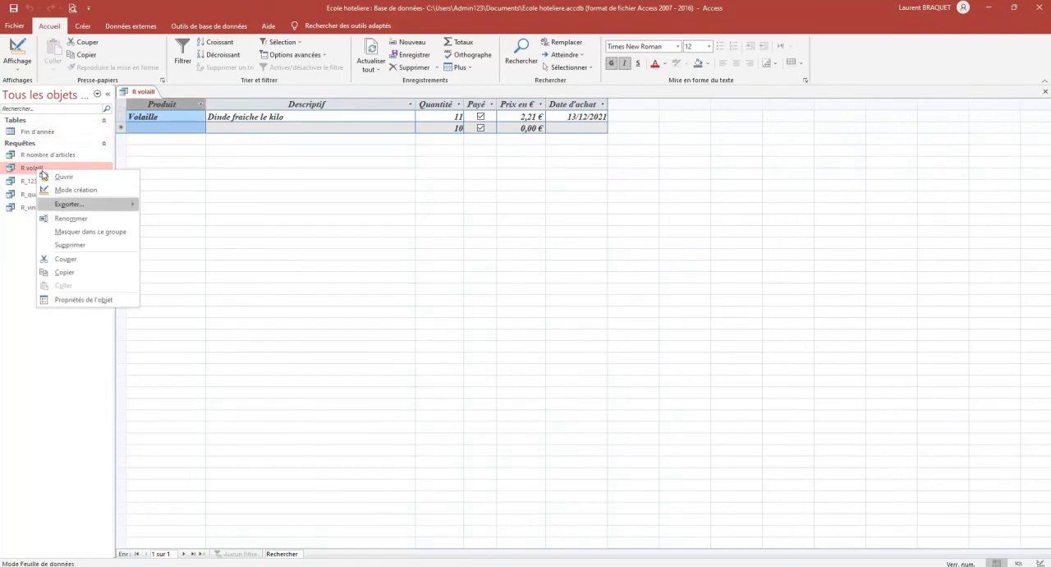
key(Up)
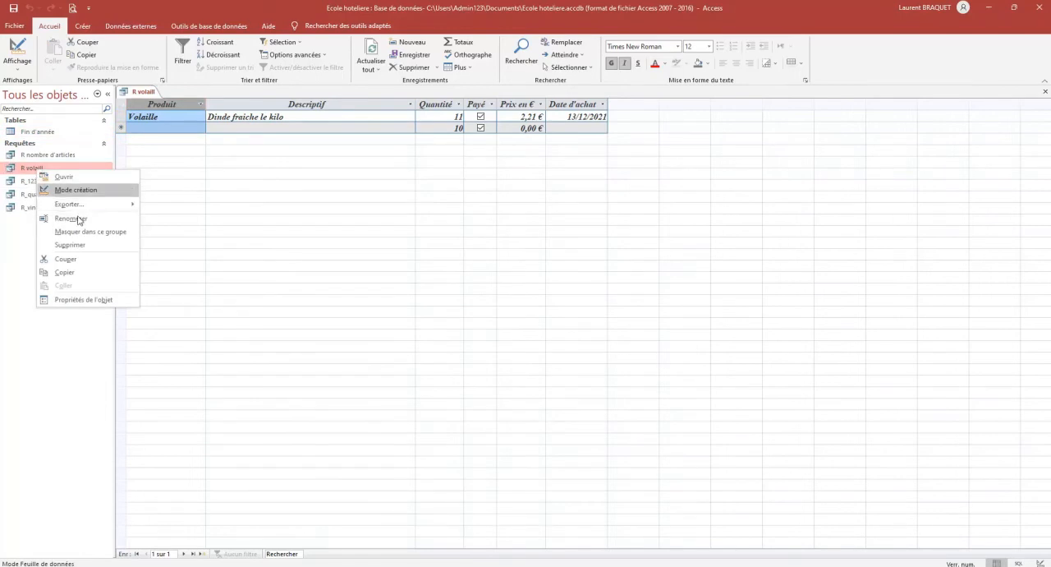
key(Escape)
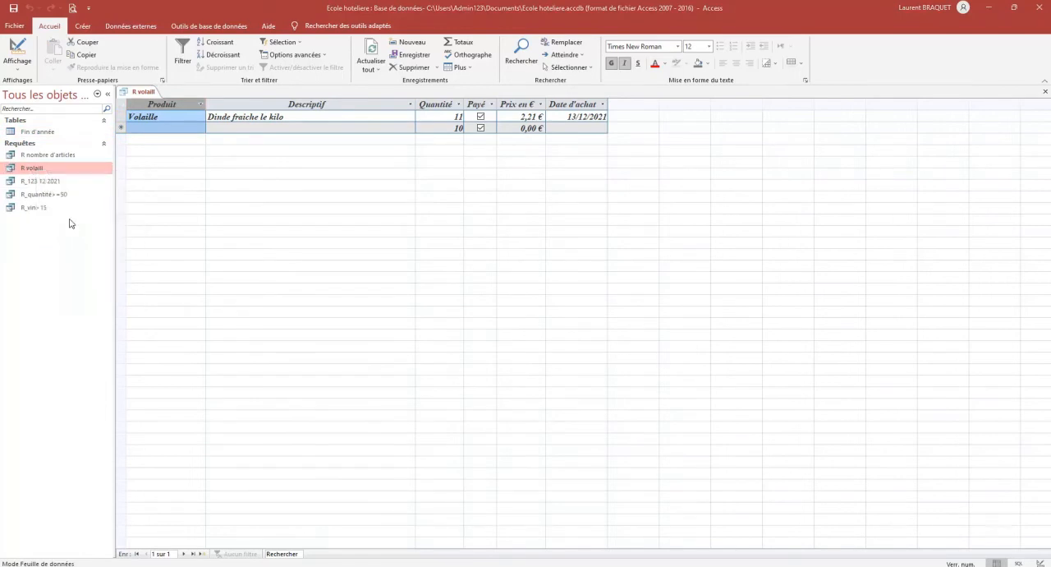
key(Return)
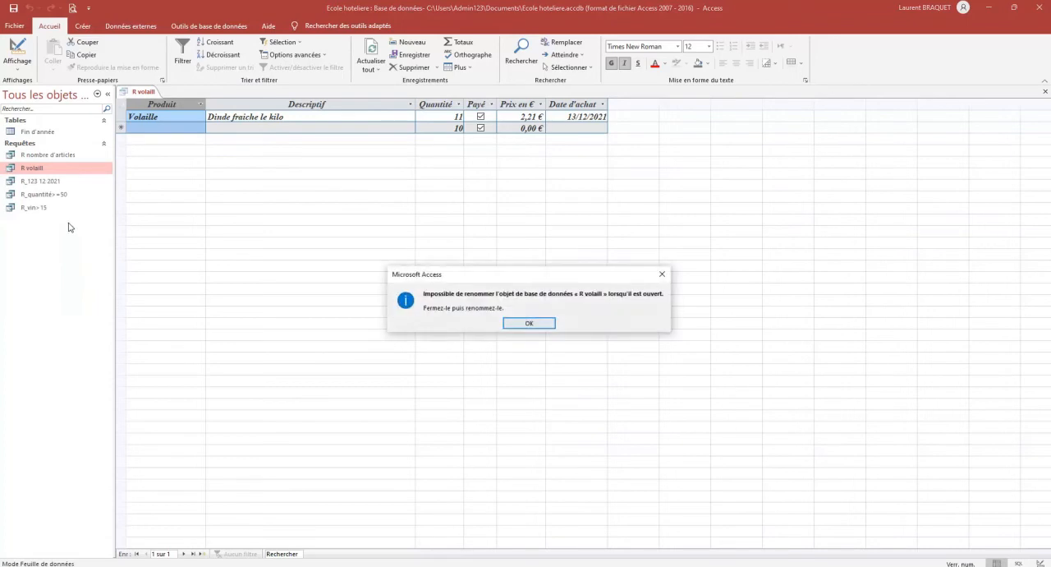
click(537, 324)
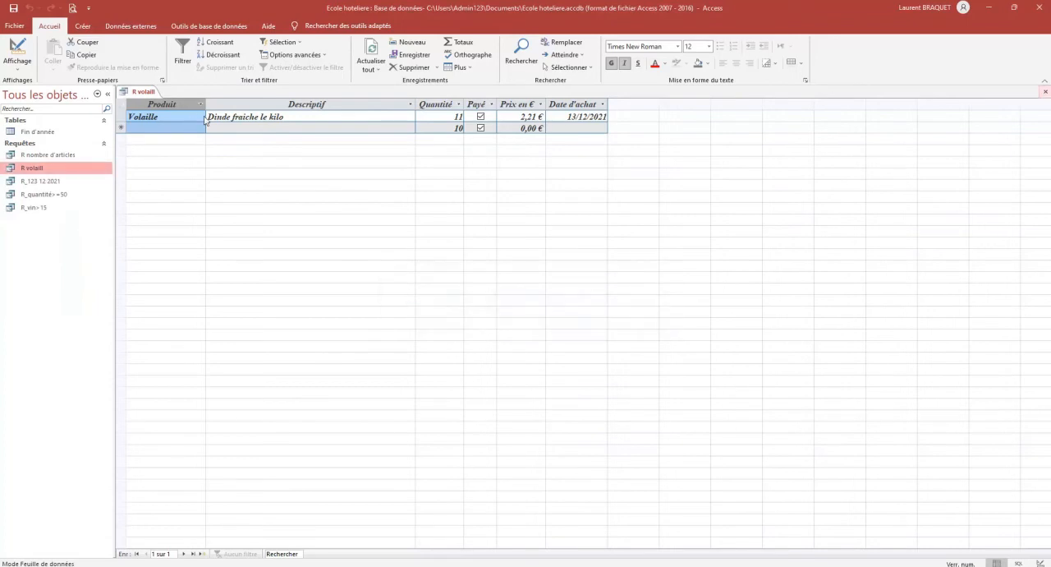
Close the R volaill query and rename it R volaille
click(1046, 95)
right_click(35, 170)
click(64, 216)
click(61, 168)
text(e)
click(55, 182)
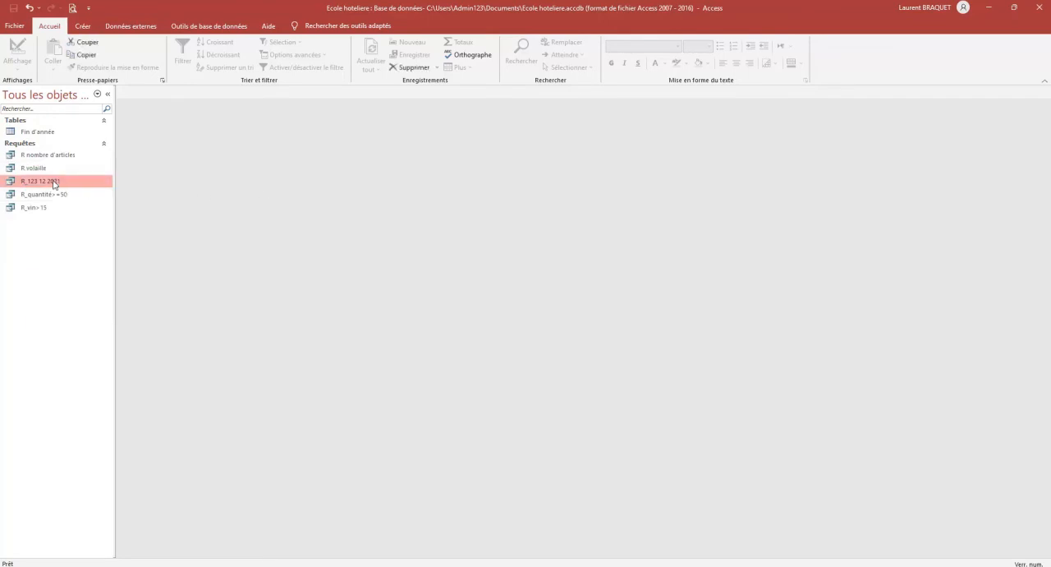
Create another query in design view and add the Fin d'année table as its source
click(83, 27)
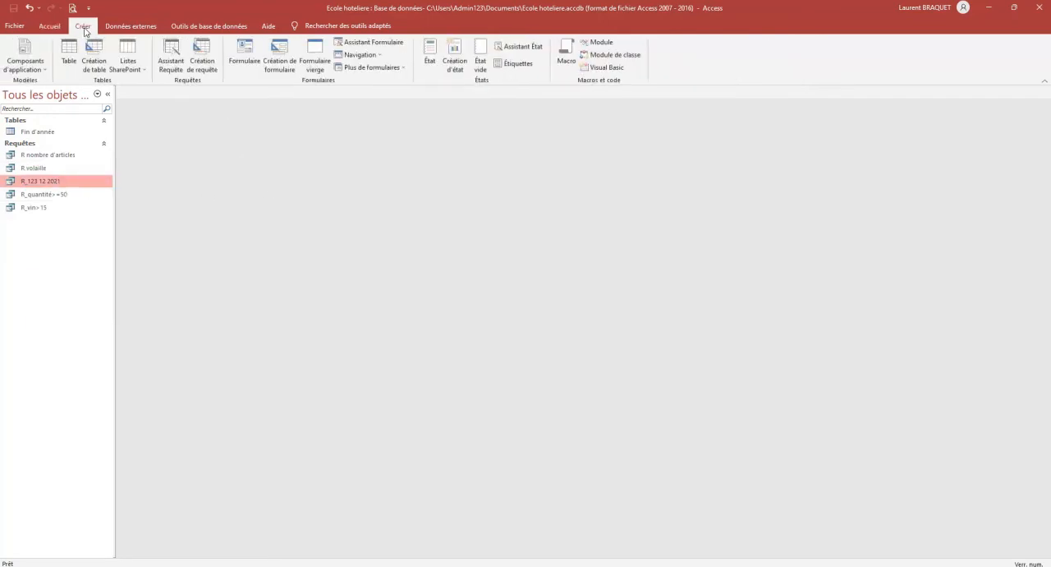
click(198, 58)
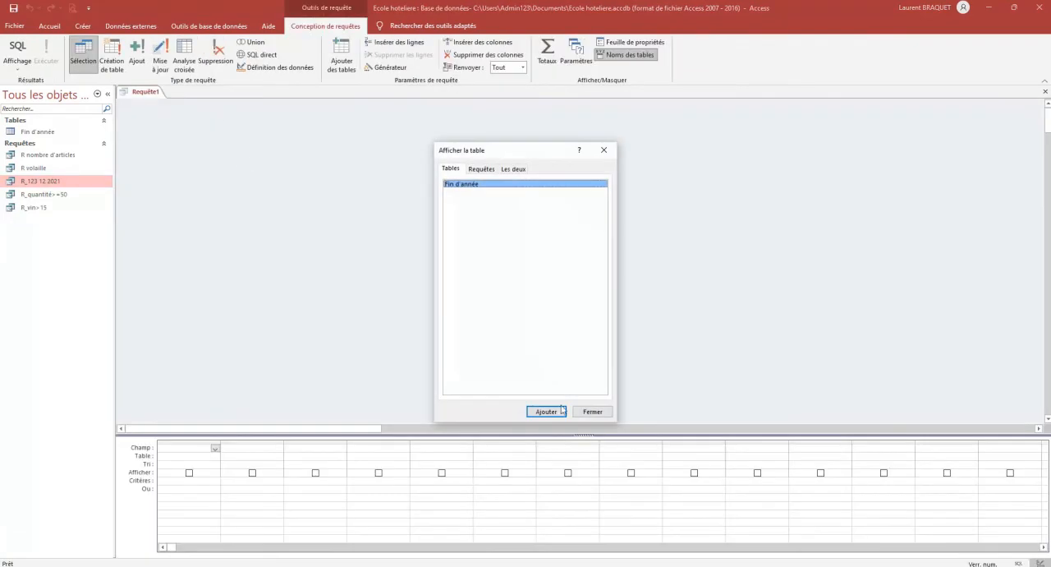
click(547, 412)
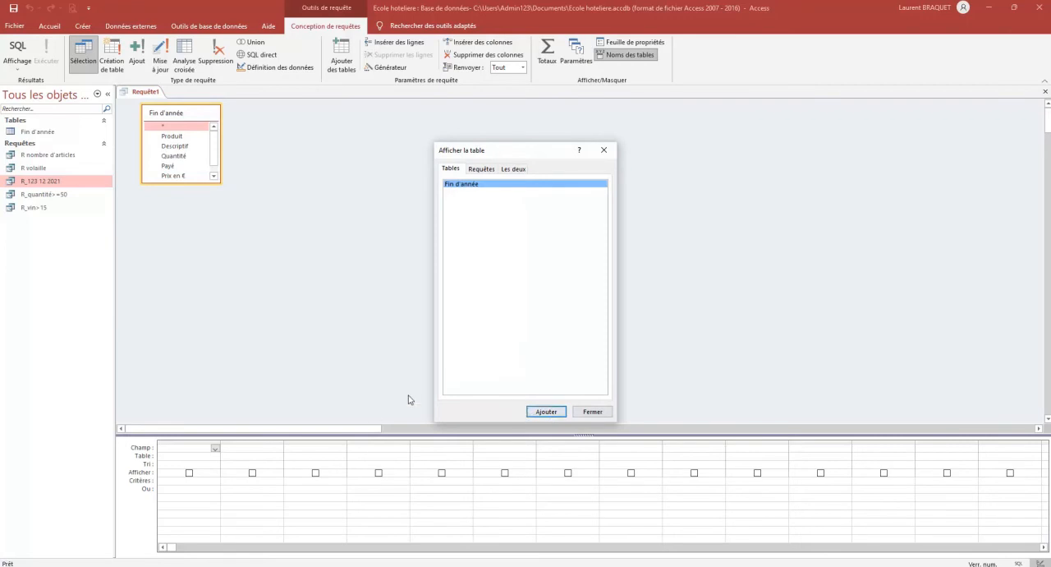
click(591, 410)
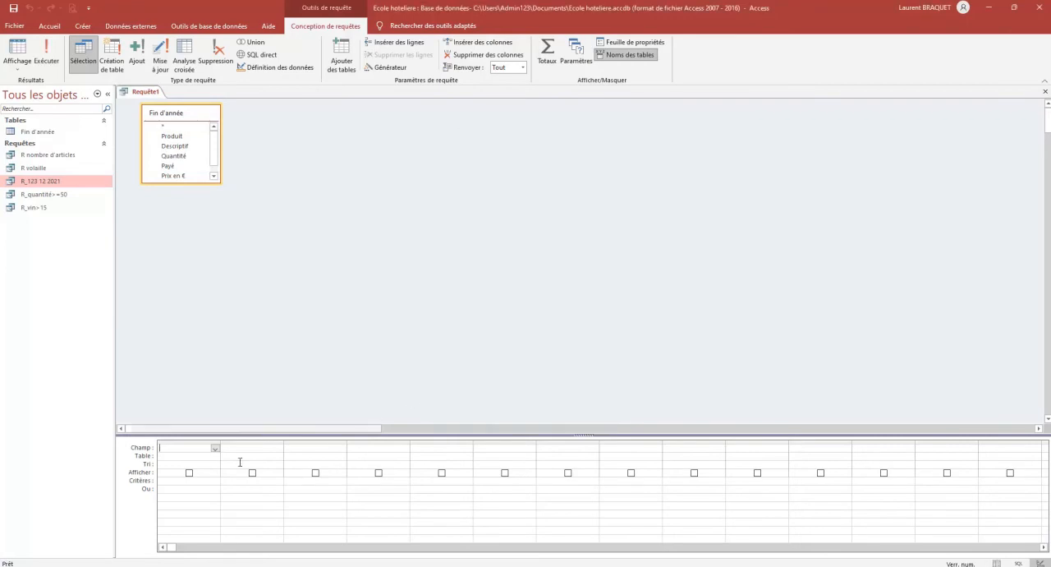
Add the Produit, Descriptif and Quantité fields to the query and set the Produit criterion to "vin"
double_click(175, 136)
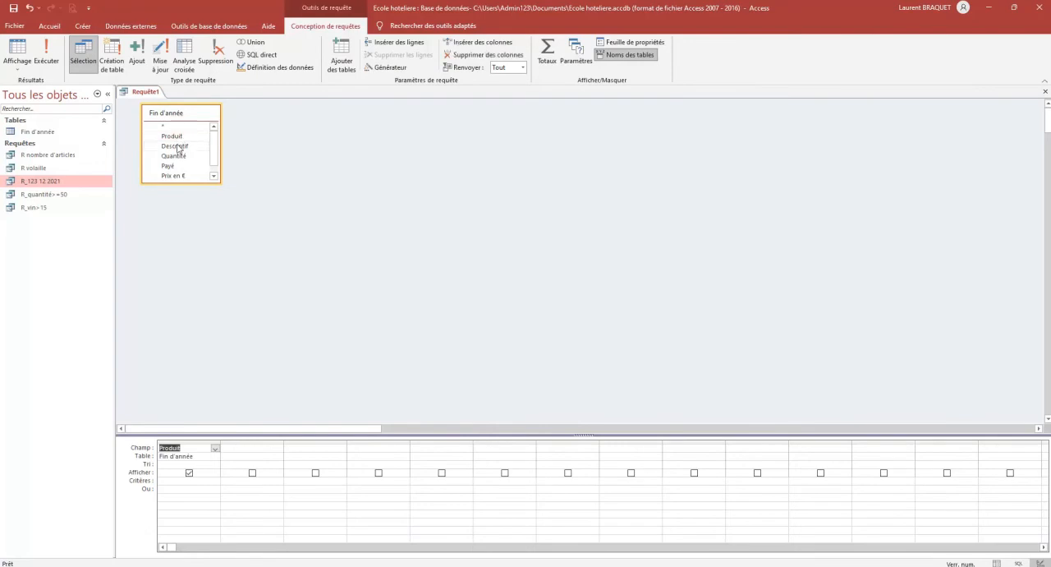
double_click(178, 146)
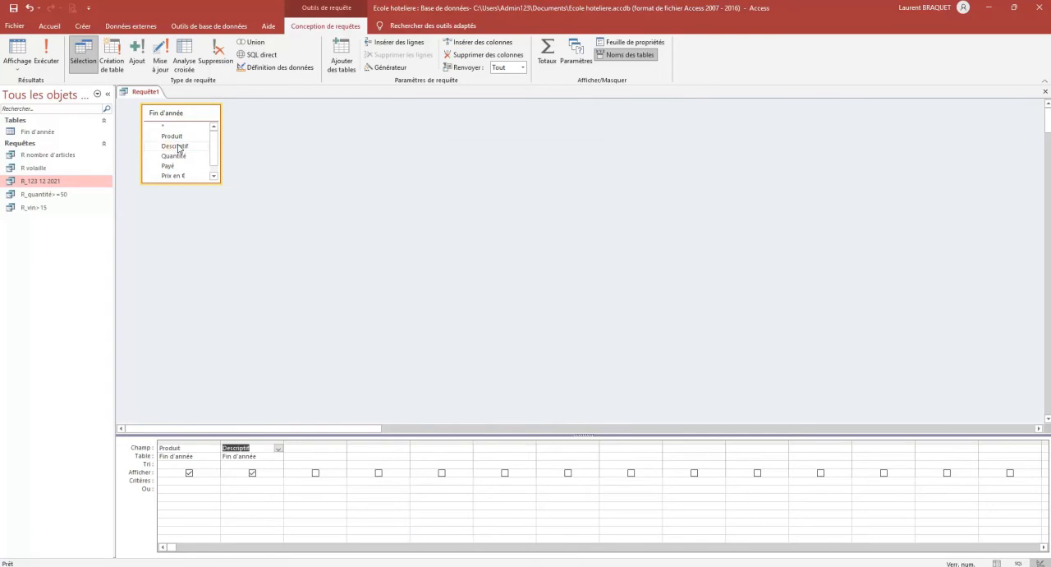
double_click(182, 156)
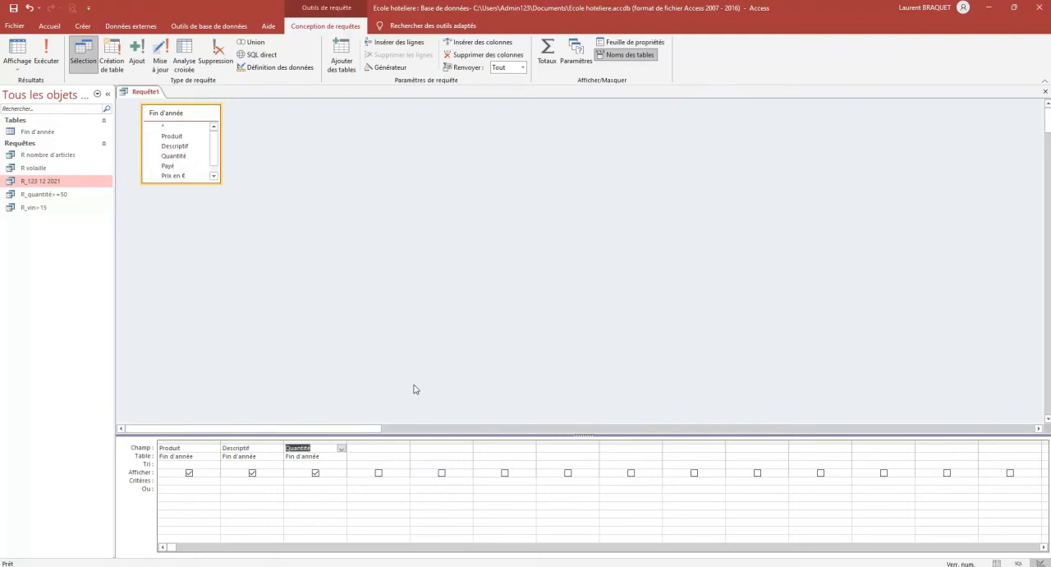
click(184, 480)
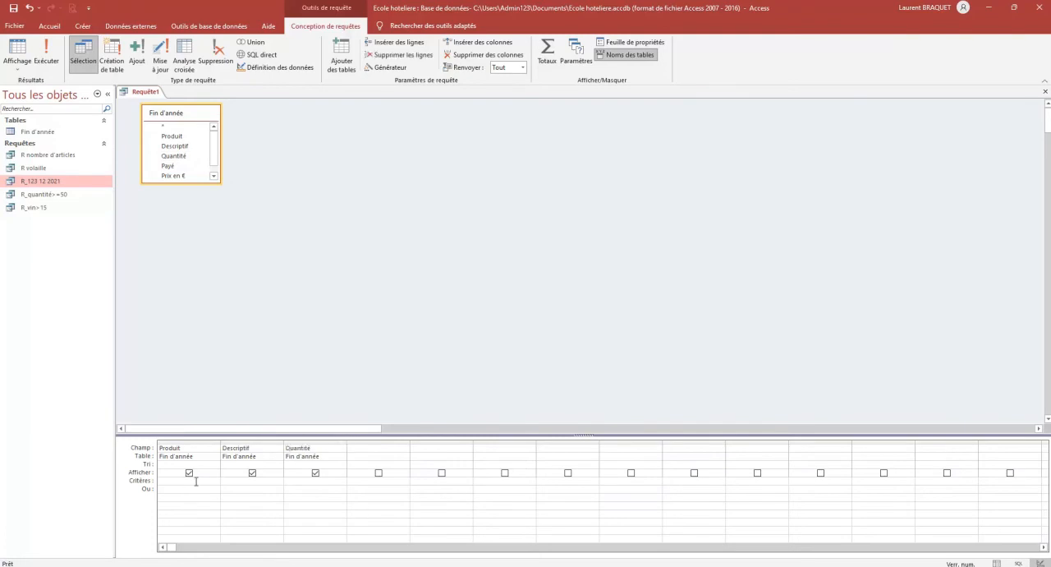
text('vin')
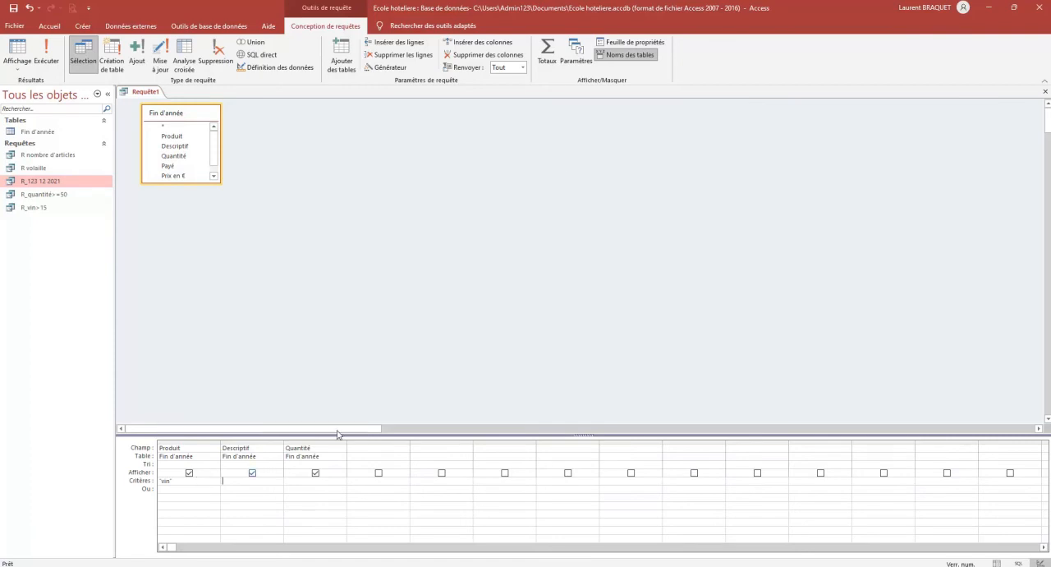
Turn on totals for the query, set the Descriptif operation to Compte, and run it
click(548, 59)
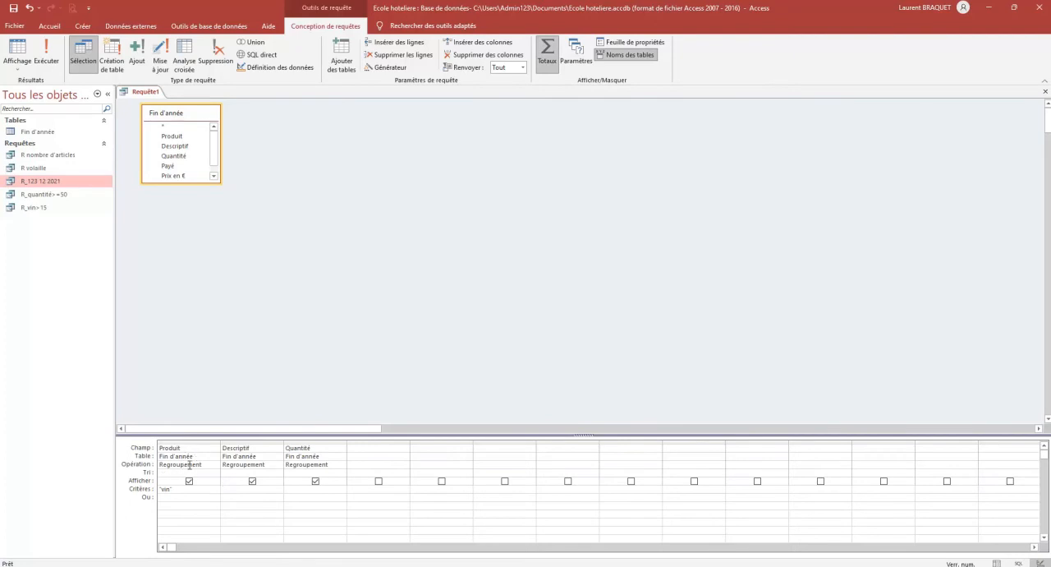
click(268, 468)
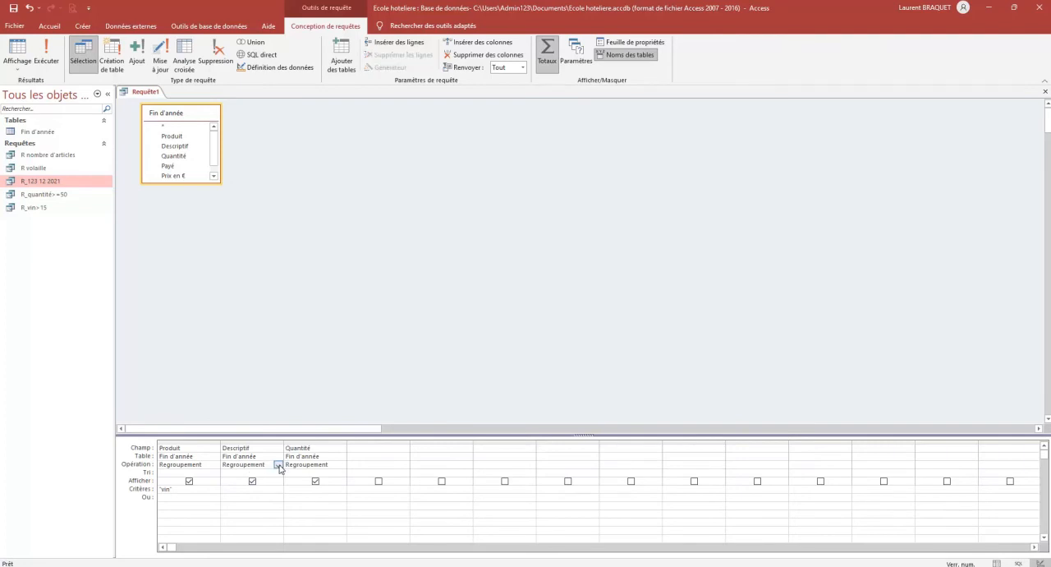
click(278, 465)
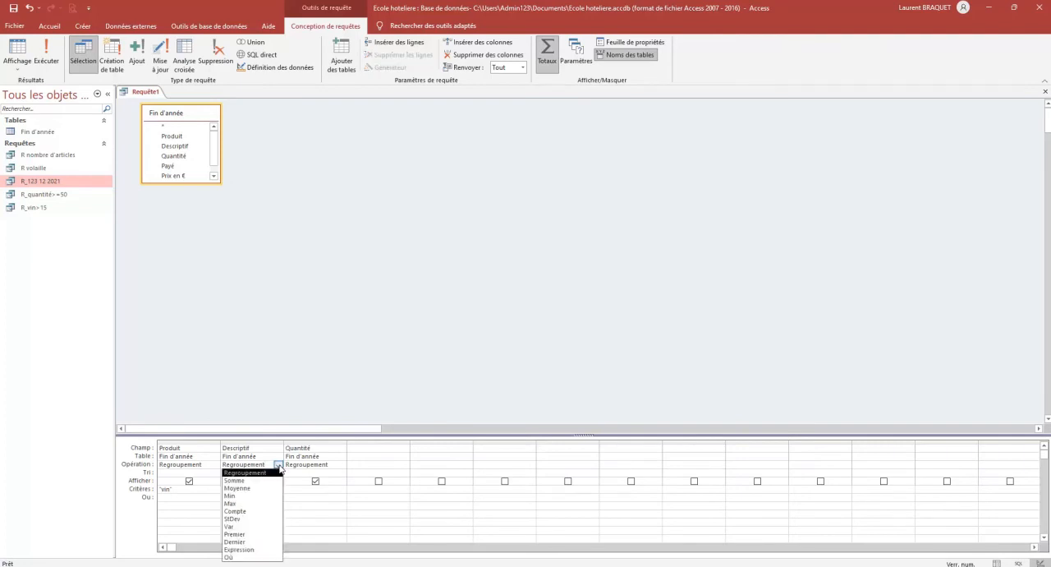
click(263, 511)
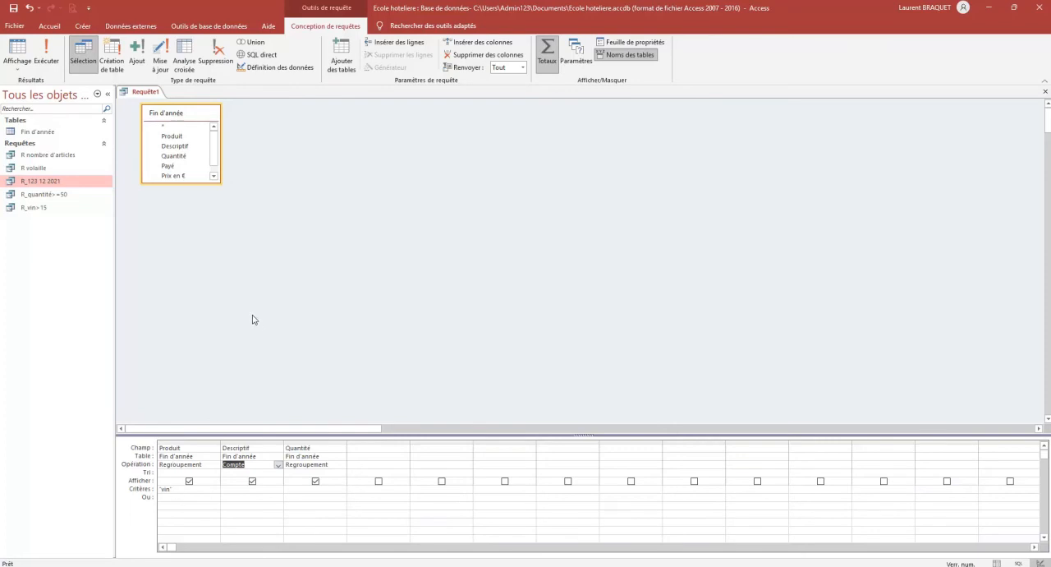
click(39, 52)
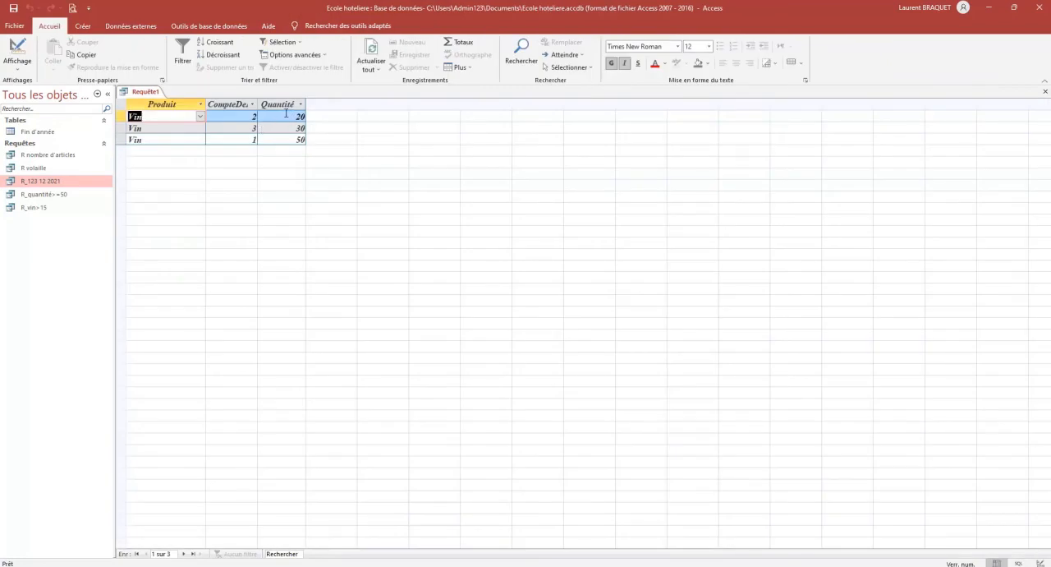
Return to the query's design view and remove the Quantité column
click(16, 50)
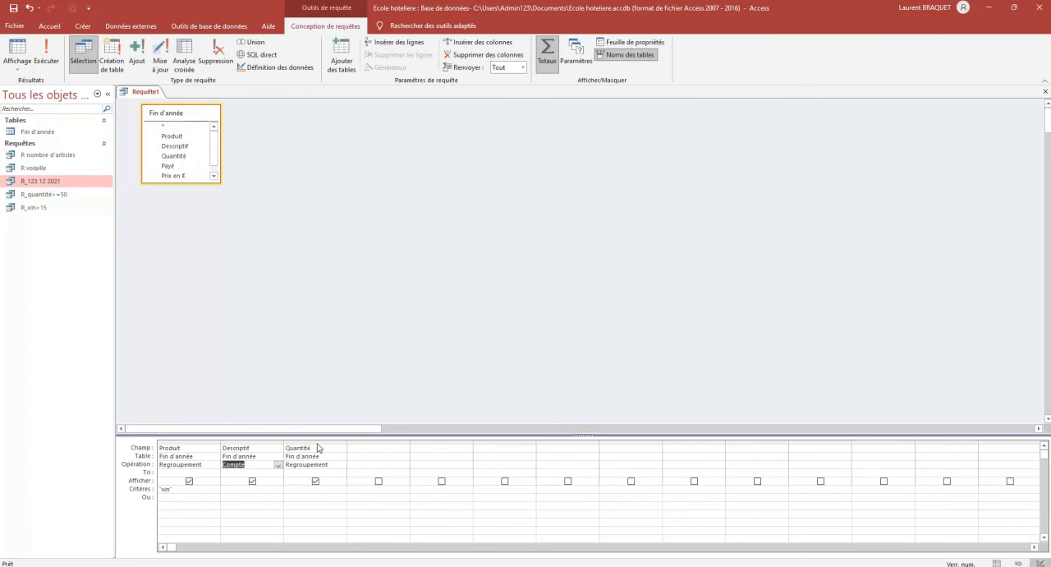
click(320, 442)
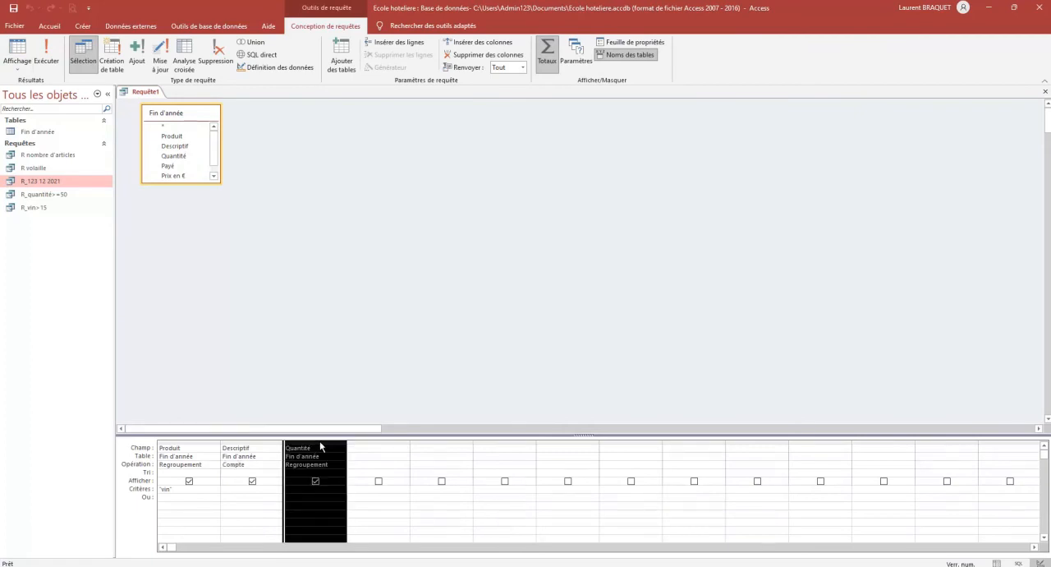
right_click(320, 442)
click(348, 487)
key(Delete)
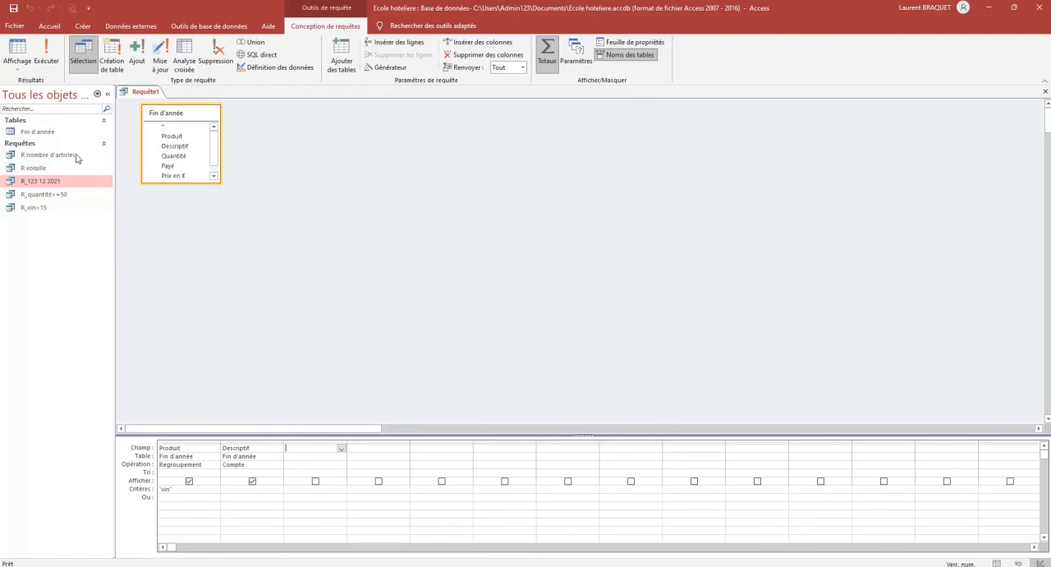
Run the wine count query and check its result against the records in the Fin d'année table
click(46, 56)
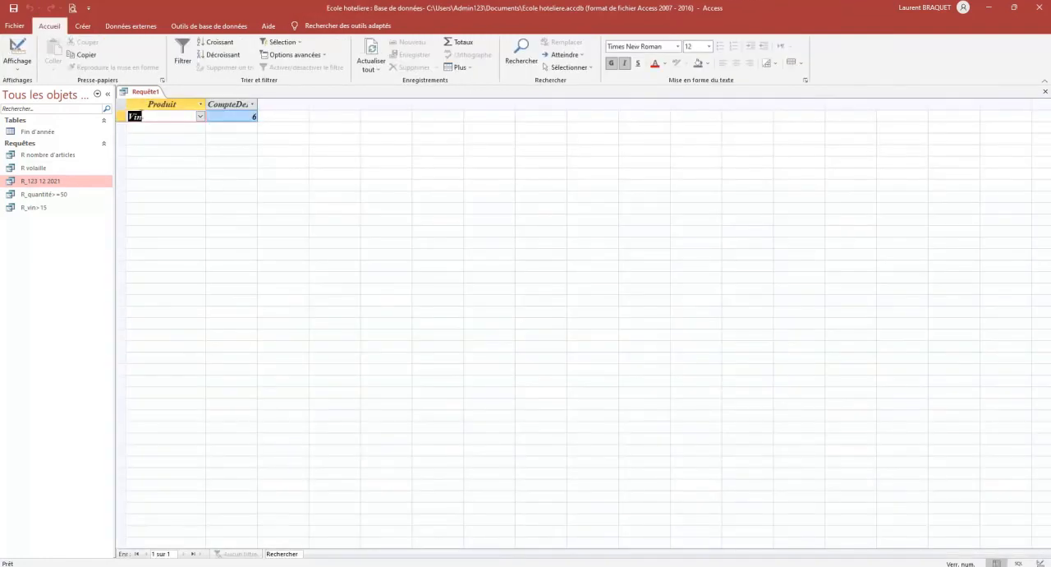
double_click(55, 132)
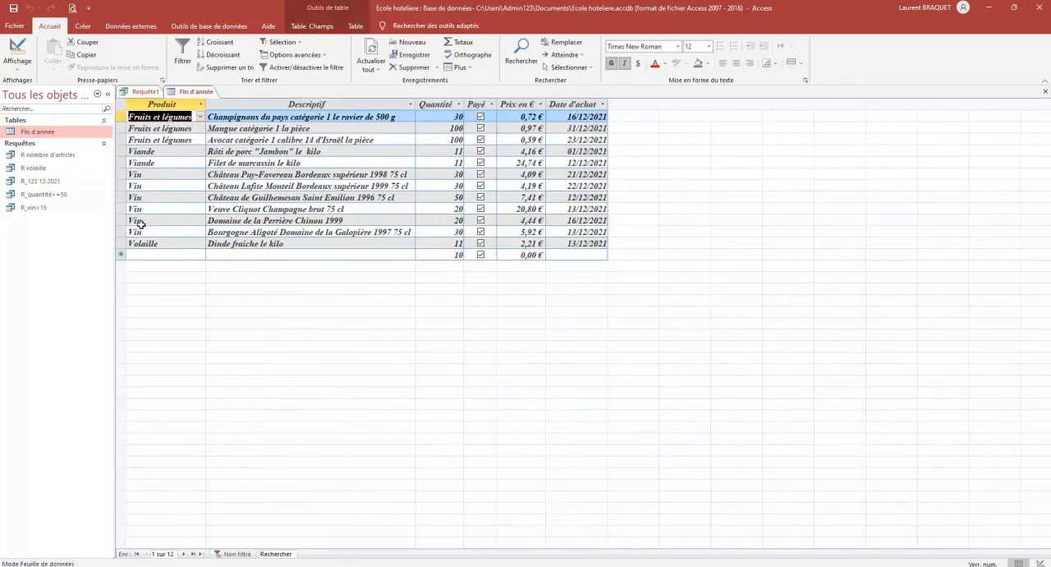
click(1045, 94)
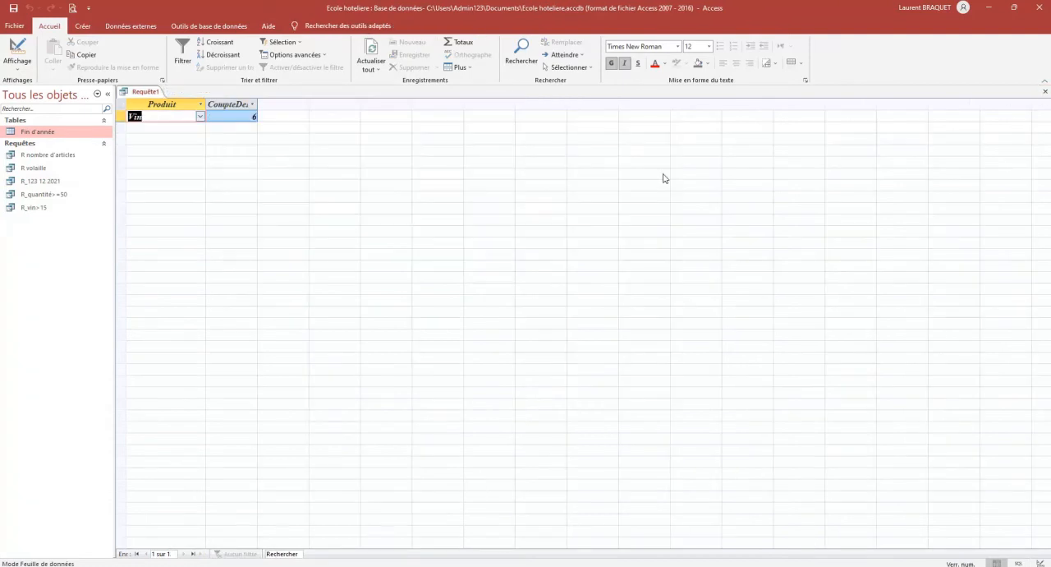
Save the wine count query under the name R nombre de vins
right_click(136, 92)
click(148, 97)
text(R)
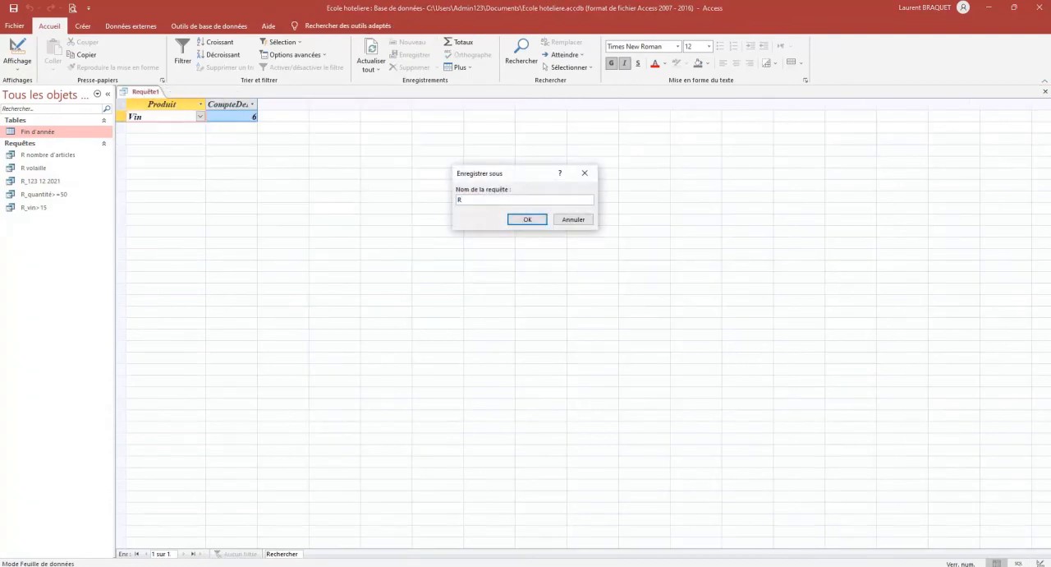
text( nombre de vins)
key(Return)
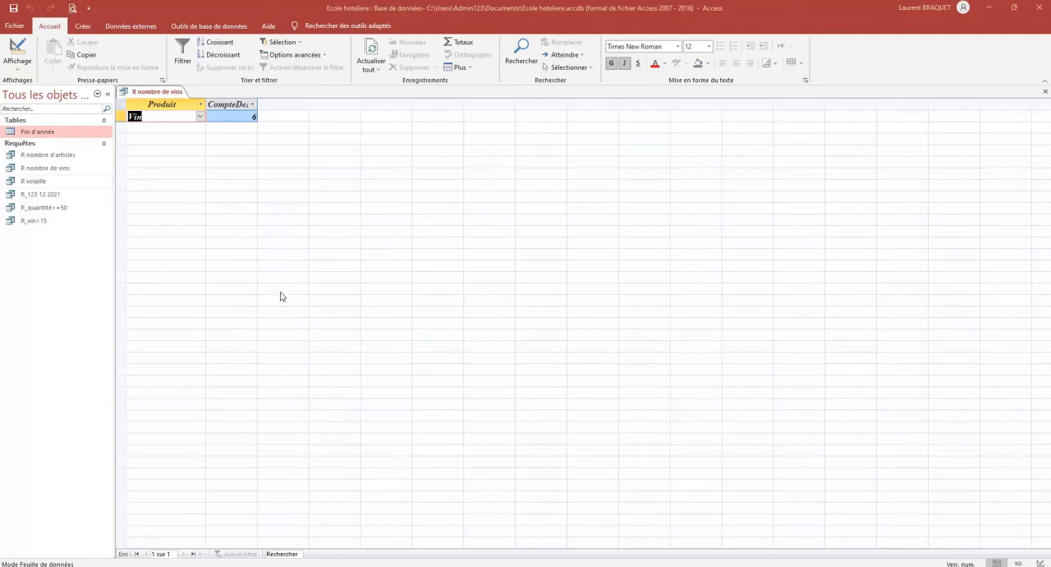
Close the wine count query, open the Fin d'année table and sort it by Prix en € from smallest to largest
click(47, 132)
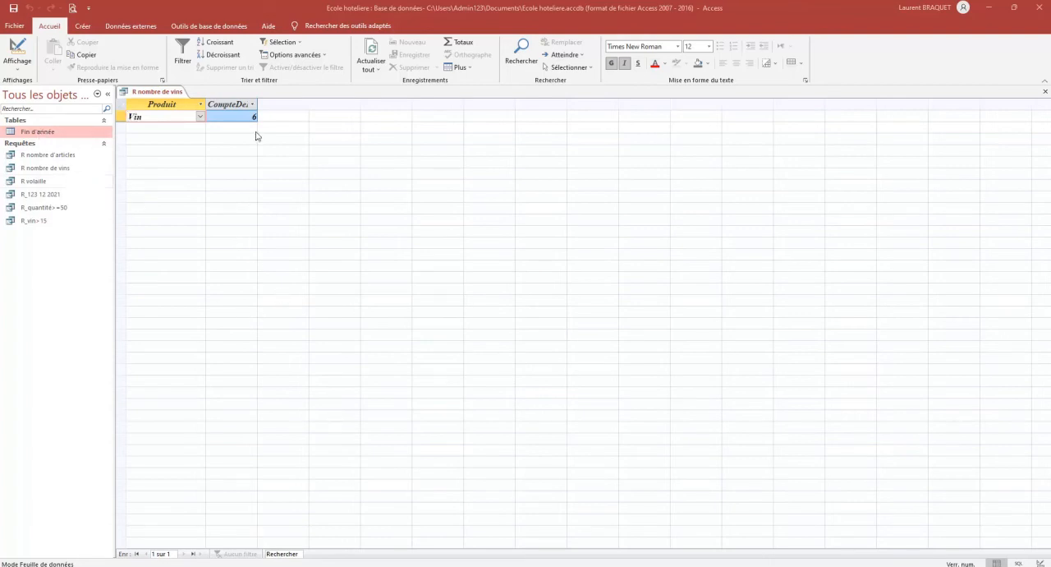
click(1046, 91)
double_click(36, 132)
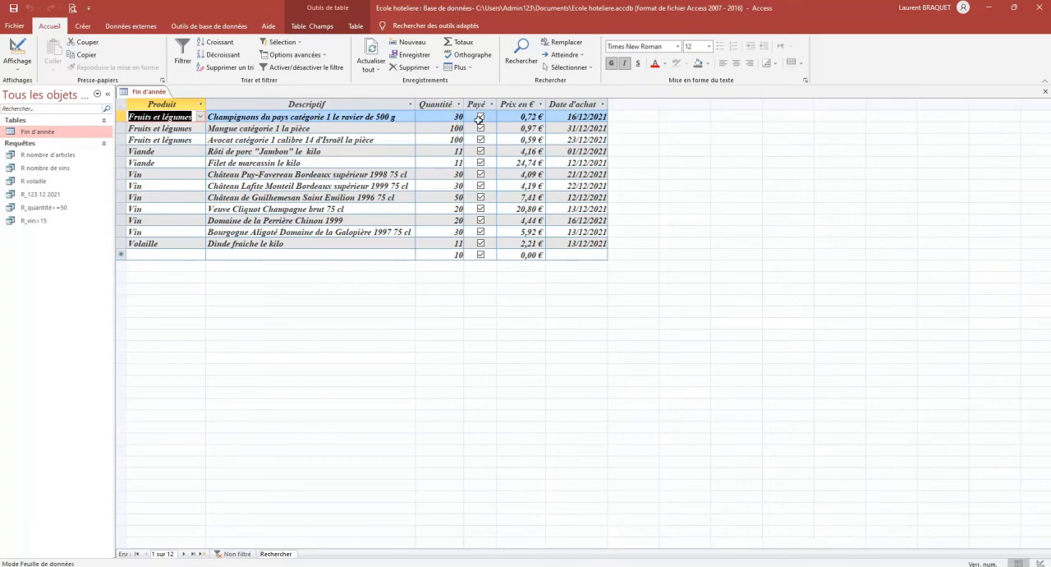
click(540, 104)
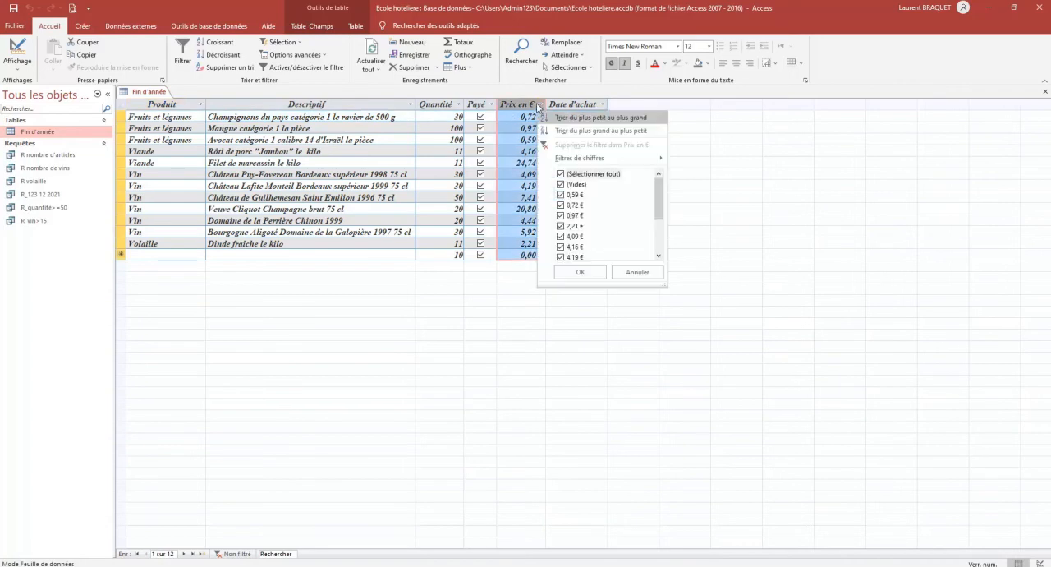
key(Escape)
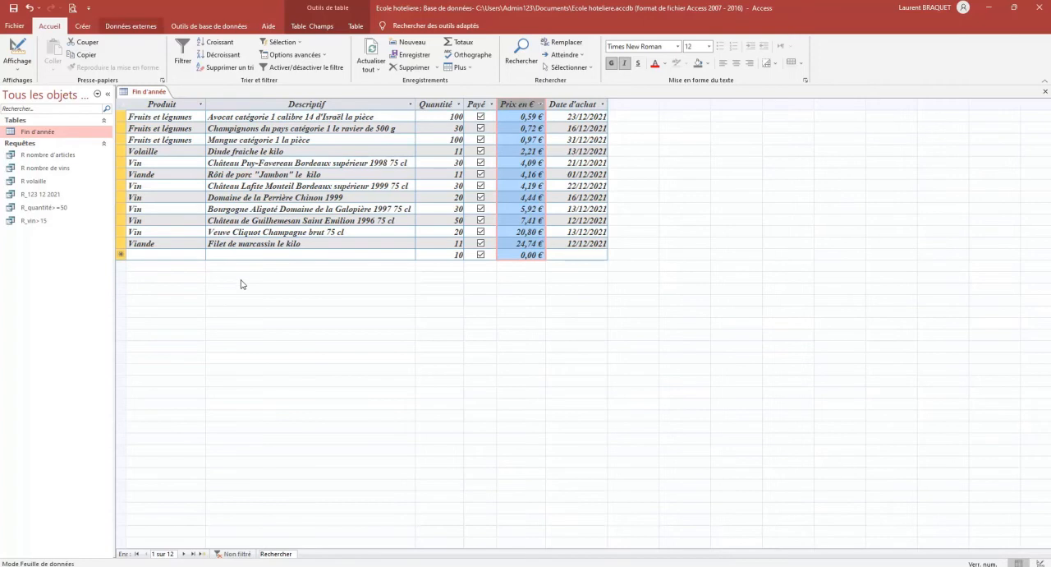
Create a new query in design view with the Fin d'année table as its source
click(83, 25)
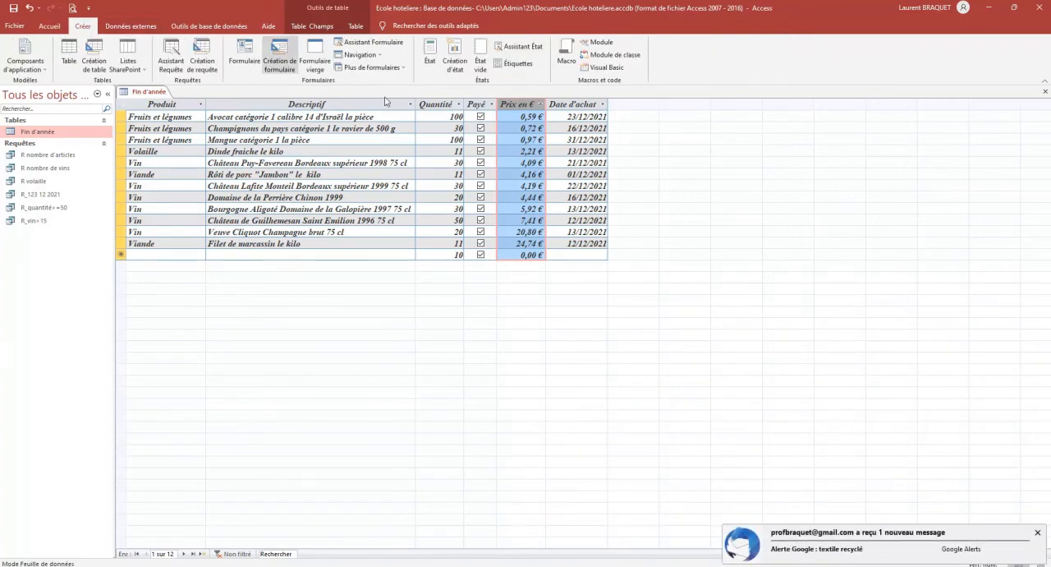
click(212, 62)
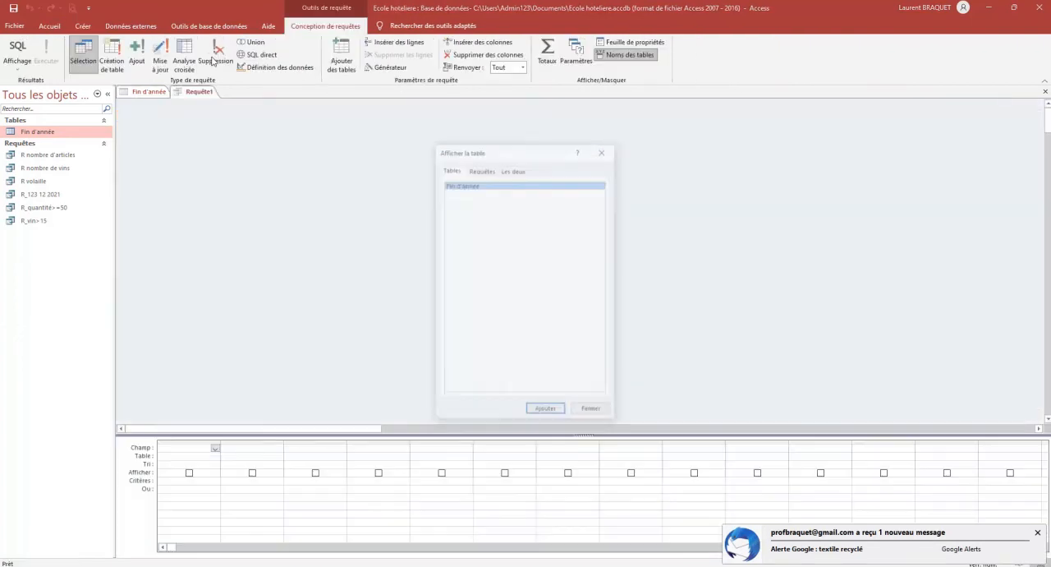
click(547, 410)
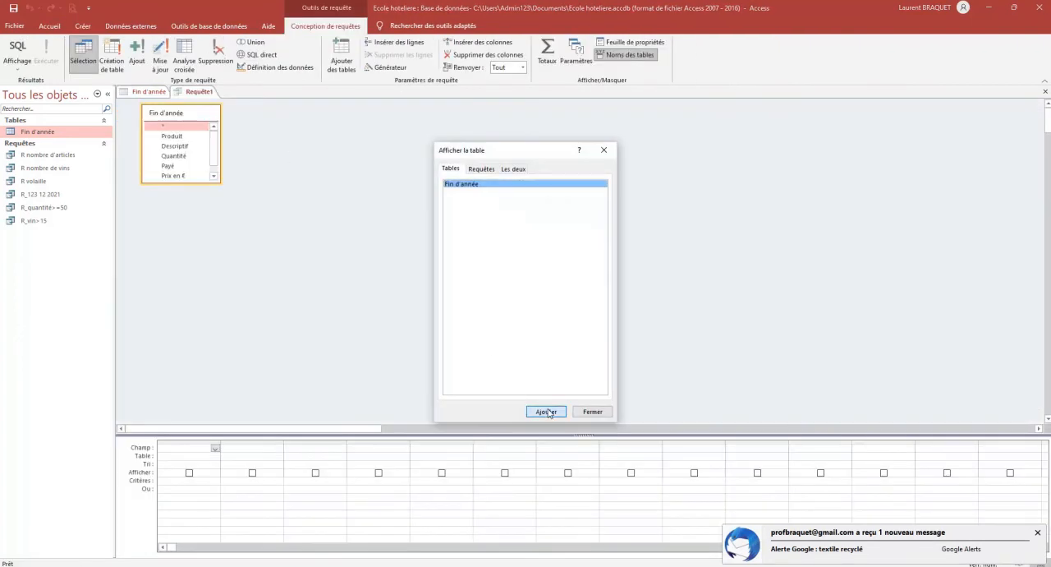
click(593, 412)
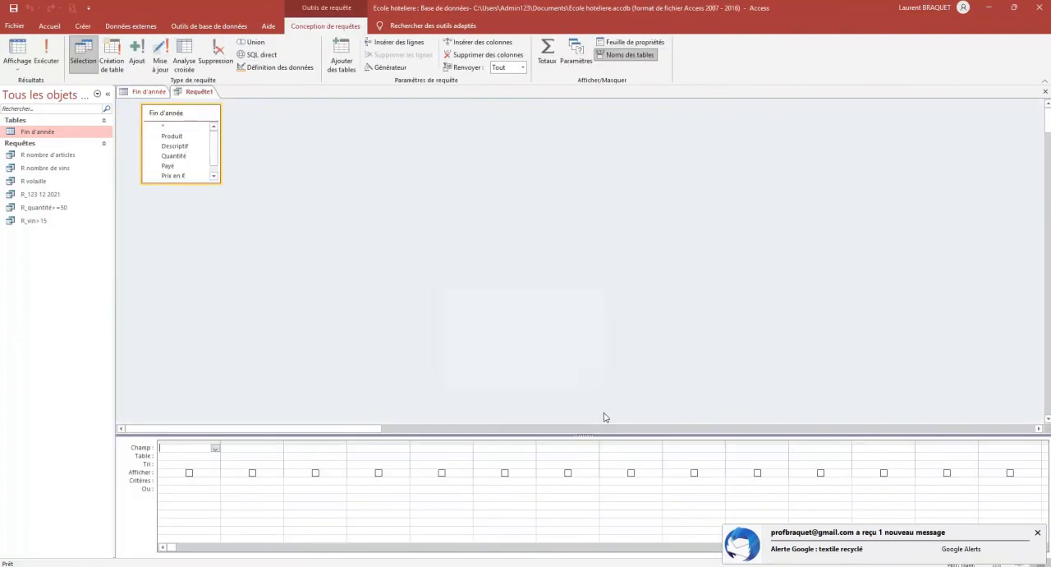
Add the Produit, Descriptif, Quantité, Payé, Prix en € and Date d'achat fields to the query, enlarging the table's field list
double_click(172, 135)
double_click(174, 145)
double_click(173, 155)
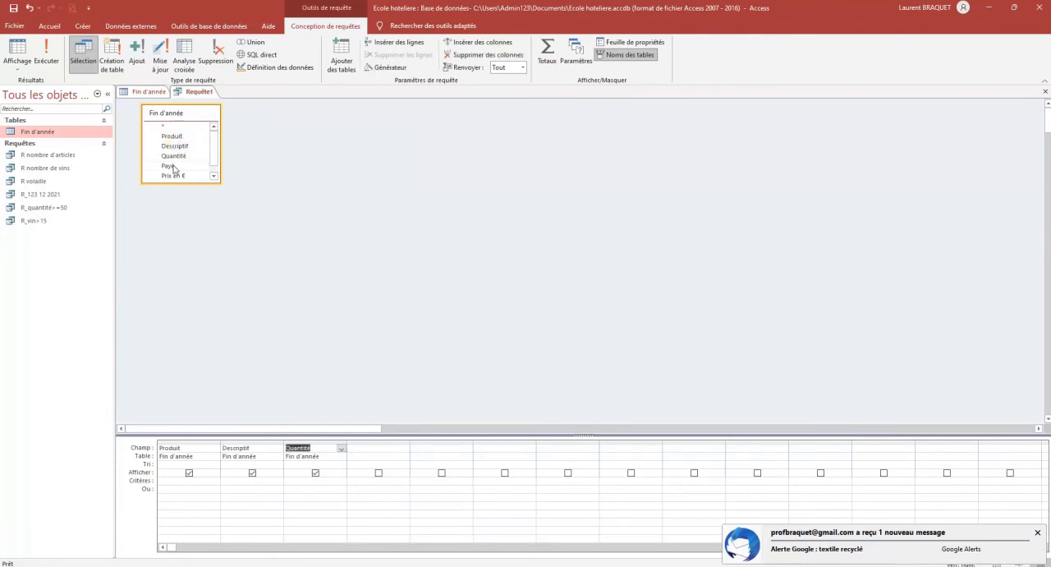
double_click(169, 165)
double_click(174, 175)
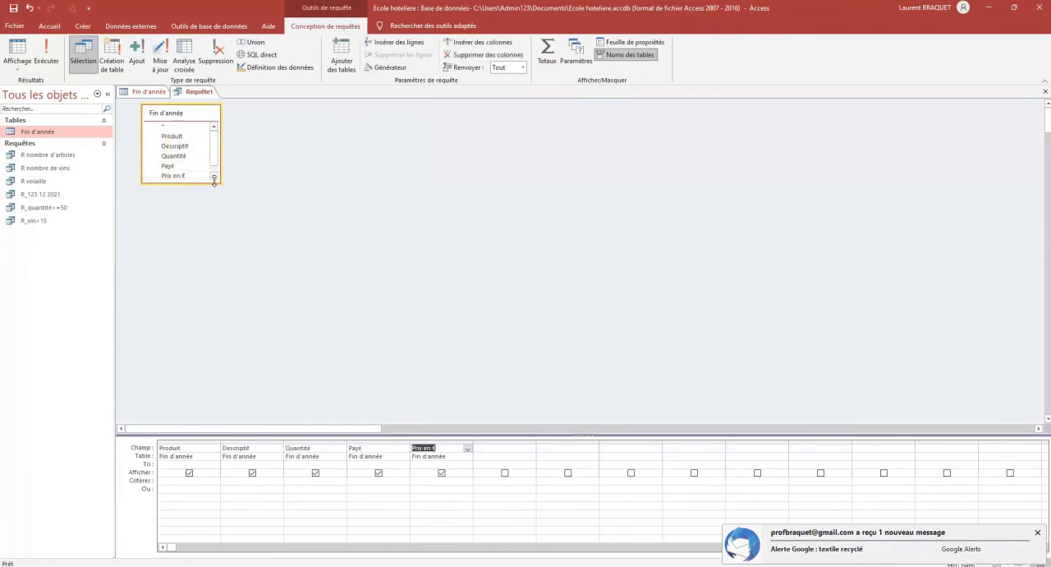
drag(214, 181, 215, 216)
double_click(178, 185)
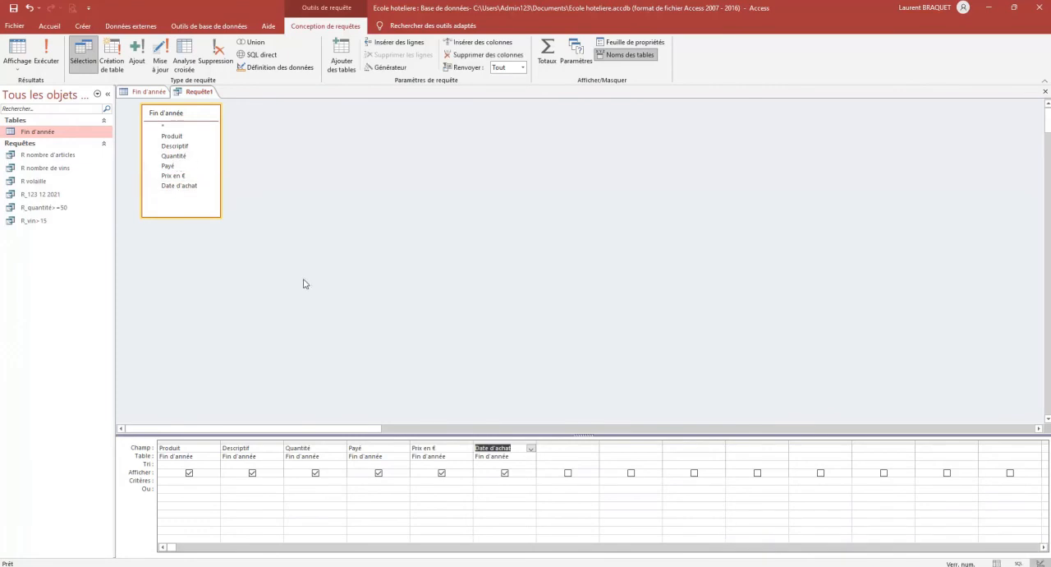
Sort the query by Produit ascending (Croissant) and Prix en € descending (Décroissant), and run it
click(210, 465)
click(216, 465)
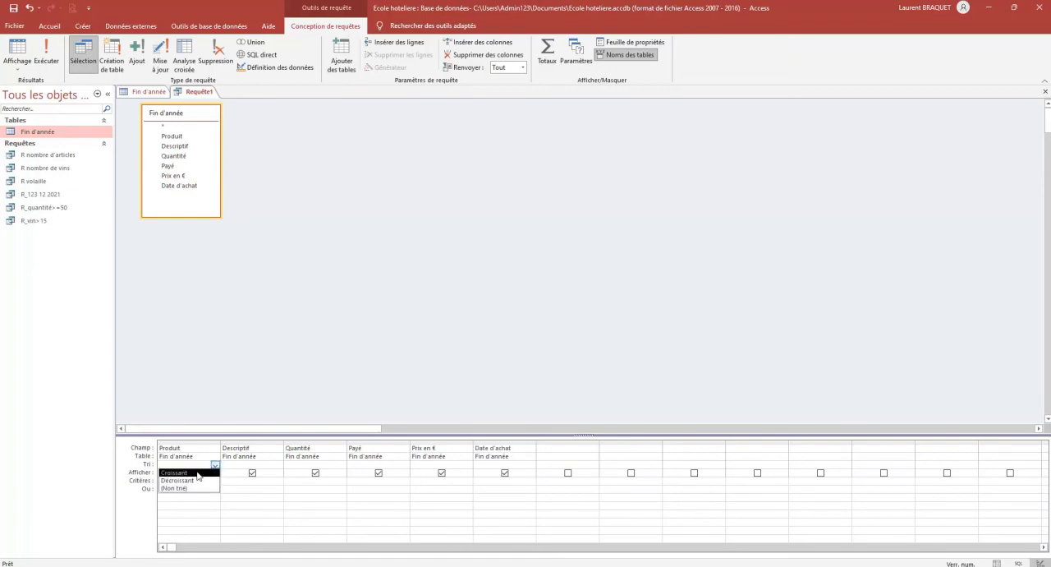
click(198, 474)
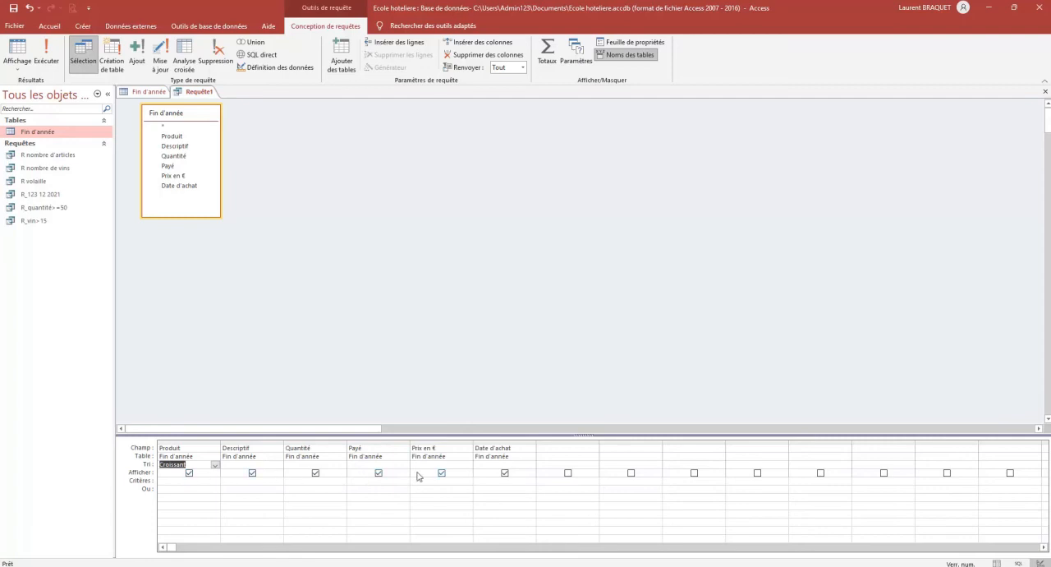
click(455, 465)
click(468, 466)
click(461, 481)
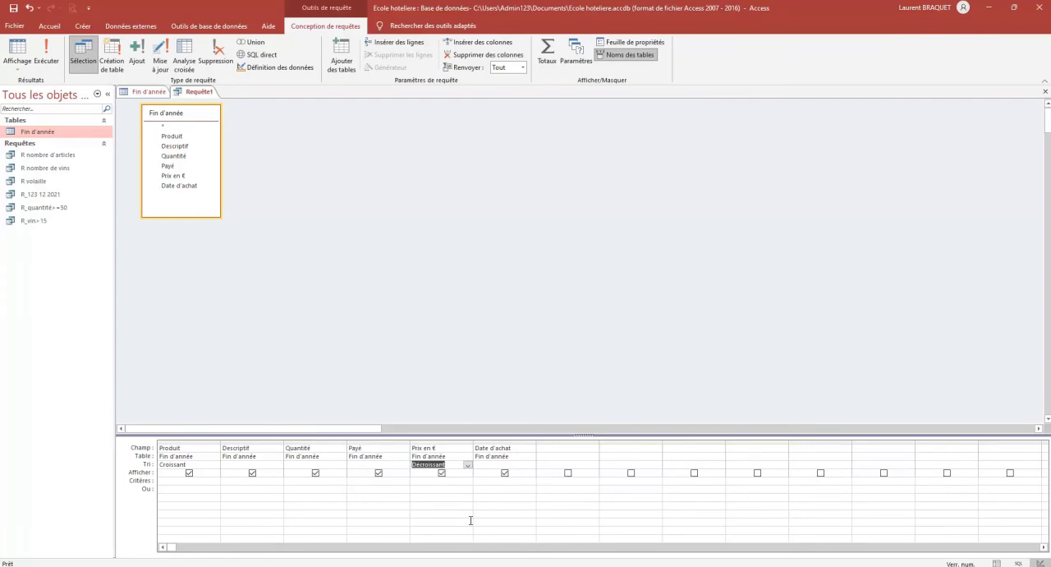
click(47, 56)
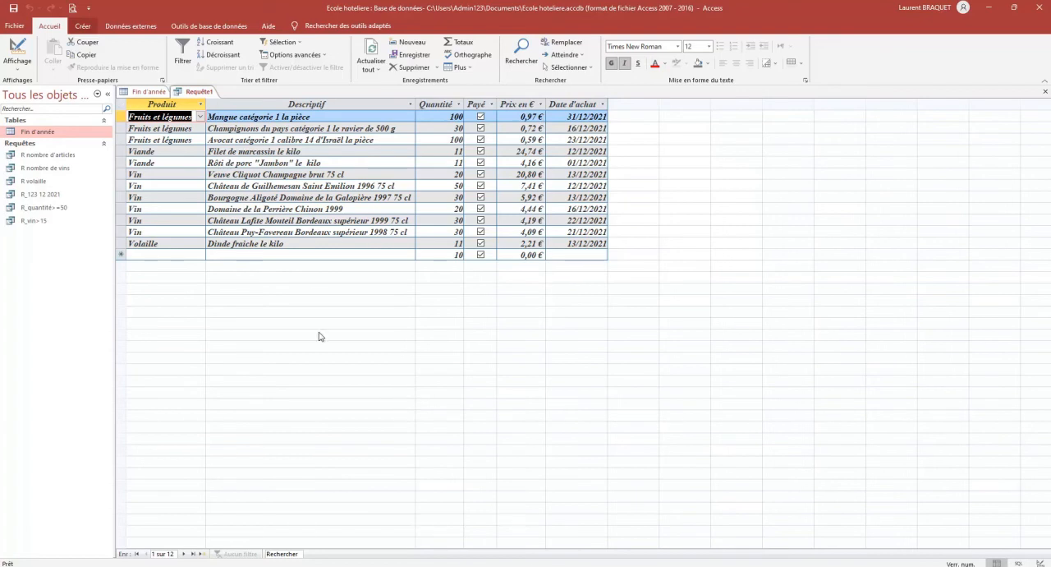
Preview the sorted query's printout in landscape orientation (Paysage), and close the preview
click(72, 8)
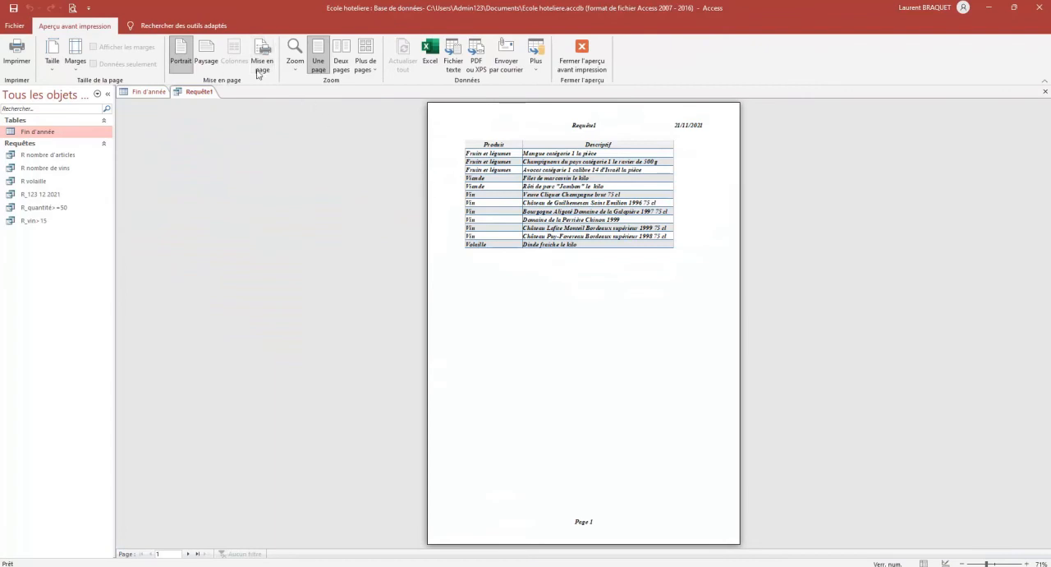
click(206, 54)
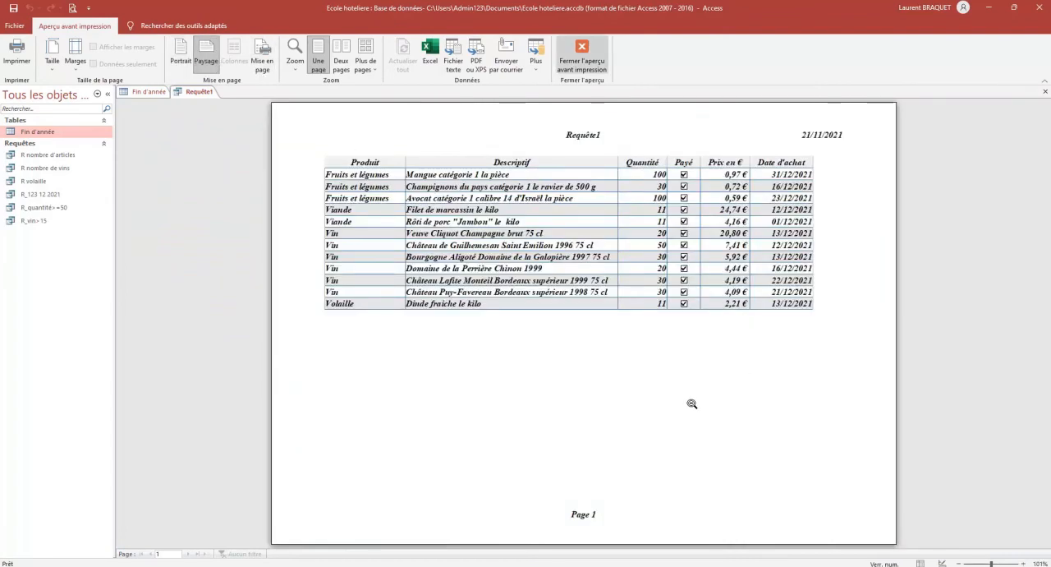
click(585, 56)
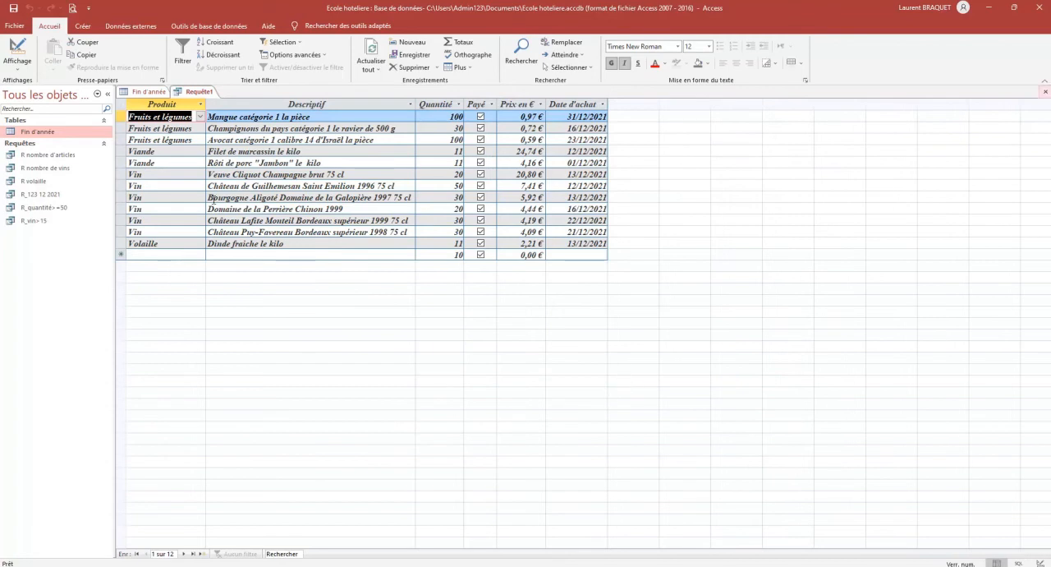
Close the sorted query and save it under the name R ordre produits et sous-clt prix
click(1046, 92)
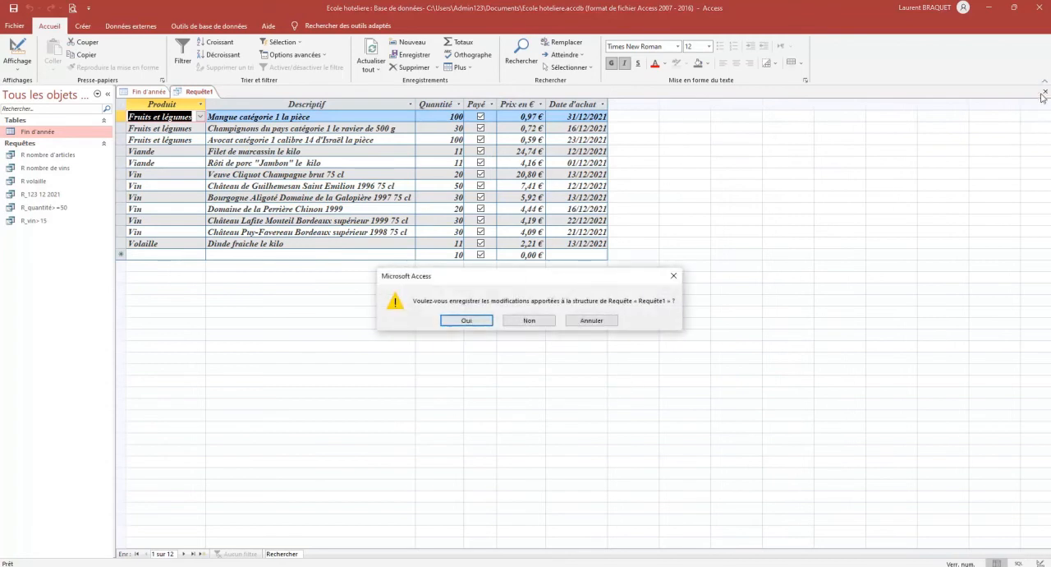
click(466, 321)
text(R)
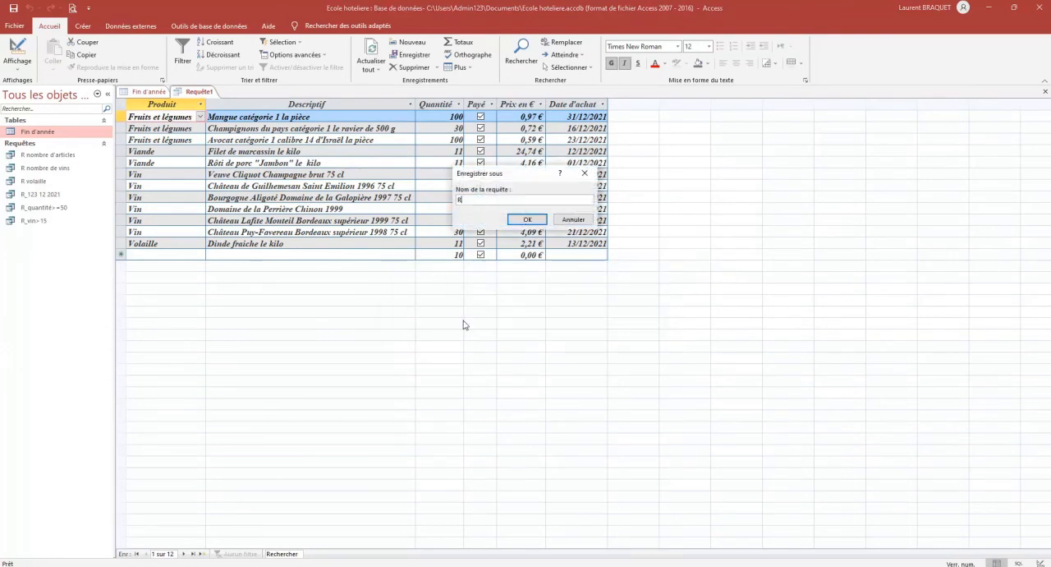
text(_)
text(ordre)
text( produits)
text( et )
text(sous)
text(-clt prix)
key(Return)
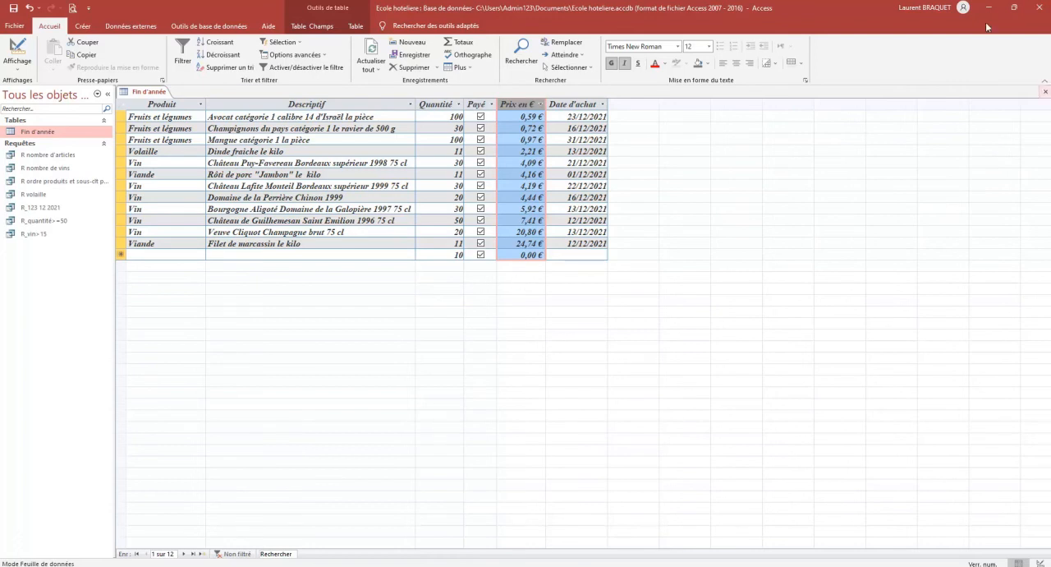
Close the Fin d'année table with its layout changes saved, reopen it and go to its new-record row
click(1046, 92)
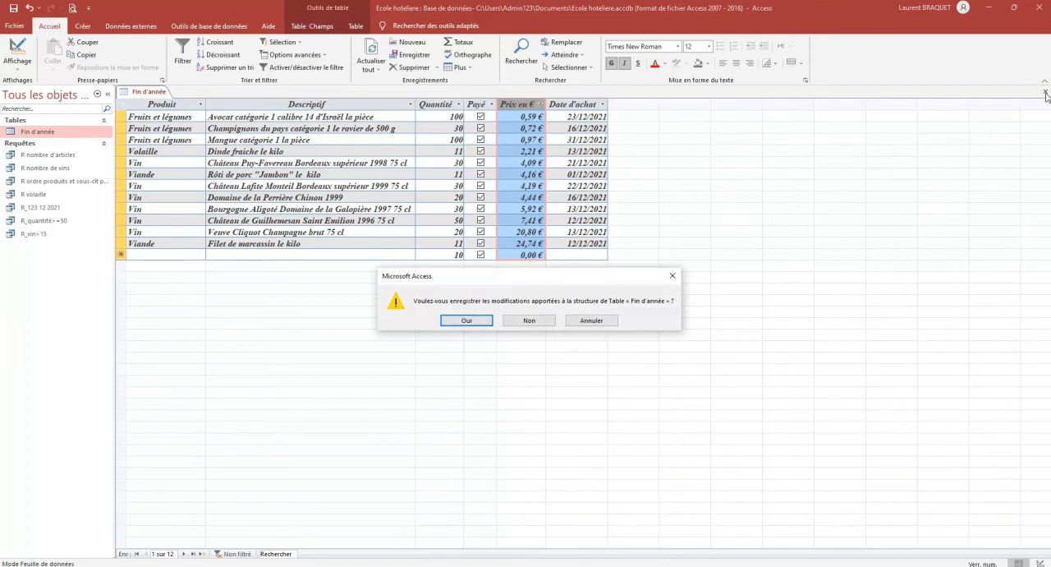
click(479, 323)
double_click(59, 133)
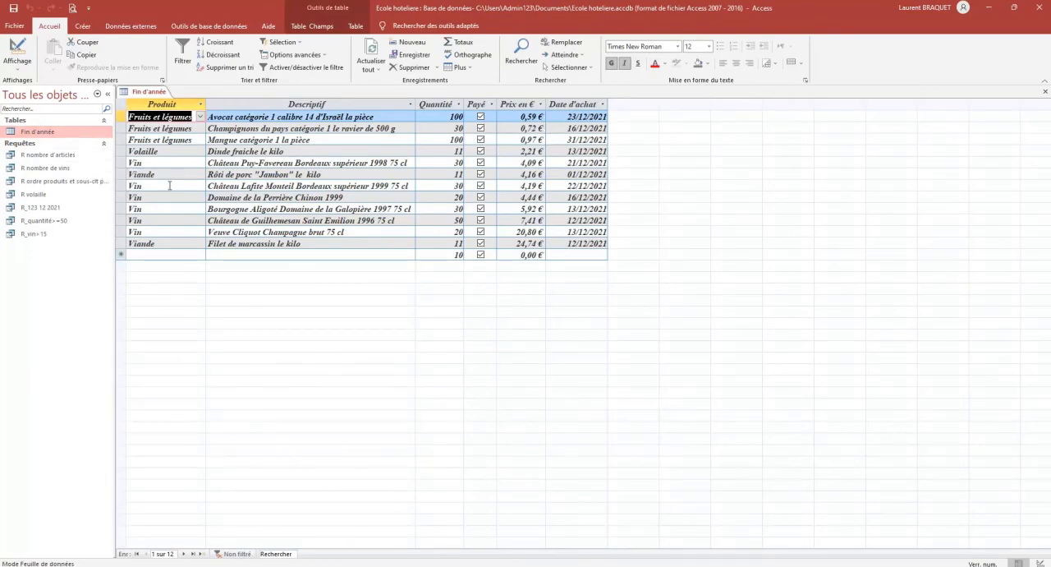
key(ctrl+plus)
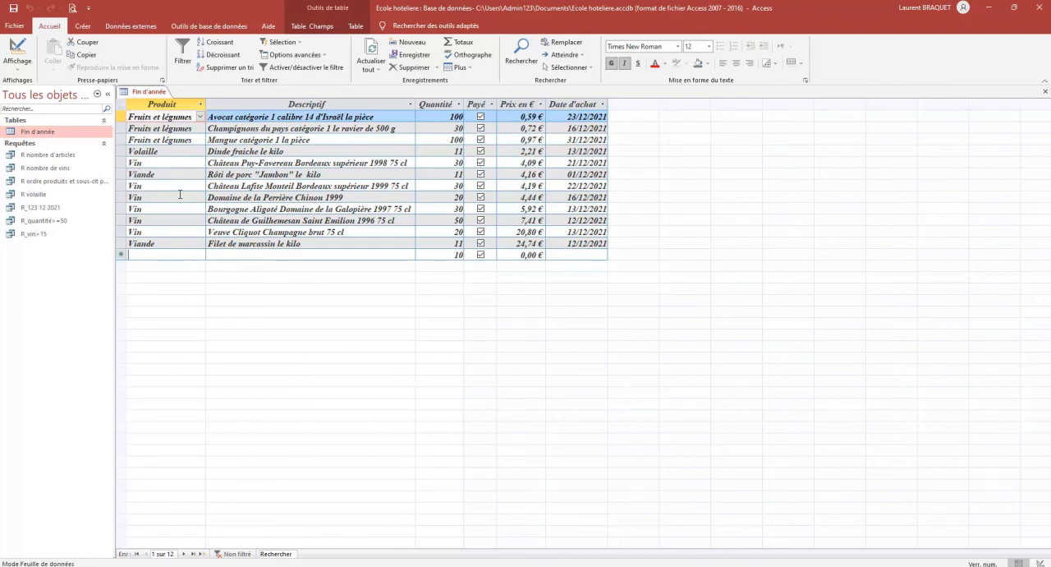
click(182, 255)
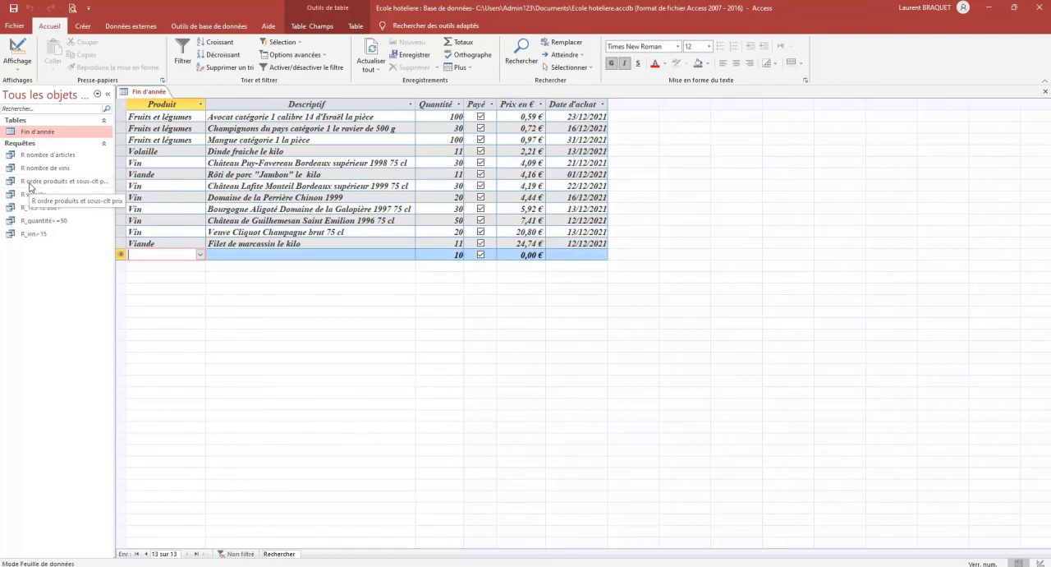
Start the Form Wizard (Assistant Formulaire) on the Fin d'année table and include all of its fields
click(83, 26)
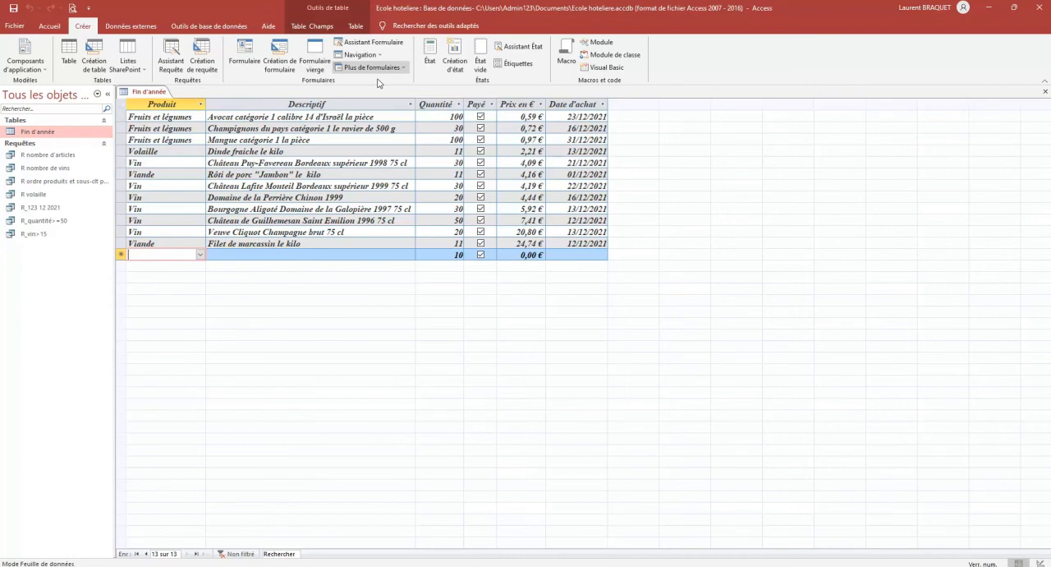
click(379, 44)
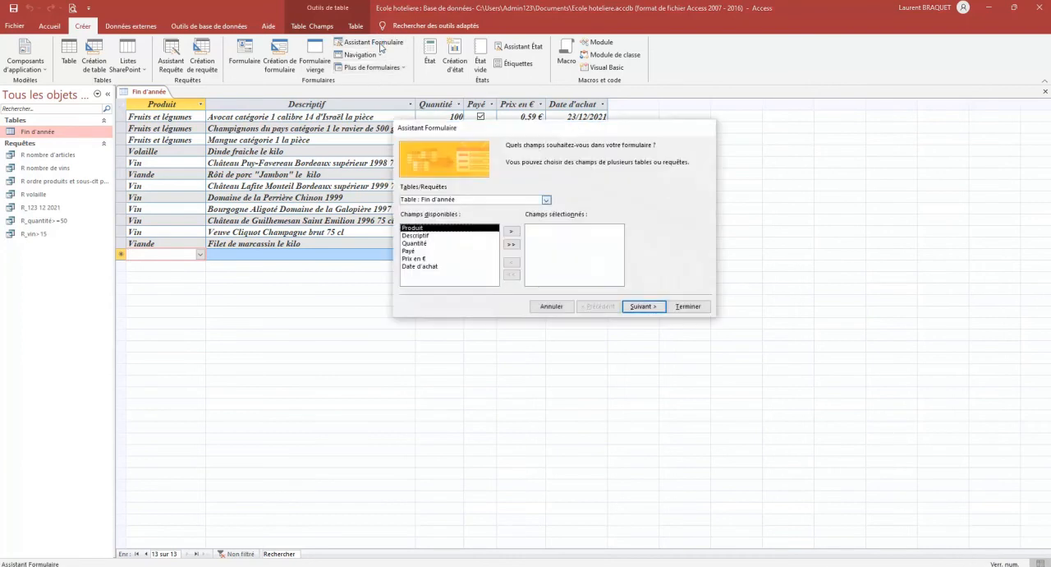
click(546, 200)
click(547, 200)
click(546, 200)
click(547, 200)
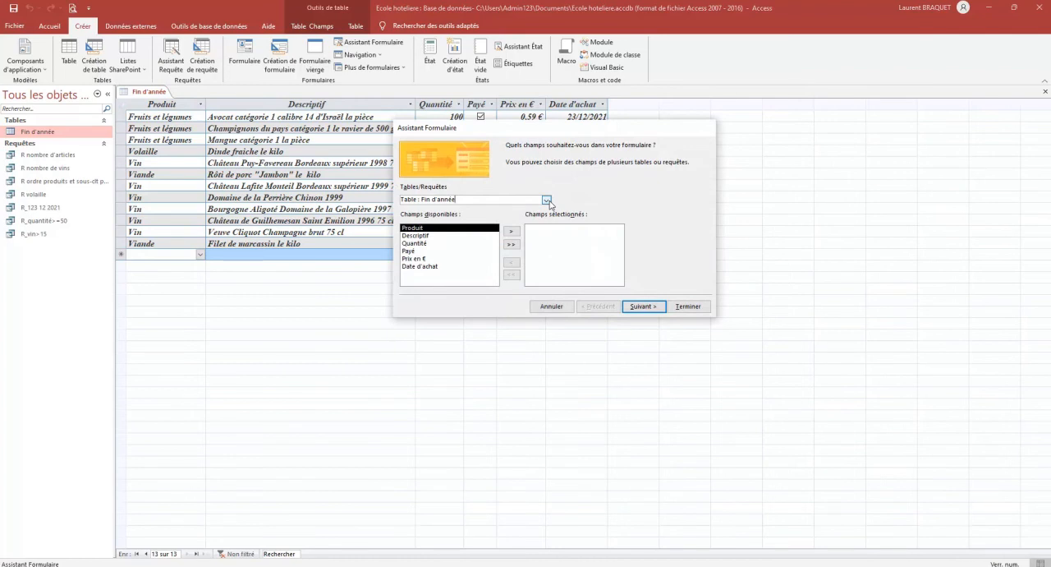
click(511, 232)
click(511, 244)
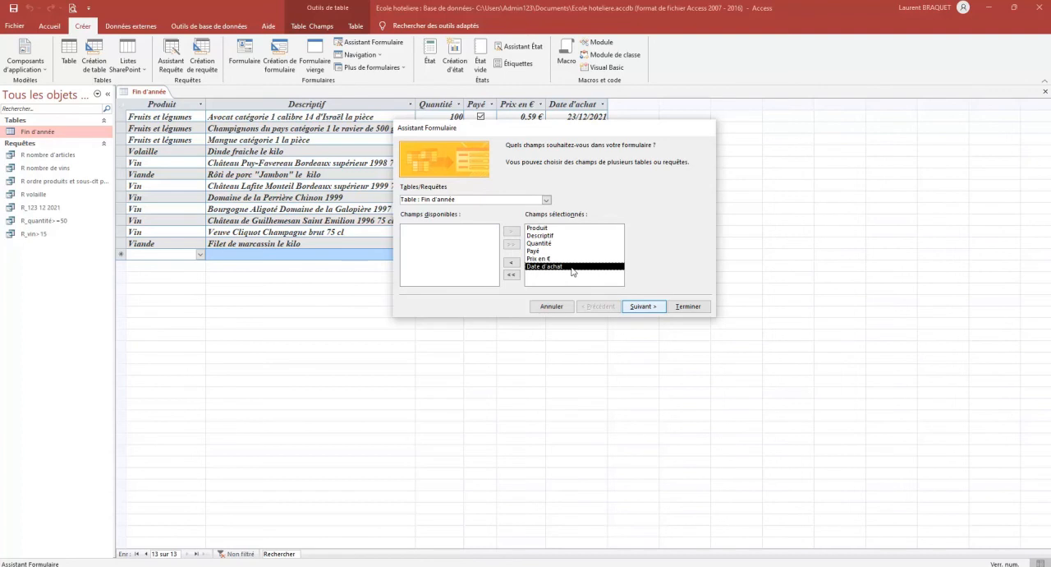
click(641, 306)
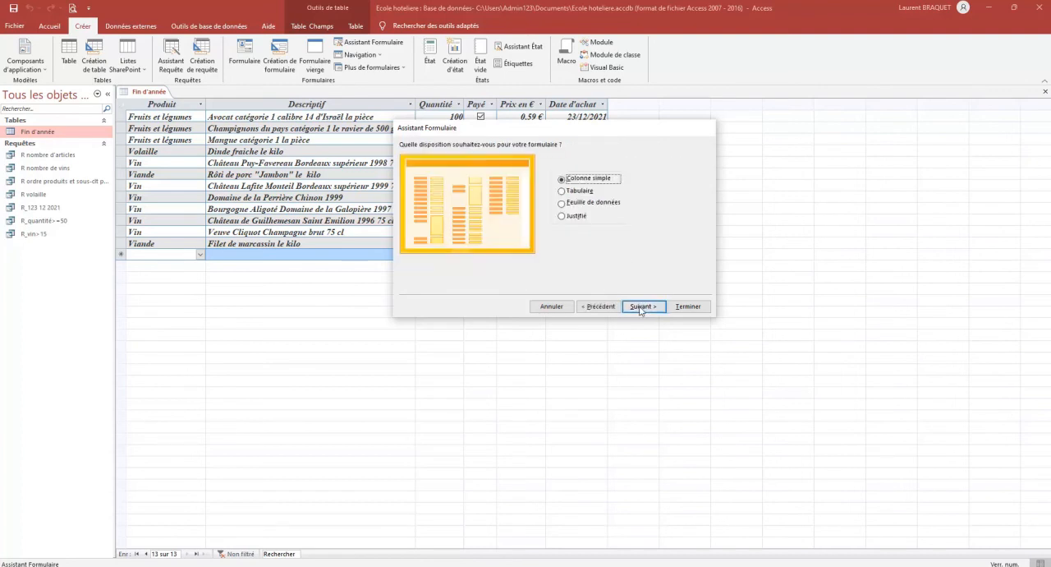
Compare the Tabulaire, Feuille de données and Justifié form layouts, and choose Colonne simple
click(578, 192)
click(580, 202)
click(582, 216)
click(585, 182)
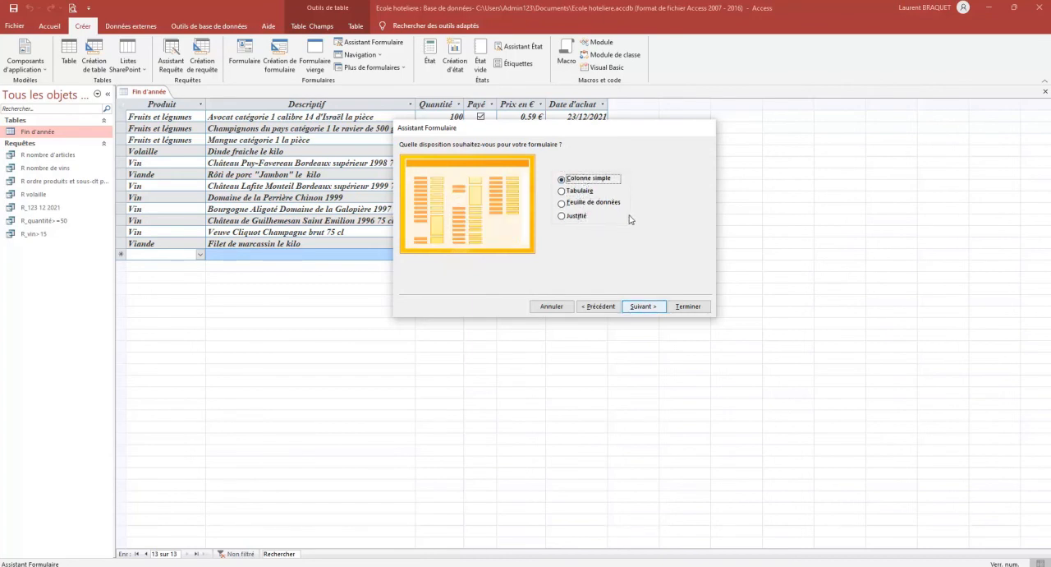
click(642, 305)
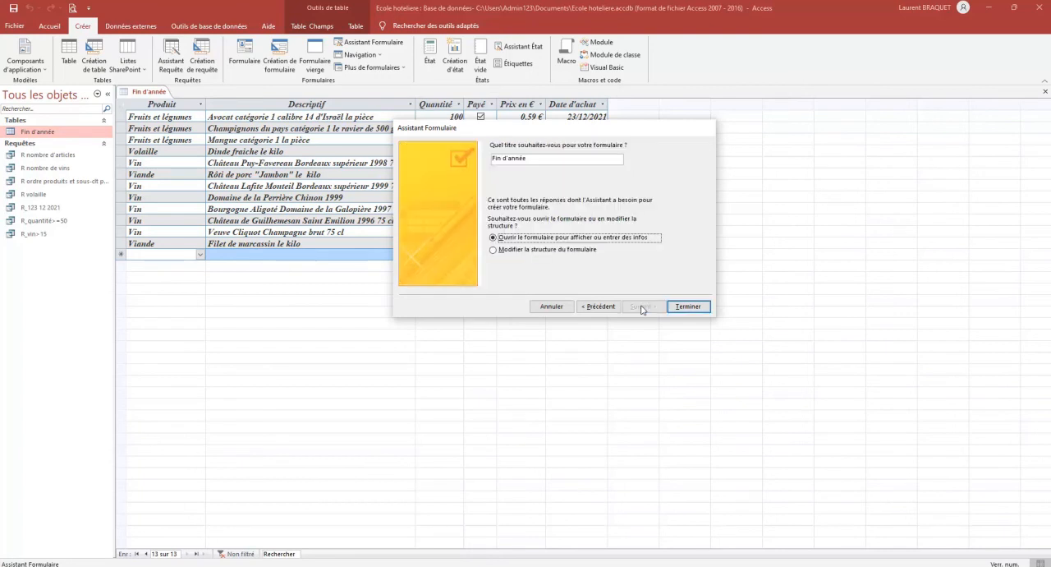
Title the form Form_Table_Finannee and finish the wizard so the form opens for viewing or entering data
click(567, 160)
key(ctrl+a)
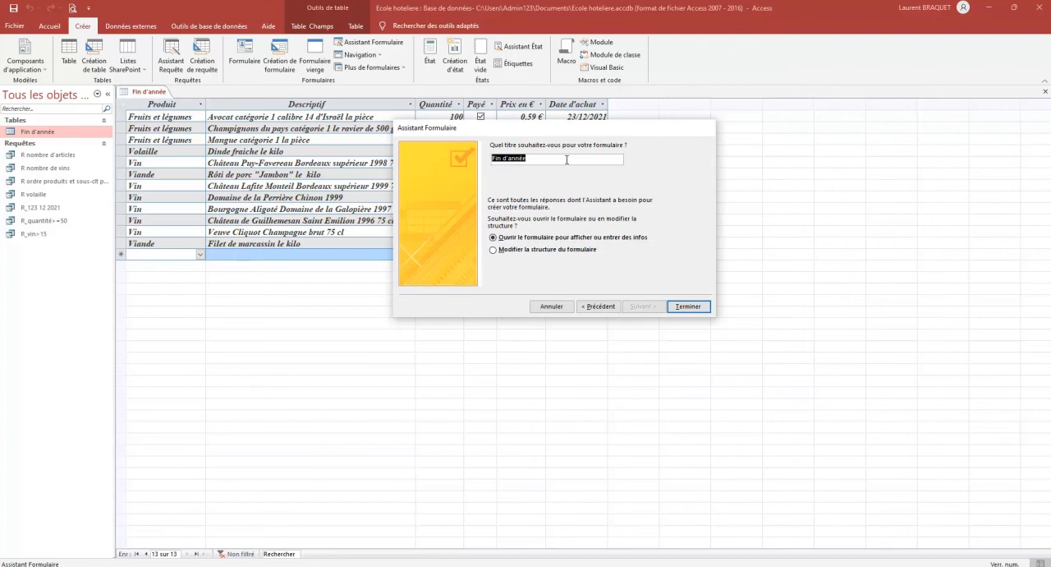
text(Form)
text(_Table)
text(_F)
text(in d'anné)
key(BackSpace)
key(BackSpace)
key(BackSpace)
key(BackSpace)
text(annee)
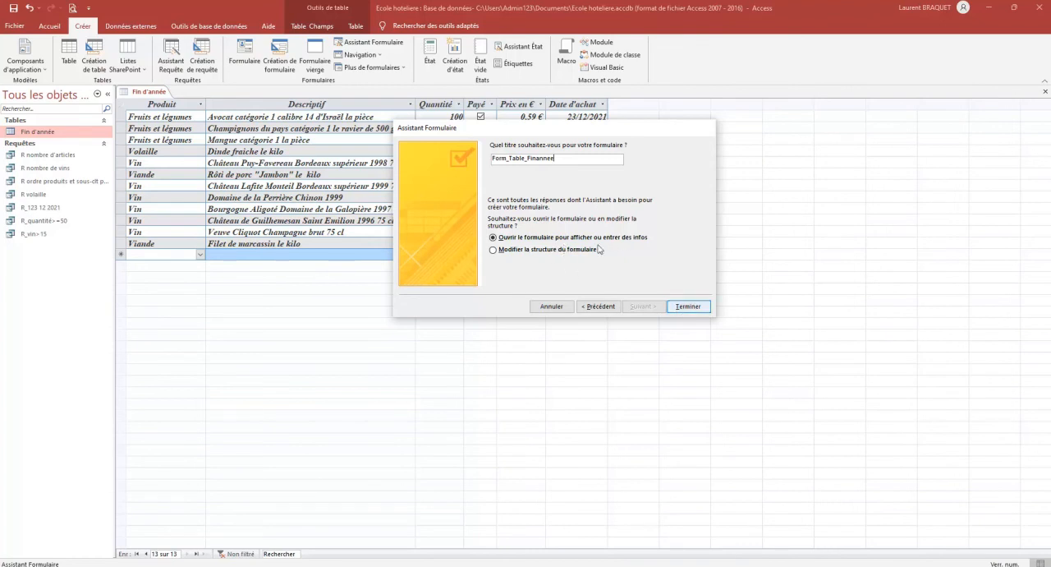
click(688, 307)
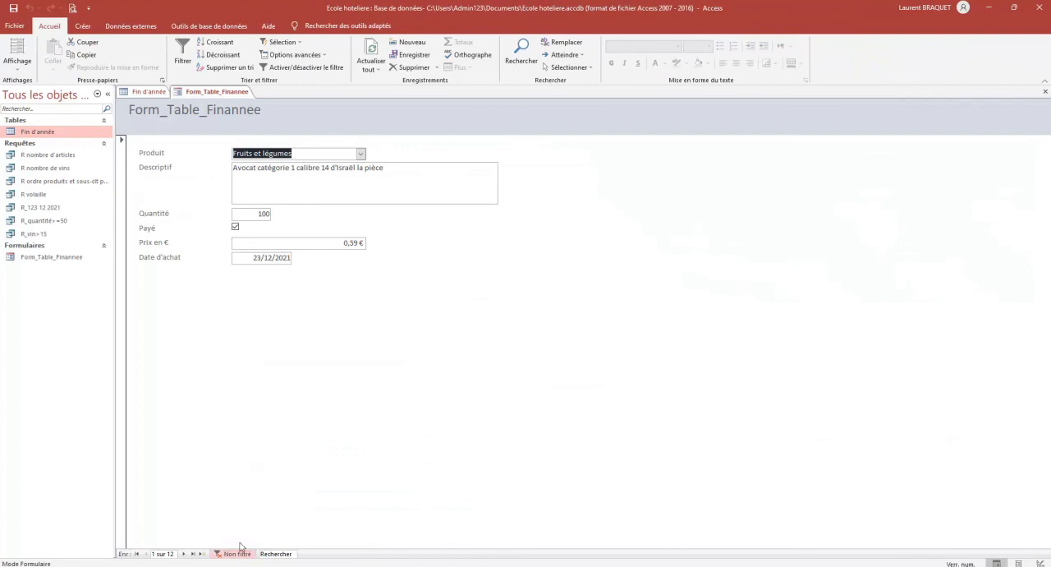
Go to the form's last record and a blank new record, and view the Produit choices
click(193, 554)
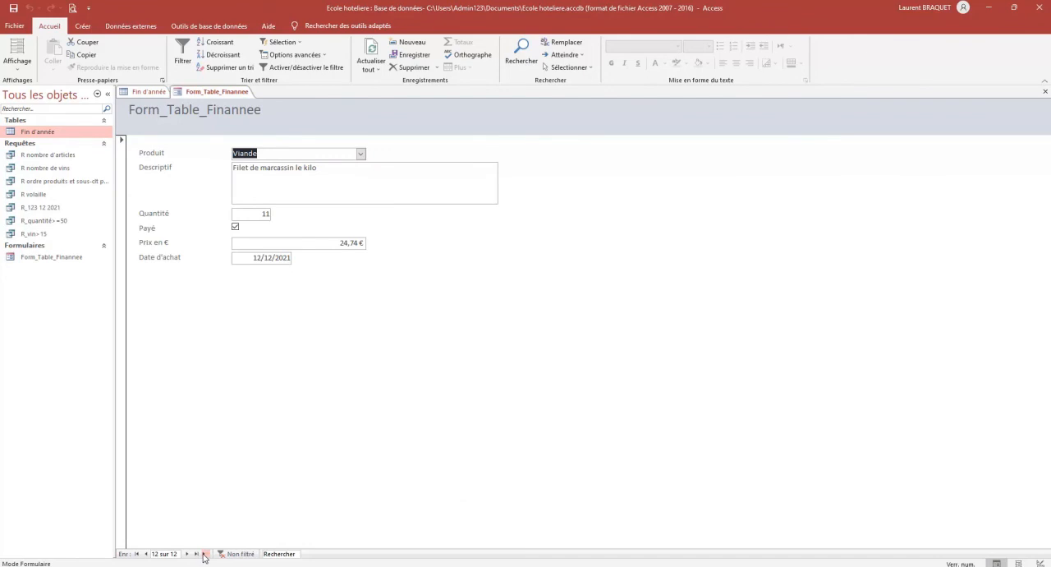
click(205, 554)
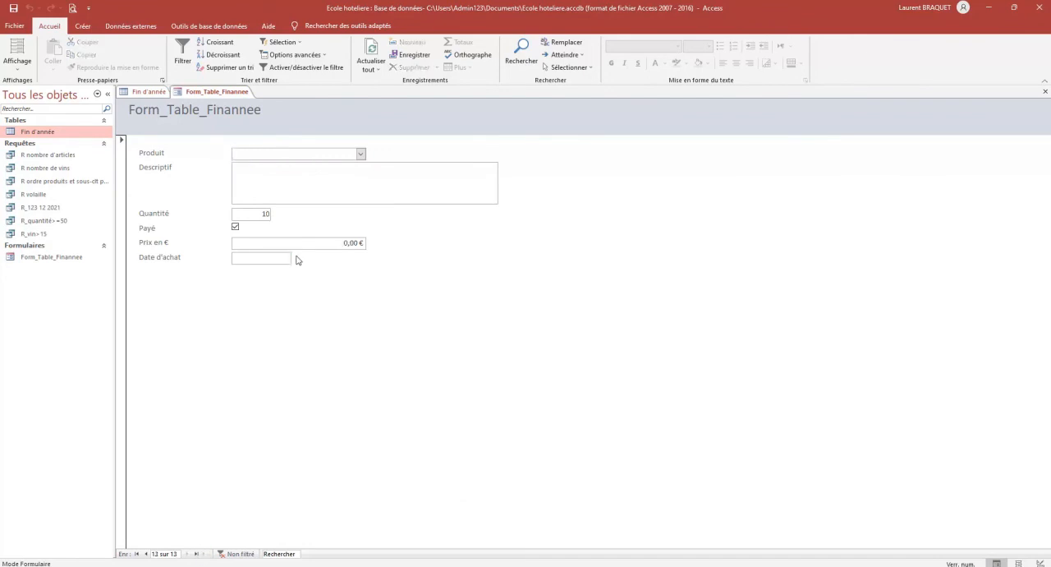
click(359, 155)
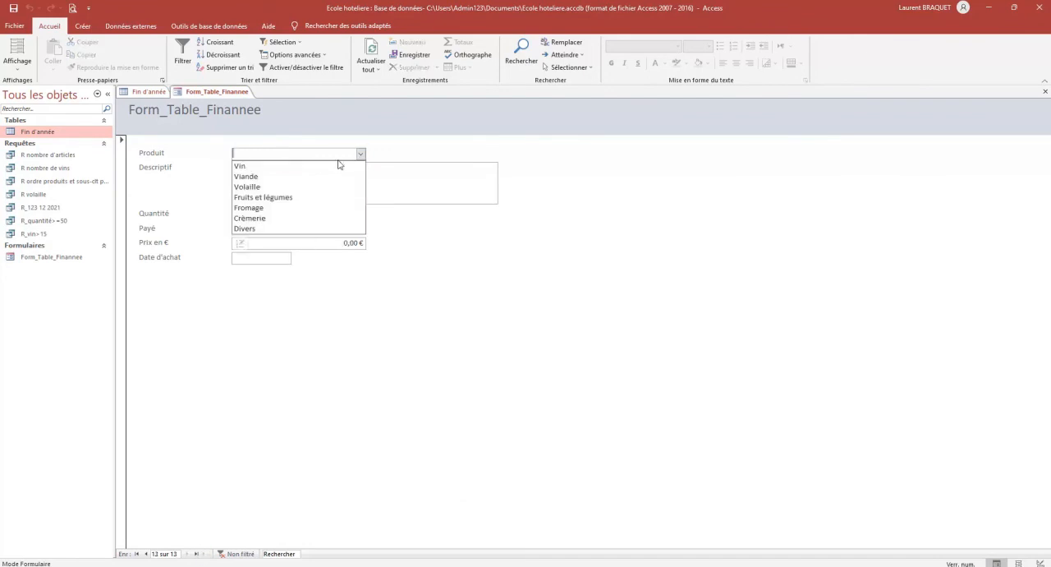
click(359, 155)
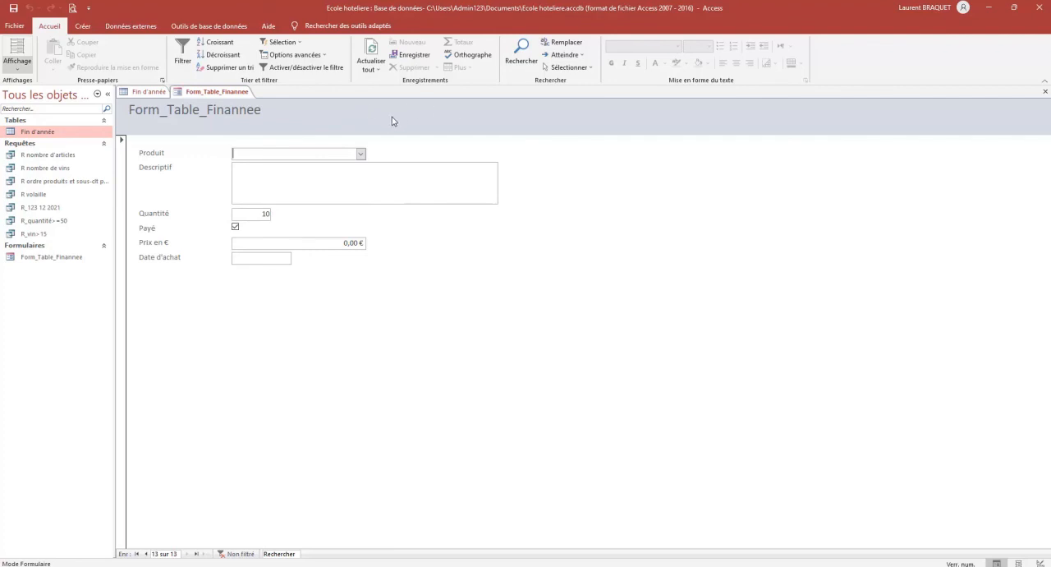
Switch the form to design view (Mode Création) and select its header section
click(20, 69)
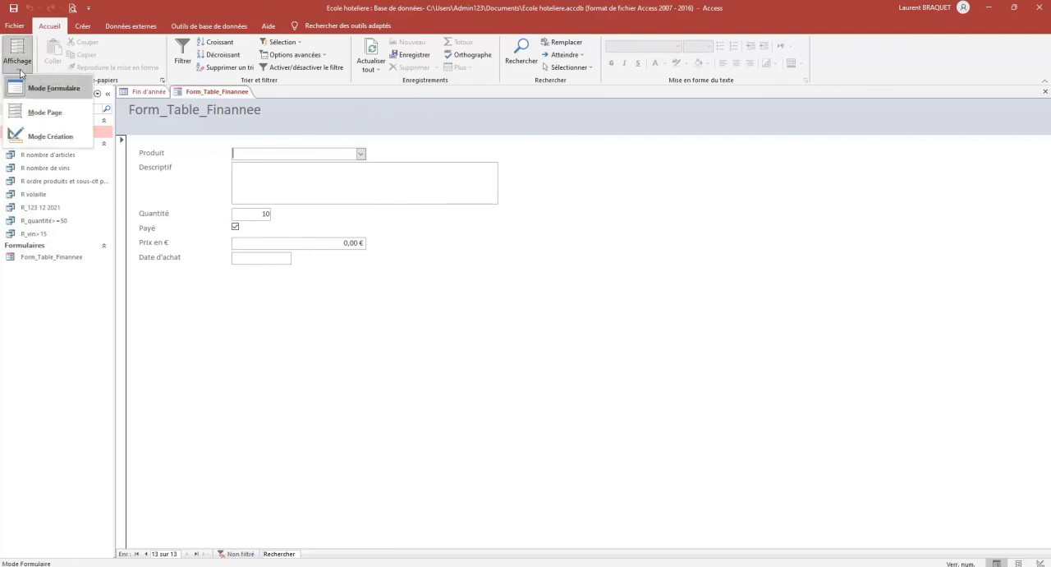
click(45, 138)
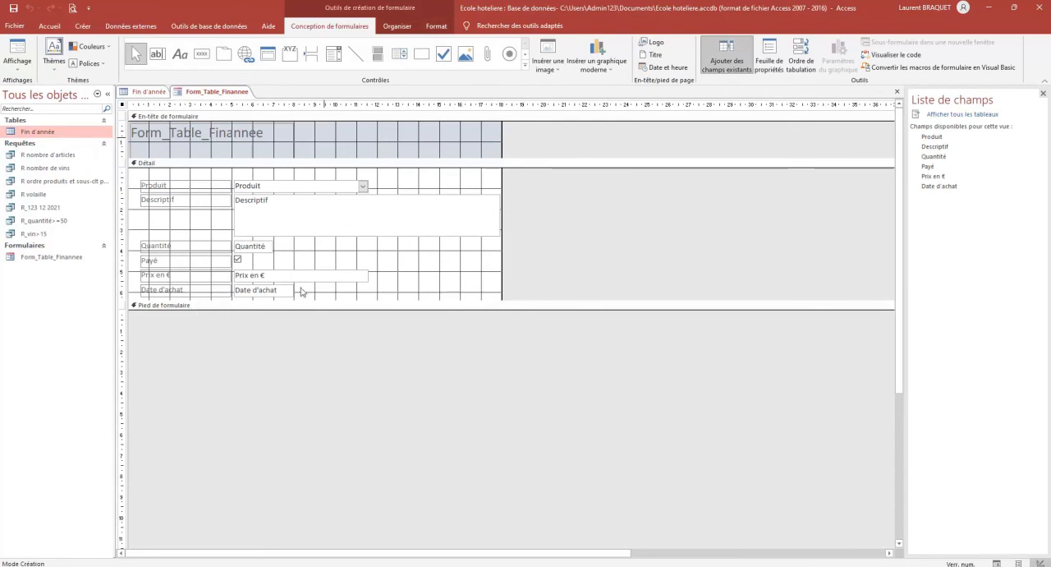
click(262, 138)
click(263, 137)
click(334, 142)
click(270, 137)
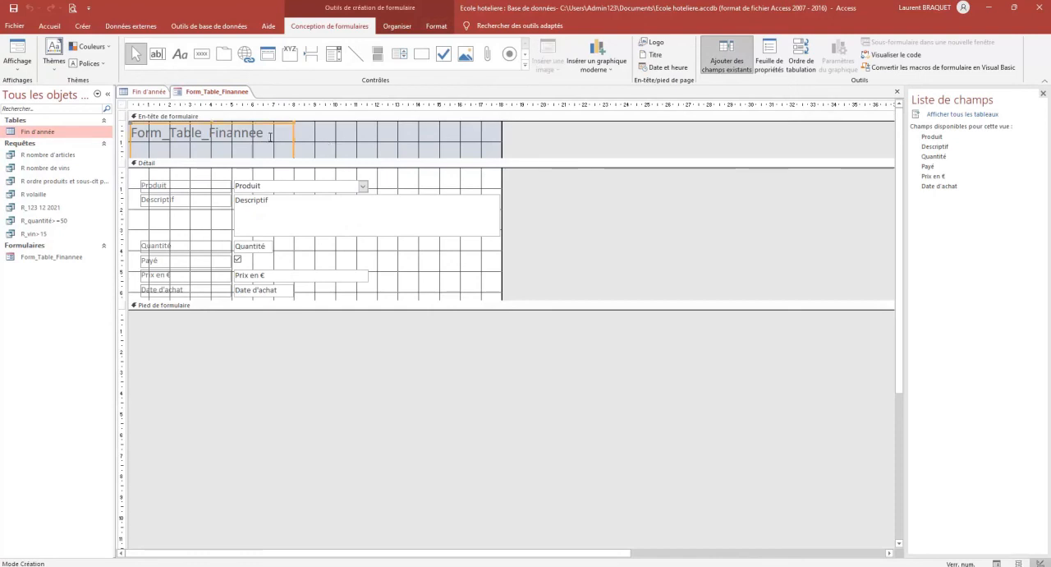
click(324, 141)
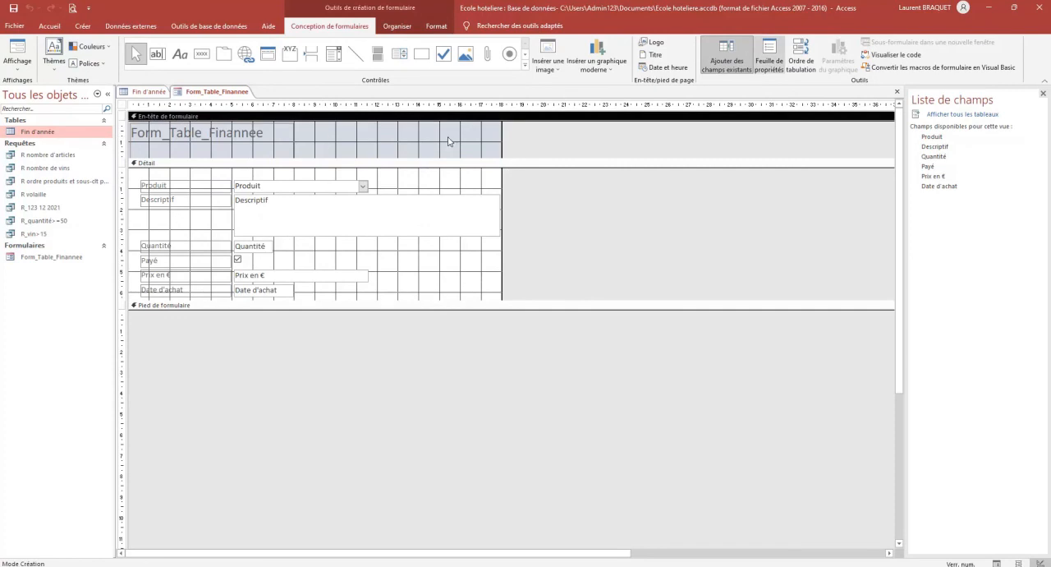
Show the header section's properties and set its background colour (Couleur fond) to a golden Accent 4 theme shade
click(772, 57)
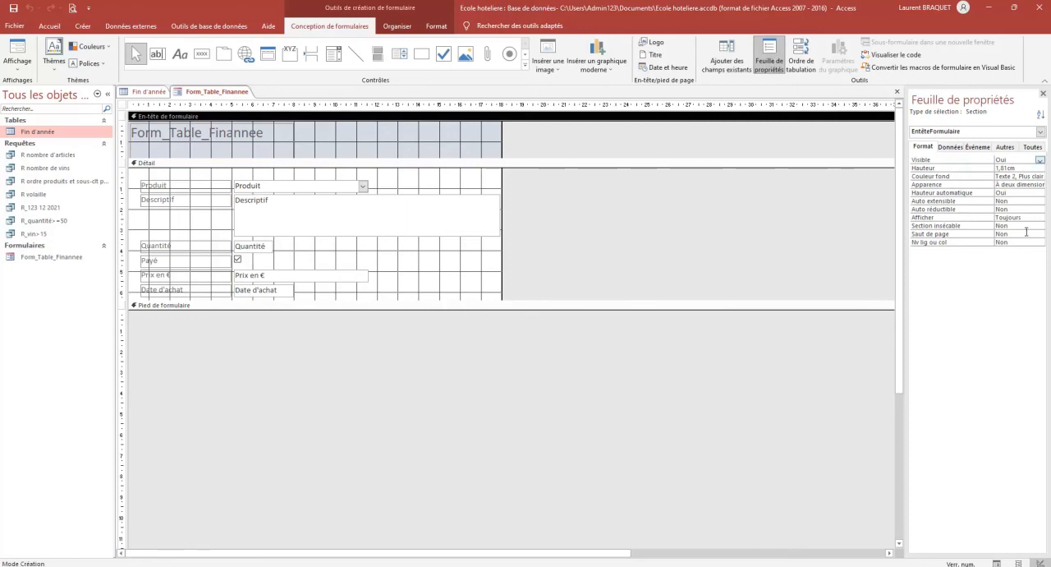
click(347, 133)
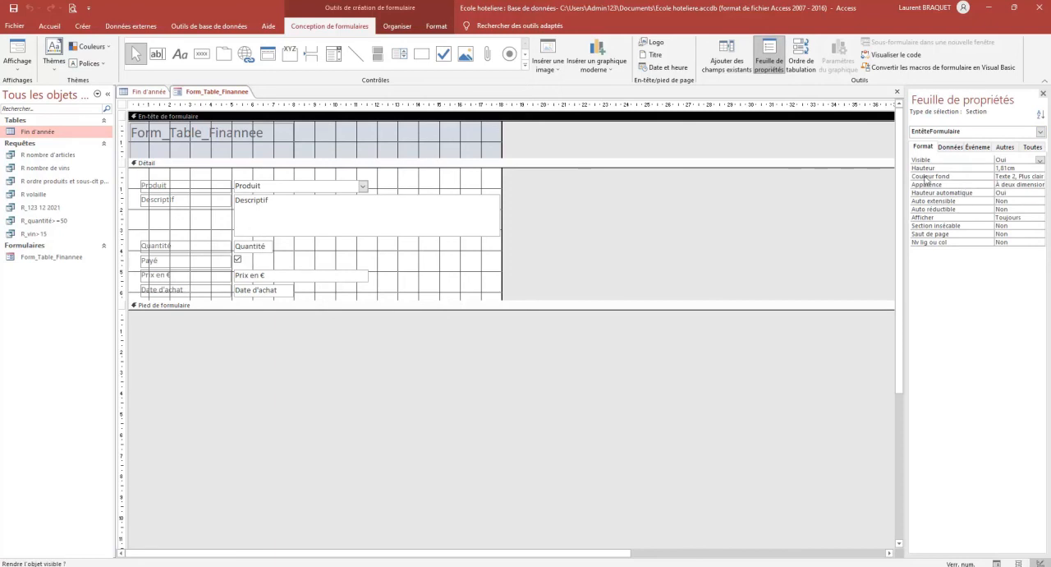
click(1039, 177)
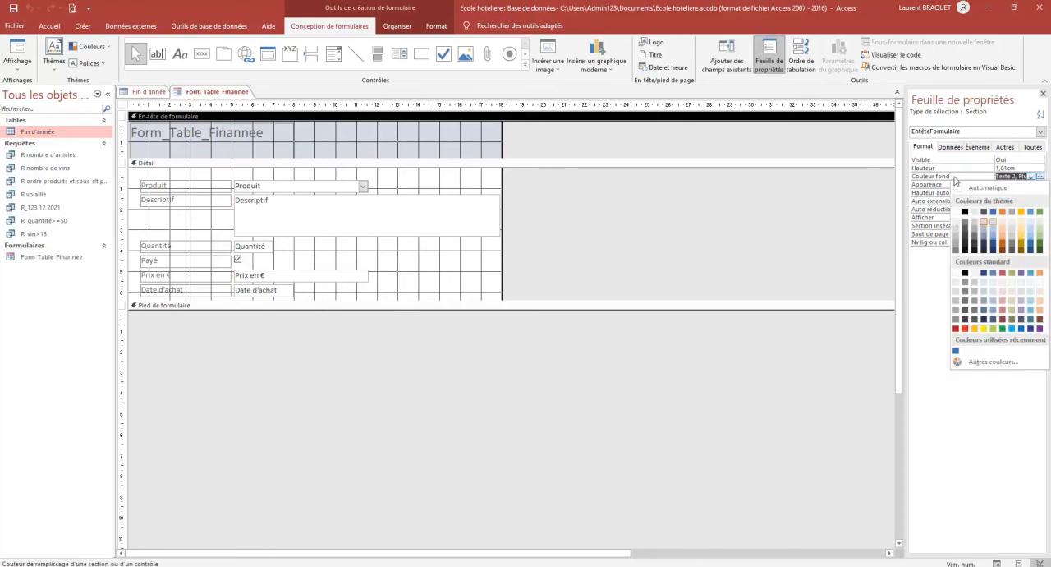
click(1022, 234)
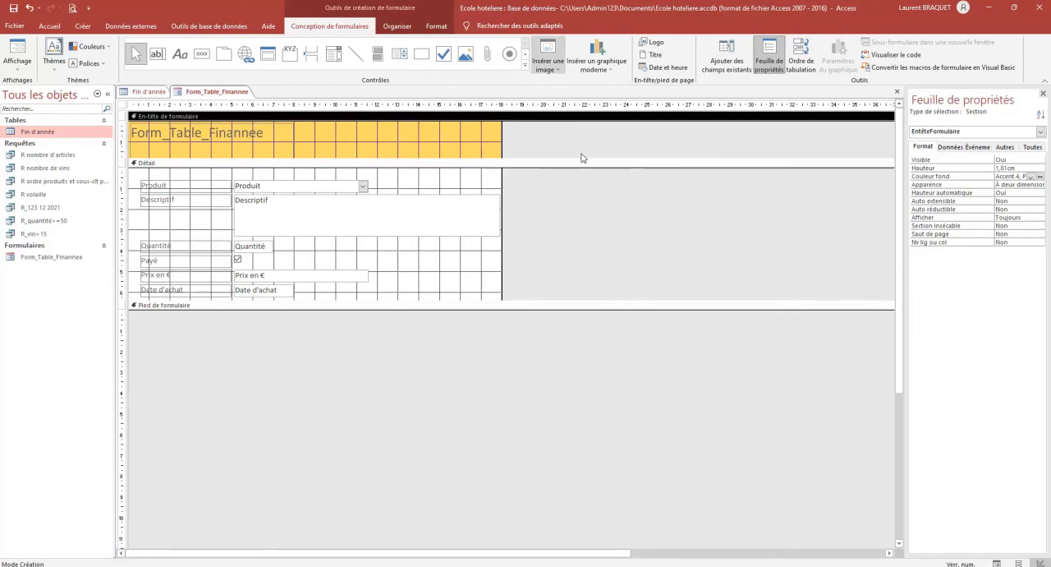
Insert the picture restaurant du bonheur.jpg from Documents into the form header, to the right of the title
click(553, 72)
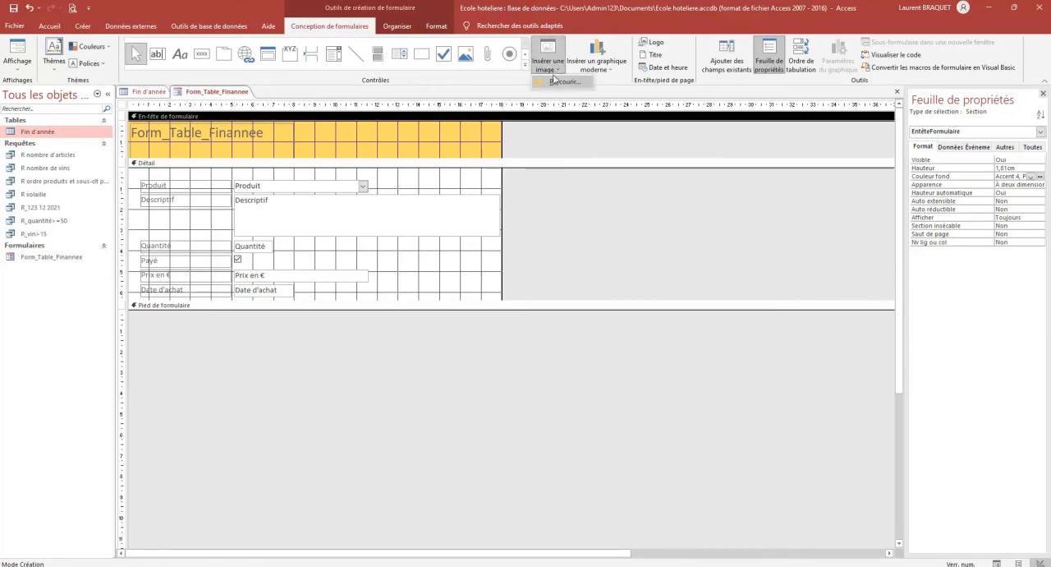
click(555, 82)
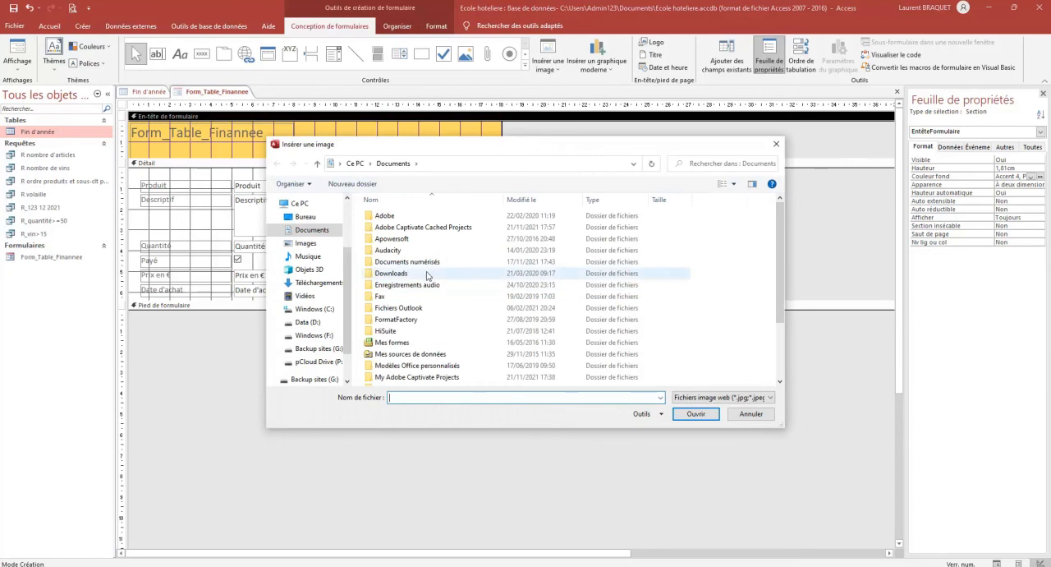
scroll(415, 301, down, 2)
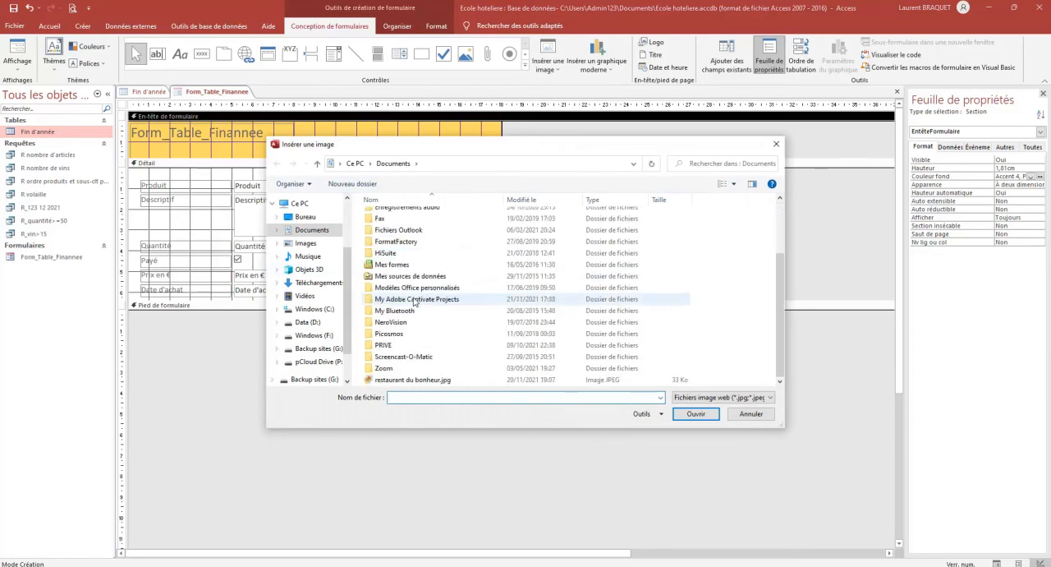
double_click(407, 380)
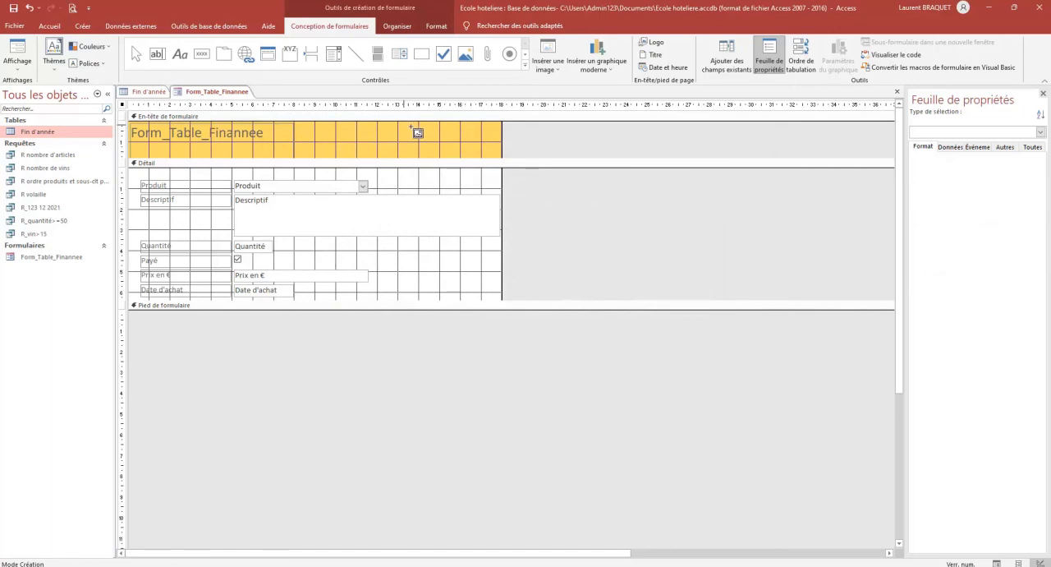
drag(404, 124, 446, 152)
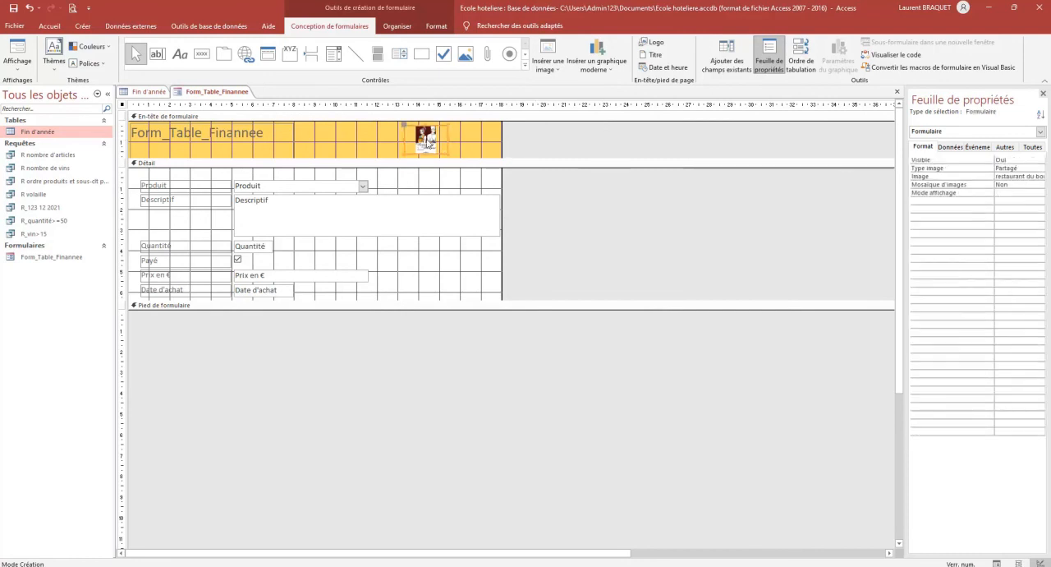
Enlarge the picture and shift it slightly toward the title, extending the form header to about 2.13 cm high
click(426, 145)
drag(426, 145, 434, 165)
click(456, 151)
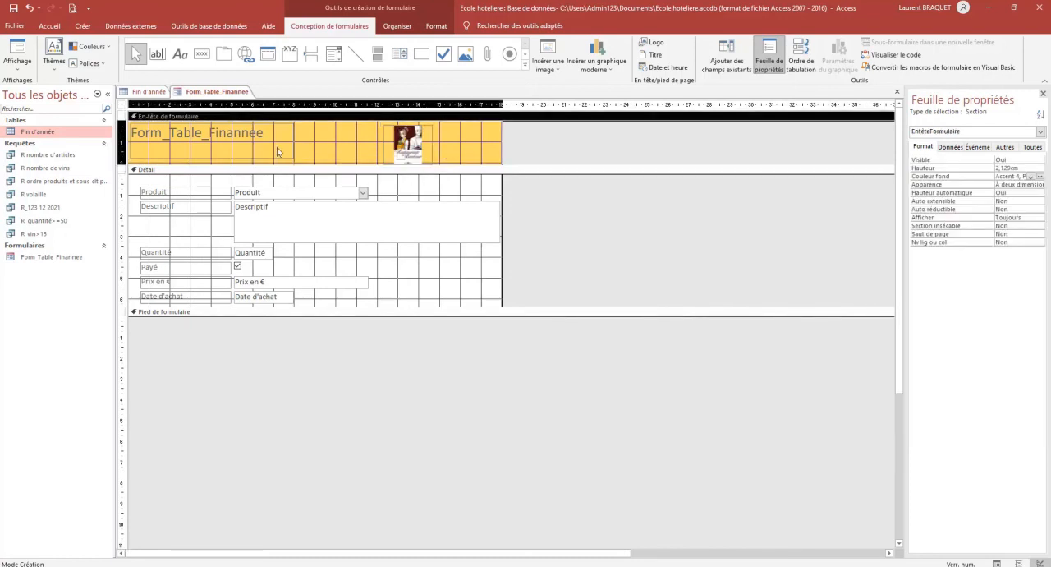
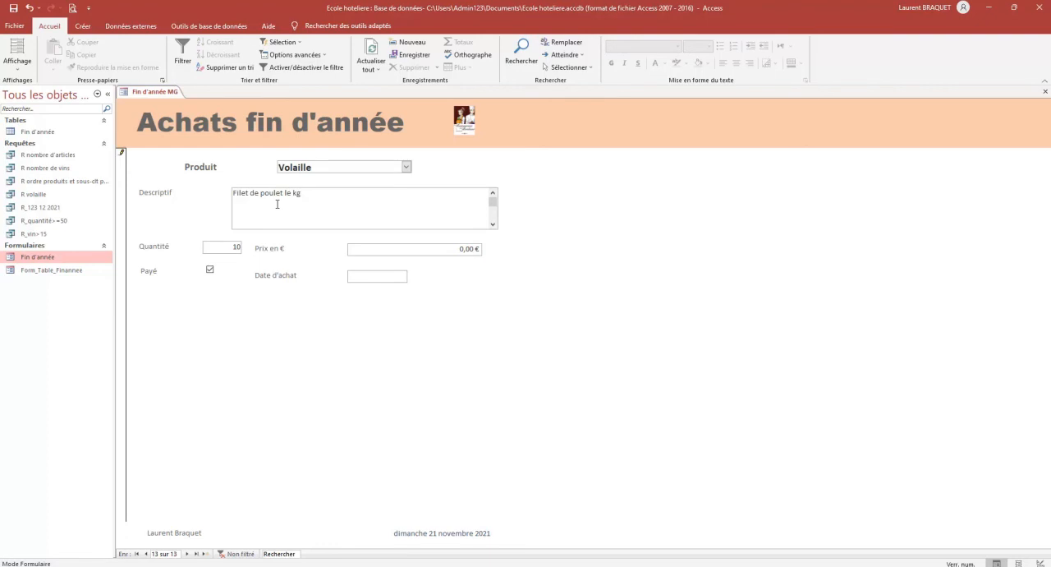
Set the quantity to 12 and the price to 5,02 € for the Filet de poulet le kg record
key(Tab)
text(12)
key(Tab)
key(Tab)
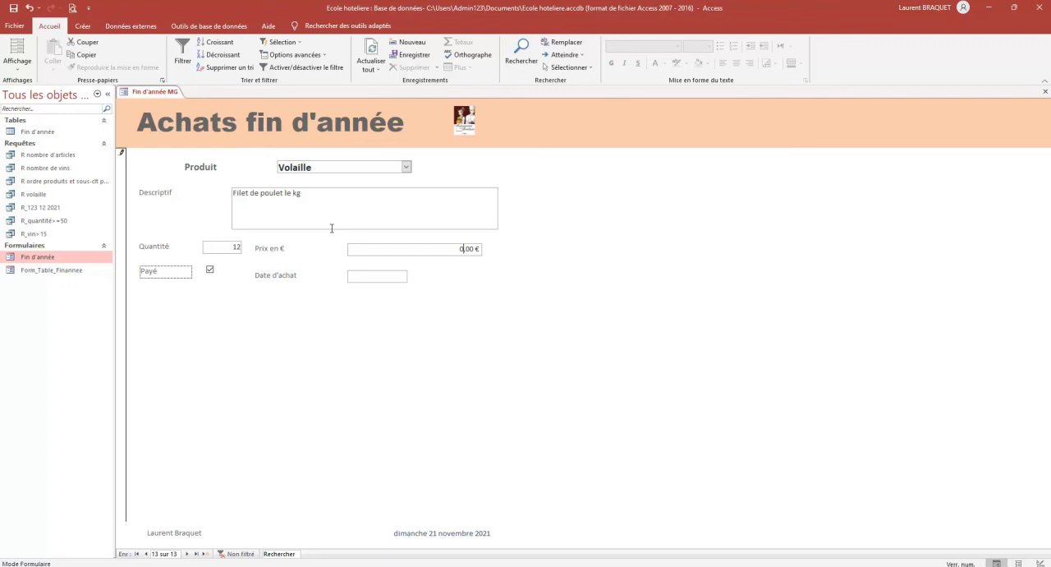
drag(461, 248, 478, 247)
text(5,02)
key(Tab)
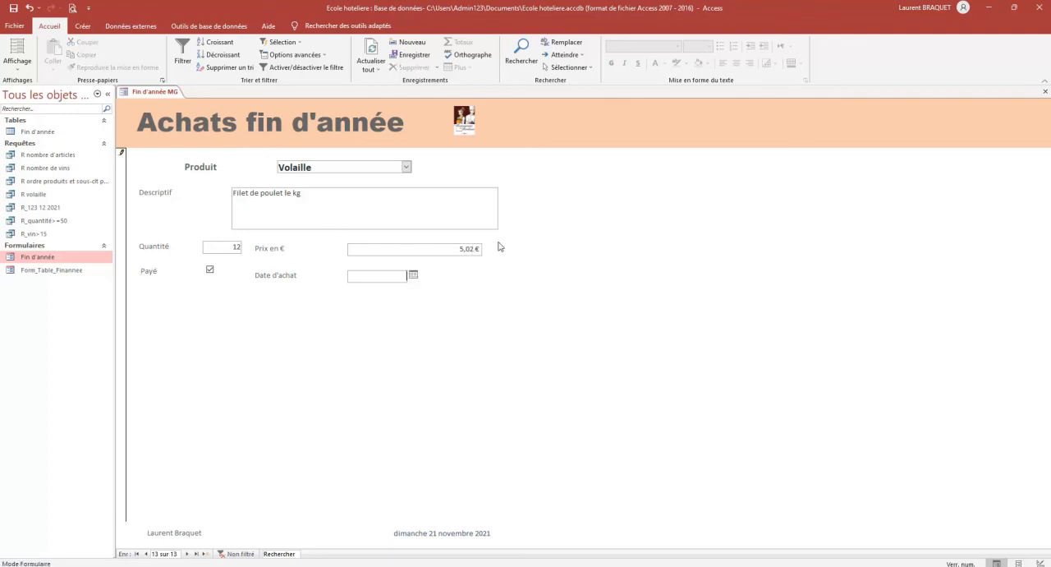
Set the record's purchase date to 31/12/2021 and advance to a new blank record to save it
text(31/12/)
click(414, 275)
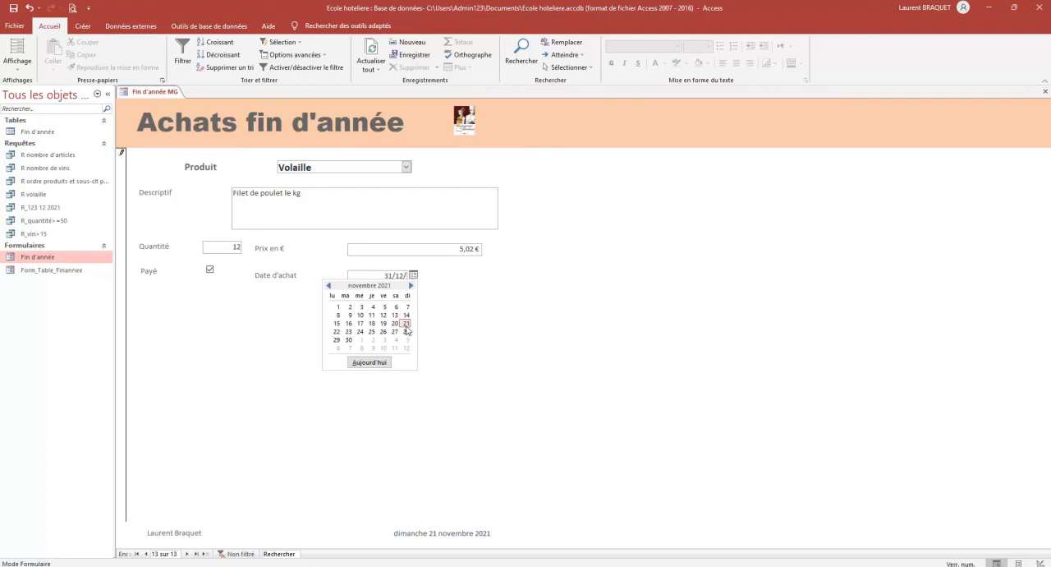
click(412, 286)
click(383, 340)
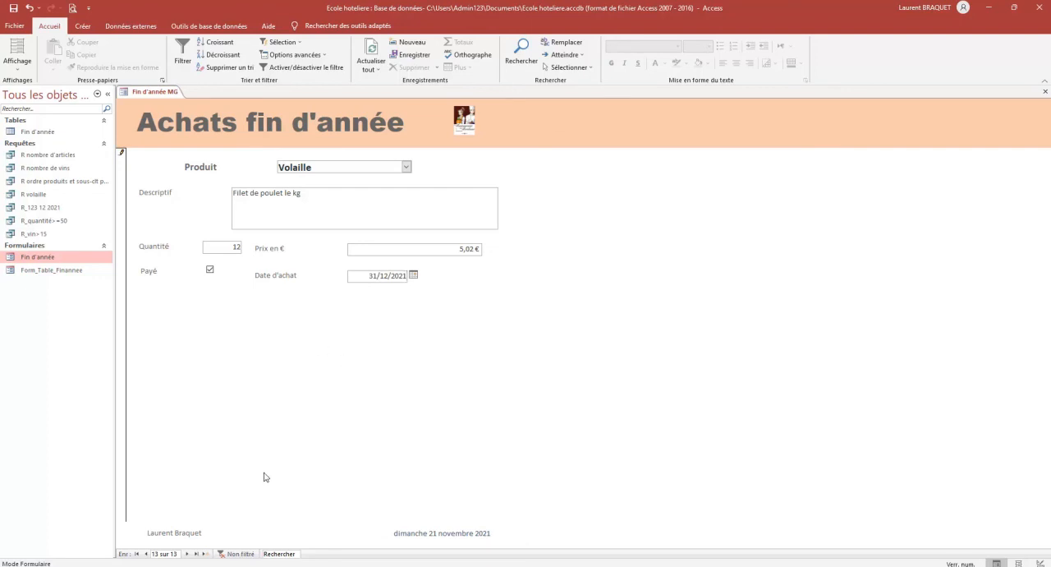
click(187, 554)
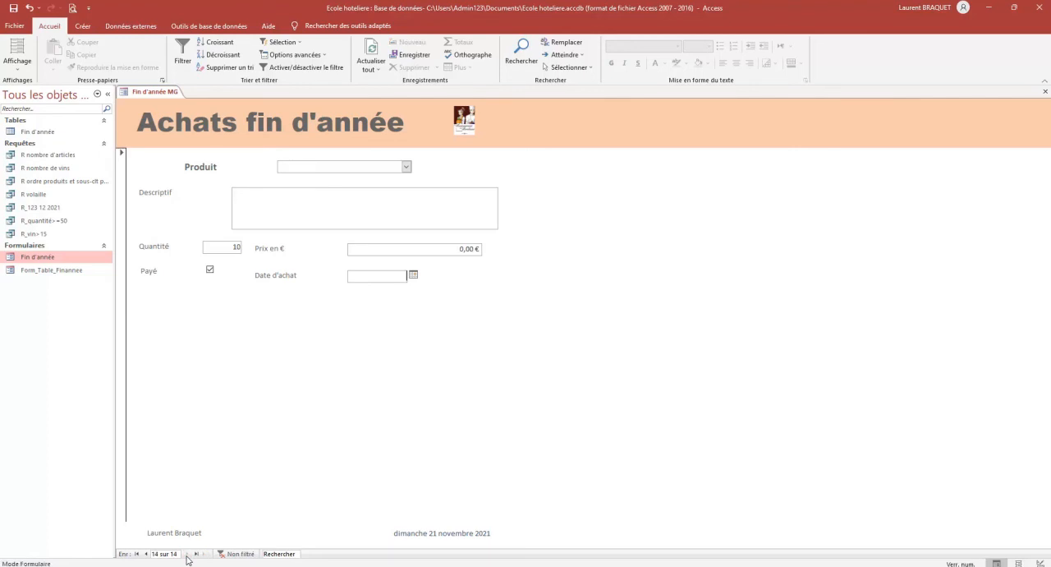
Go back to the last record in the form and open the Fin d'année table to check the new entry
click(137, 555)
click(193, 555)
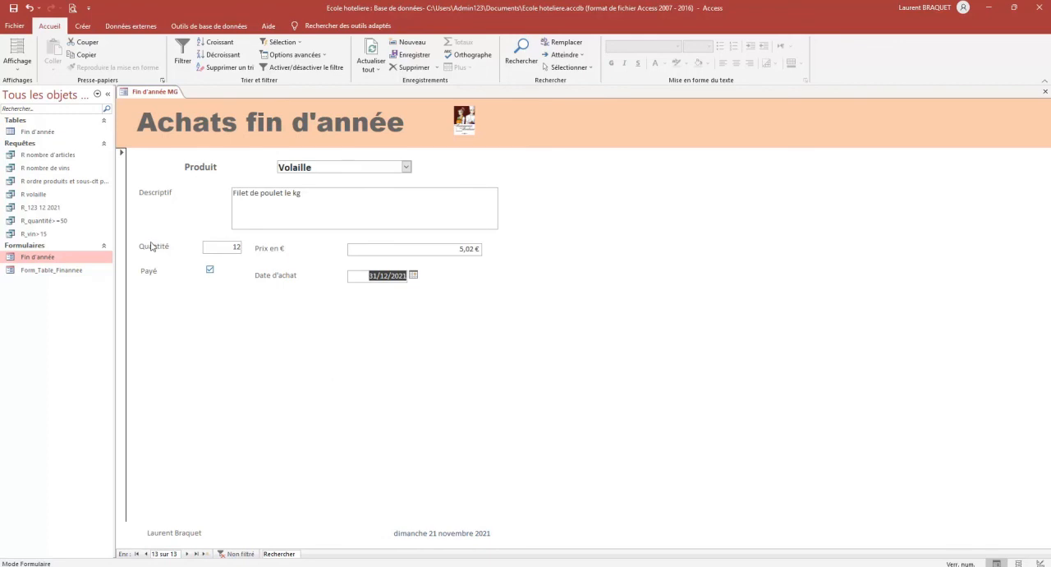
double_click(38, 133)
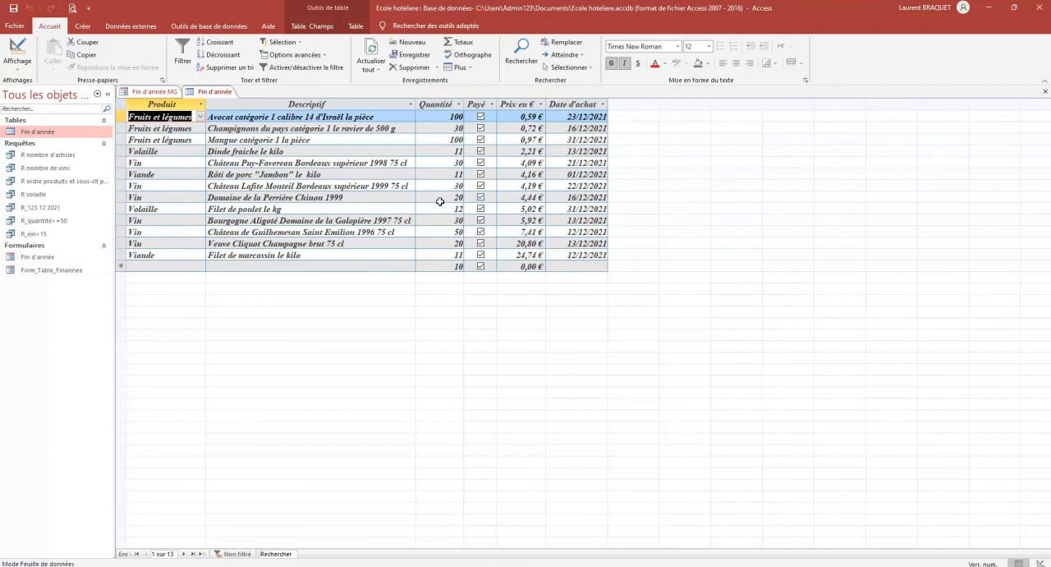
View the Fin d'année table's design in read-only mode, and close both the table and the form
click(17, 51)
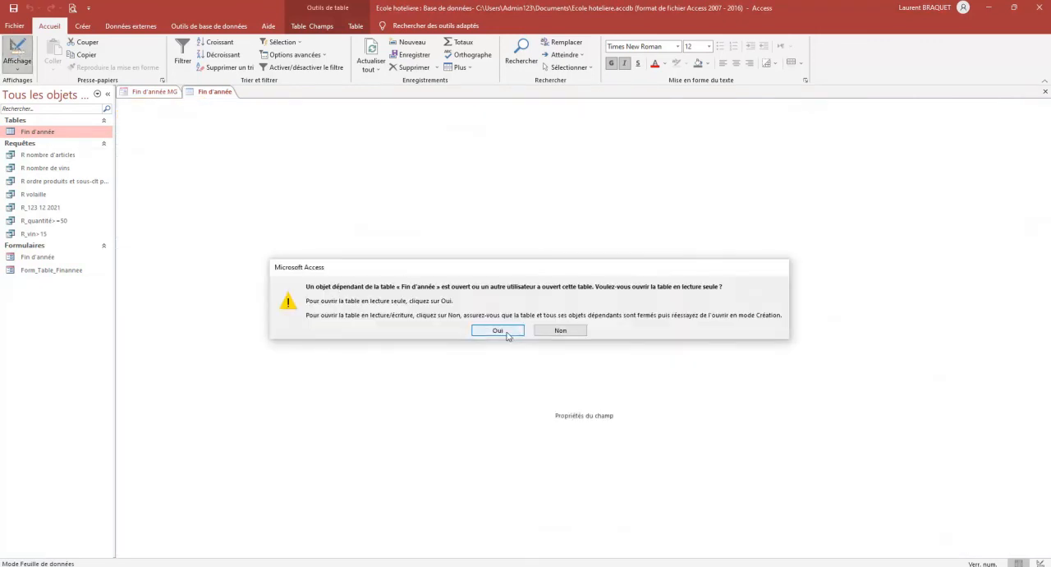
click(505, 330)
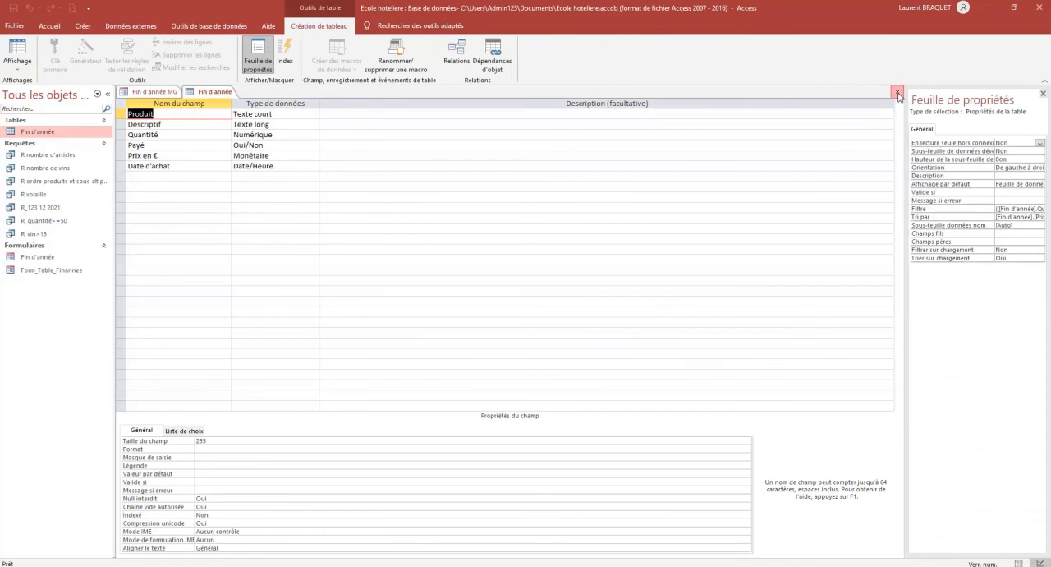
click(897, 91)
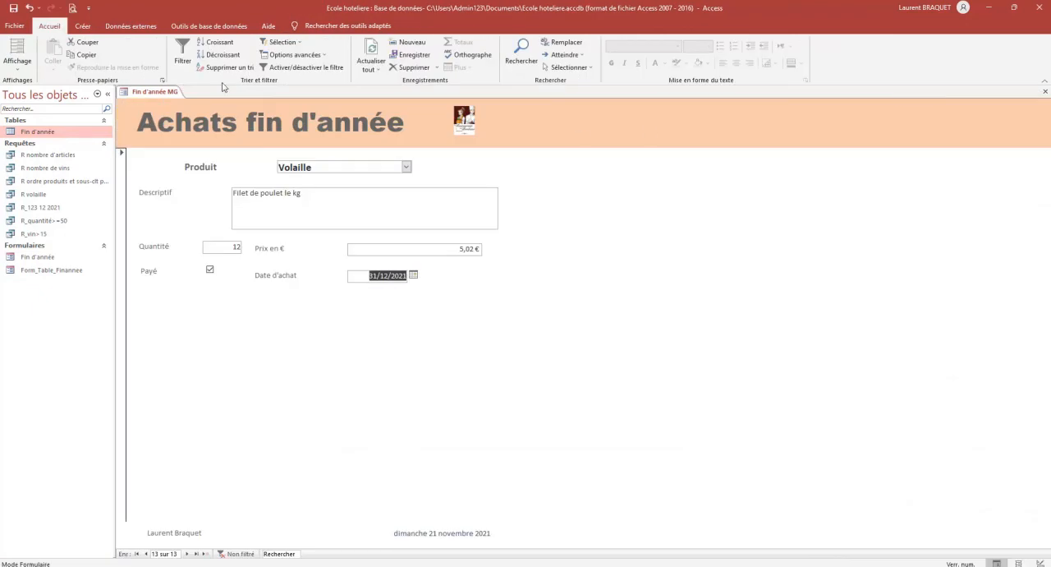
click(1045, 91)
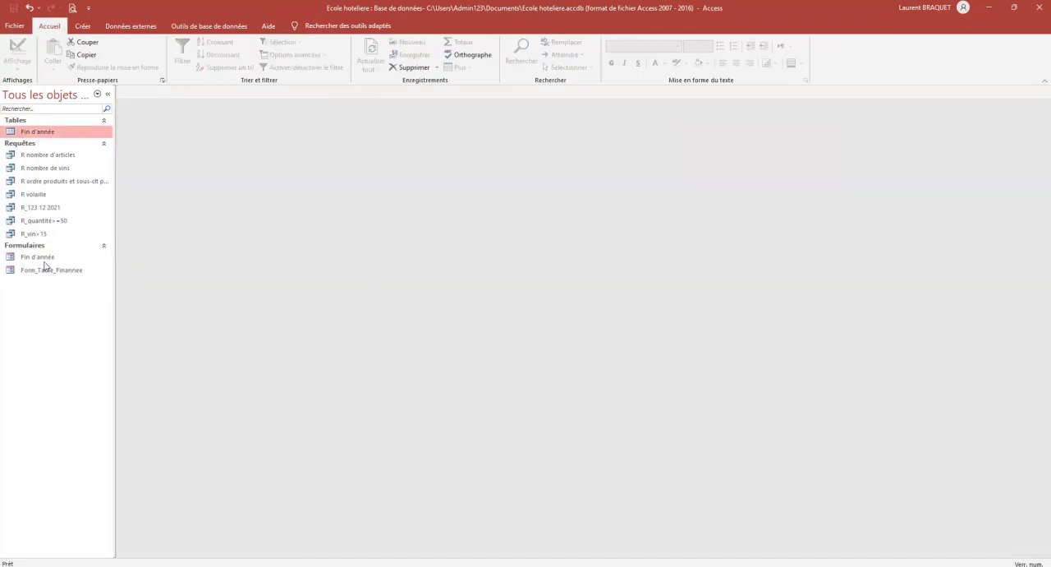
Open the Fin d'année table and the Fin d'année form, and view the form's product choices without changing the product
double_click(33, 131)
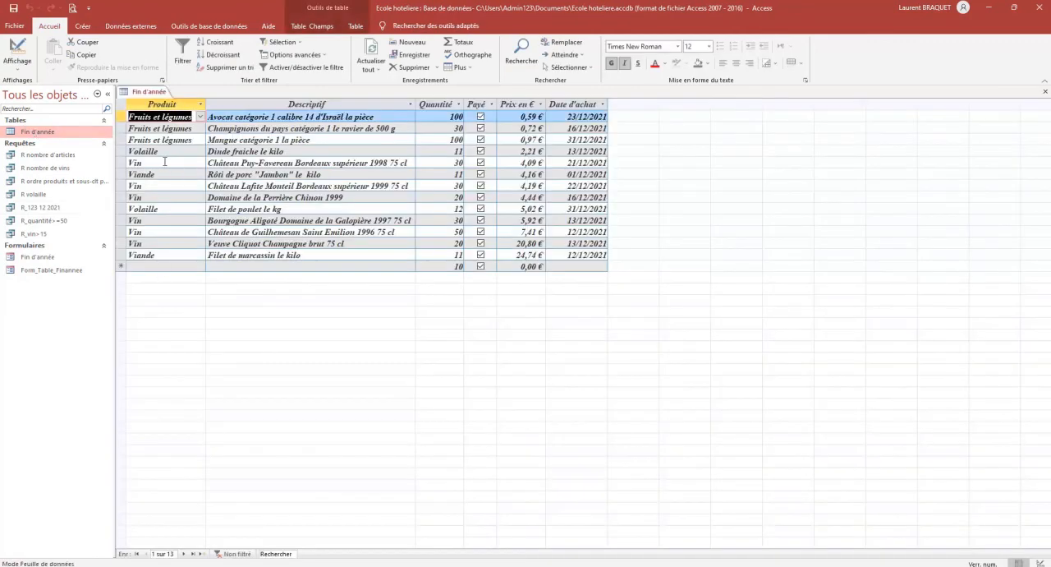
double_click(44, 260)
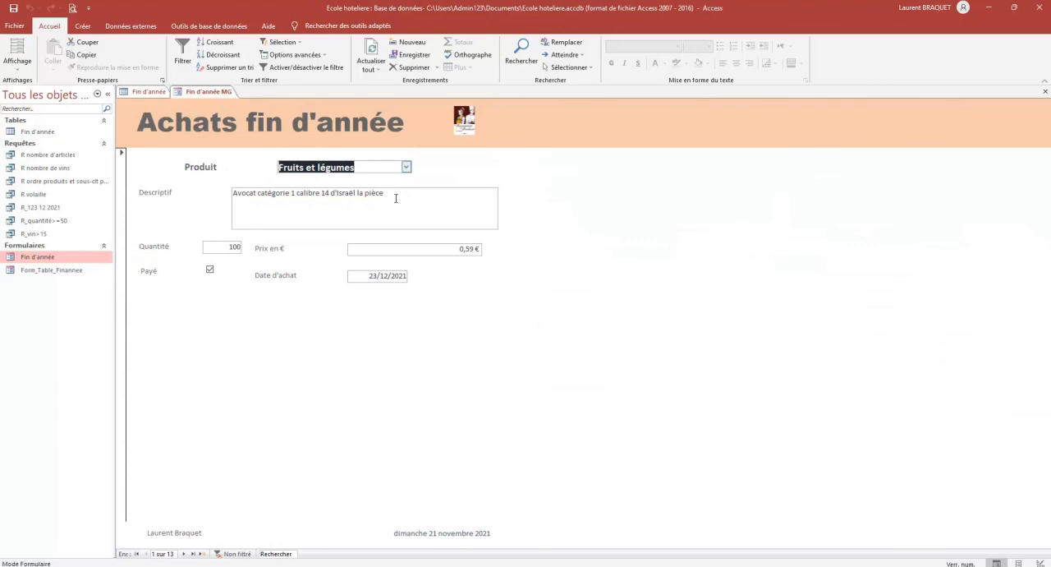
click(405, 167)
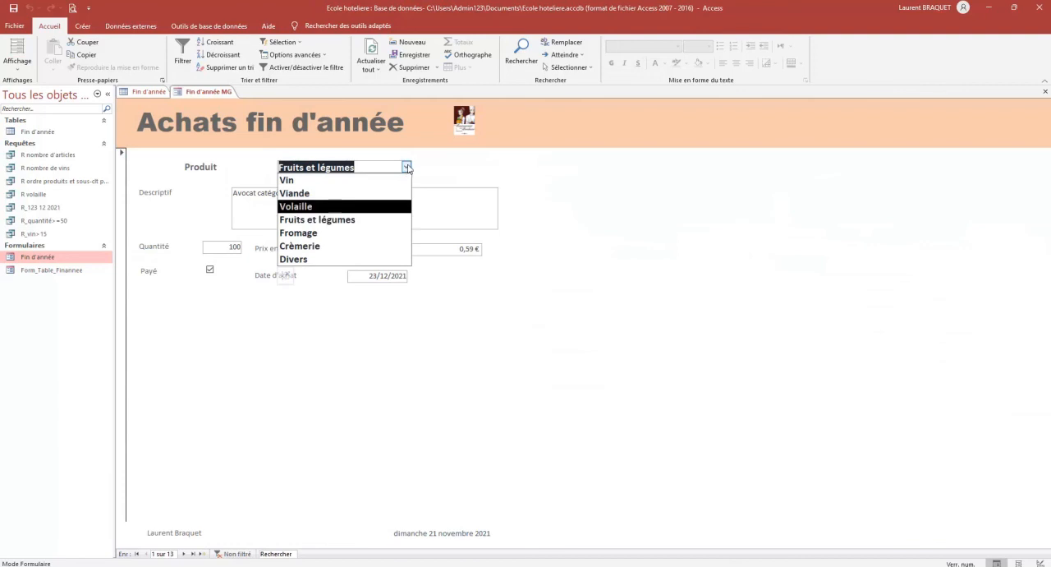
click(407, 166)
Search the form's records for "mangue" and set the quantity of the matching record to 50
click(262, 555)
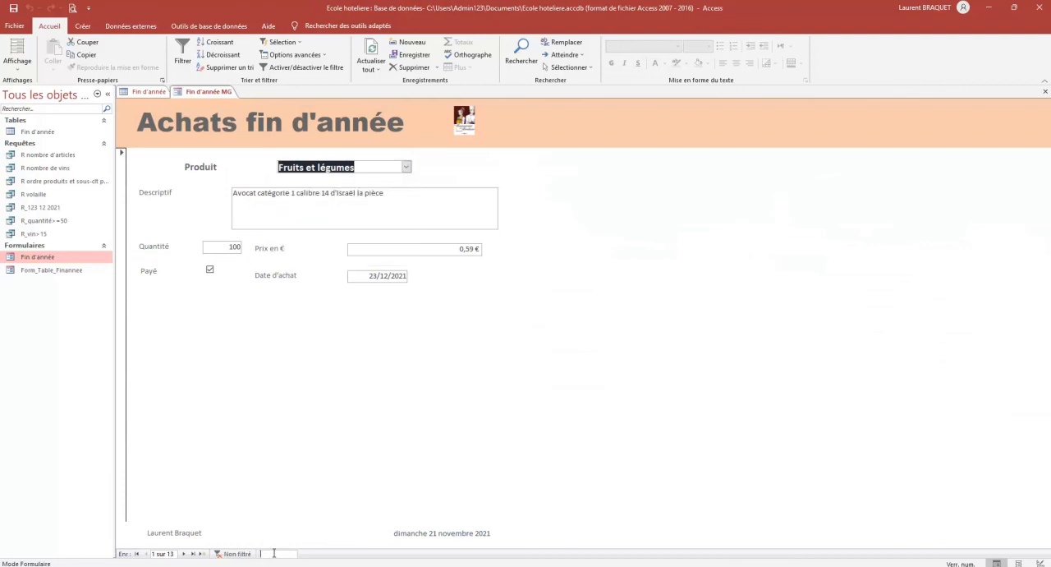
text(mangue)
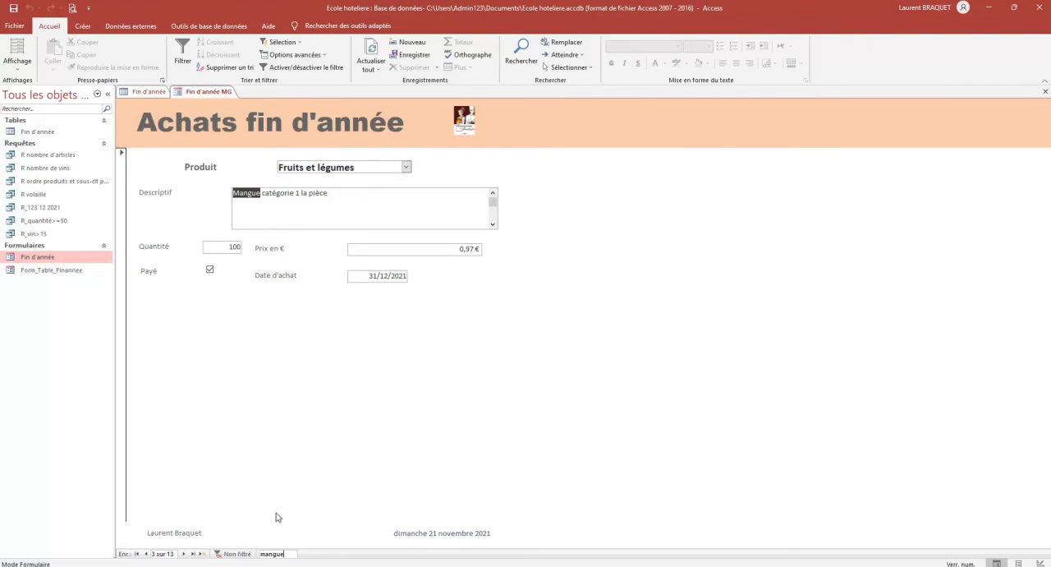
double_click(233, 247)
text(50)
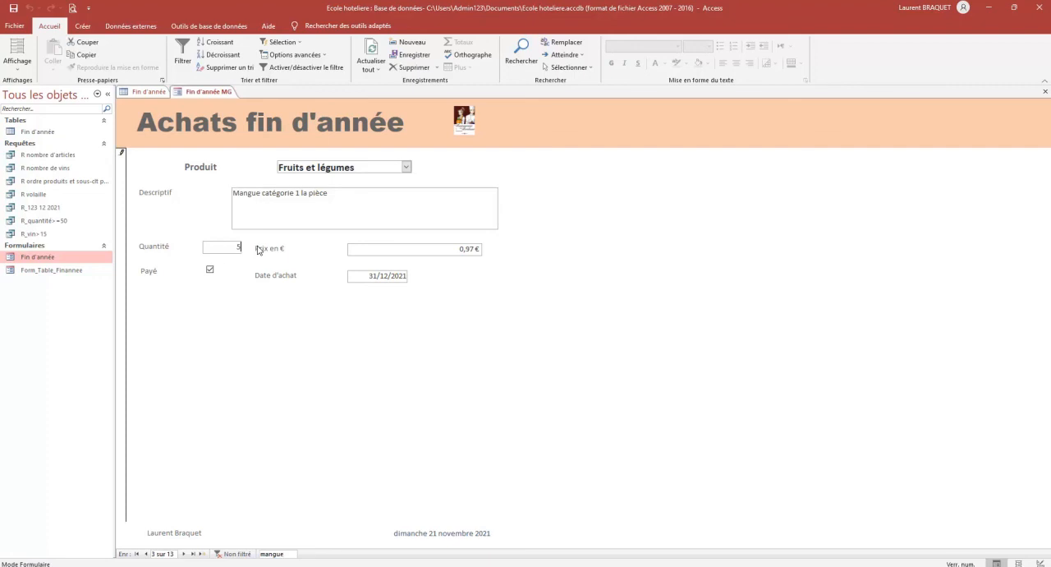
key(Tab)
key(Tab)
Advance one record to save the change, check the mango quantity in the Fin d'année table, and close the table
click(184, 554)
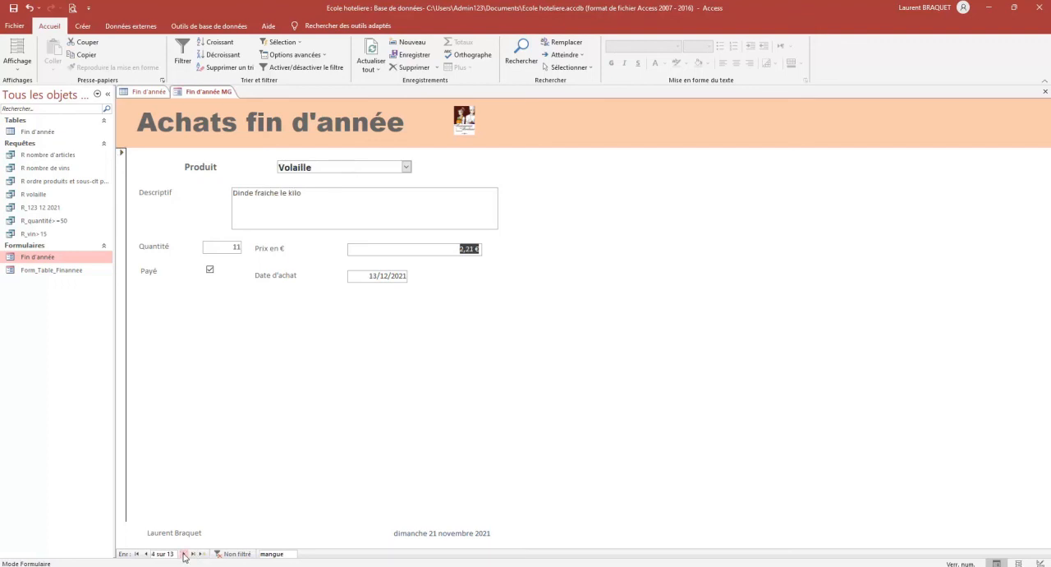
double_click(35, 132)
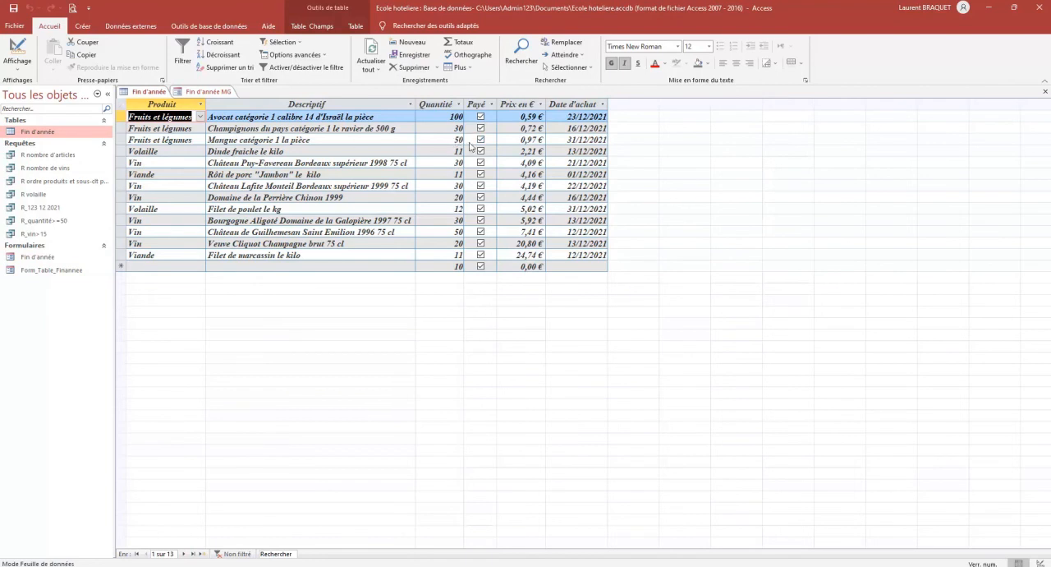
click(1046, 92)
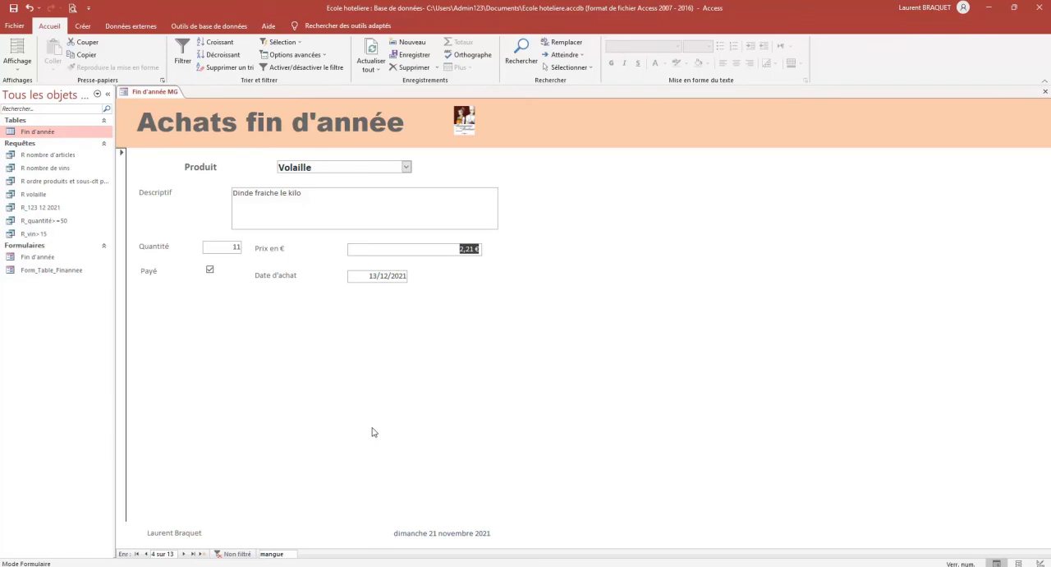
Search the form's records for "guil" and display the Château de Guilhemesan Saint Emilion 1996 record
double_click(271, 553)
text(g)
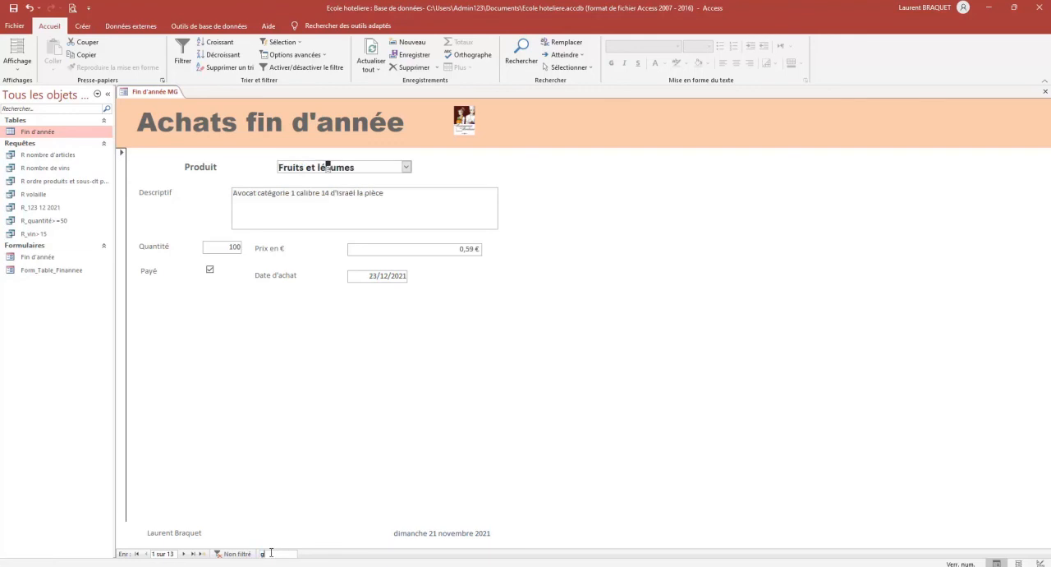
text(uil)
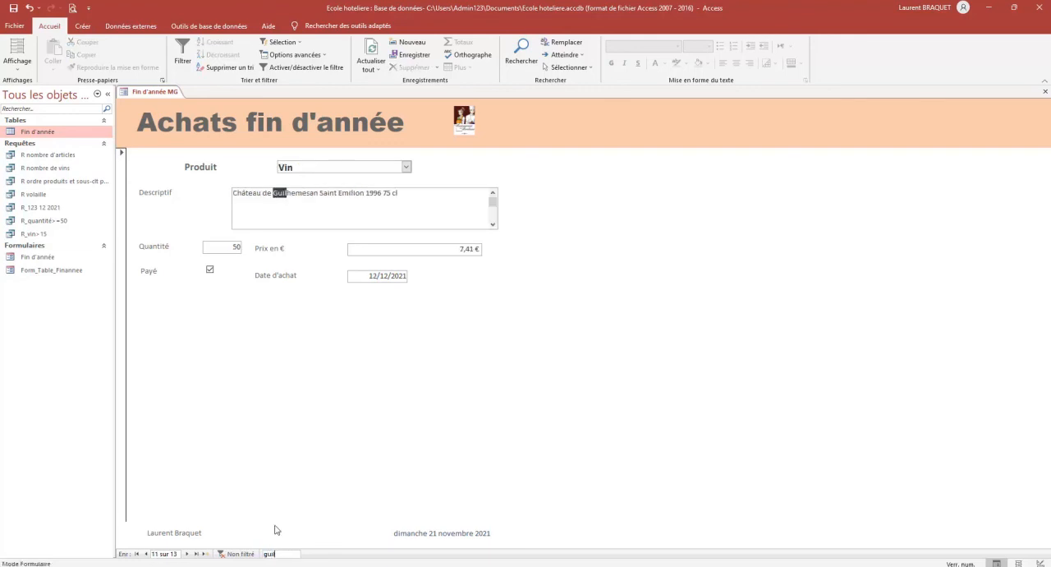
click(359, 202)
click(225, 245)
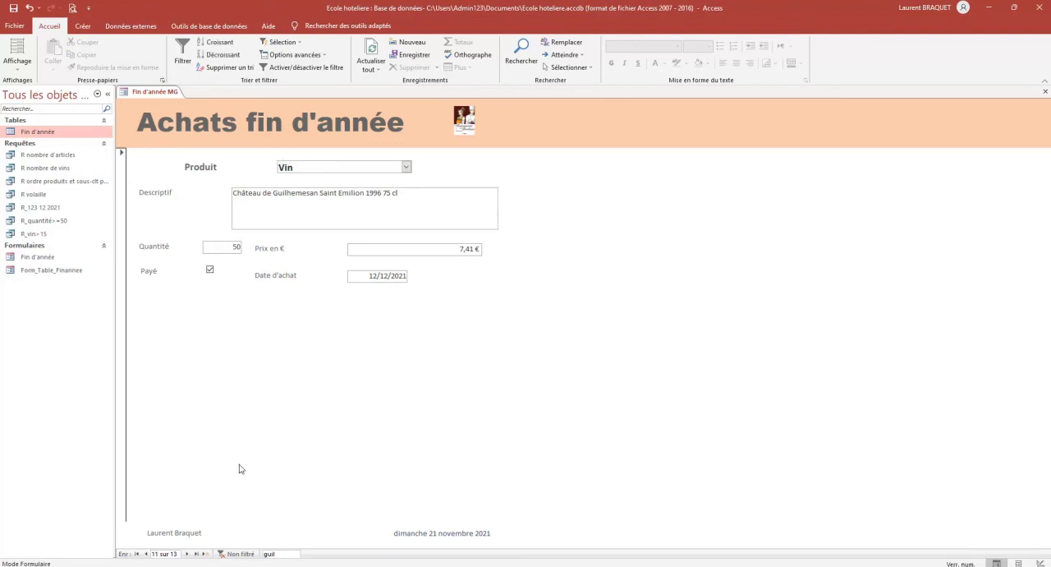
click(145, 553)
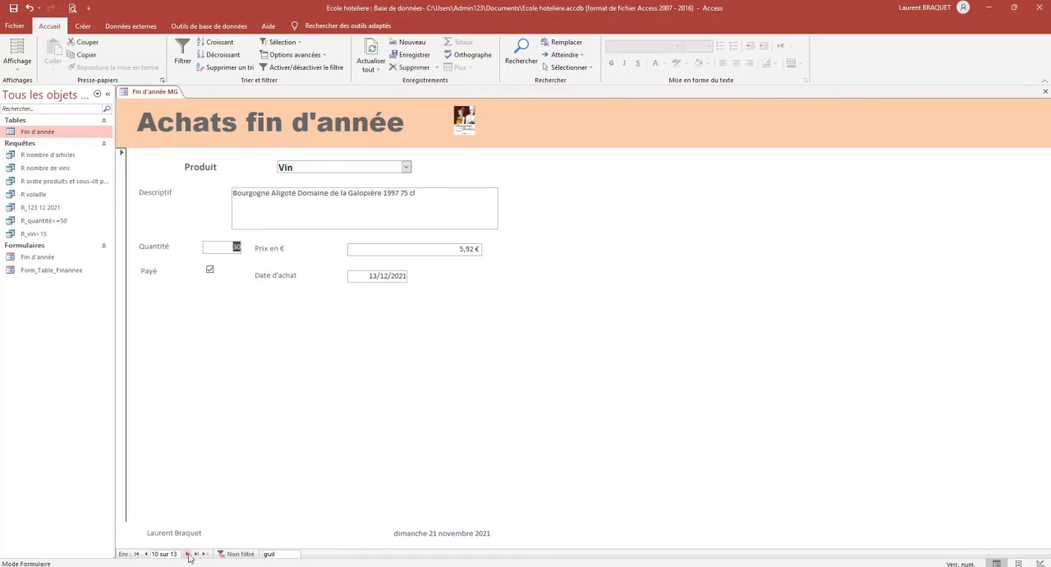
click(186, 554)
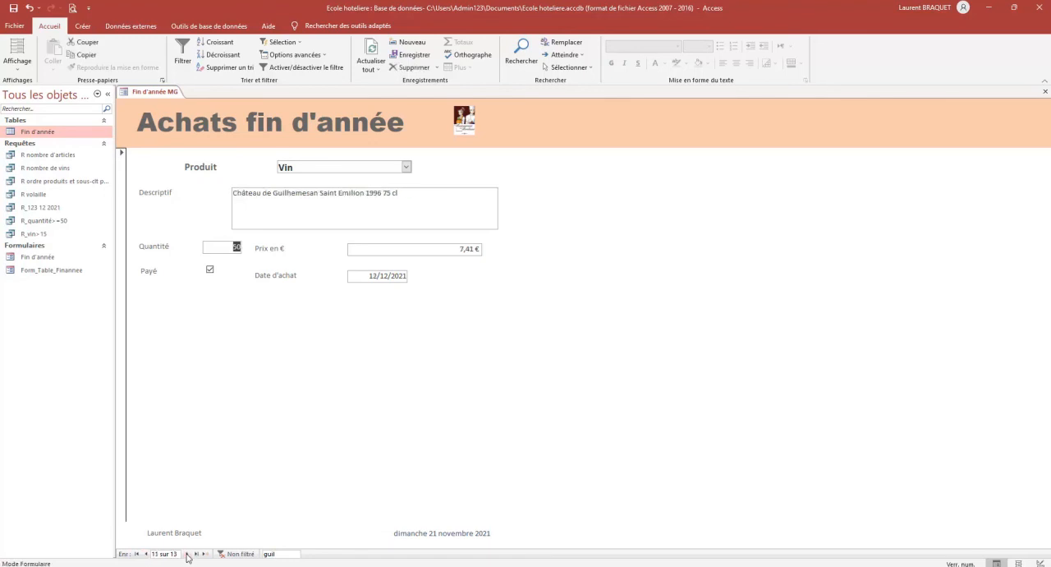
click(415, 67)
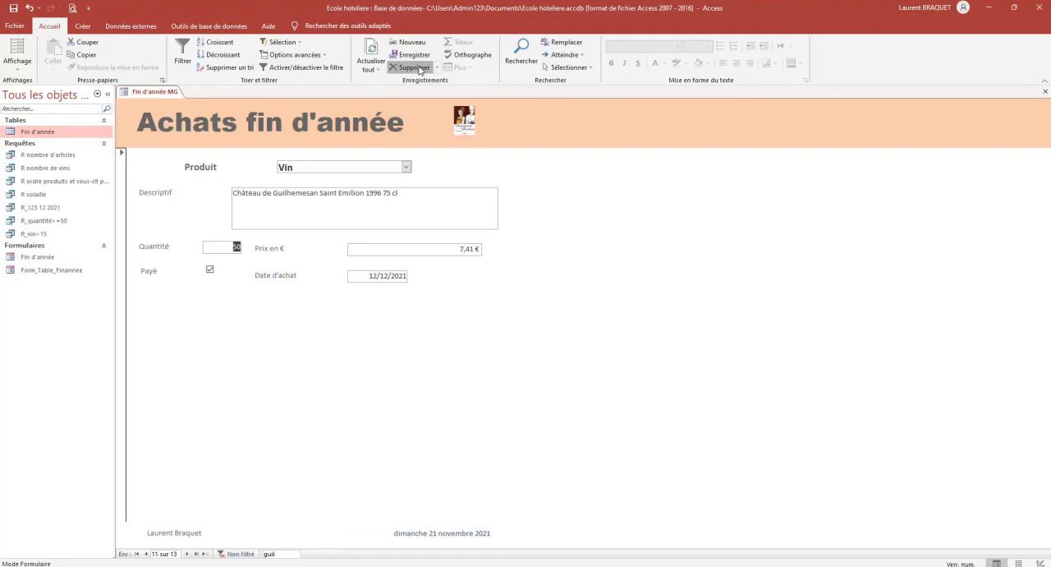
click(419, 70)
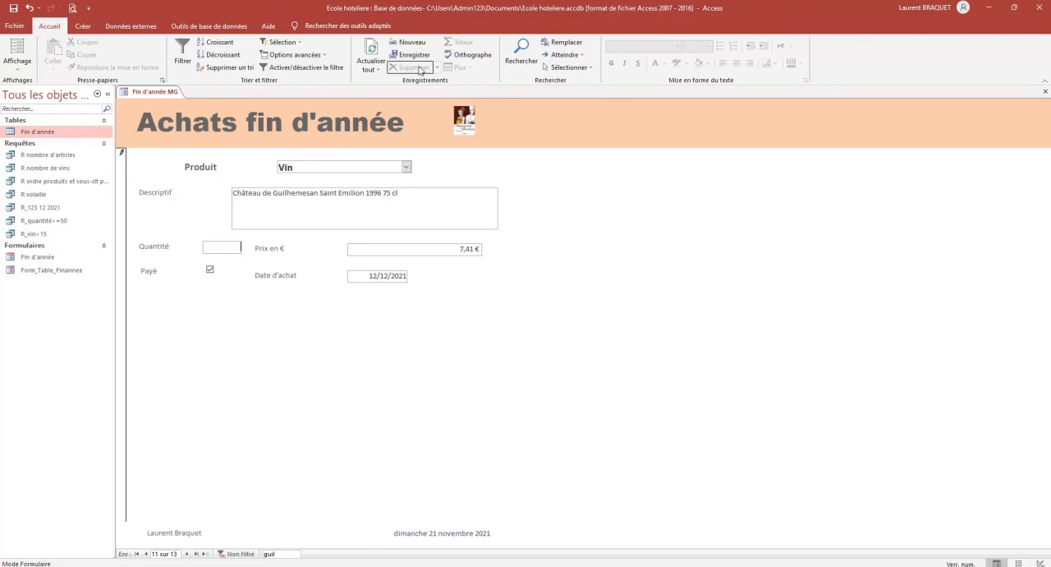
click(338, 198)
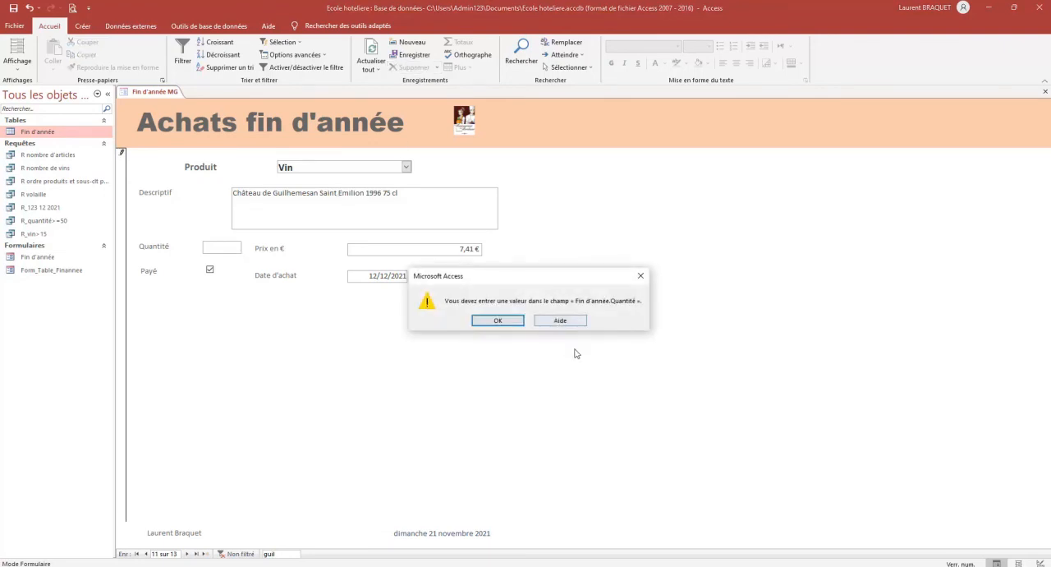
click(497, 321)
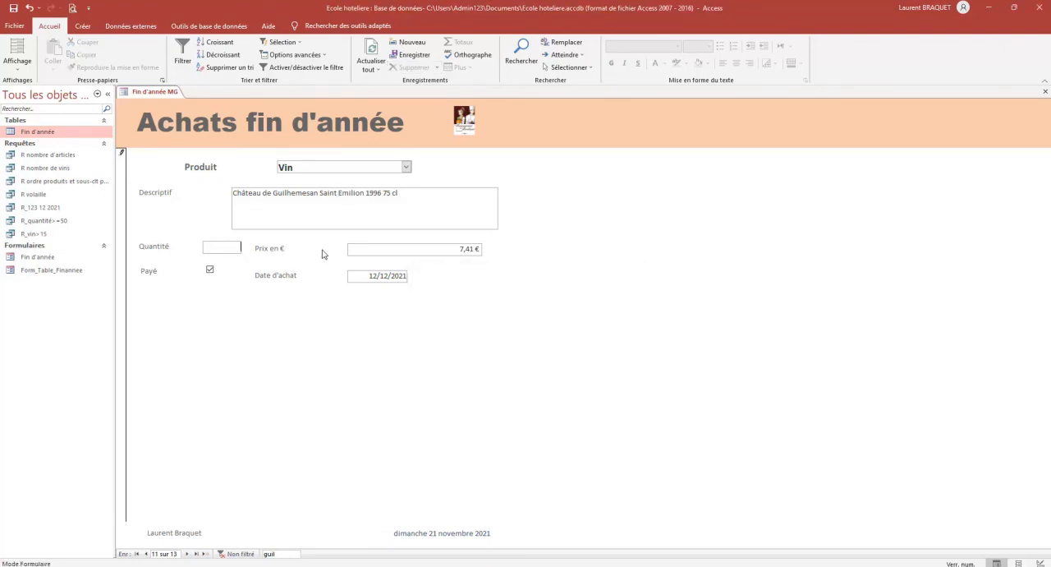
key(ctrl+z)
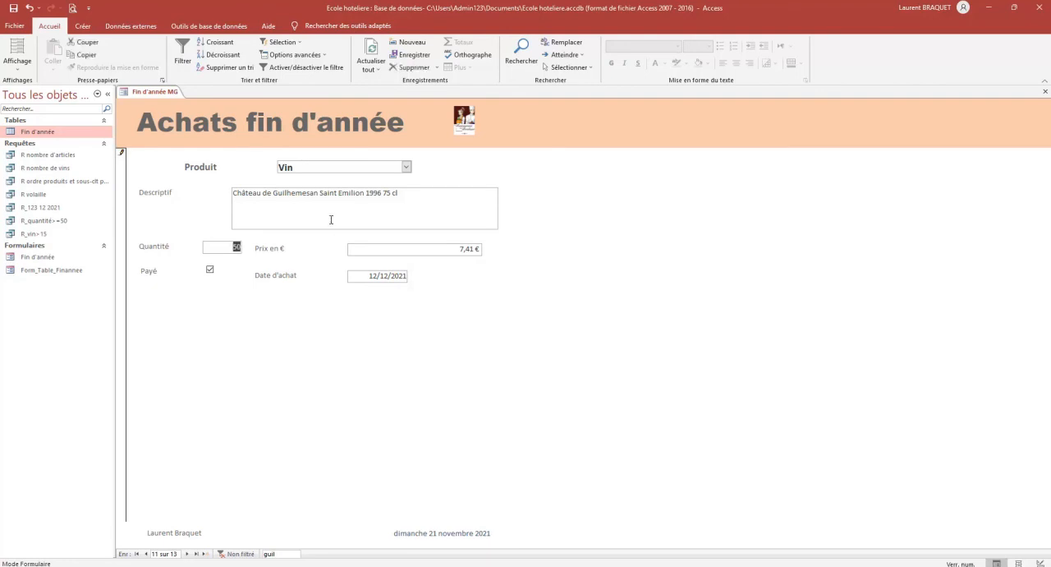
Delete the whole Château de Guilhemesan Saint Emilion record permanently
click(436, 68)
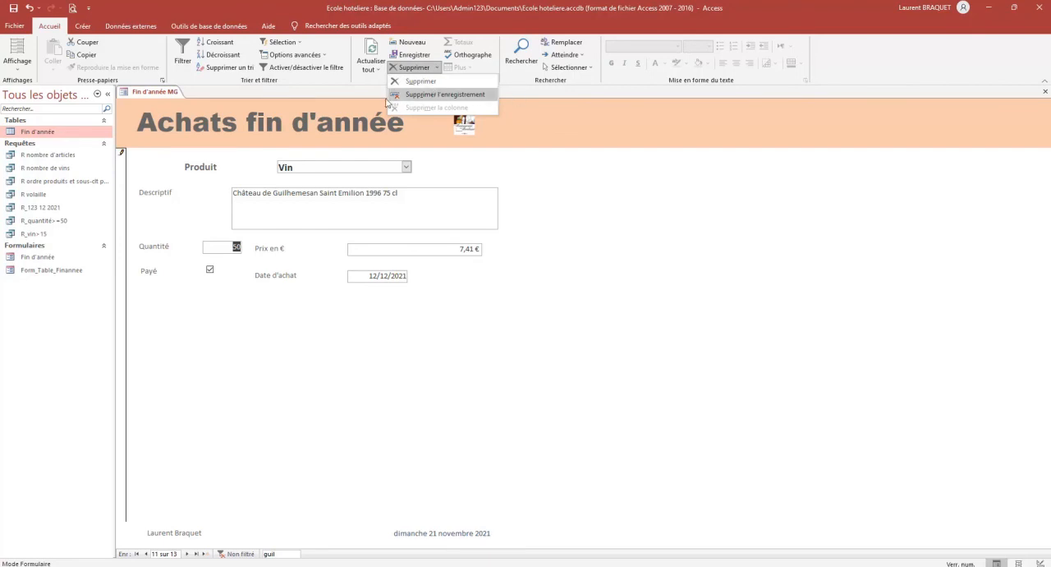
click(435, 95)
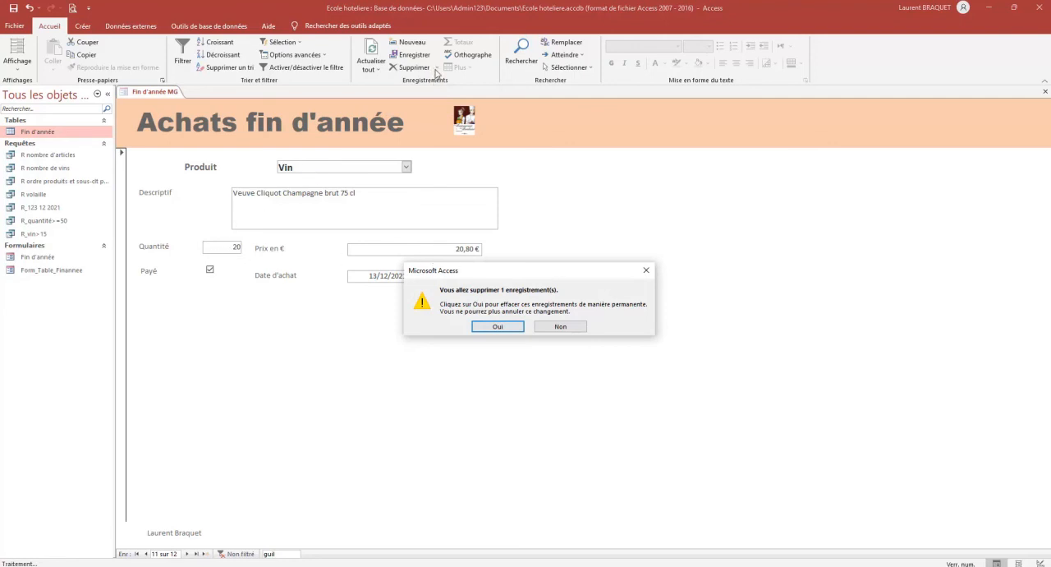
click(497, 328)
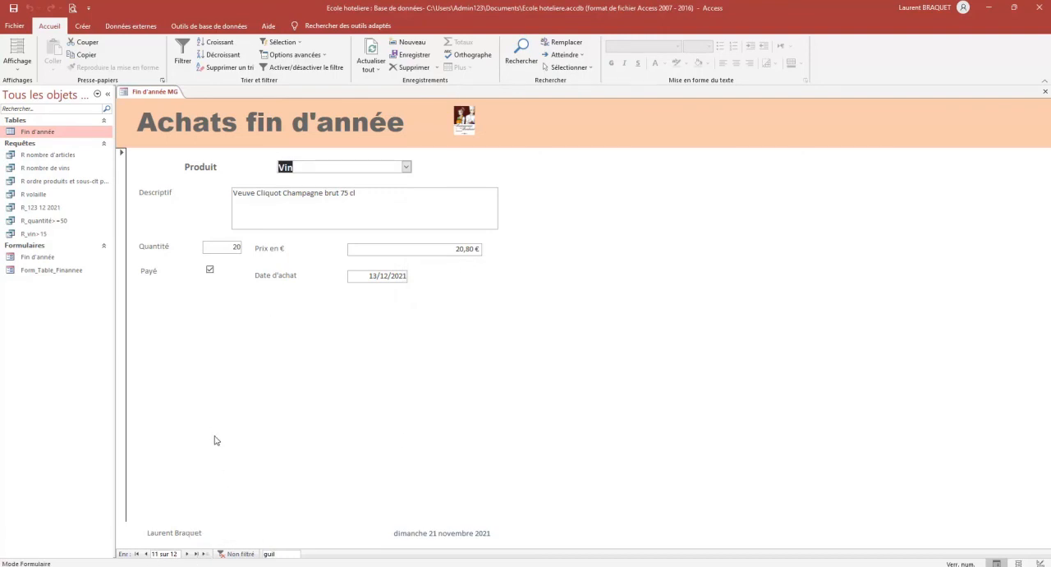
Check the deletion in the neighbouring form records and the Fin d'année table, and close the table and the form
click(146, 554)
click(186, 554)
double_click(39, 132)
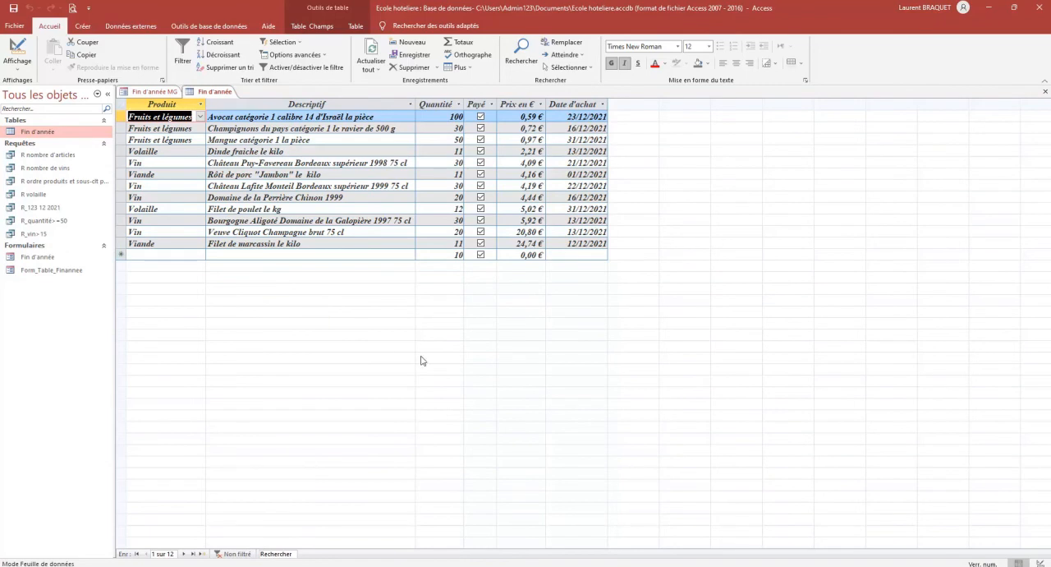
click(1045, 94)
click(1045, 94)
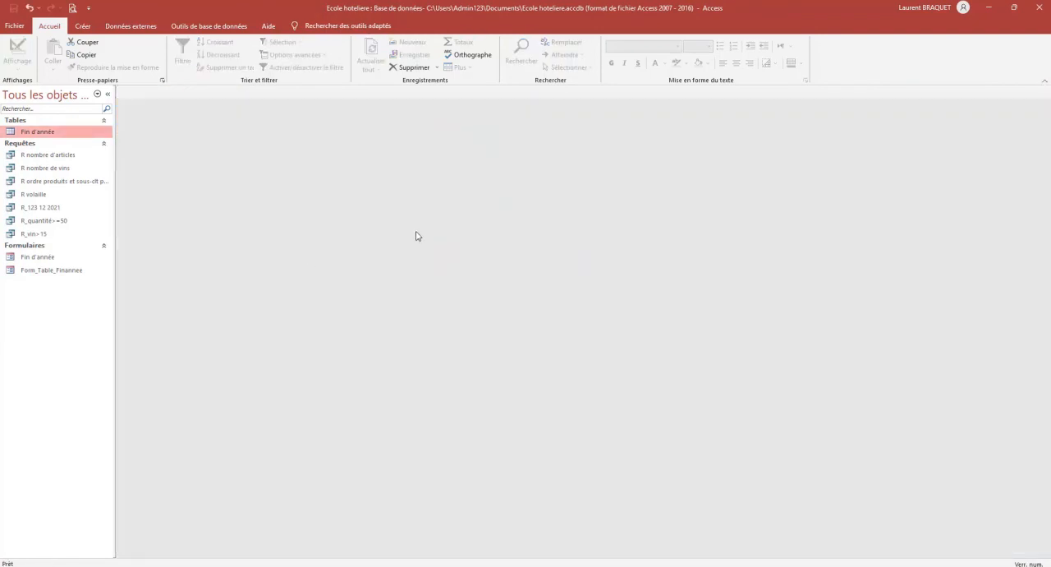